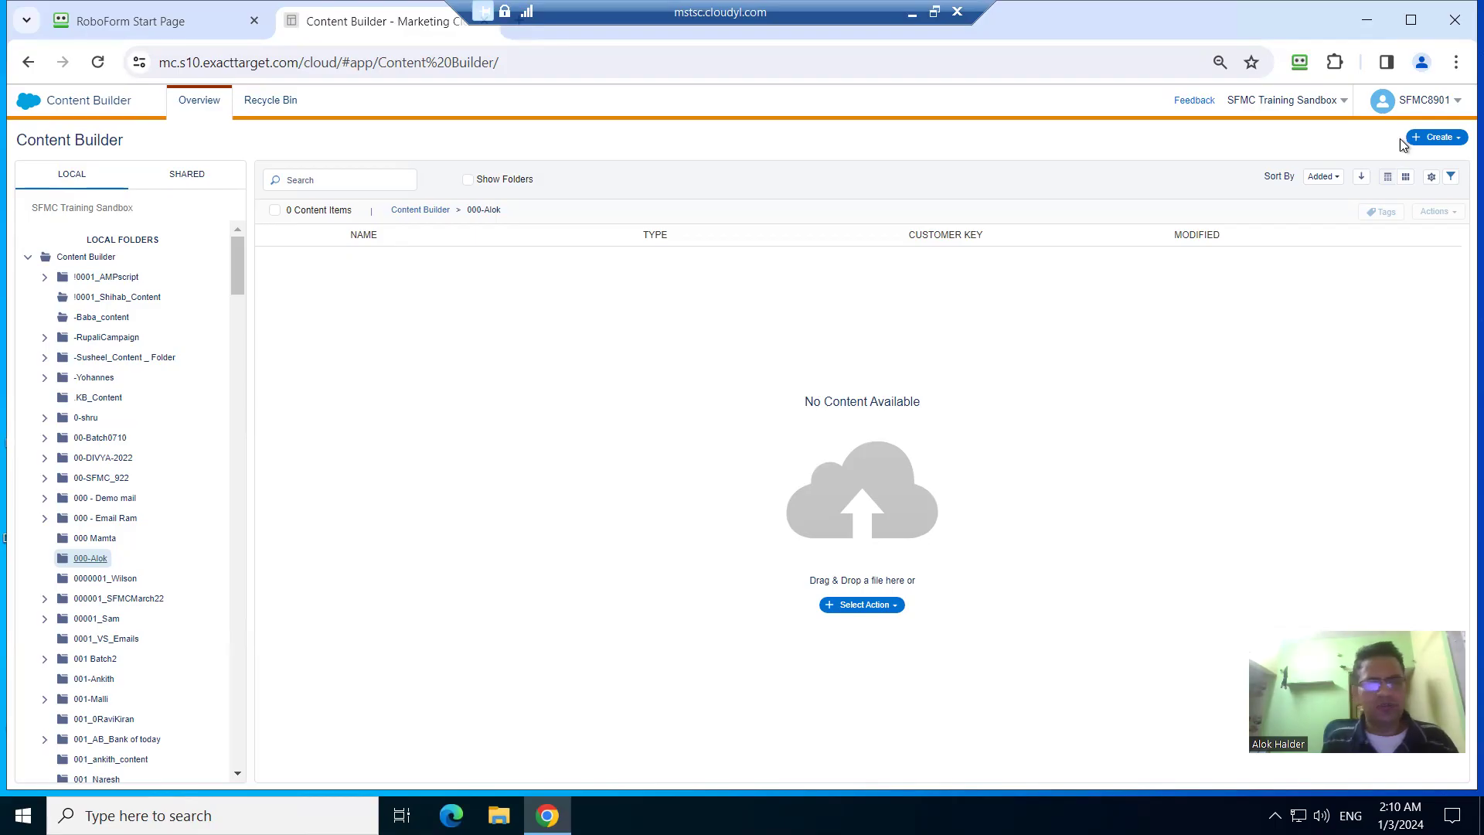
Start a new Text content block, then leave it and discard it unsaved.
click(1453, 140)
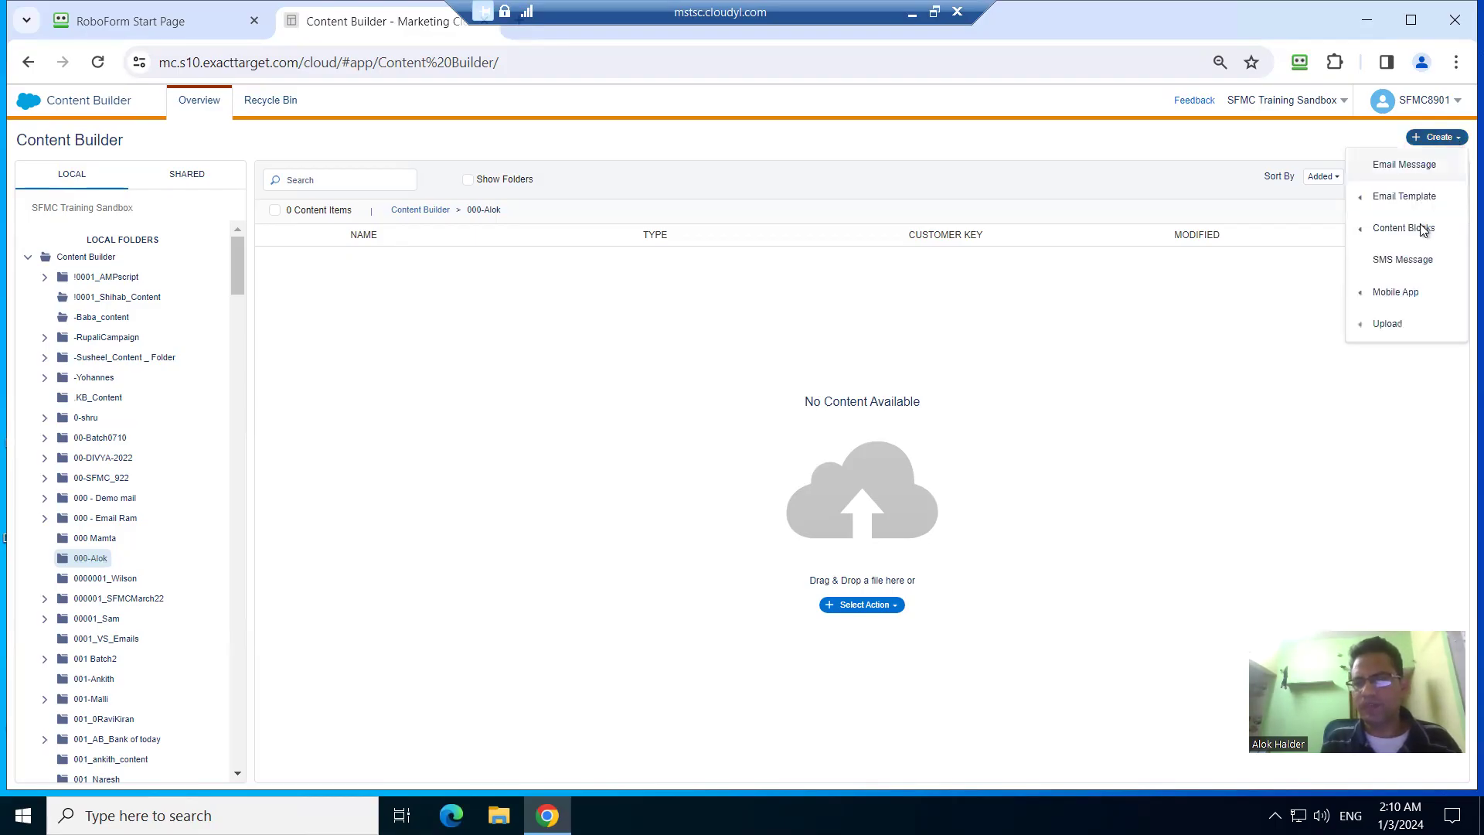
mouse_move(1410, 201)
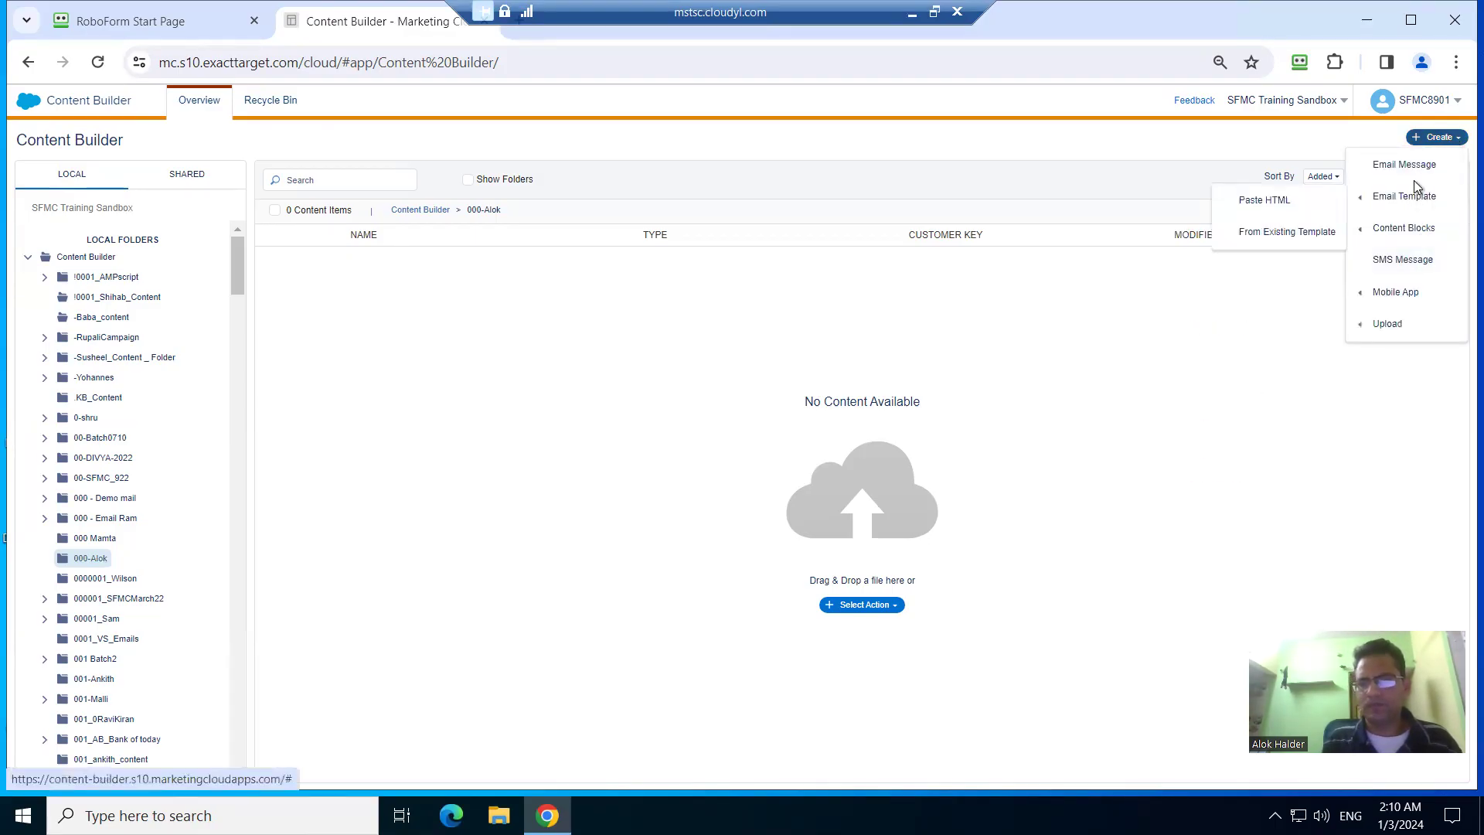
click(1458, 138)
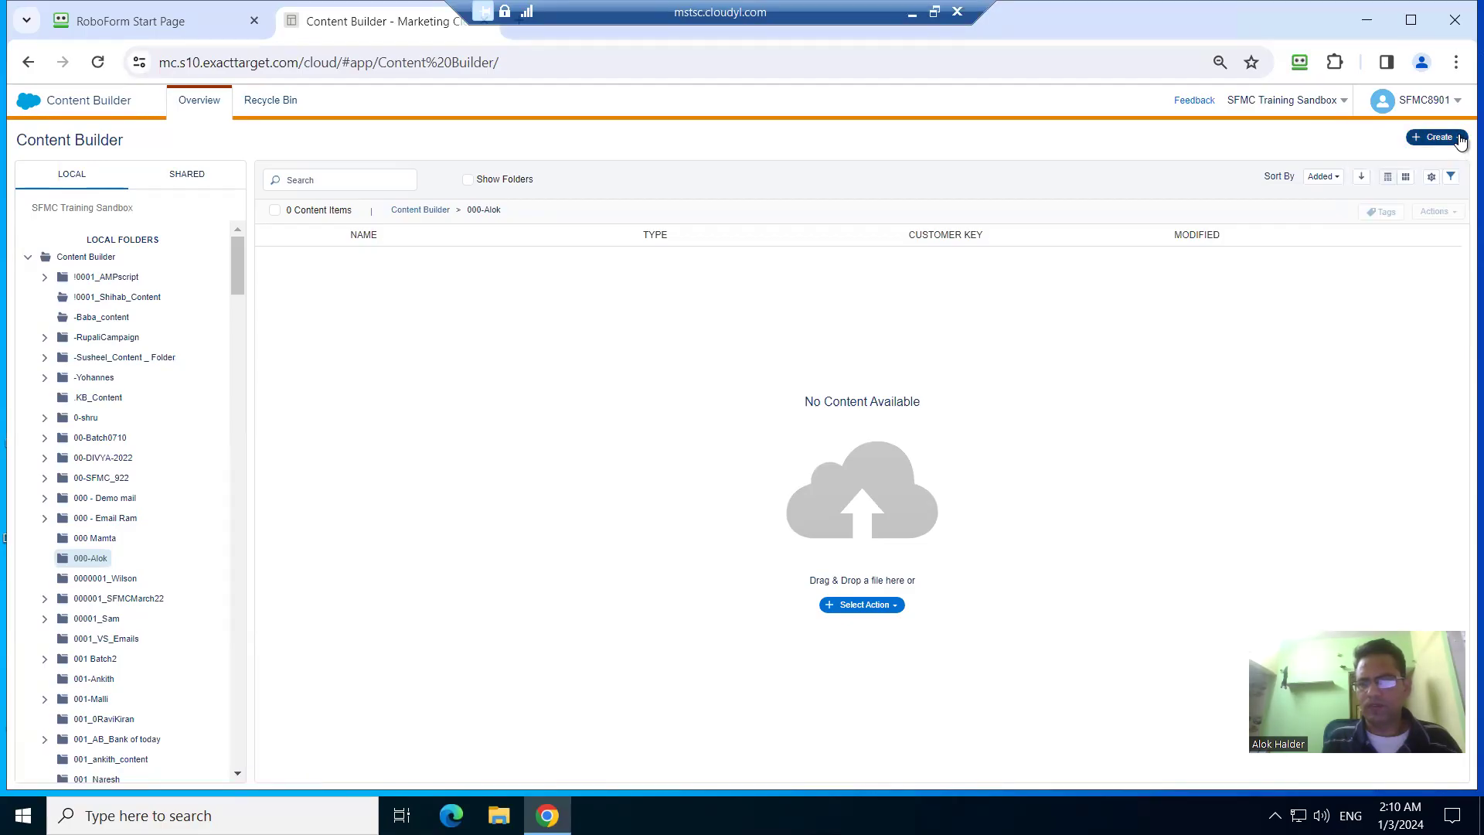
click(1458, 138)
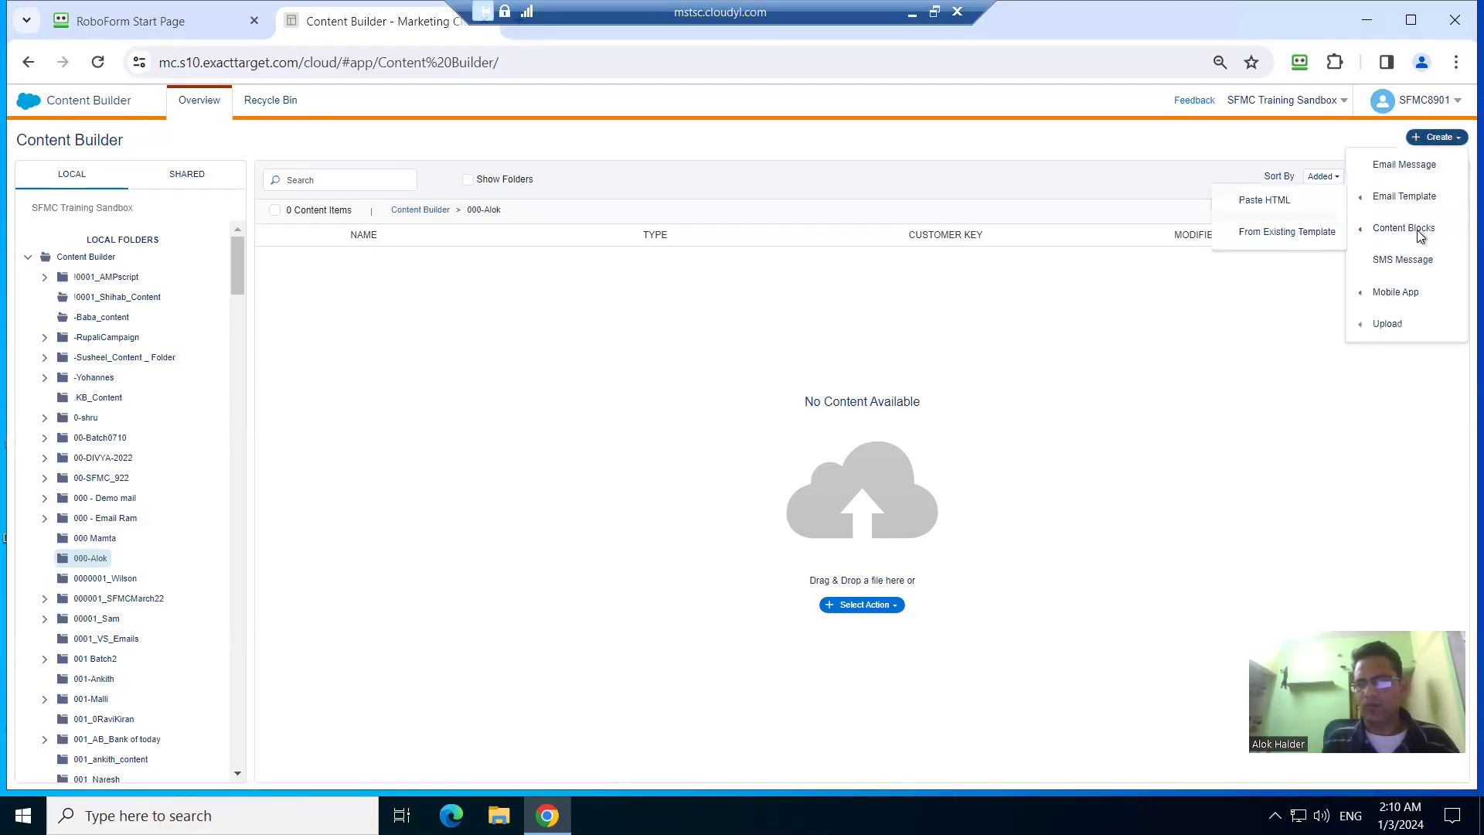
mouse_move(1418, 226)
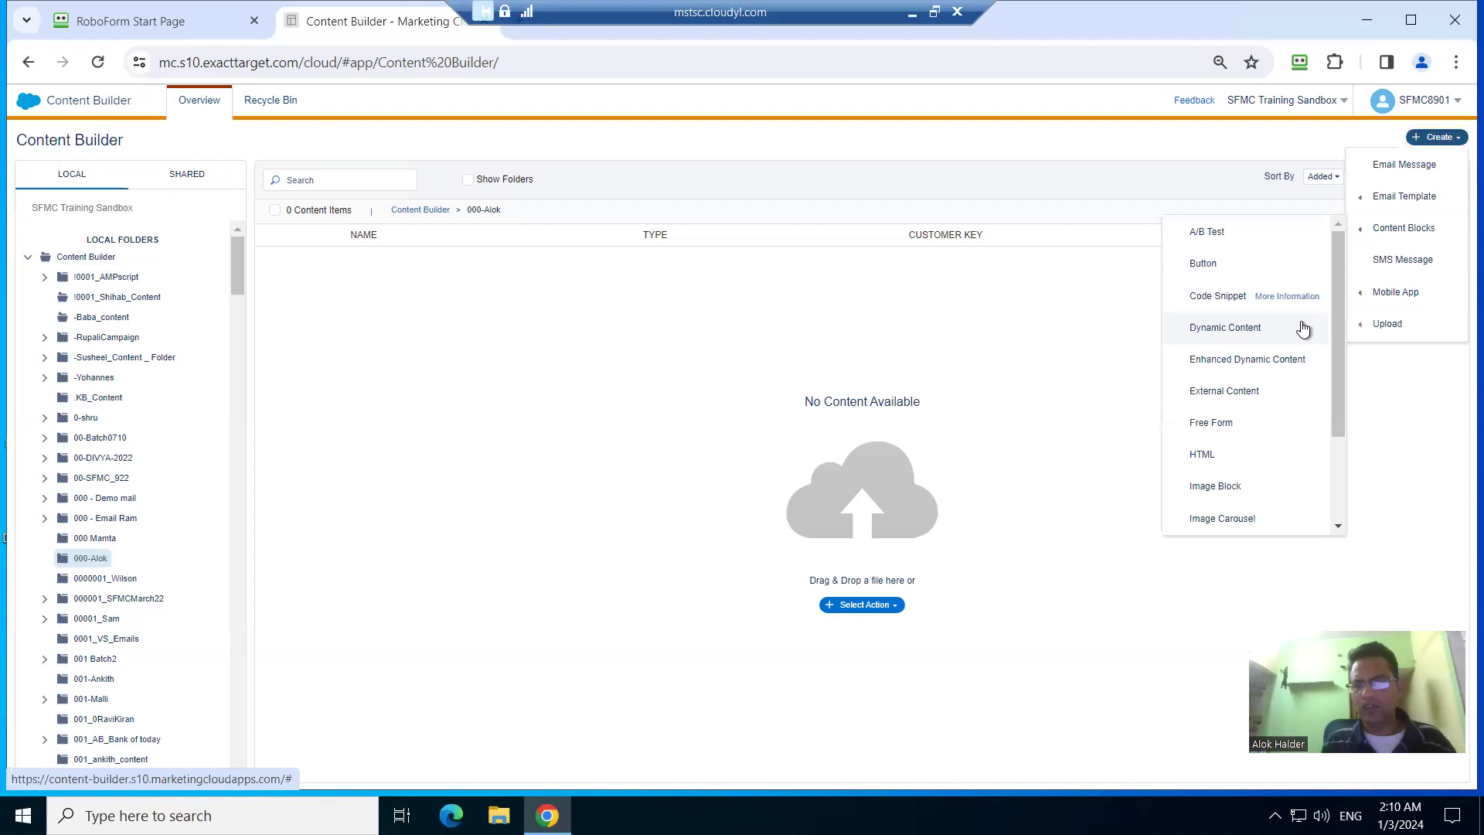
scroll(1341, 443, down, 2)
click(1225, 520)
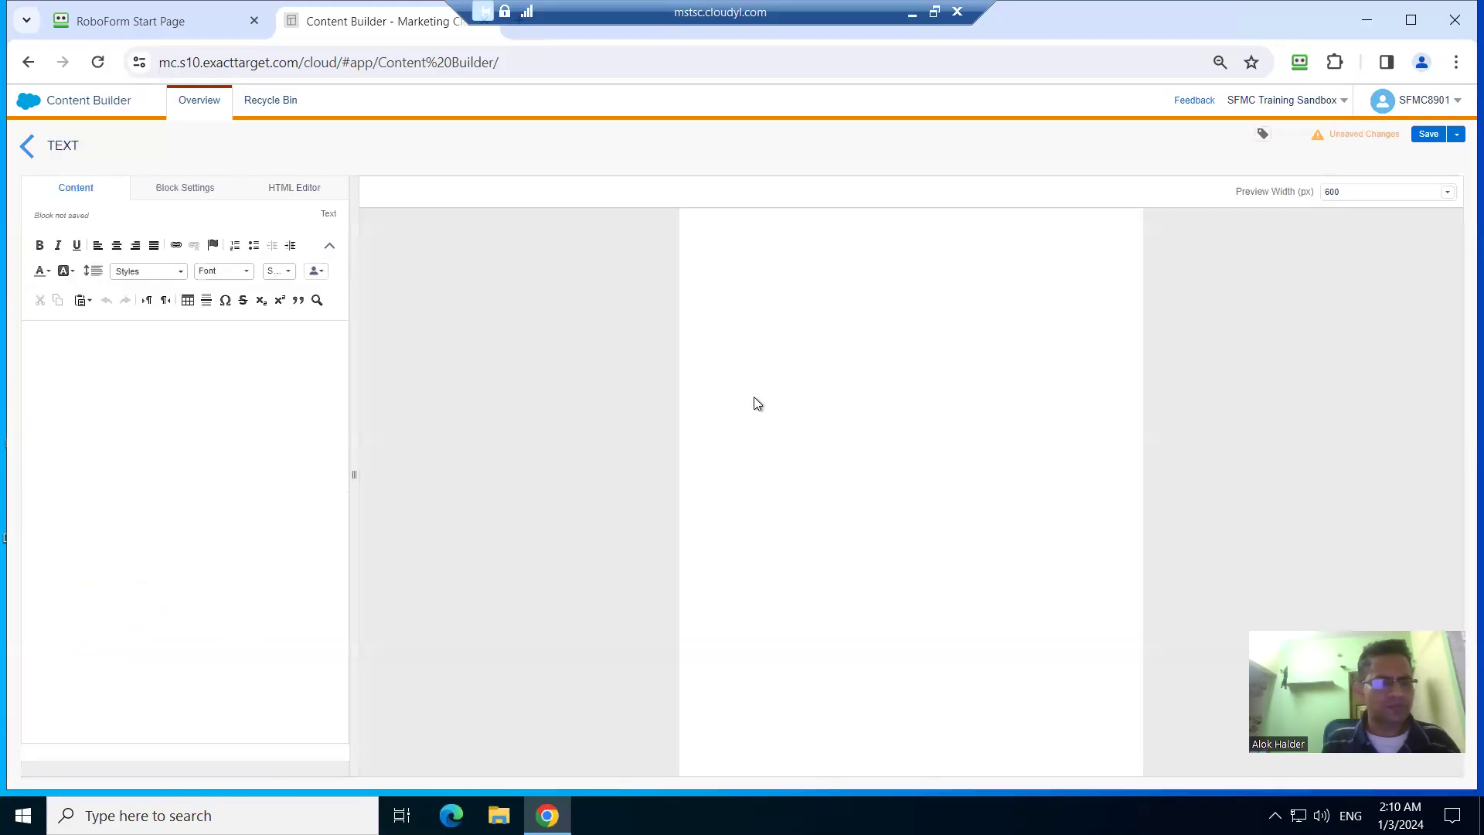
click(29, 150)
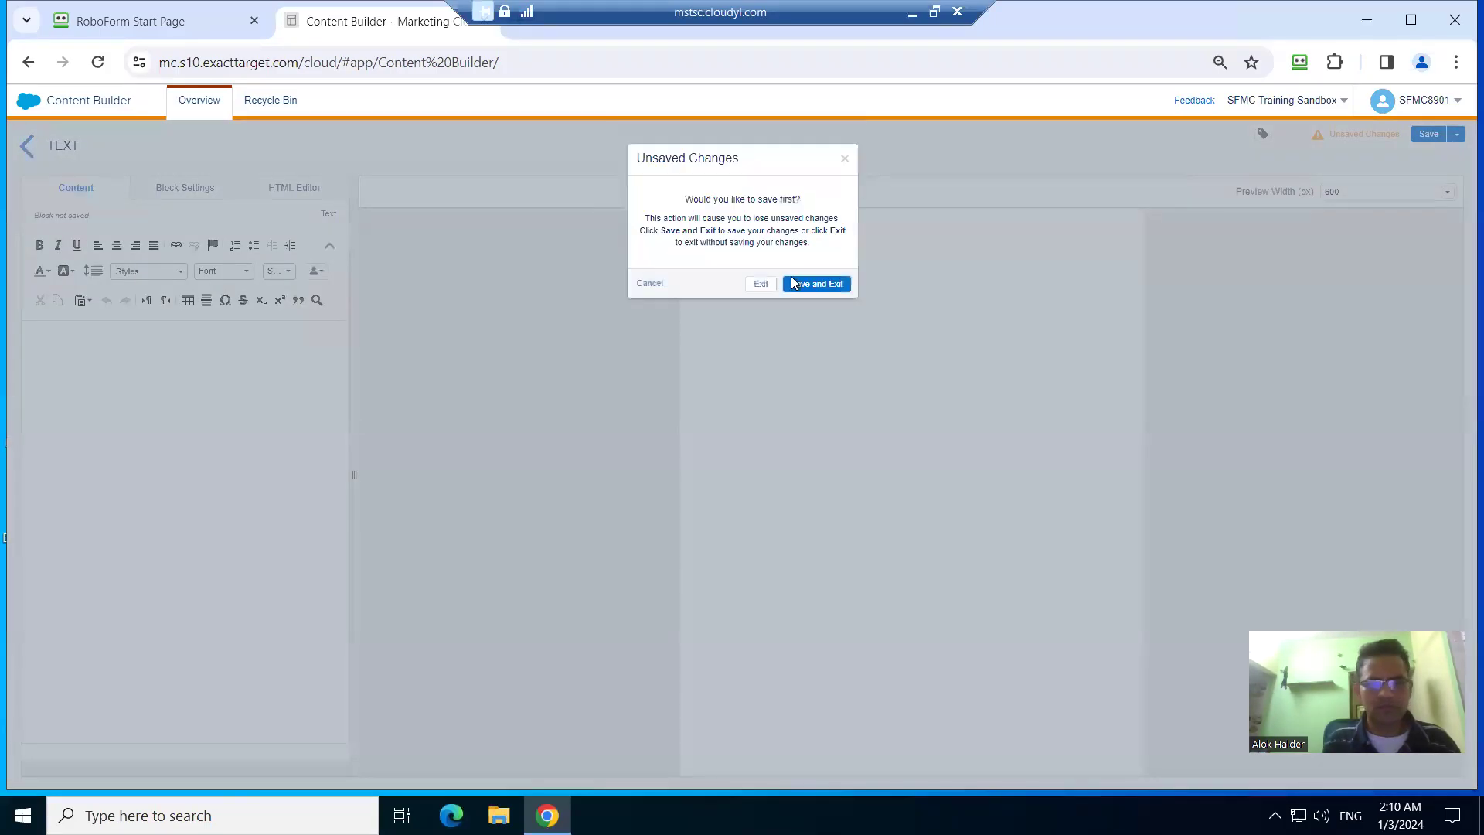
click(760, 285)
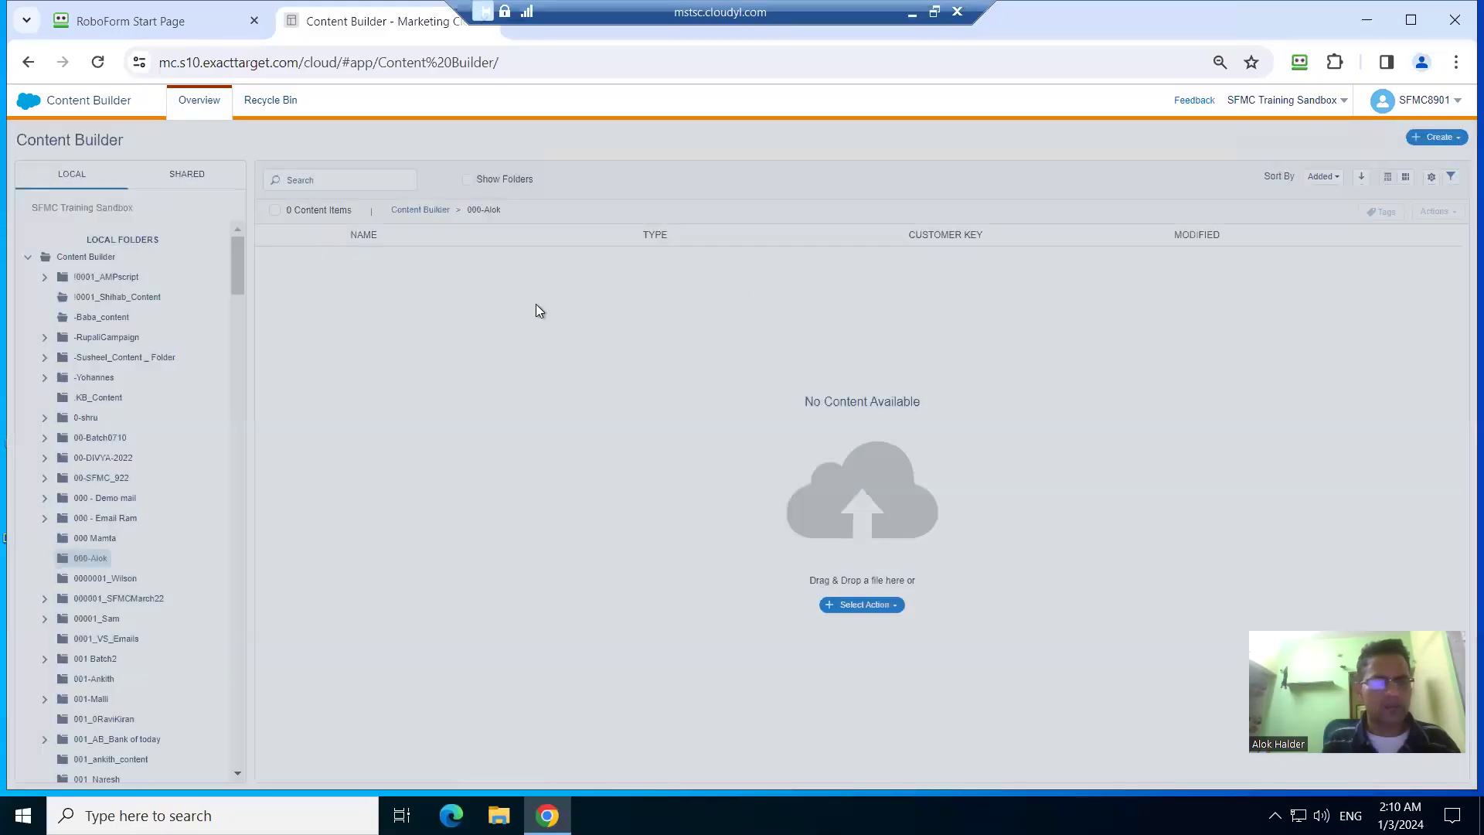
Open the 000-Alok folder and start a new Text content block there.
click(88, 558)
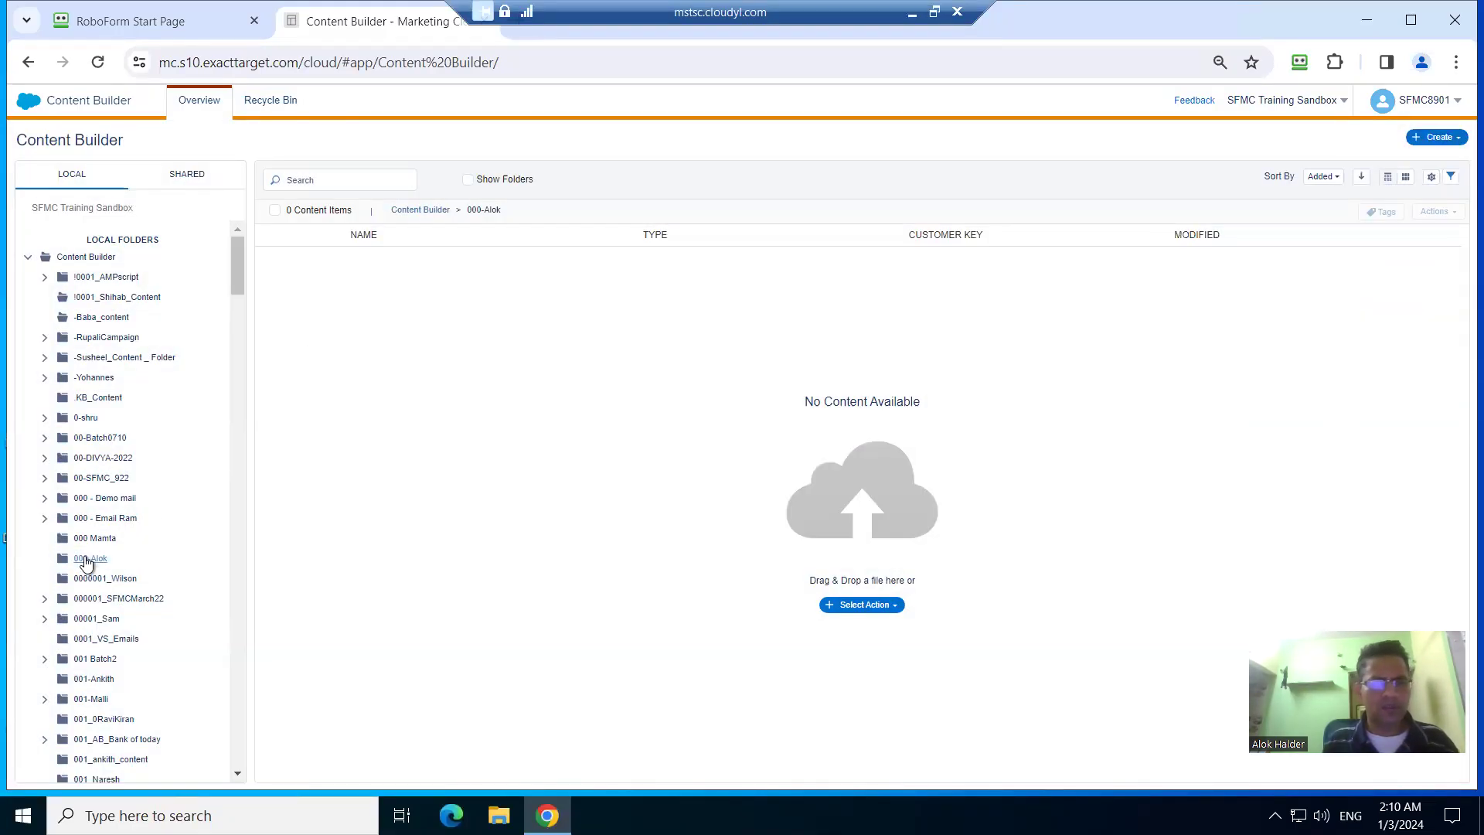
click(1457, 142)
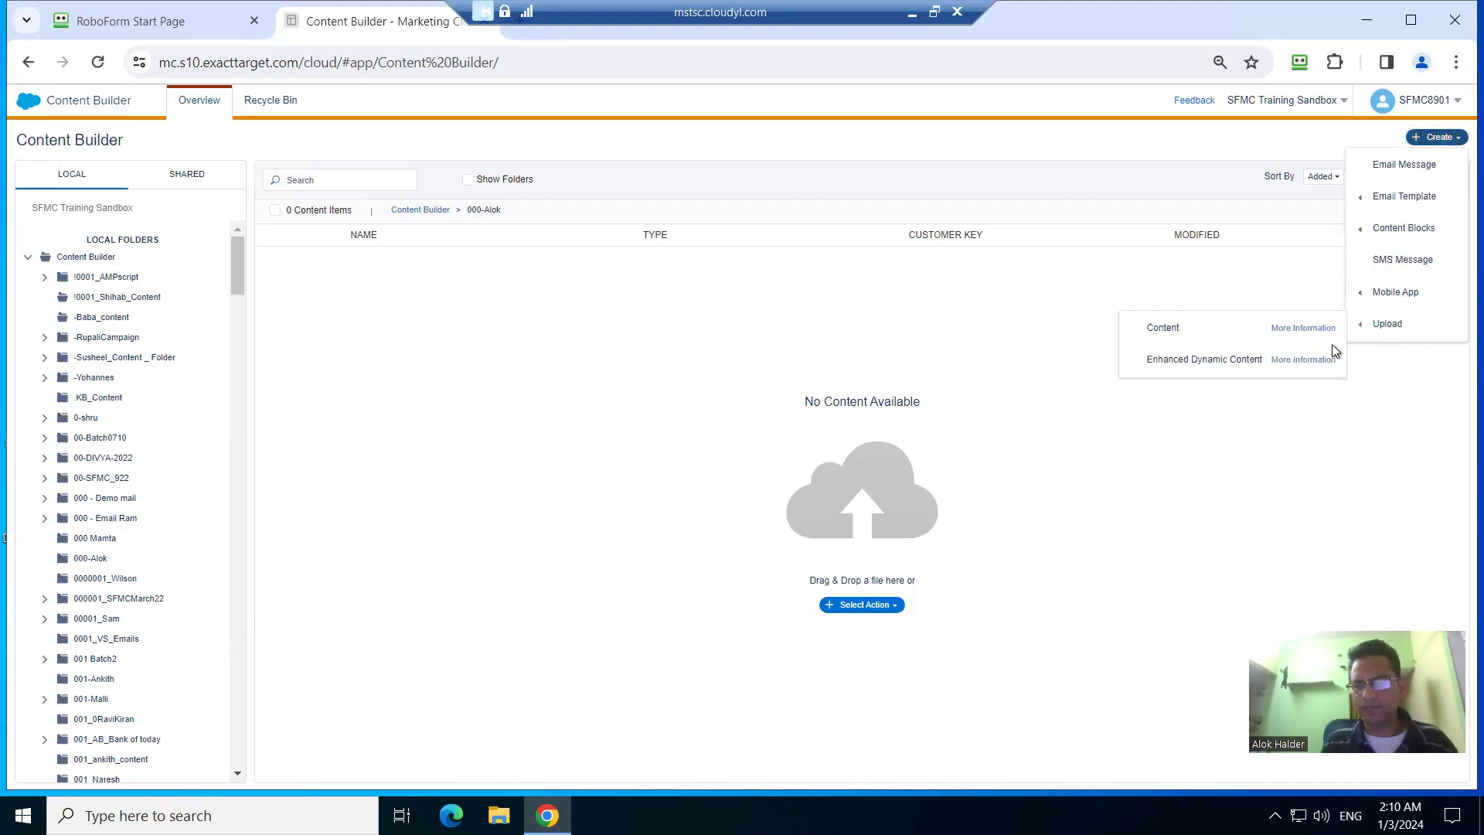
mouse_move(1416, 189)
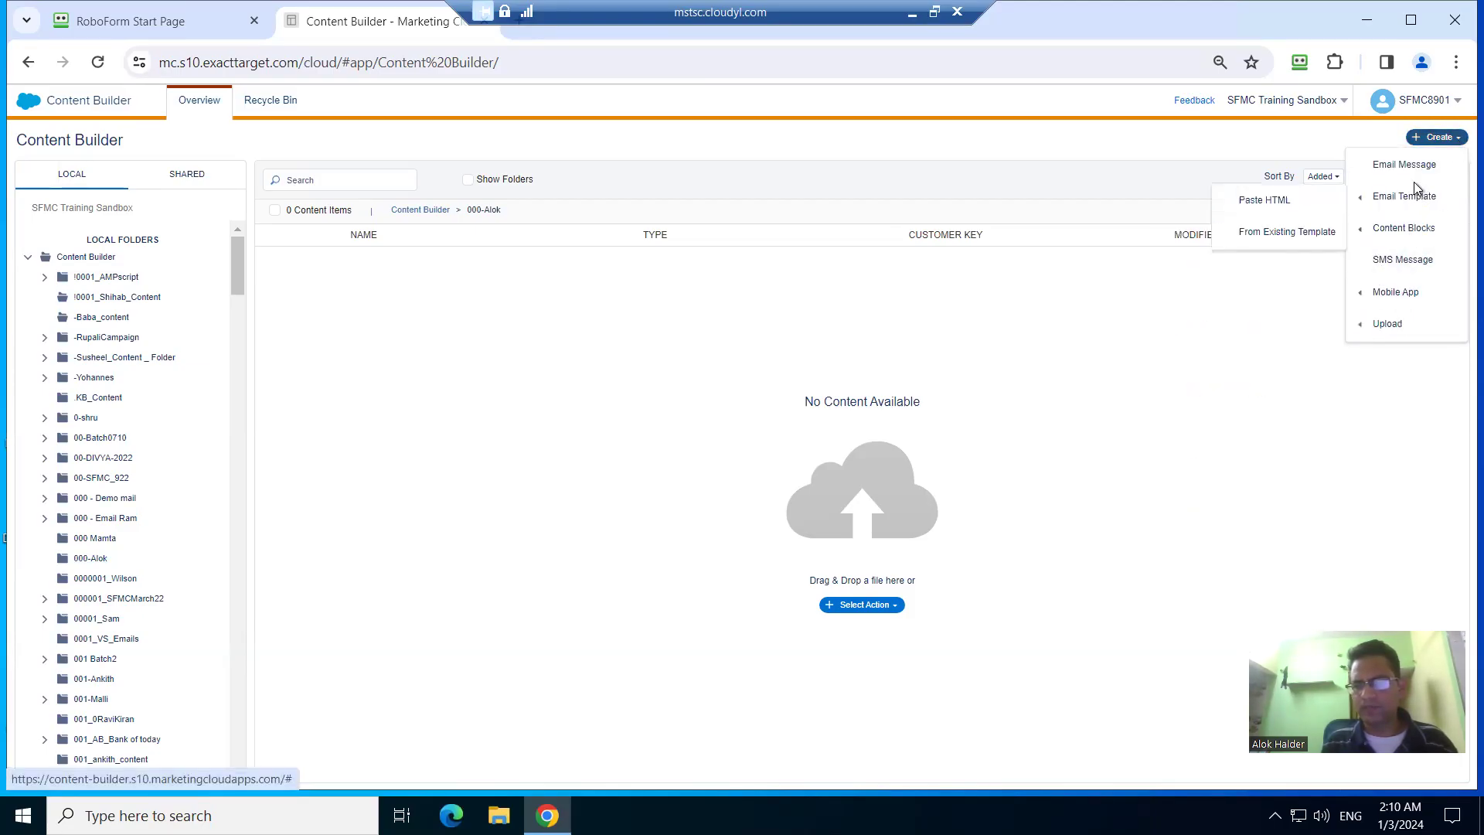
click(1459, 139)
click(1459, 140)
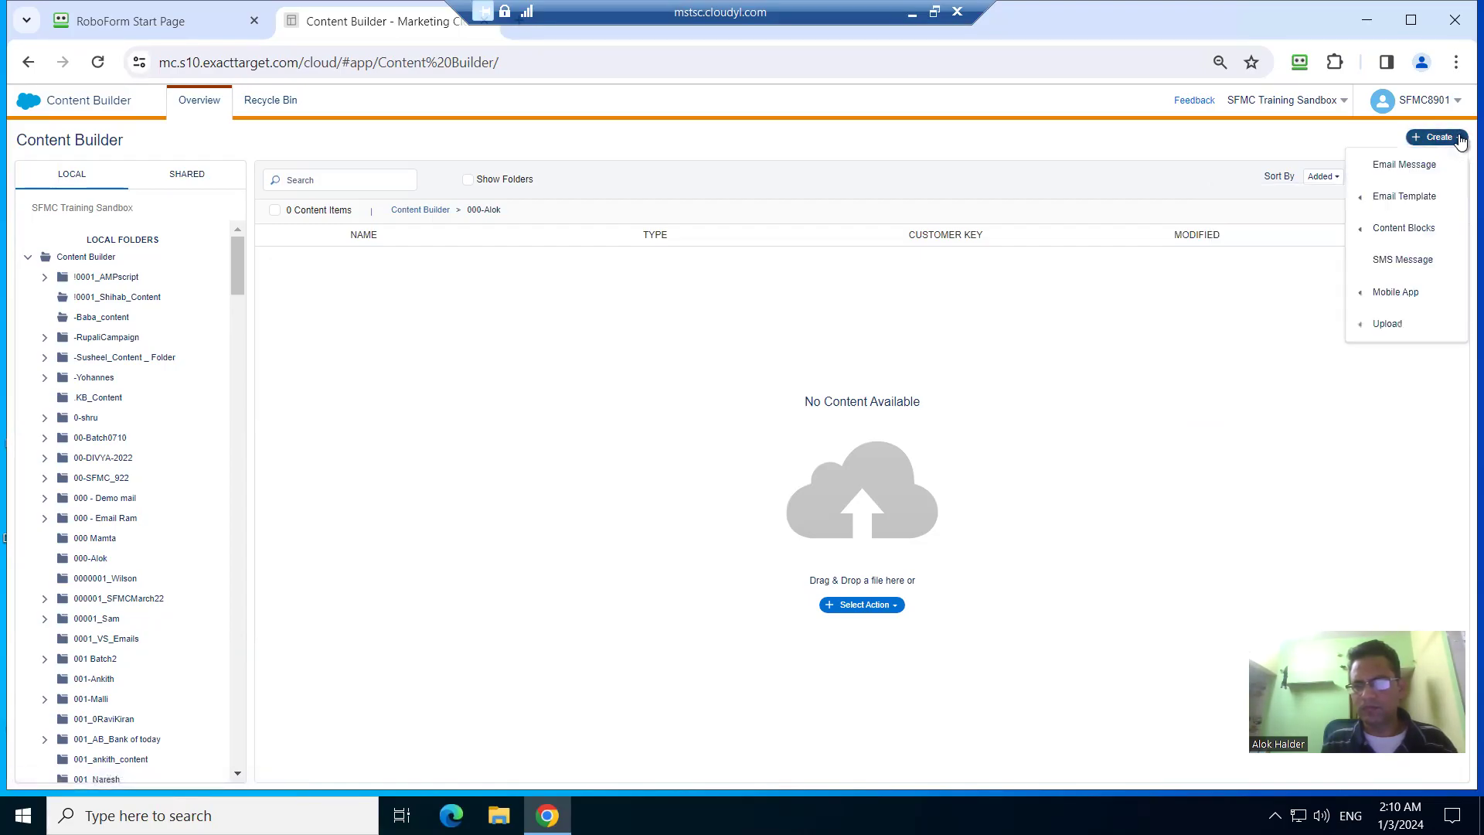
mouse_move(1397, 226)
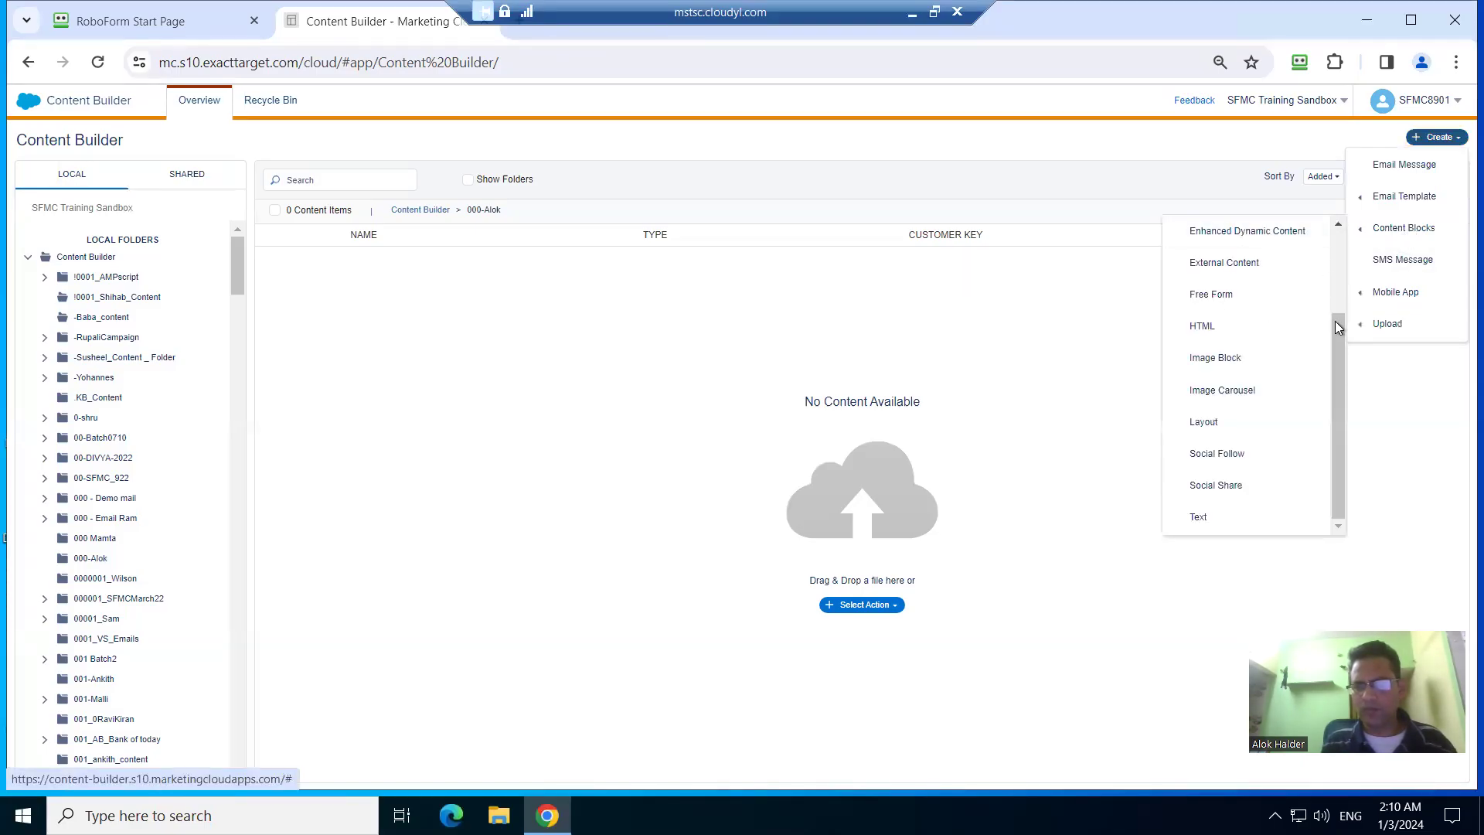
click(1208, 517)
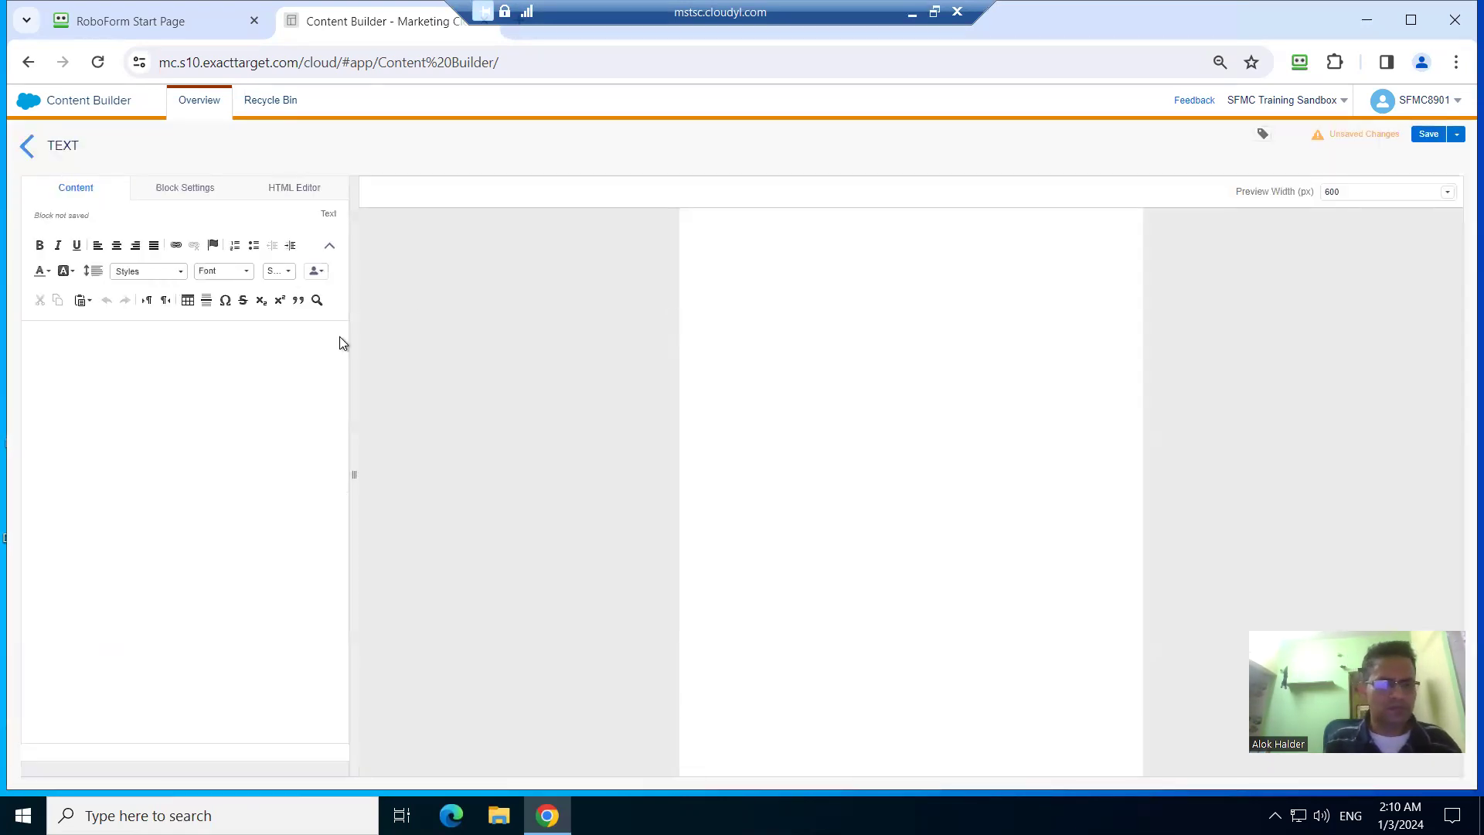
Write "Welcome to Kolkata !! The City Of Joy !!" in the block and save it.
click(174, 367)
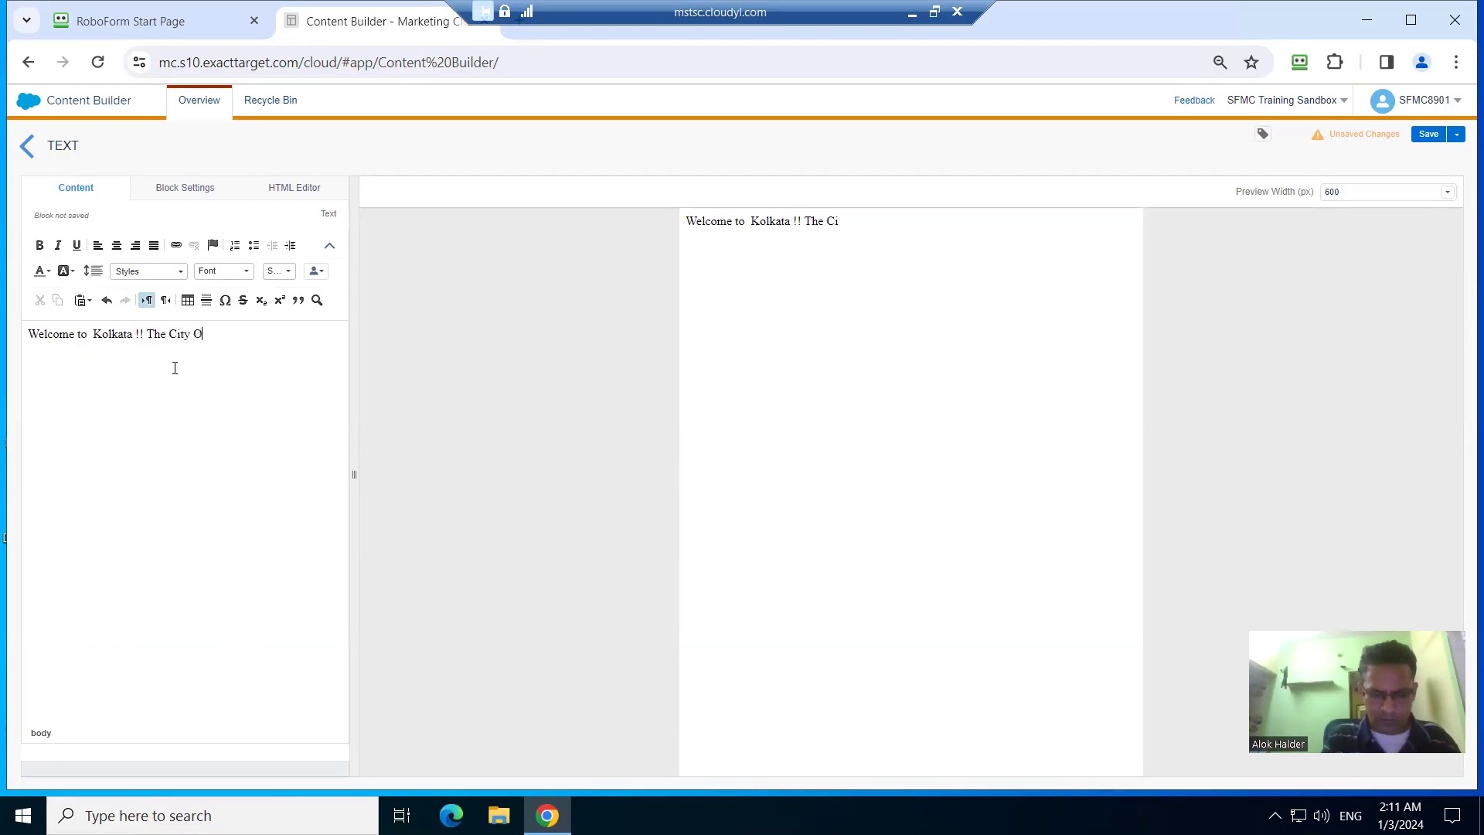
text(!!)
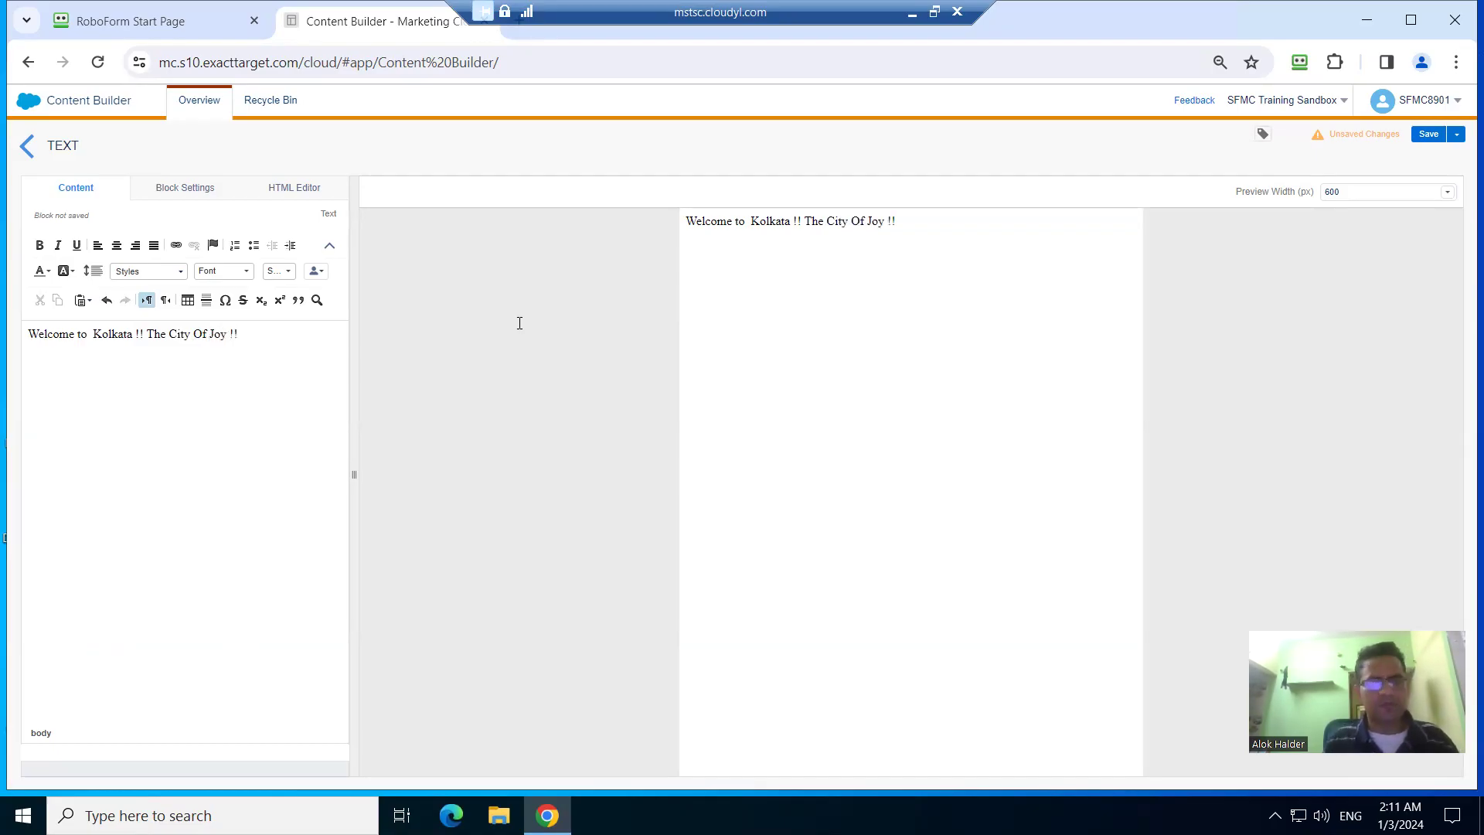
click(1429, 139)
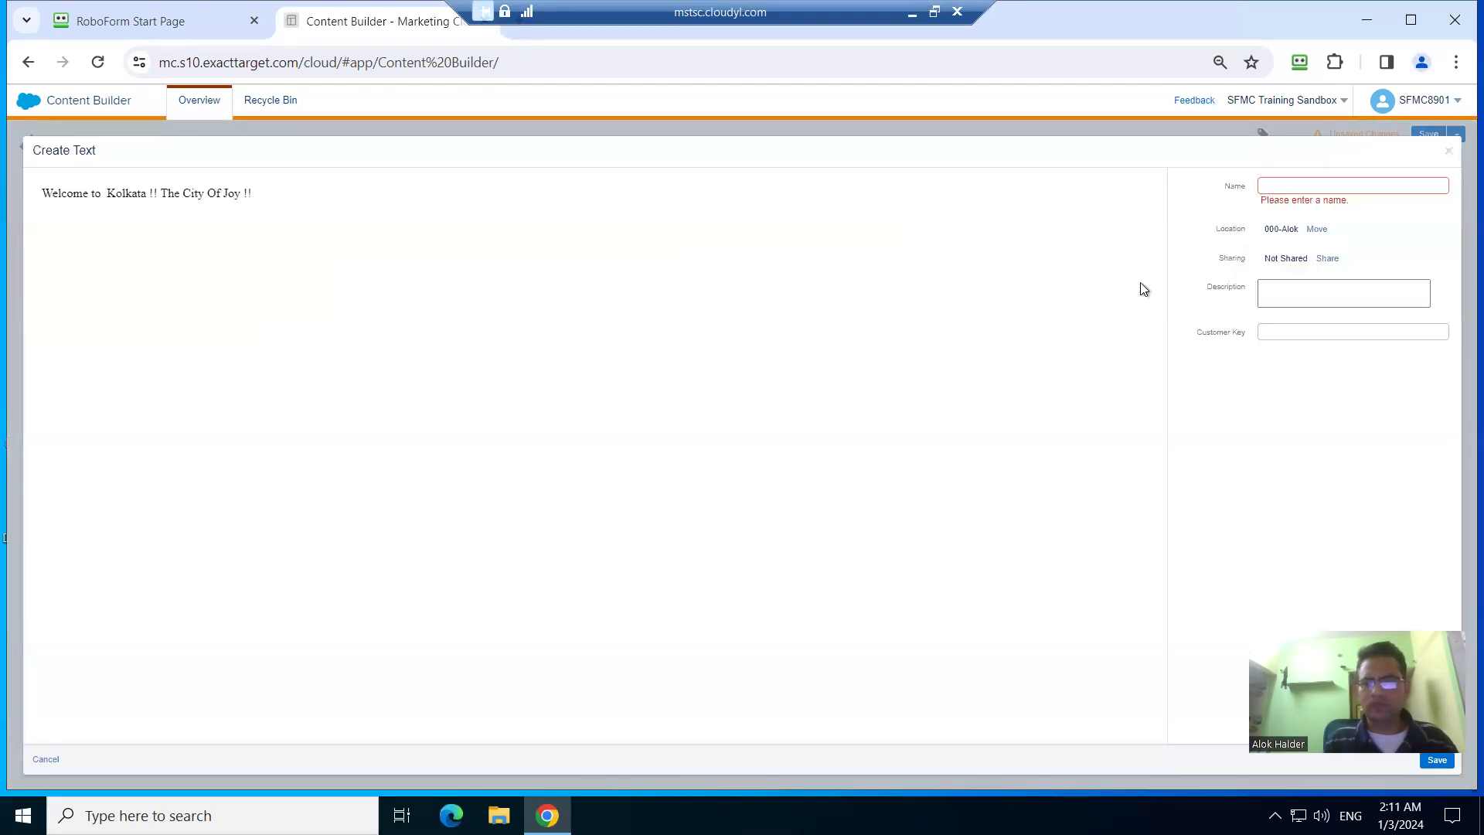
Name the text block Kolkata-Block, save it, and return to the Content Builder list.
click(1349, 187)
text(Kolkata-)
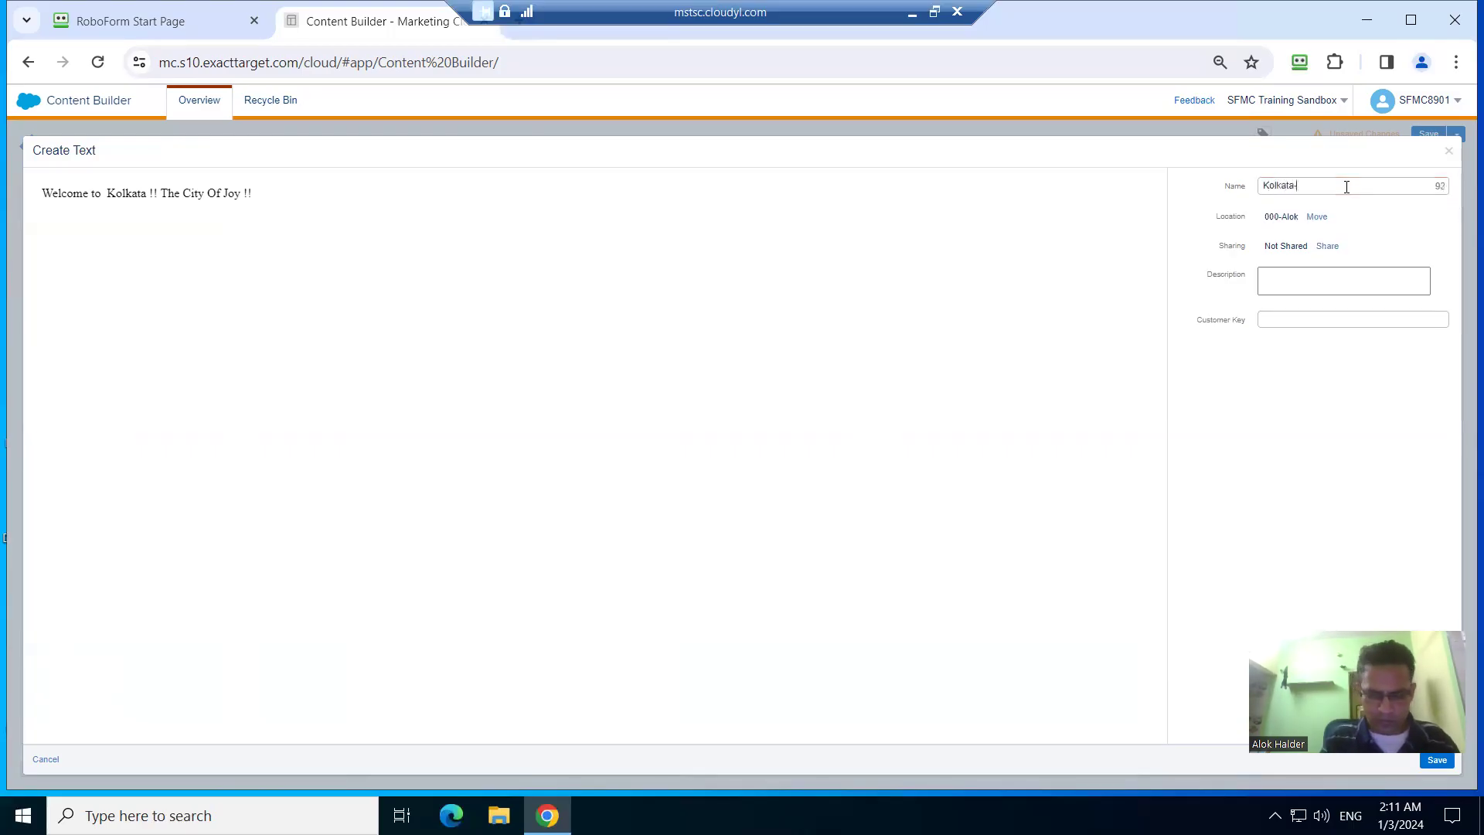
text(Block)
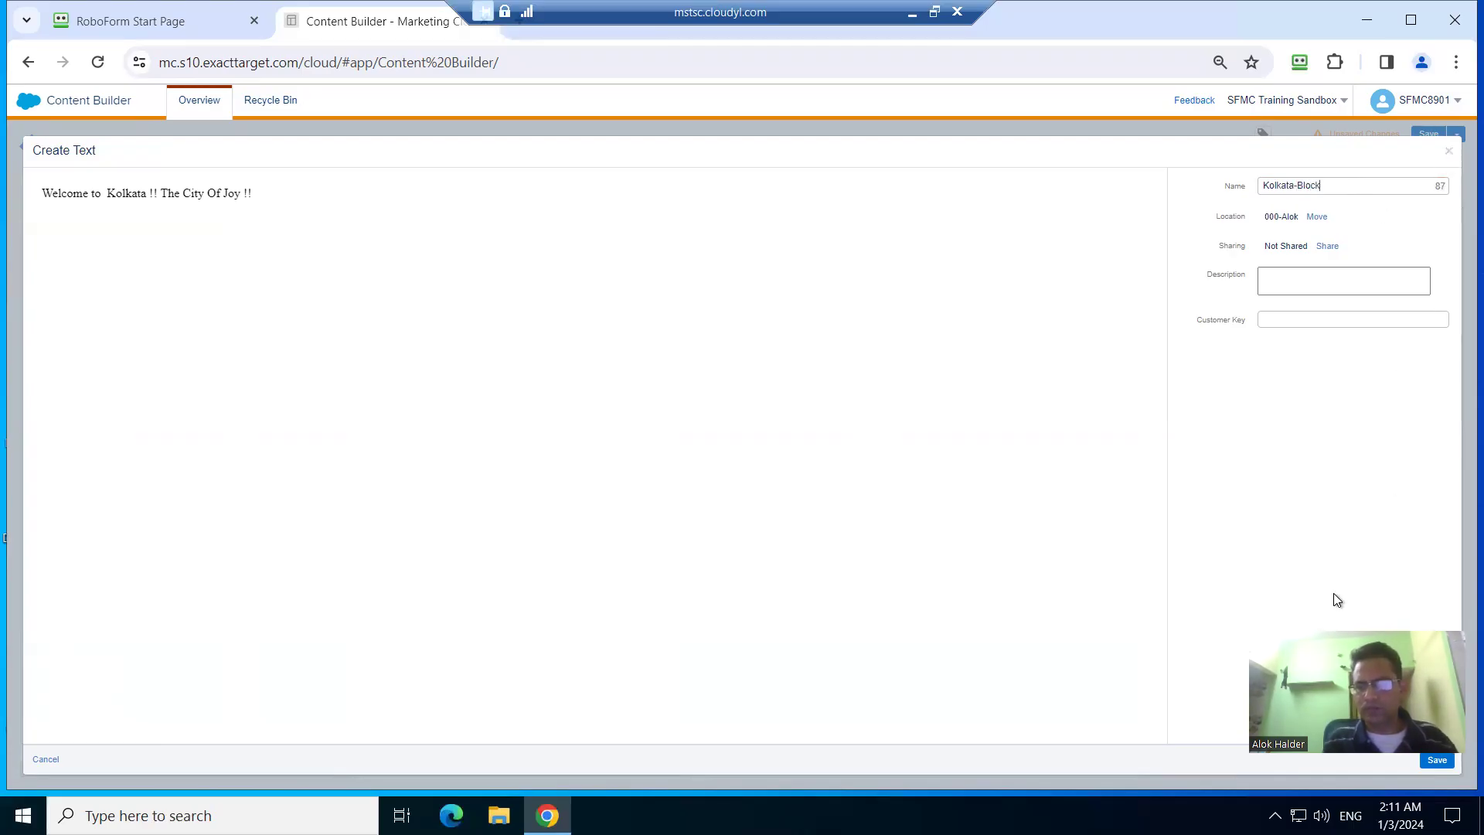
click(1437, 760)
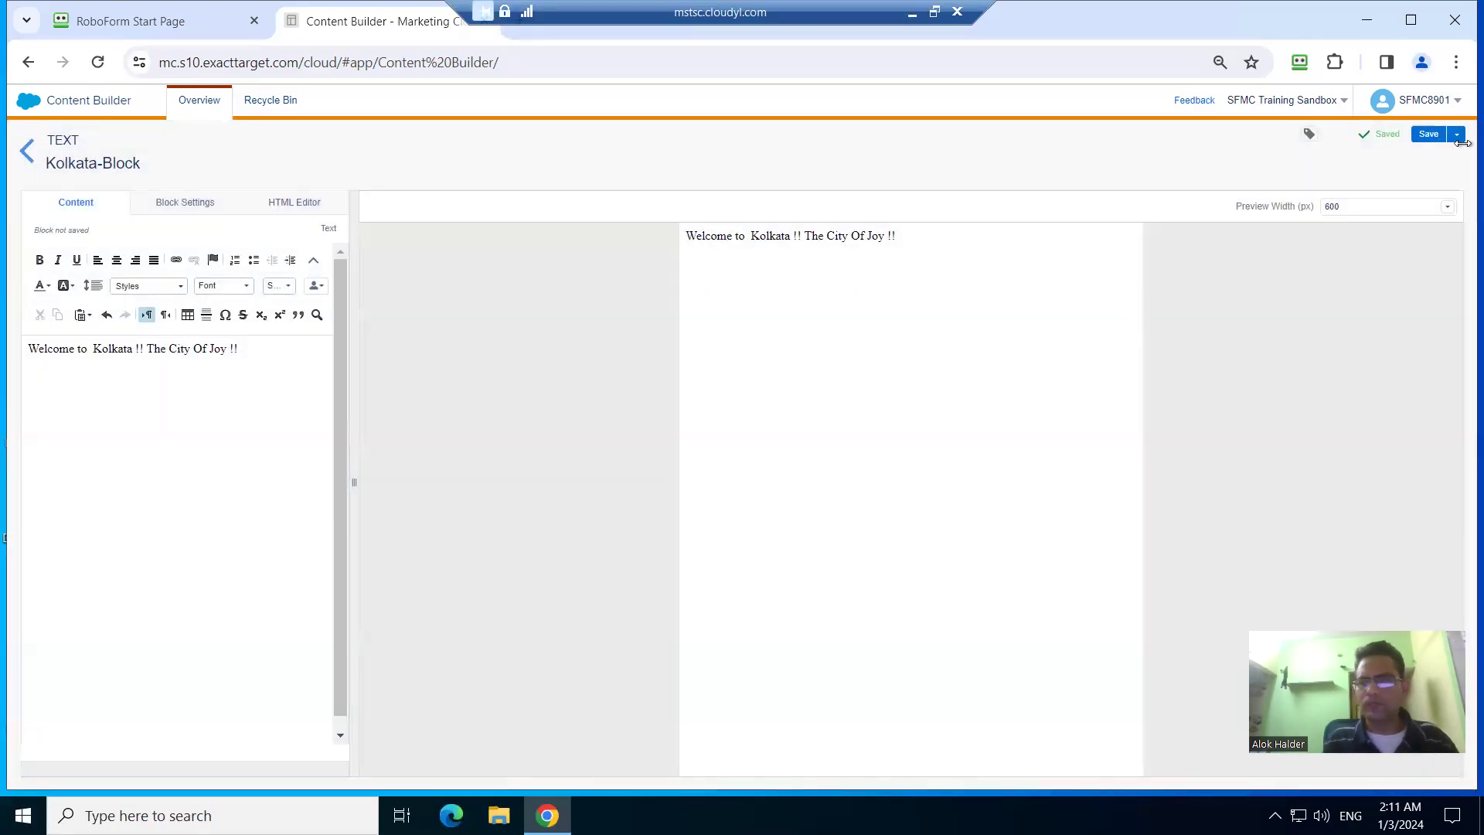
click(1429, 135)
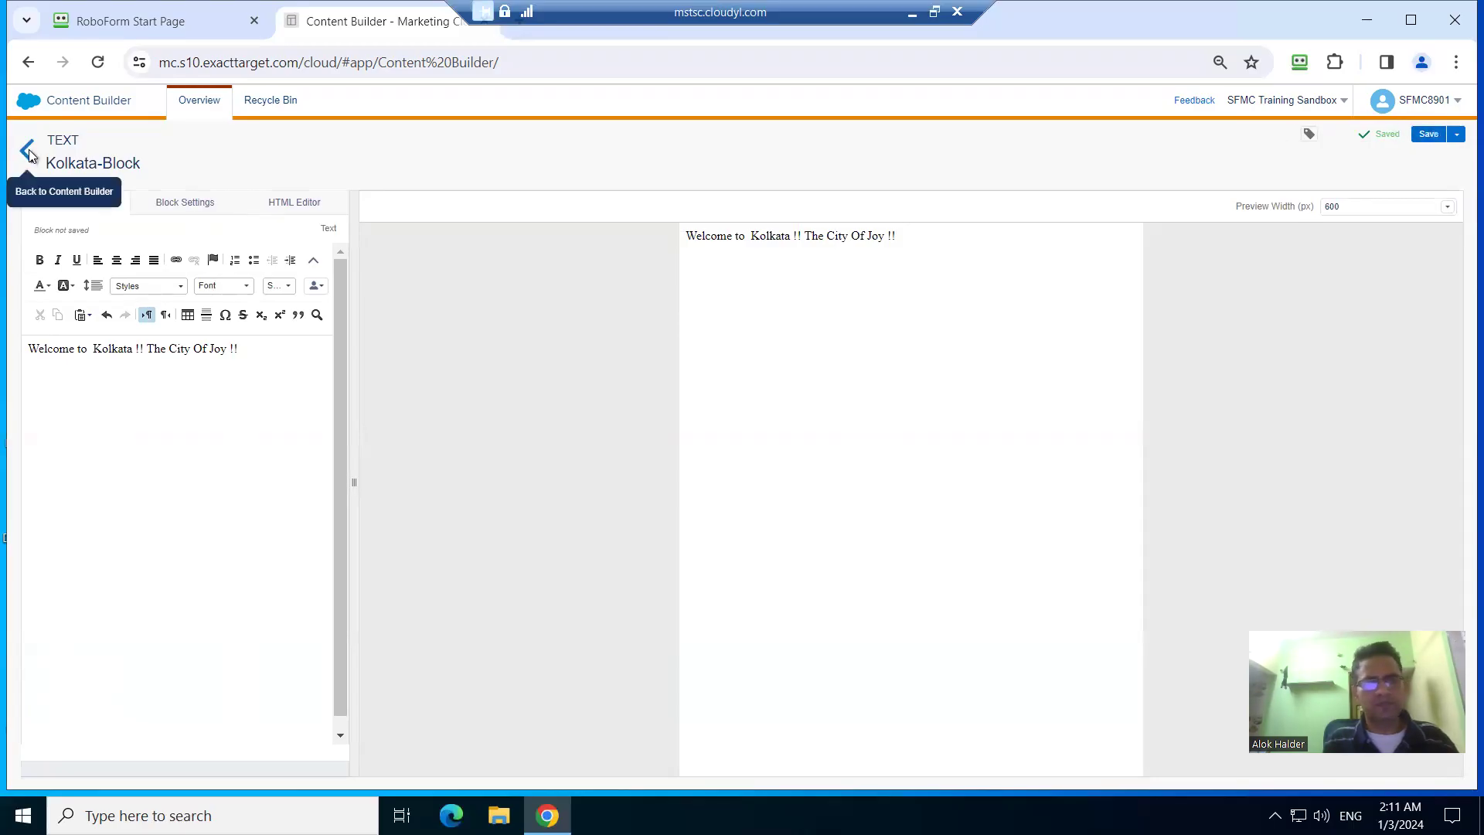
click(28, 153)
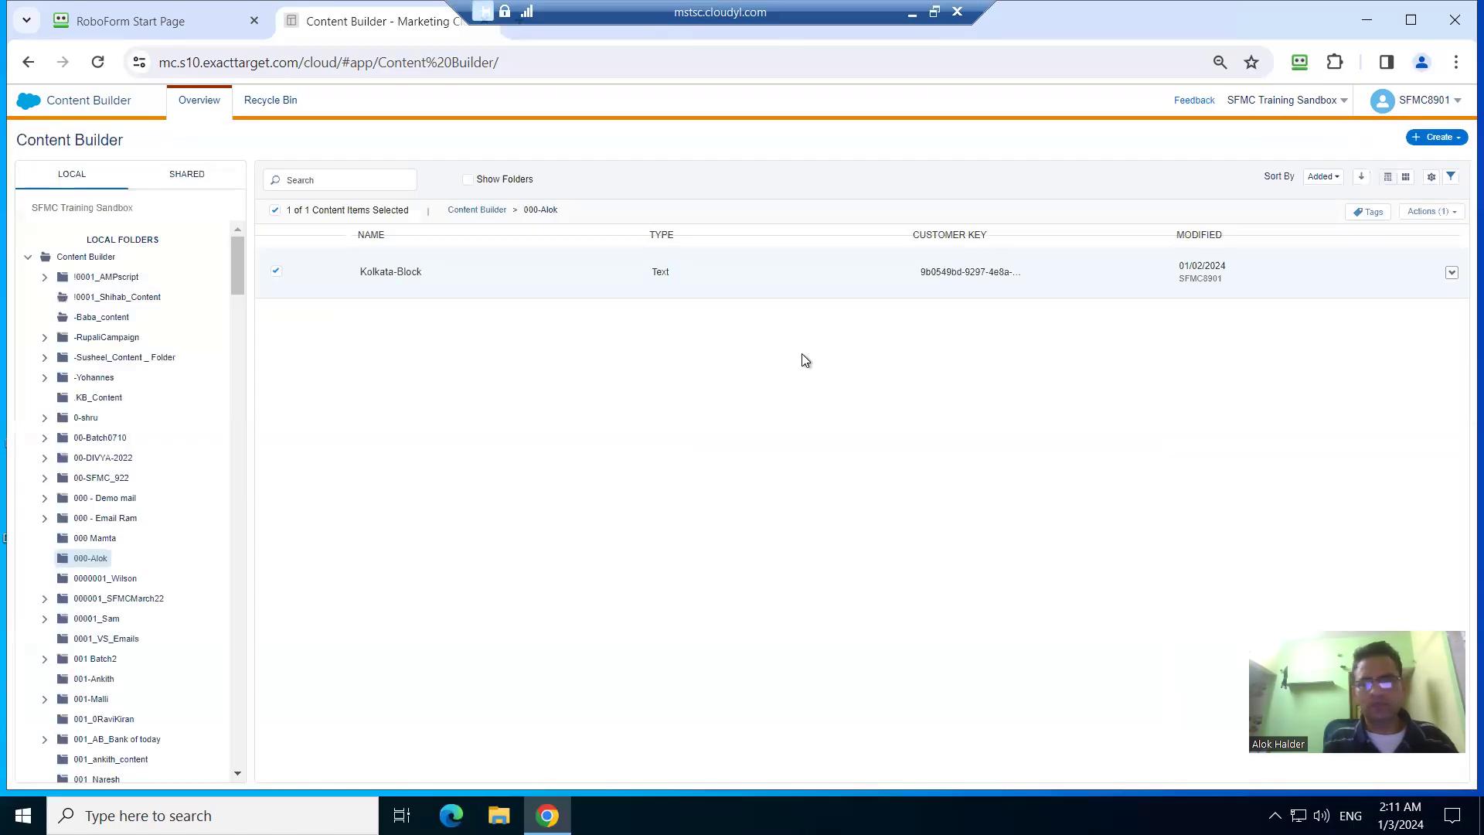
Start a Social Share block, then exit and discard it without saving.
click(1457, 139)
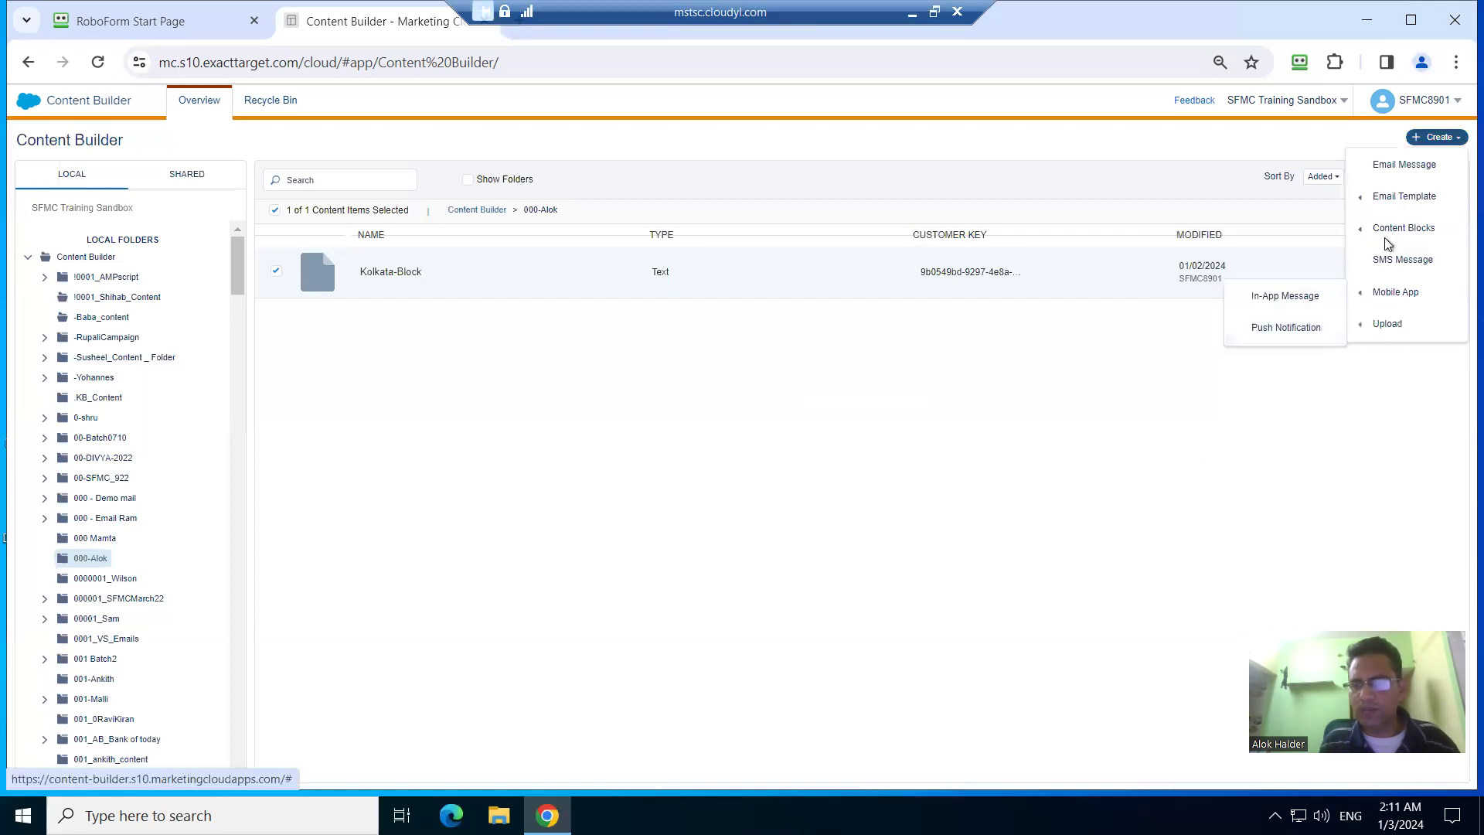
mouse_move(1384, 233)
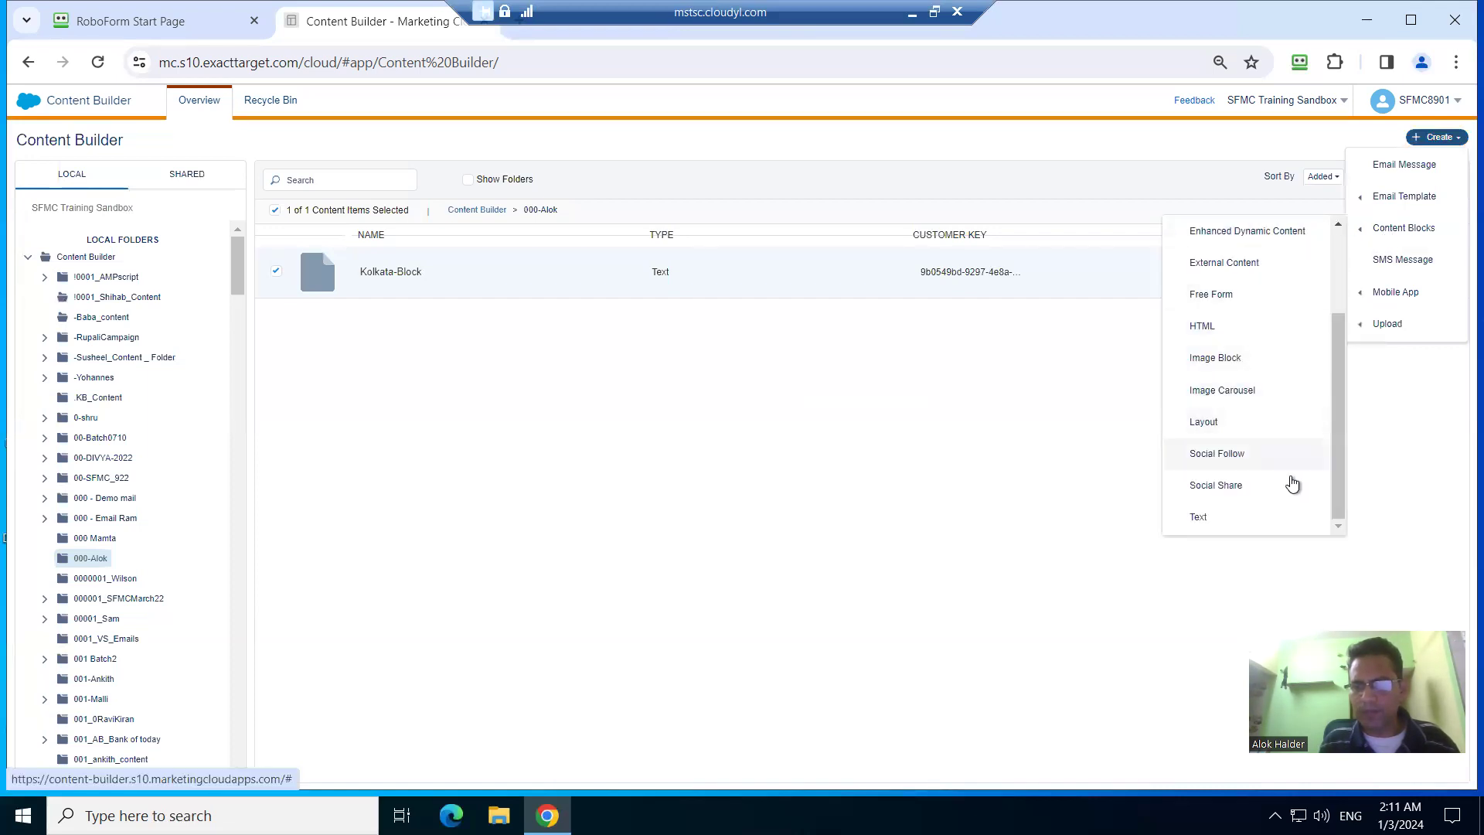
click(1235, 501)
click(1456, 137)
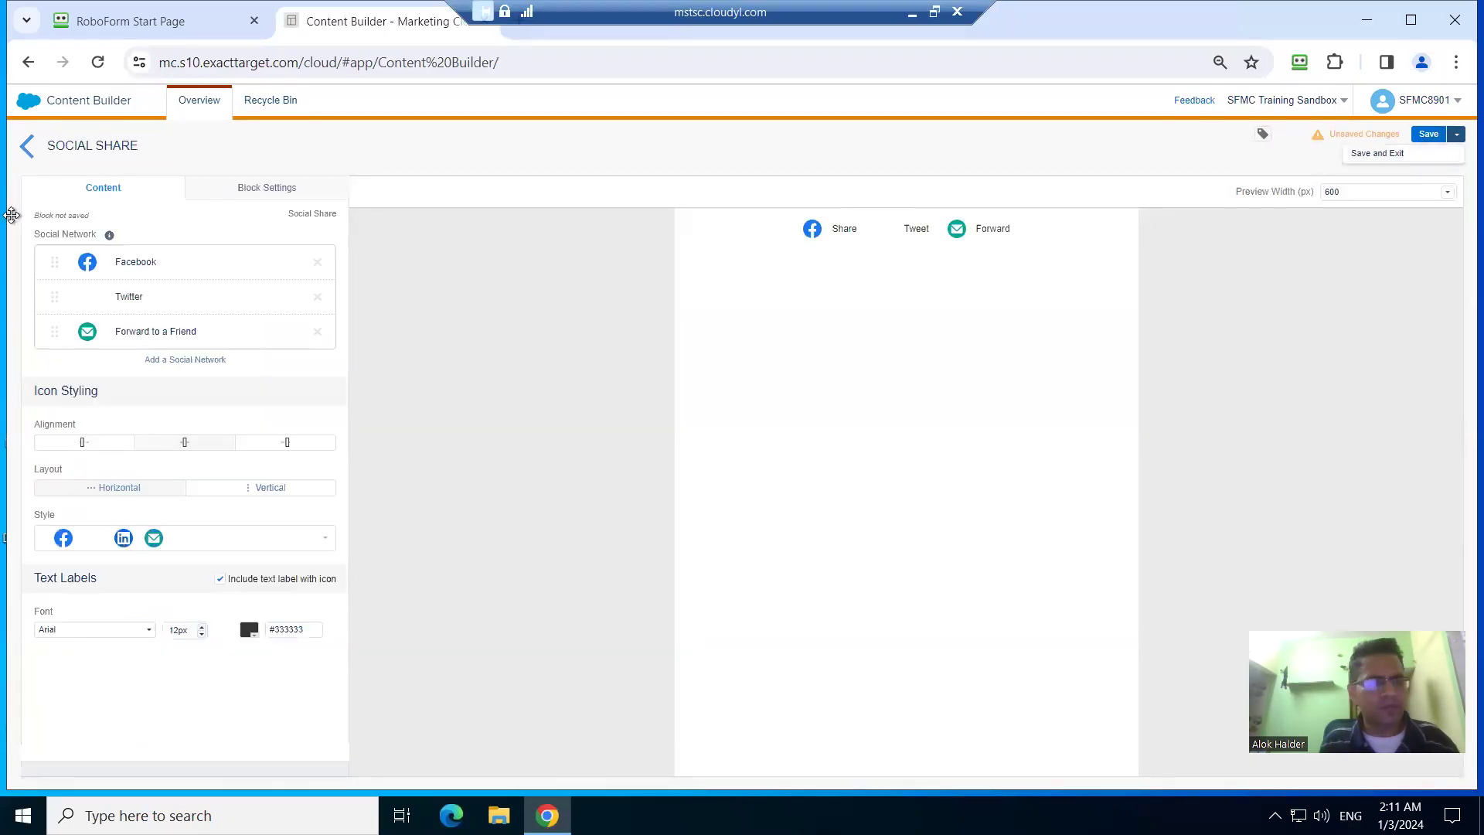
click(29, 147)
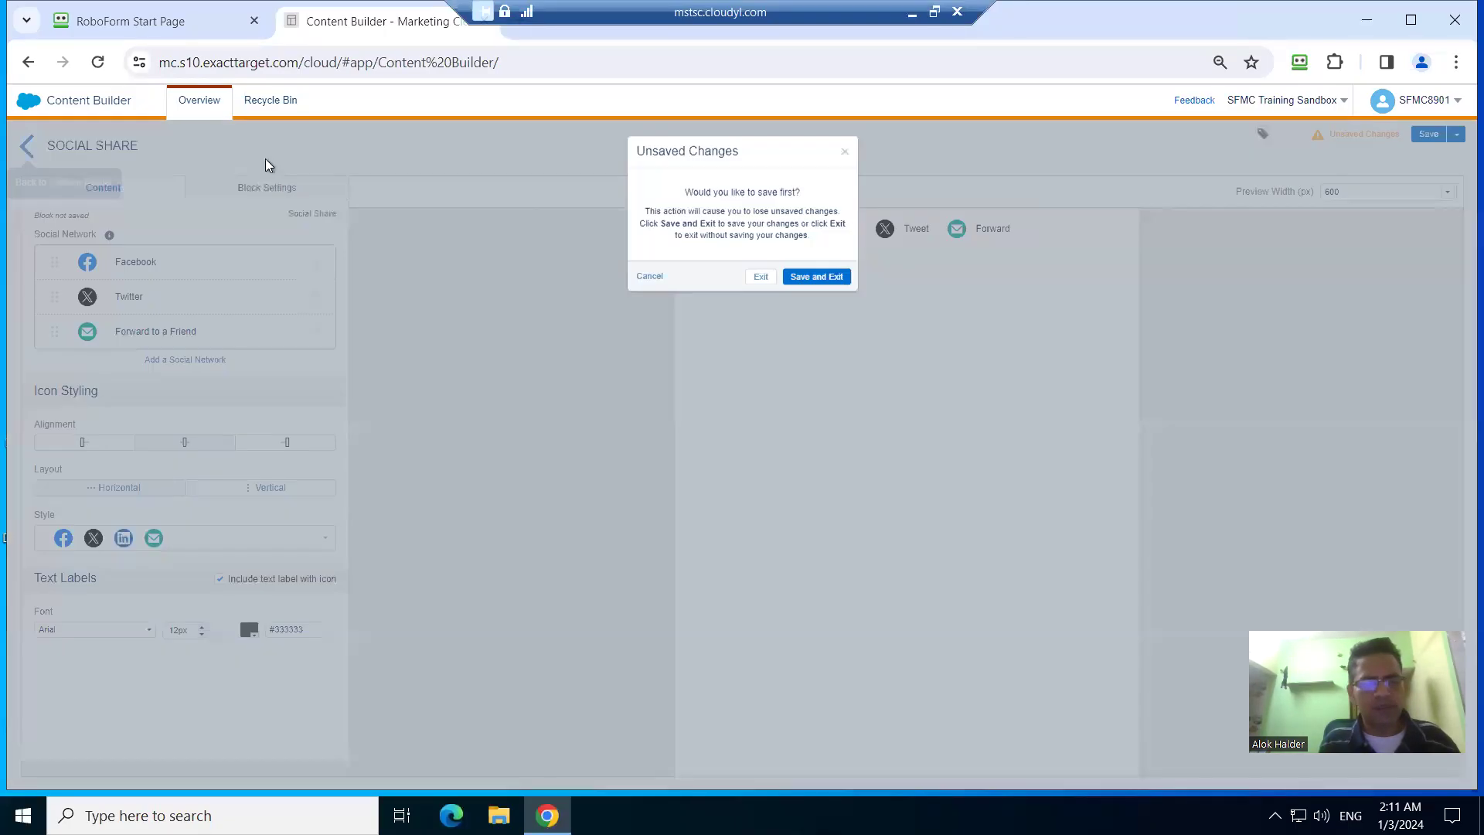
click(763, 286)
Create a new, empty Text content block.
click(1439, 138)
mouse_move(1417, 235)
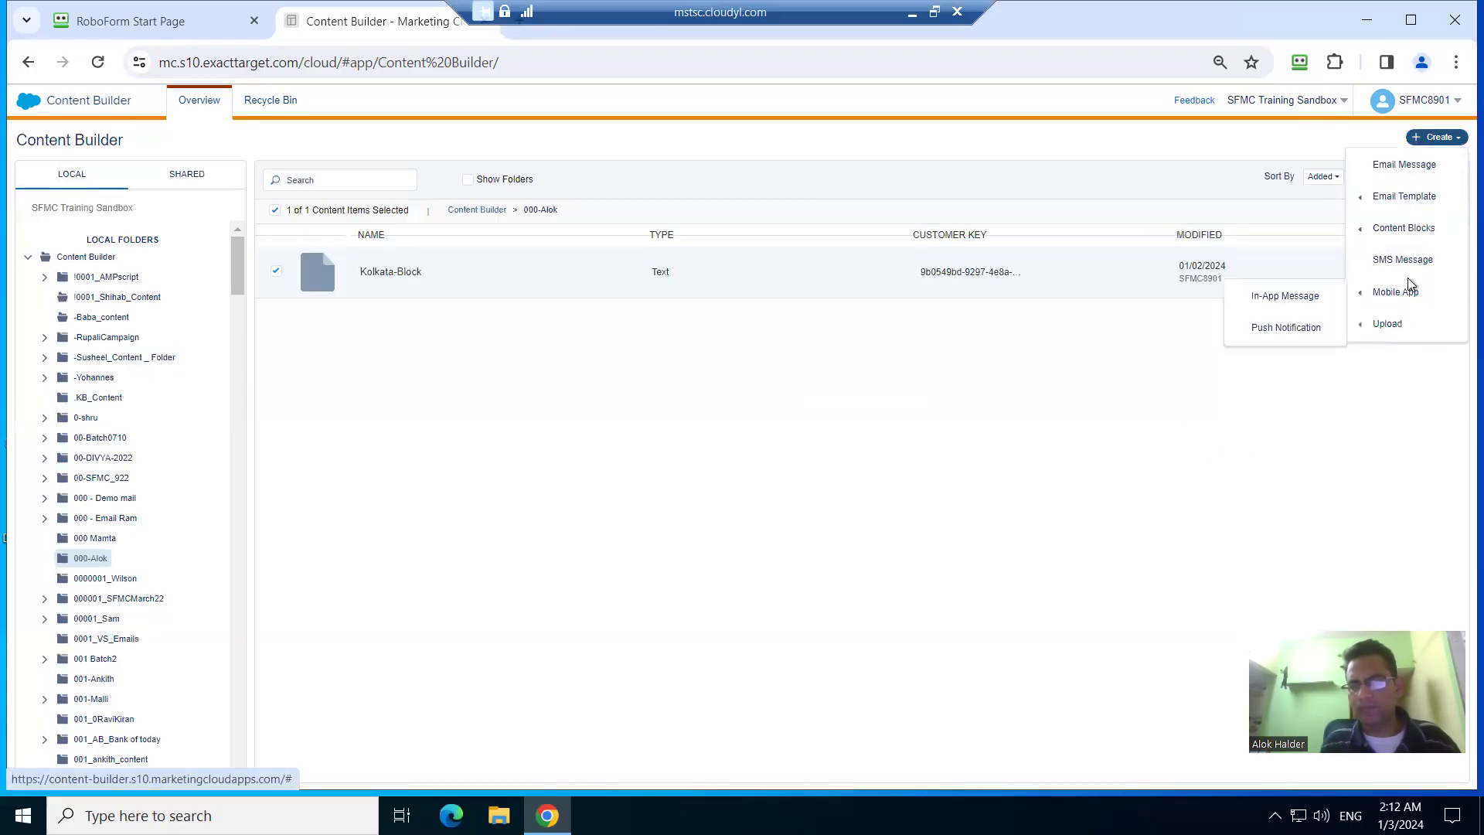
mouse_move(1414, 199)
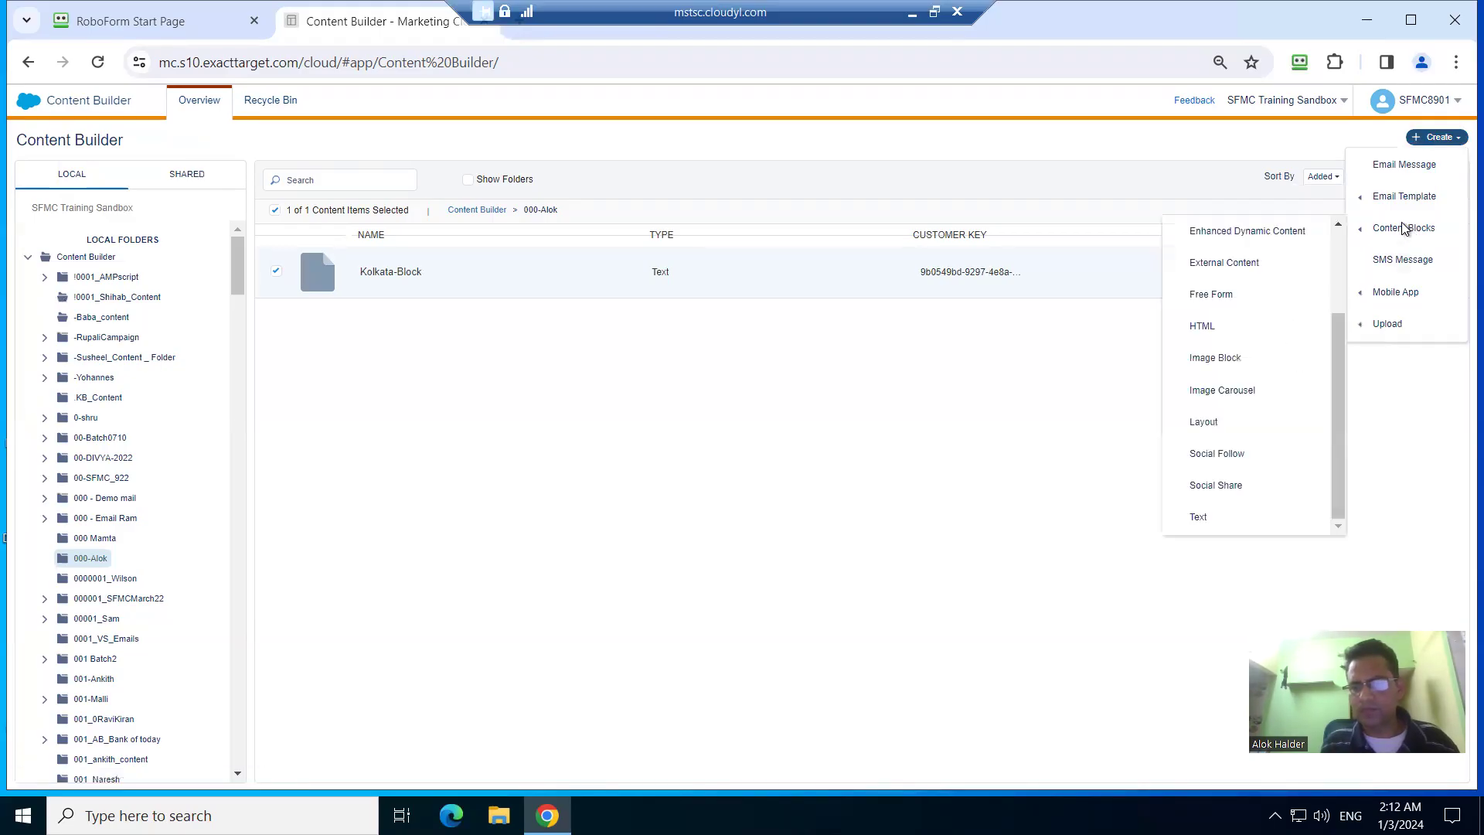
click(1206, 522)
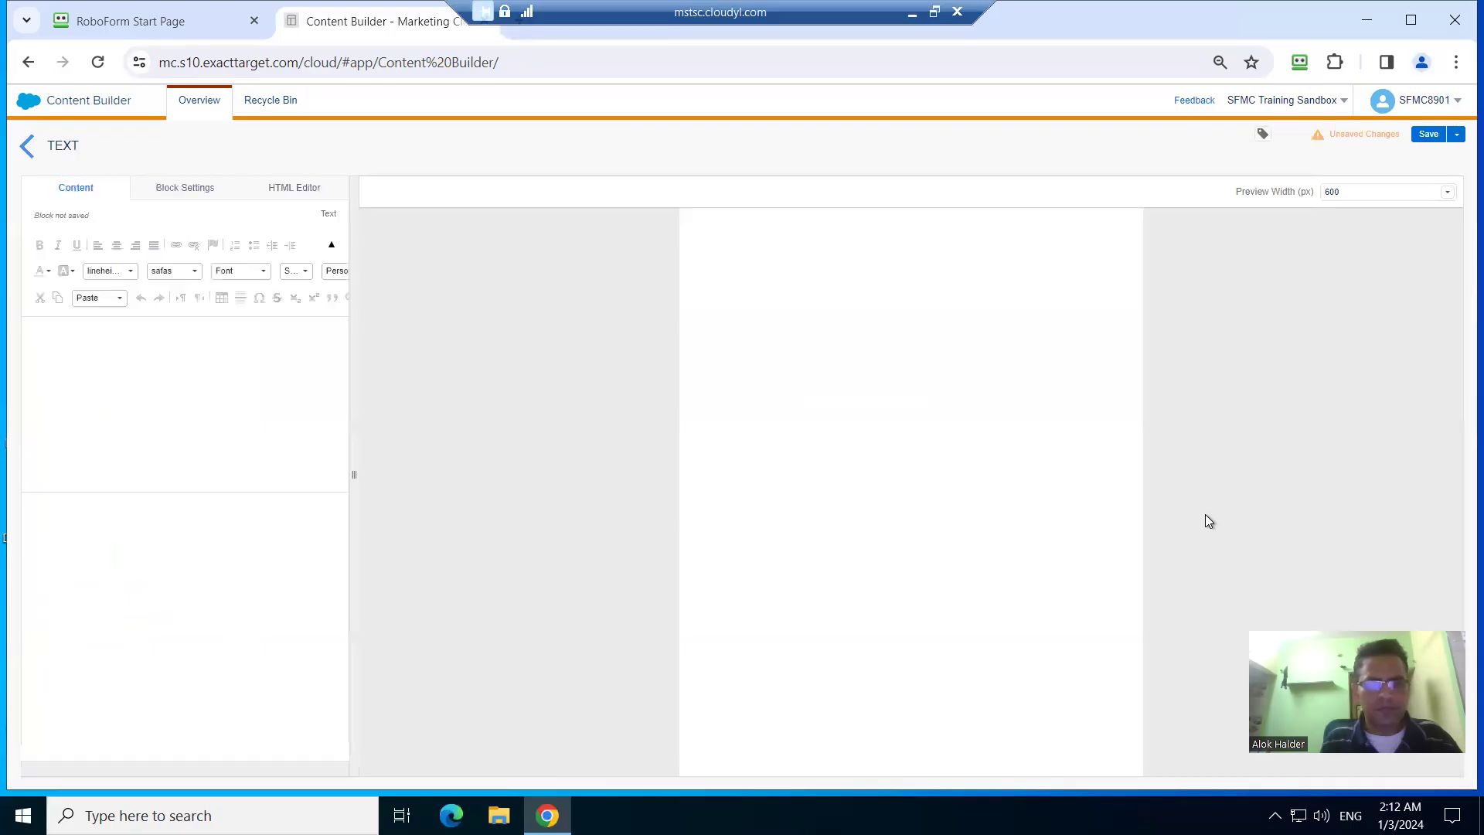
Type "Welcome to Banagalore !!" into the empty text block, fixing a typo.
click(238, 361)
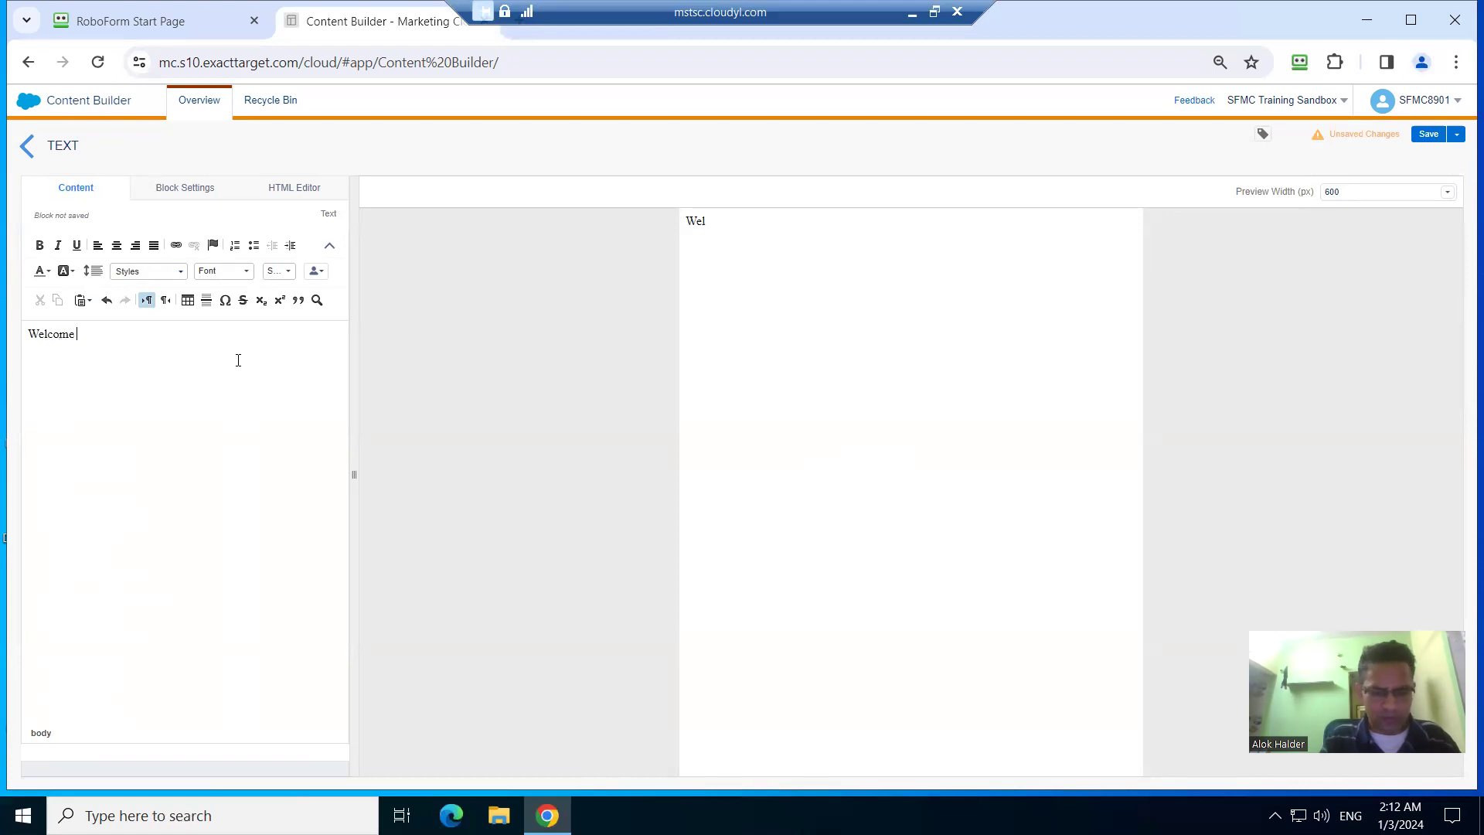
text(Welcome tp)
key(BackSpace)
text(o Banaga)
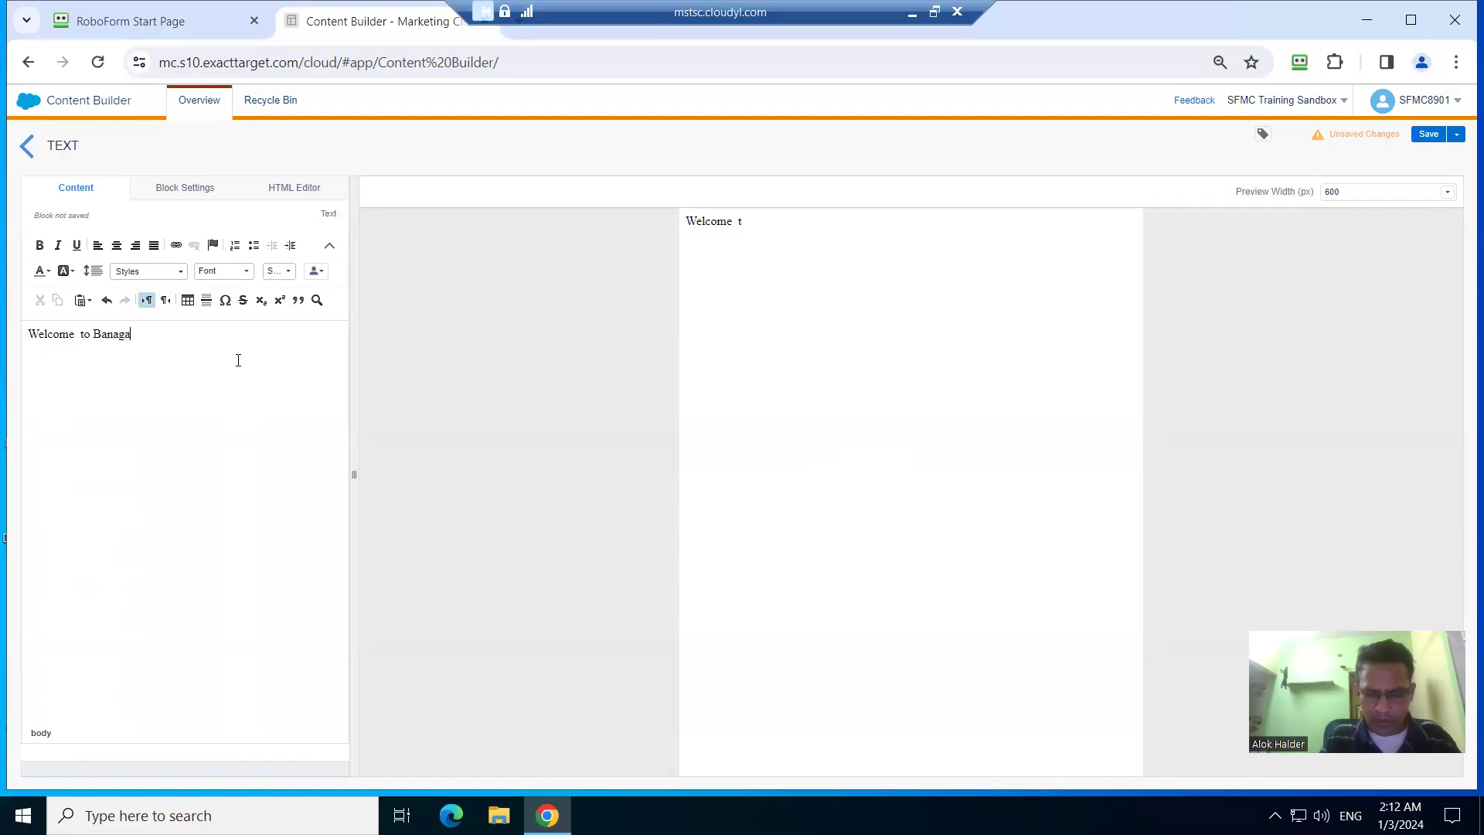
text(lore !!)
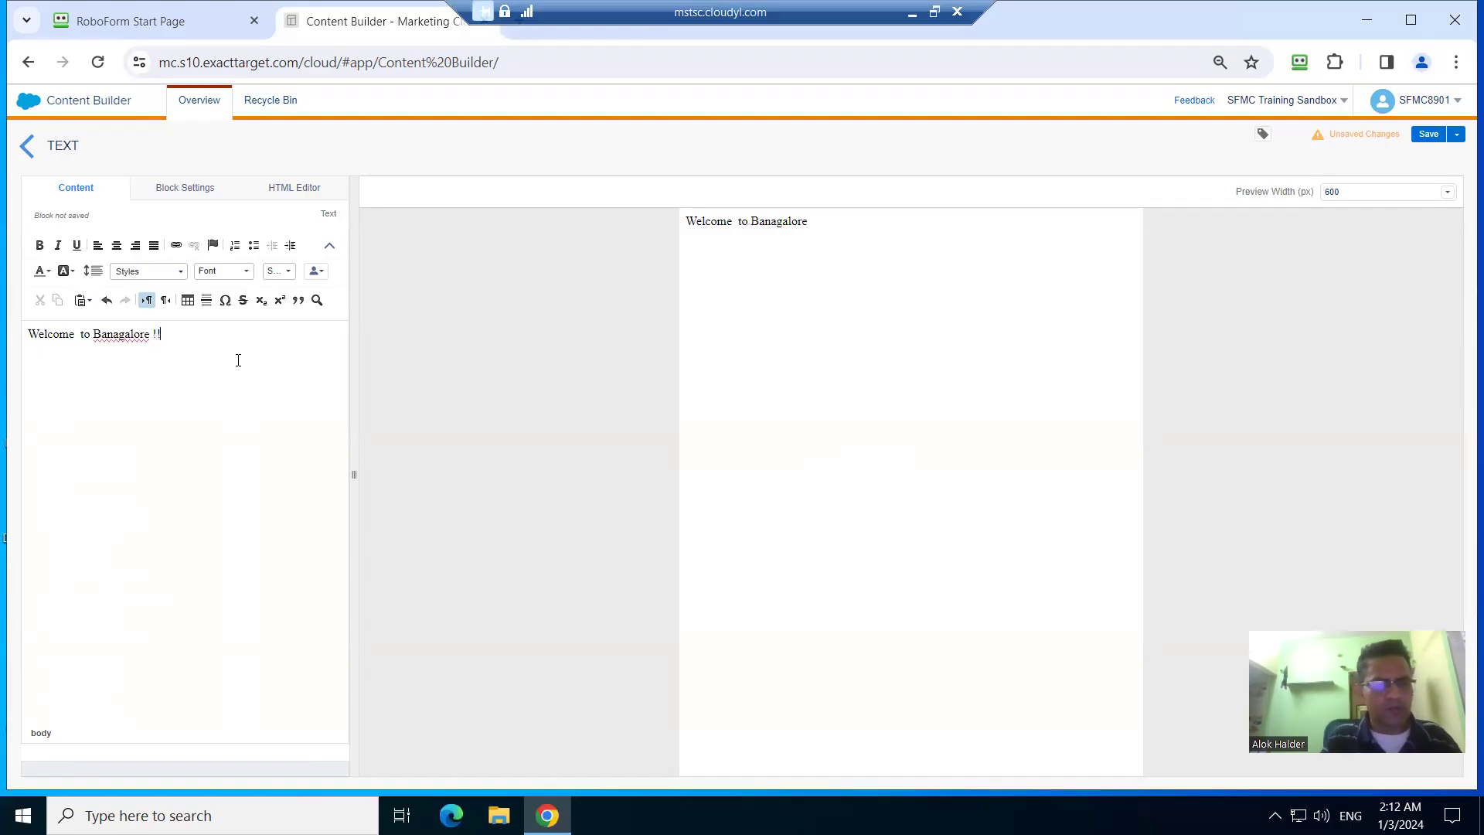
Save the block as Bangalore Block and go back to the content library.
click(1426, 136)
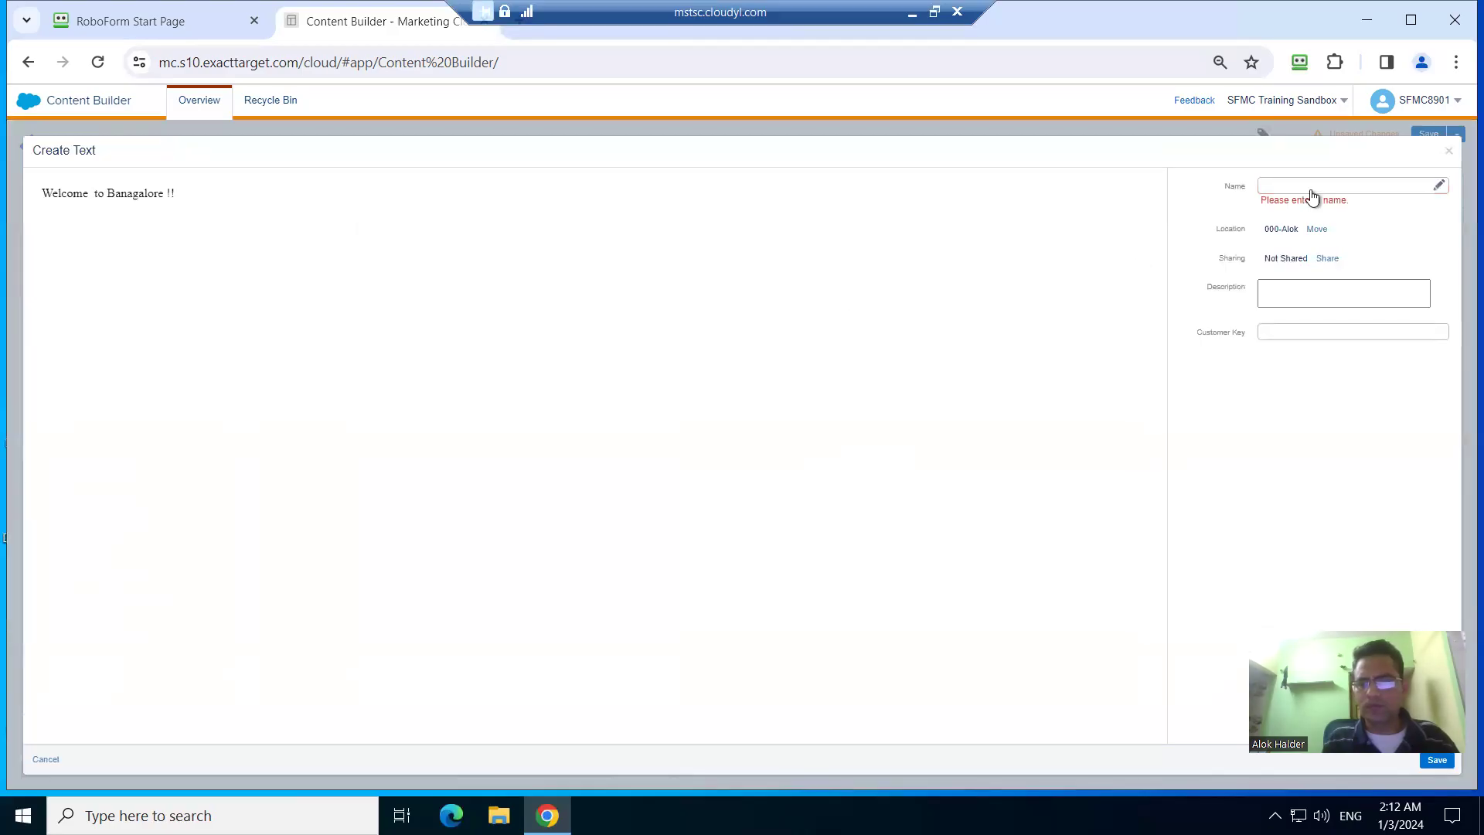
click(1308, 186)
text(Bangalore B)
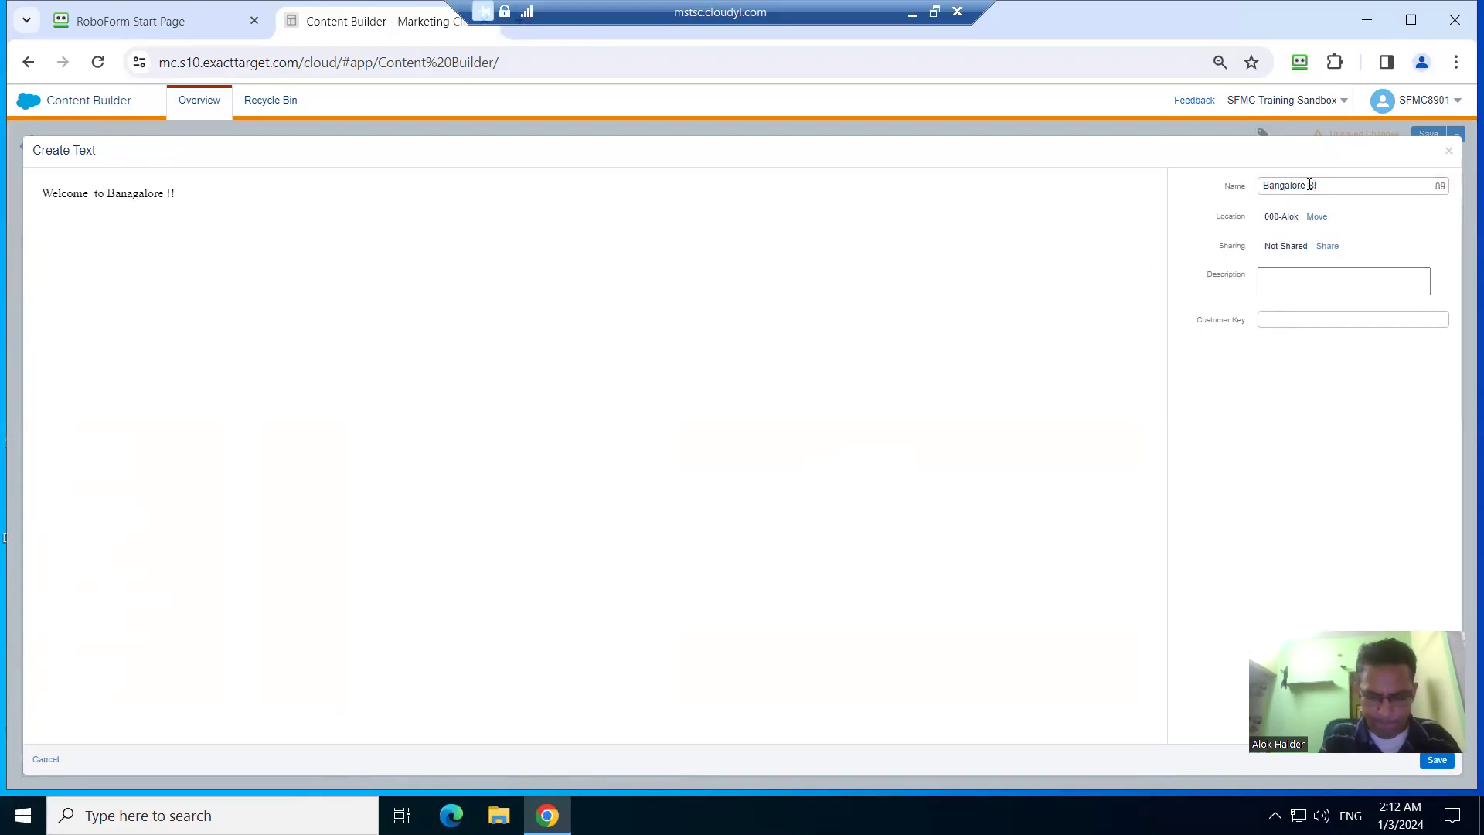
text(lock)
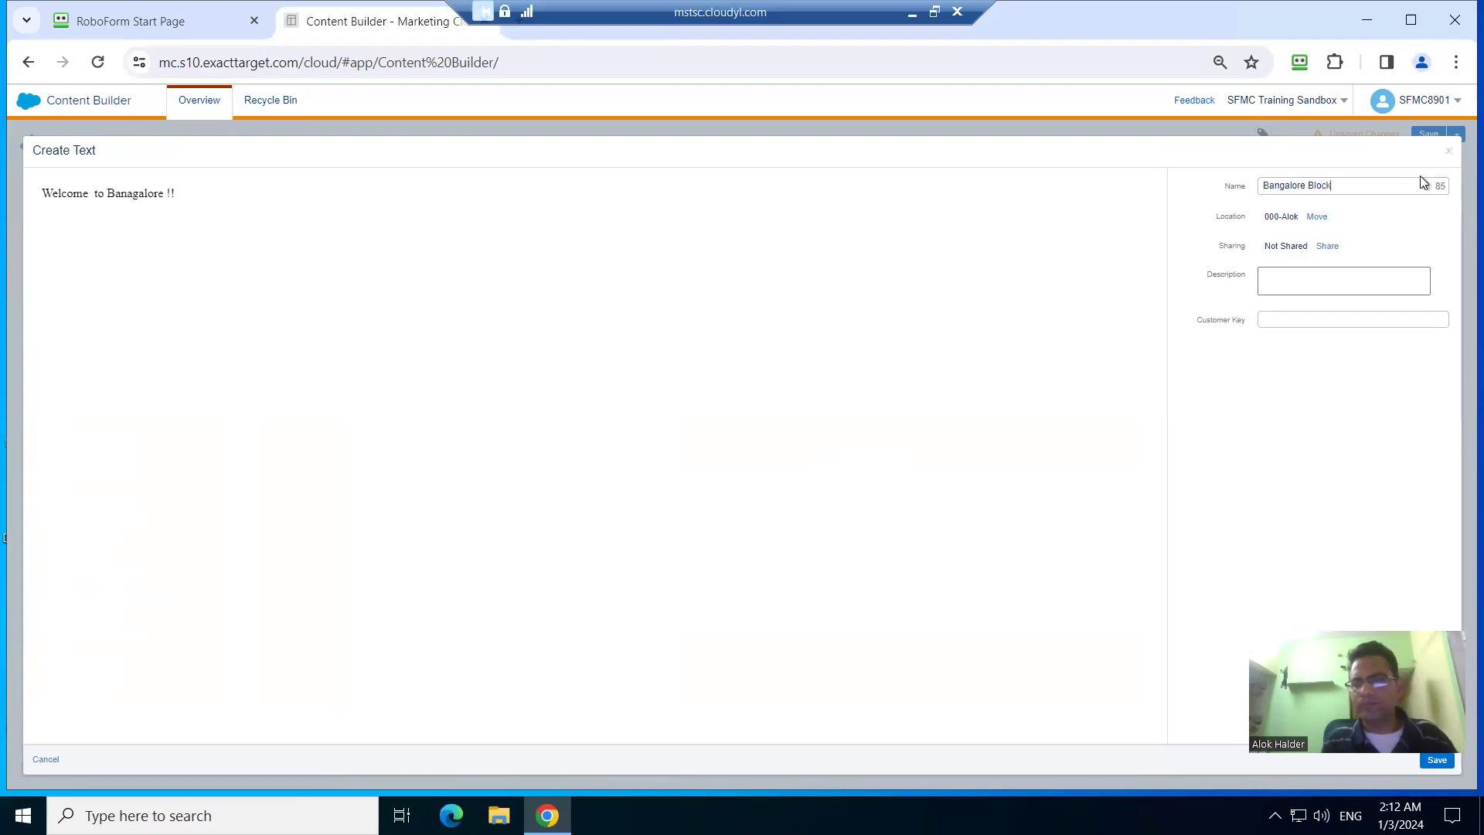
click(1437, 761)
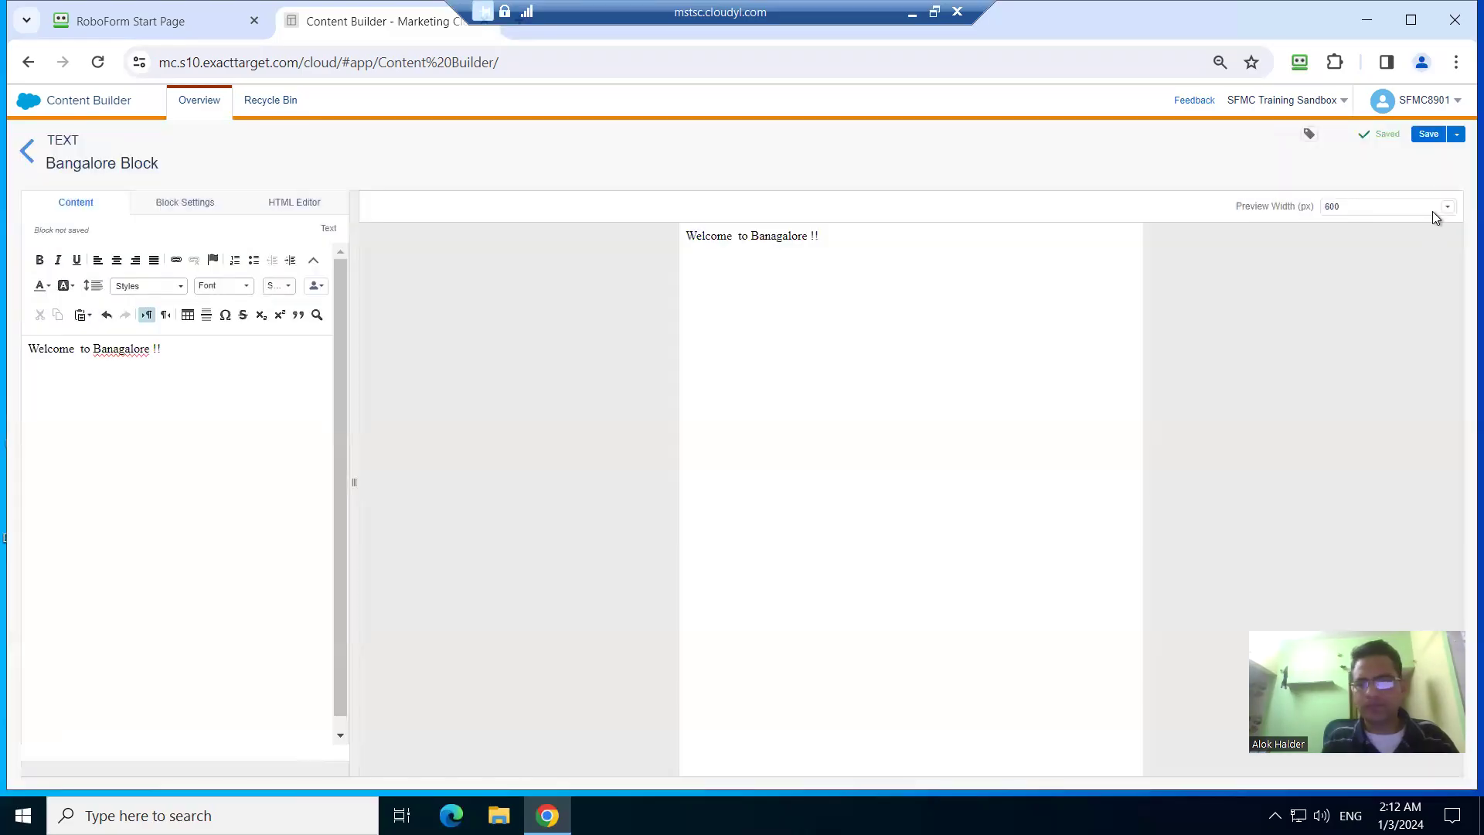
click(1457, 136)
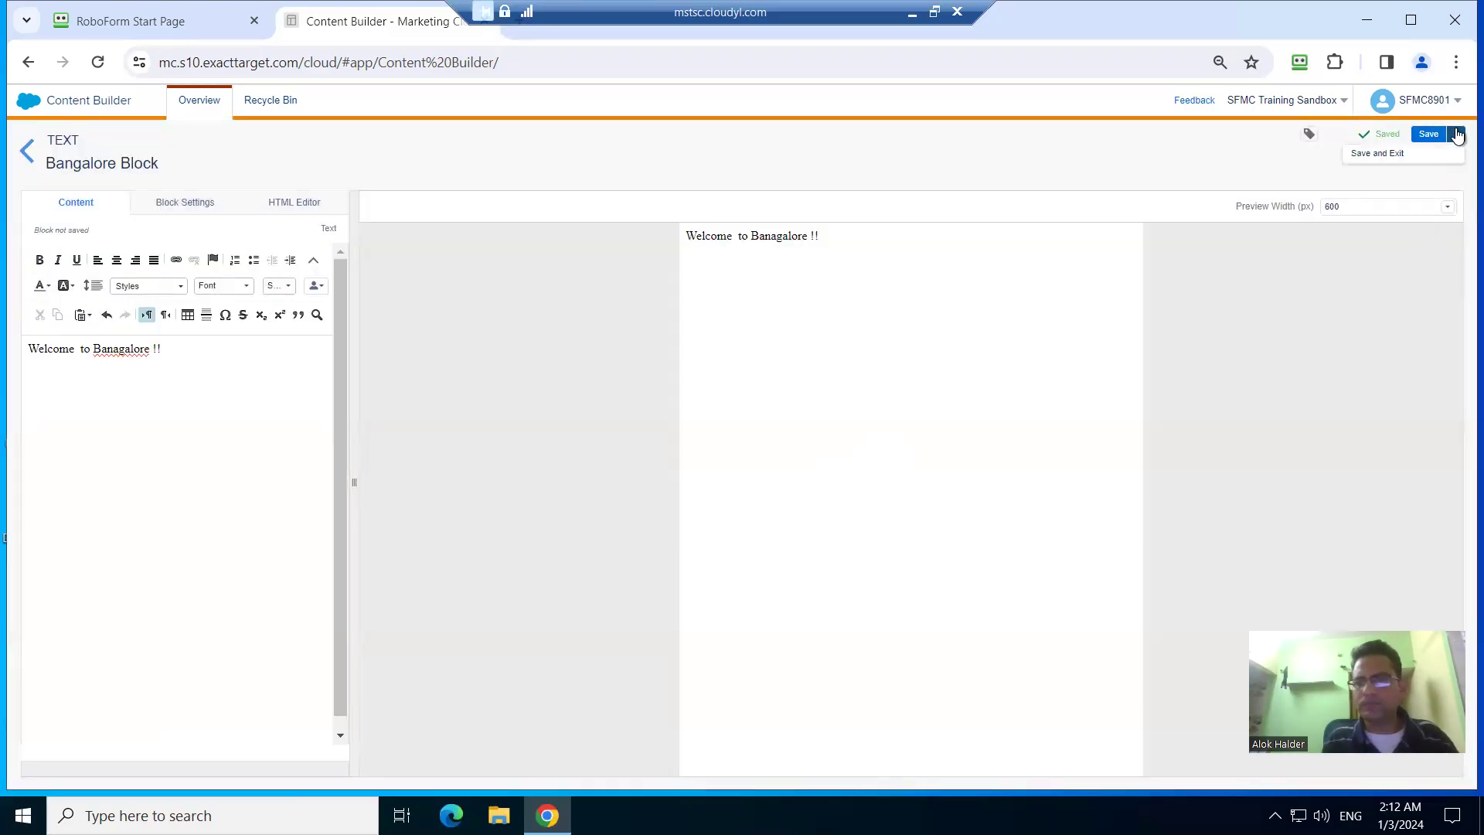
click(1429, 135)
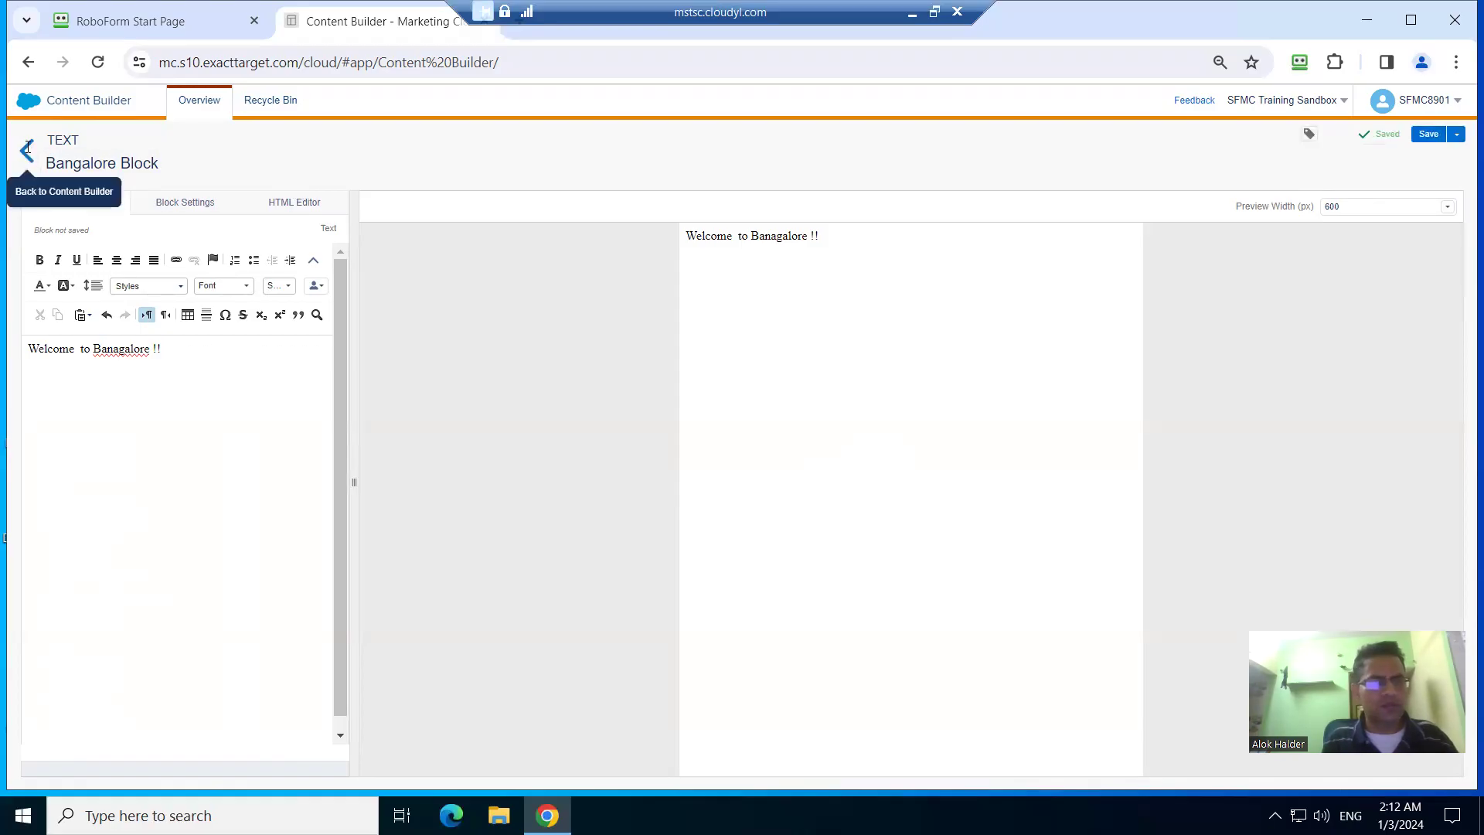
click(27, 151)
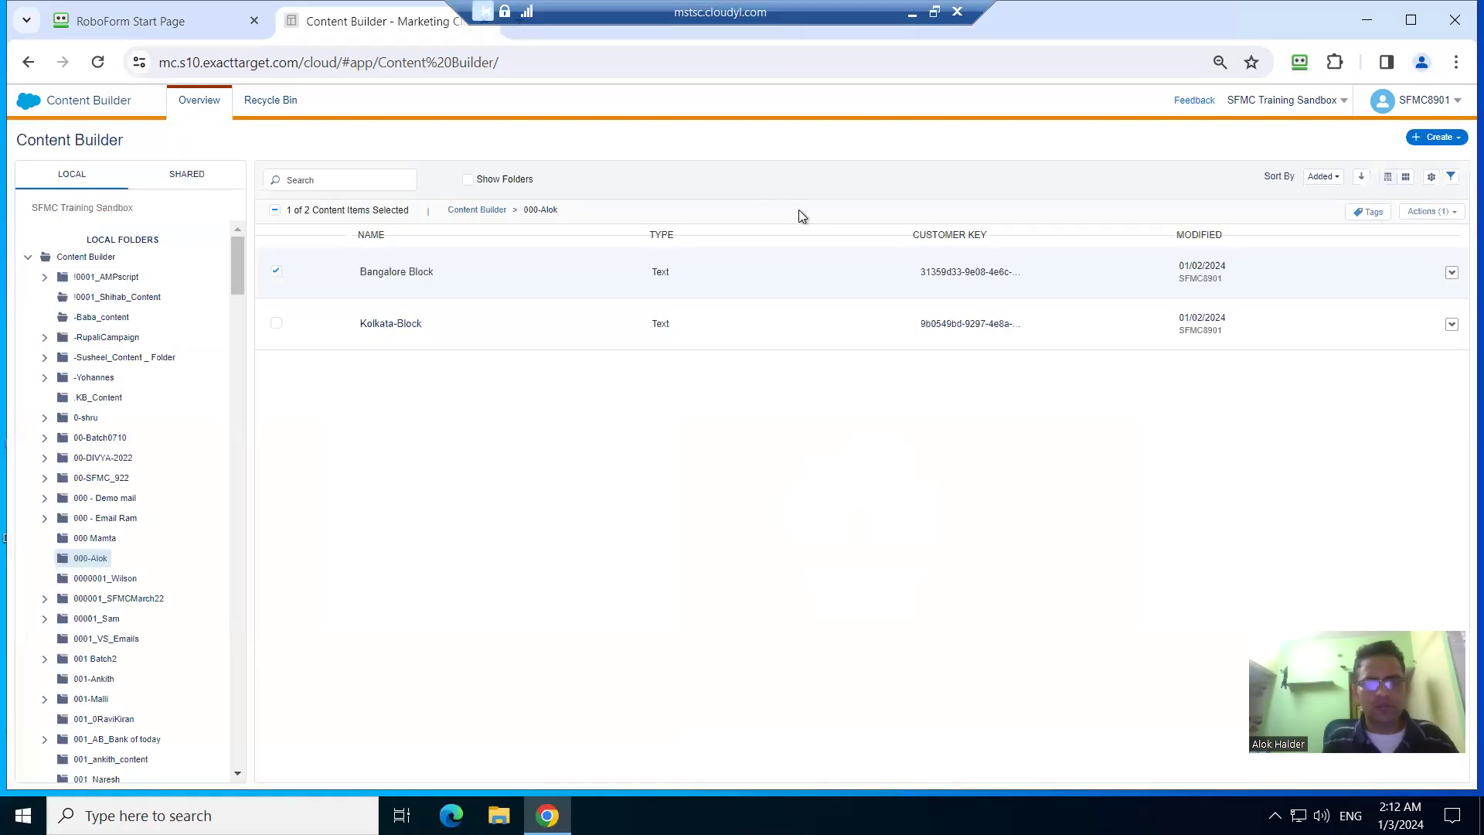
Create a new Text block reading "WElcome To Mumbai !! The Gateway Of India !!".
click(1457, 140)
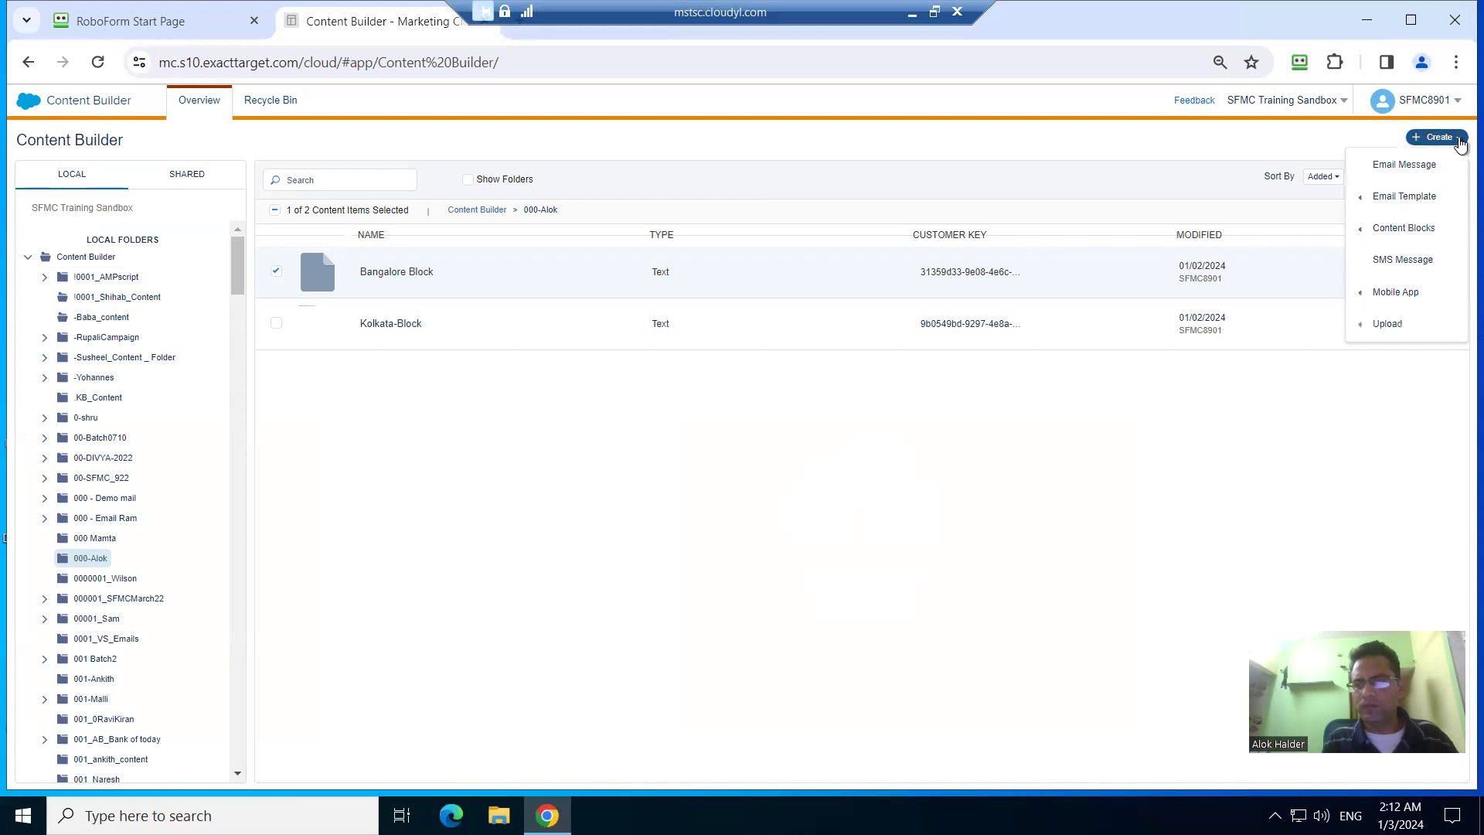
mouse_move(1403, 240)
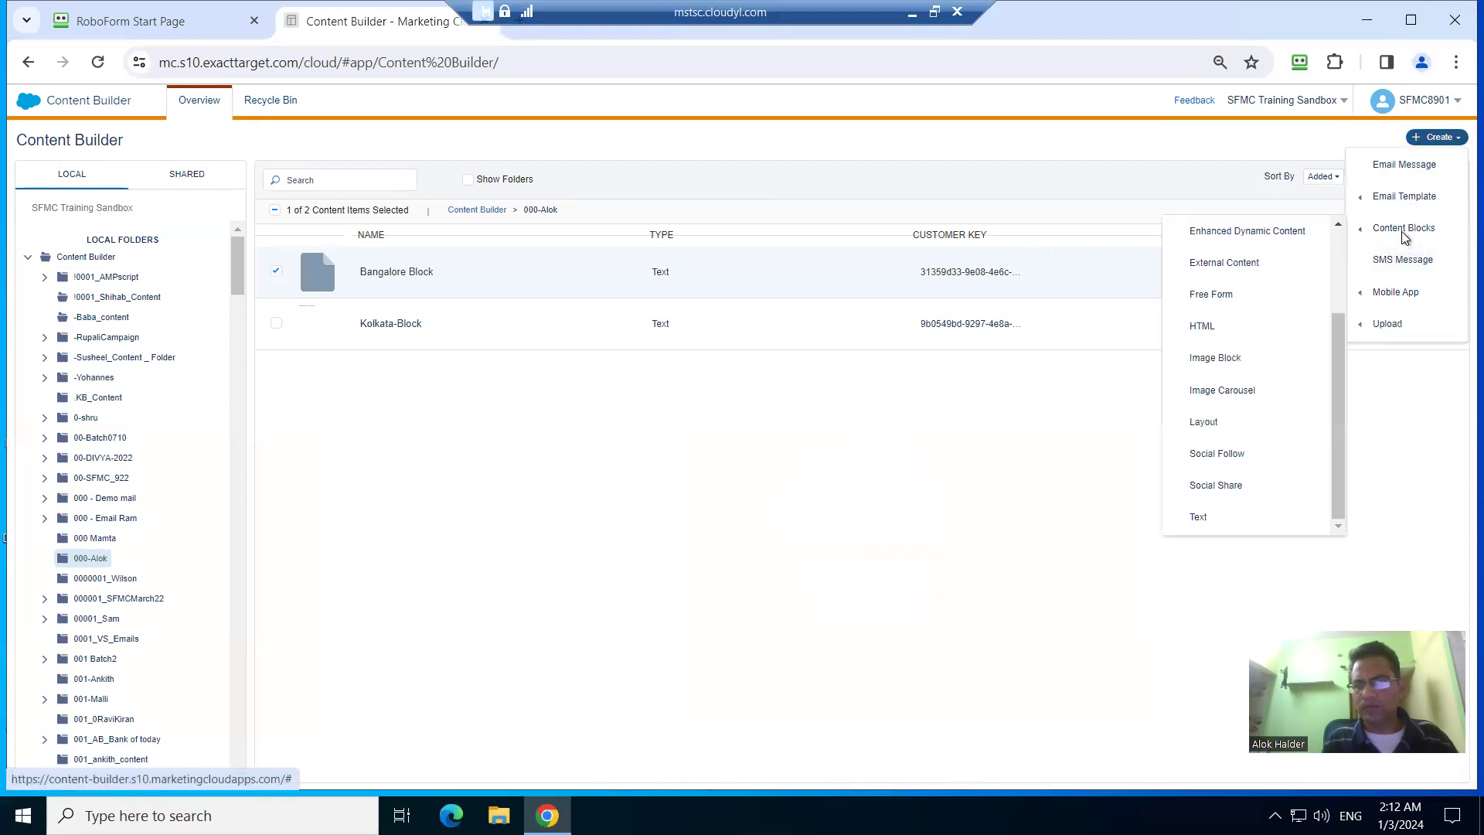
click(1202, 523)
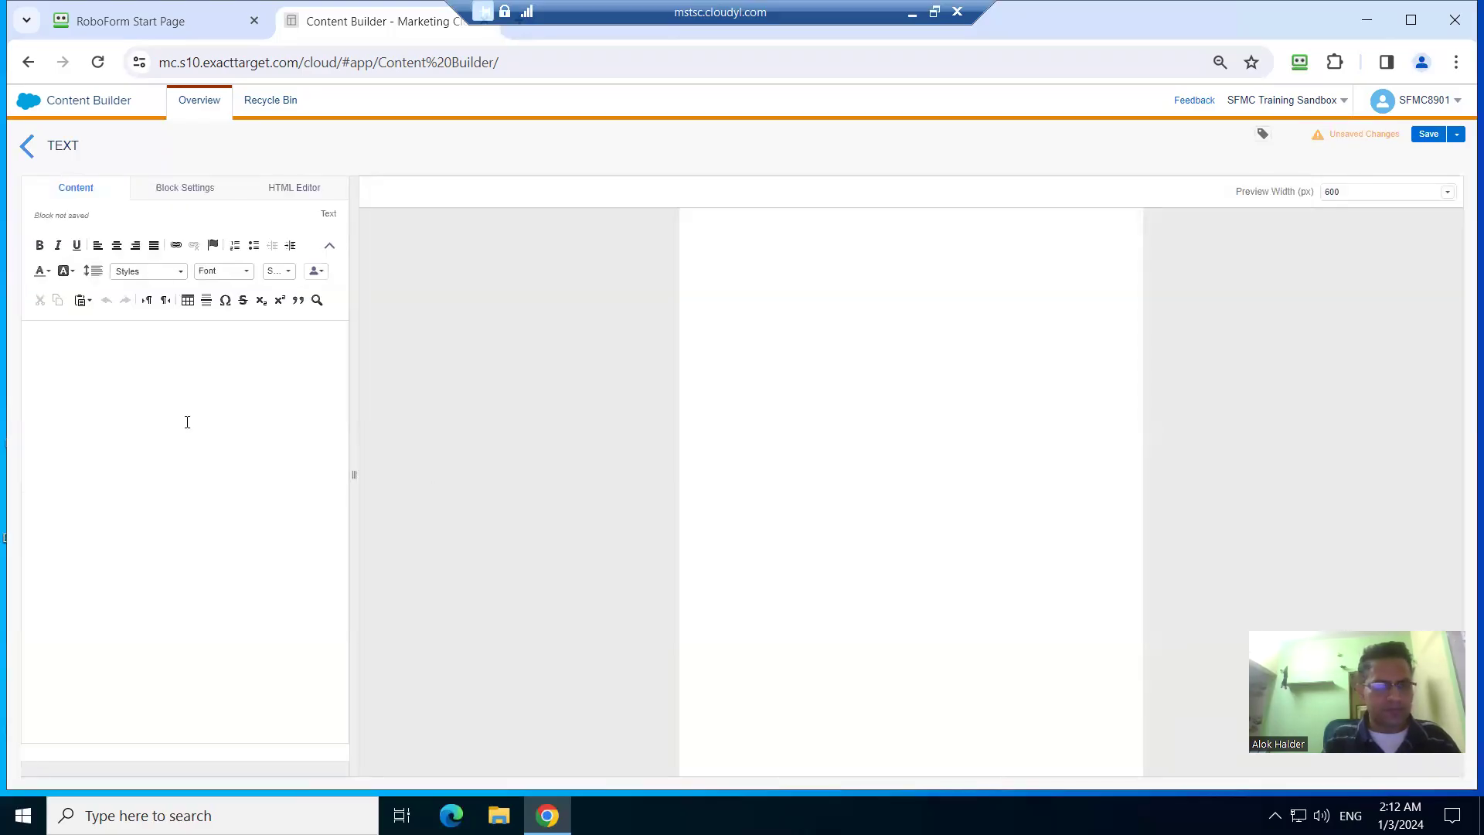
click(182, 394)
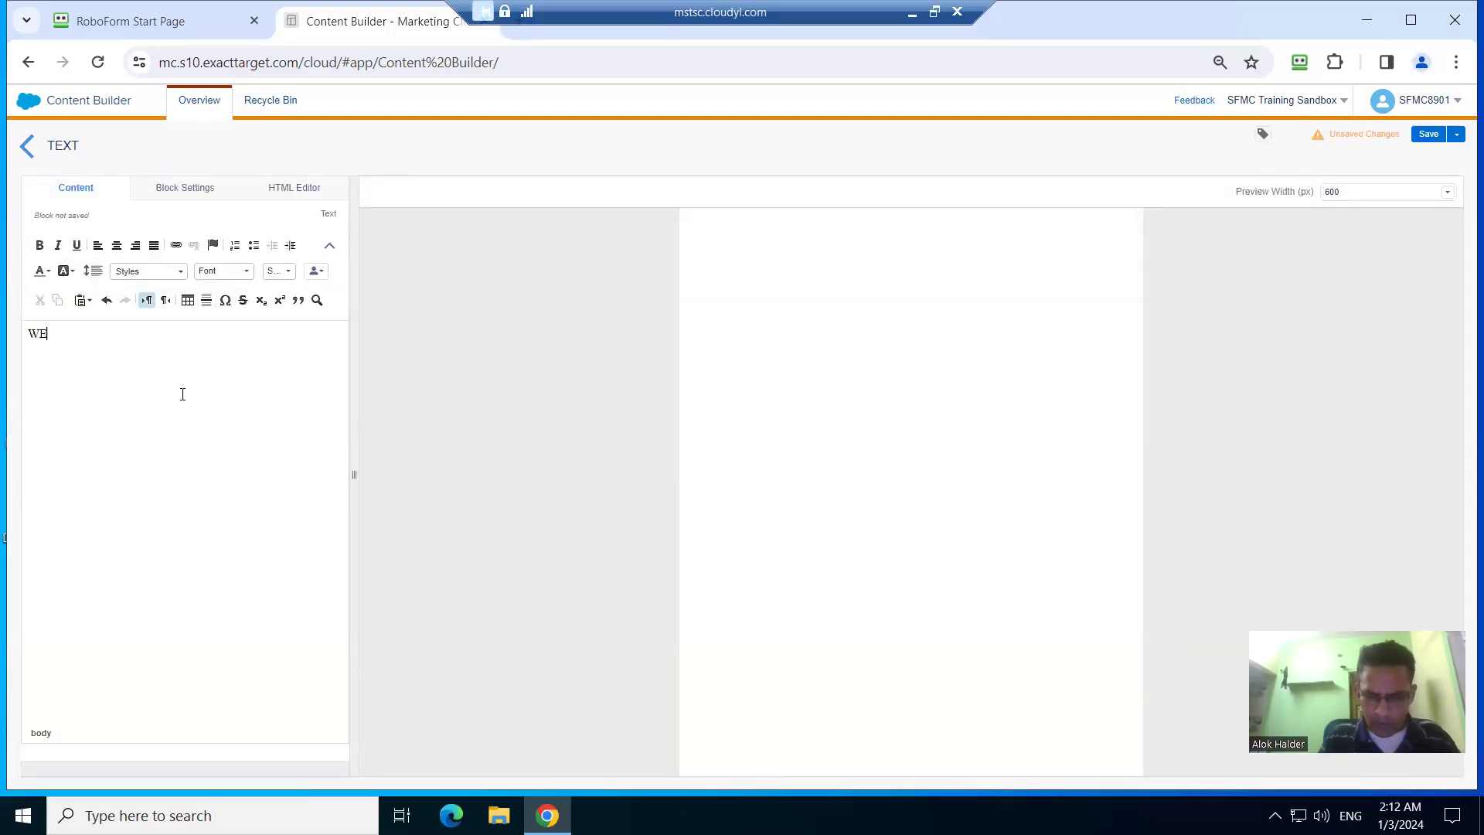
text(WElcome To)
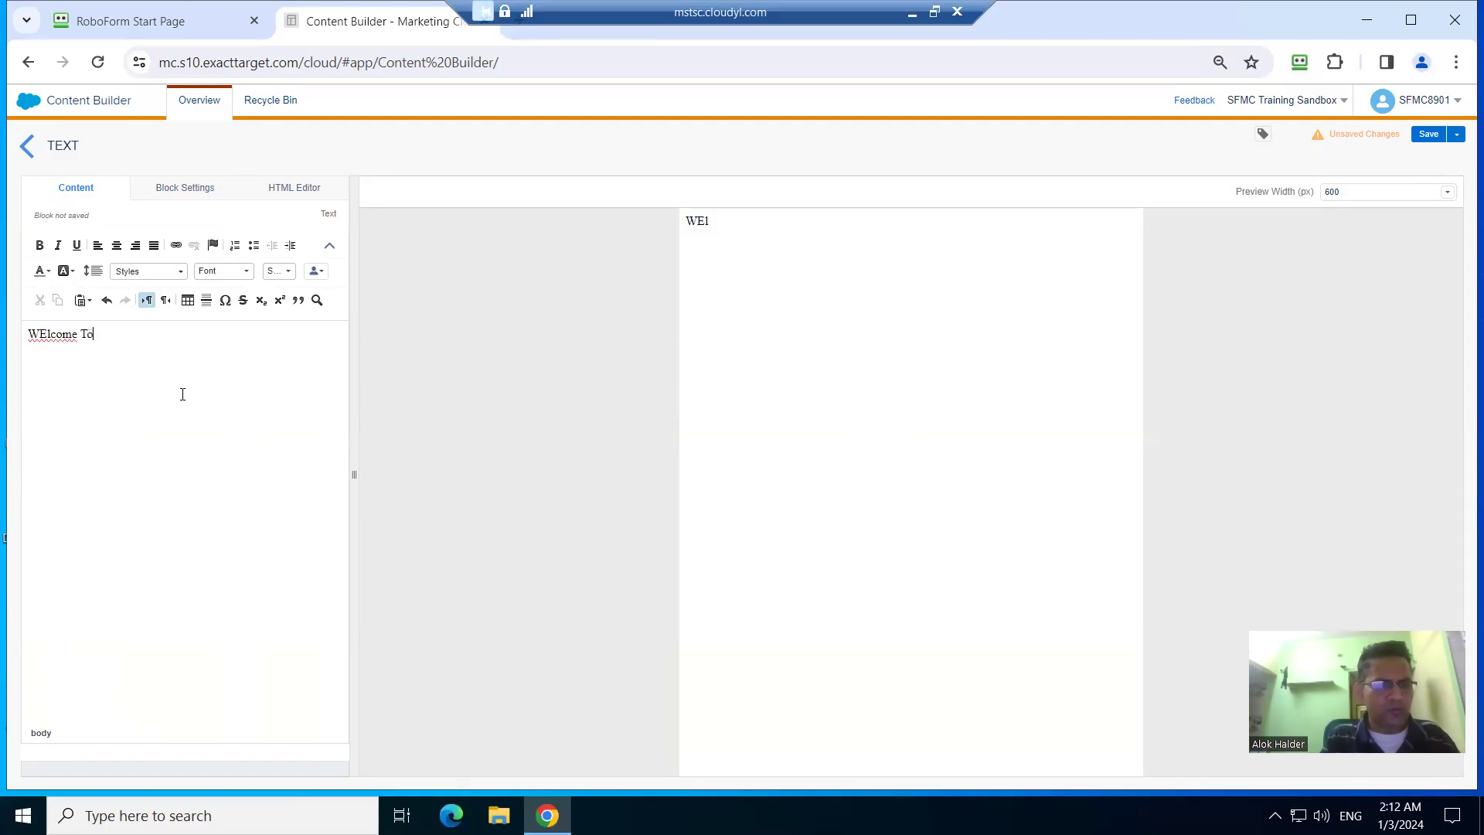
text( Mumb)
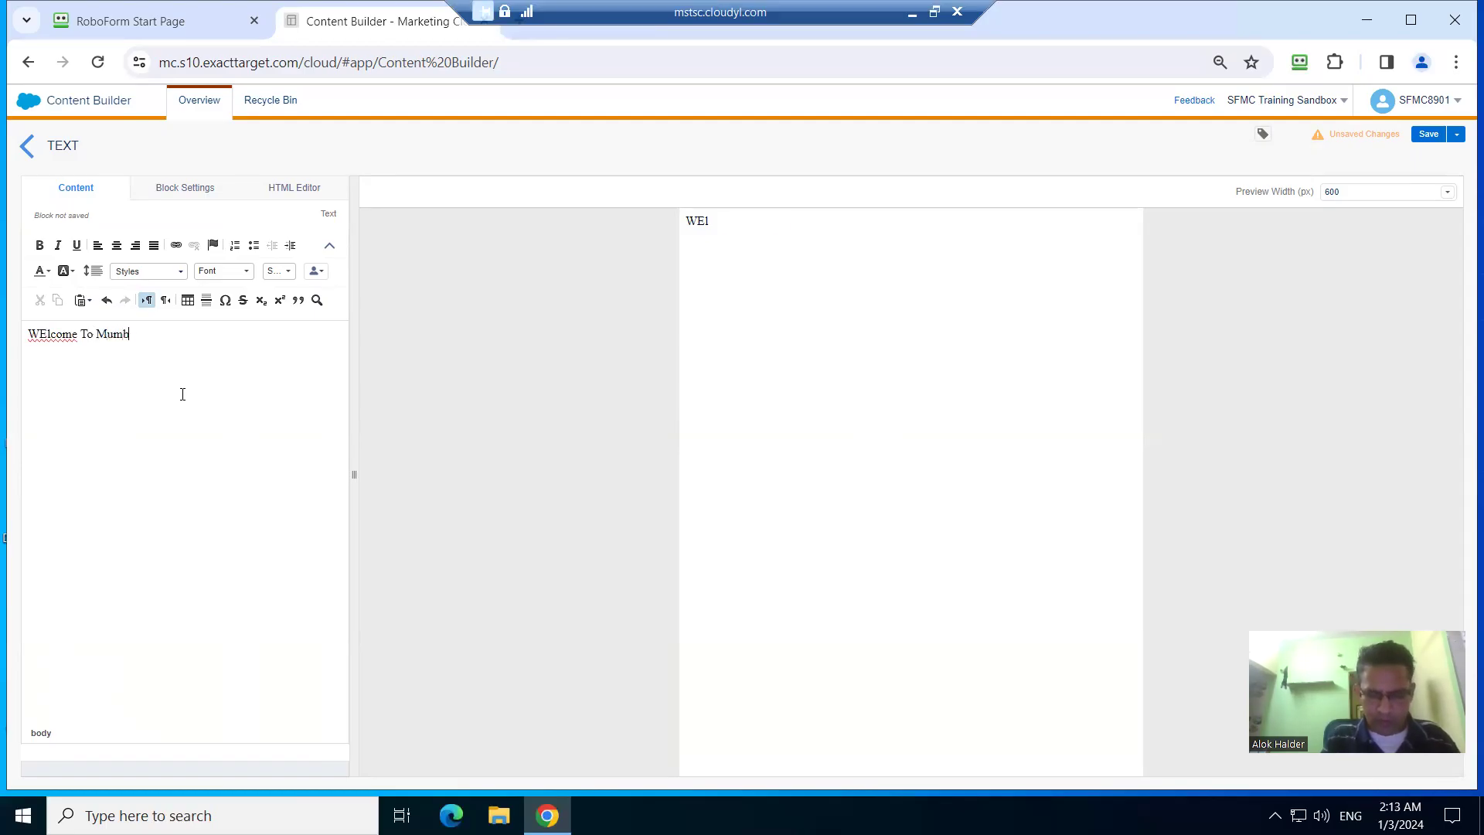
text(ai)
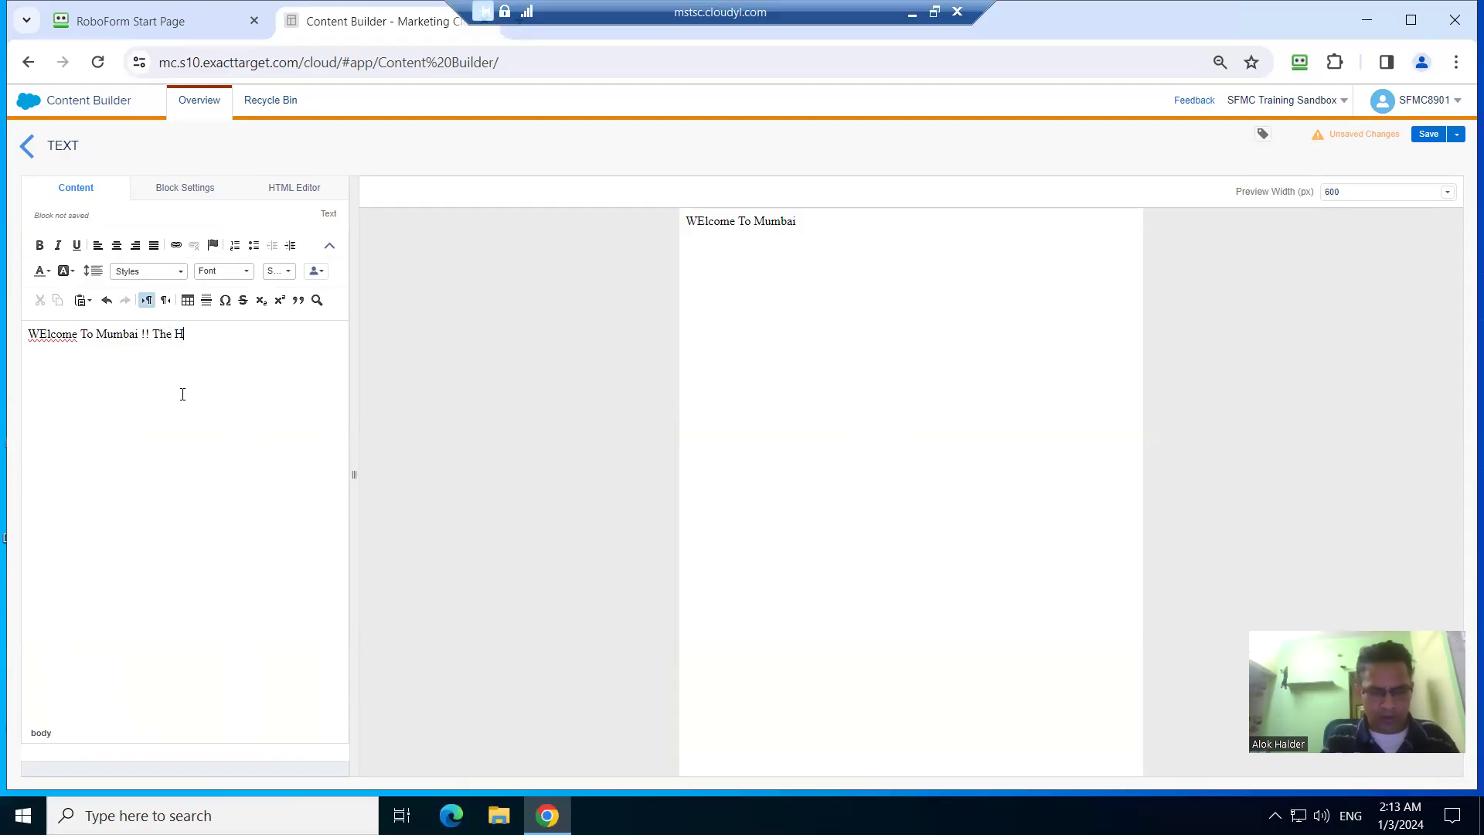
text( !! TheH)
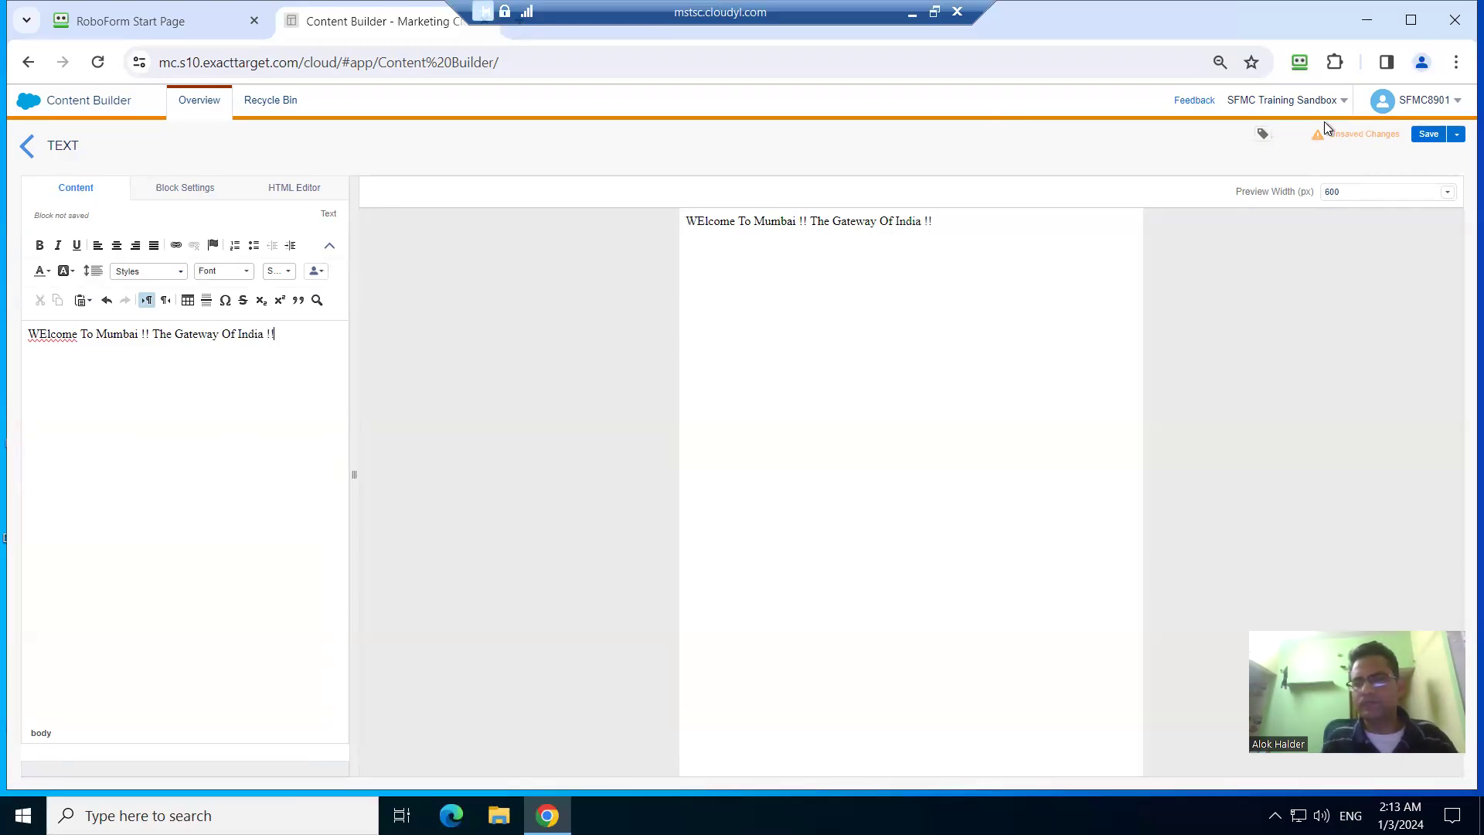
Save the block as Mumbai Block and return to the content library.
click(1430, 136)
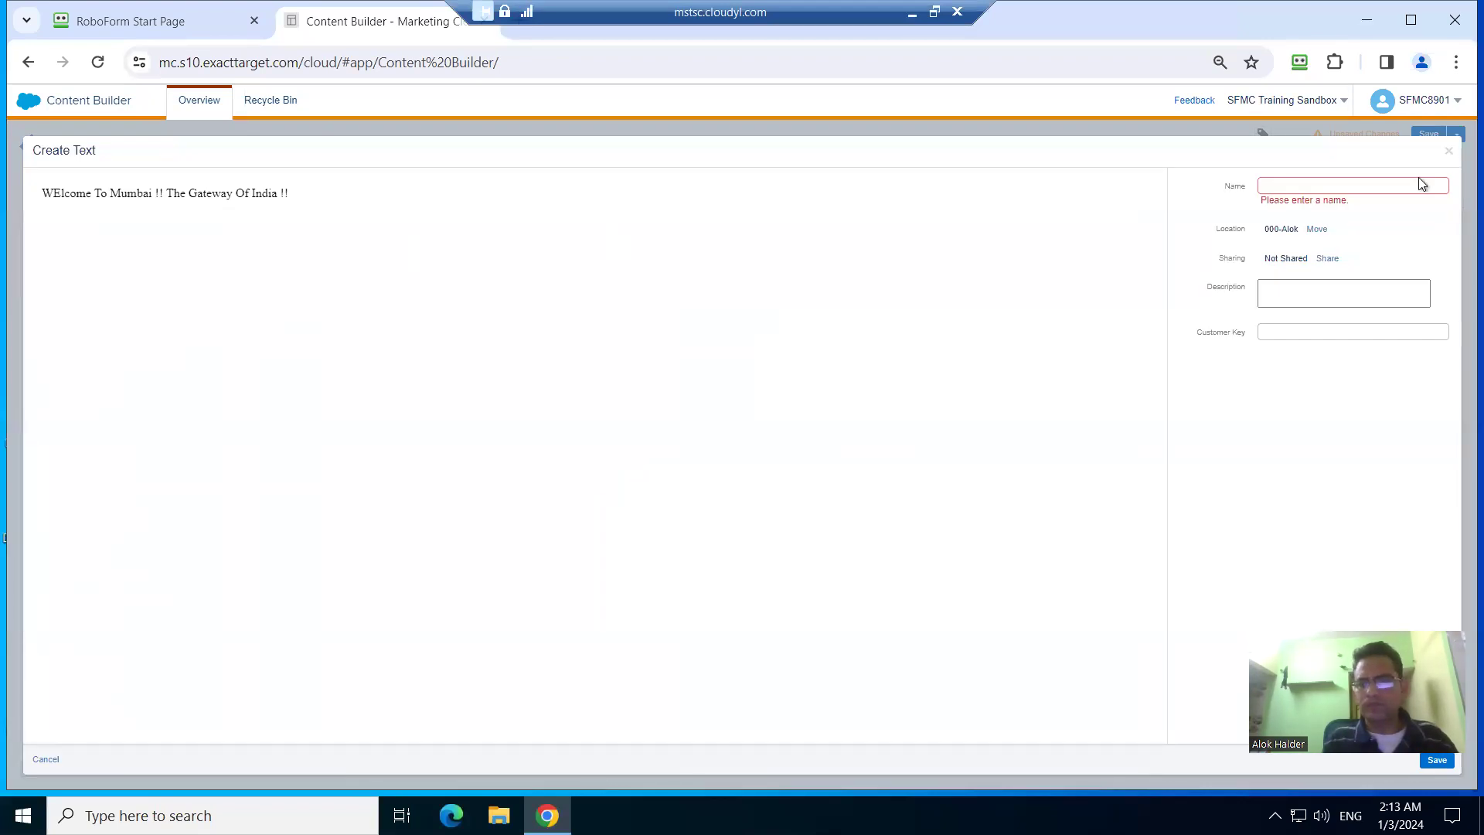
click(1334, 181)
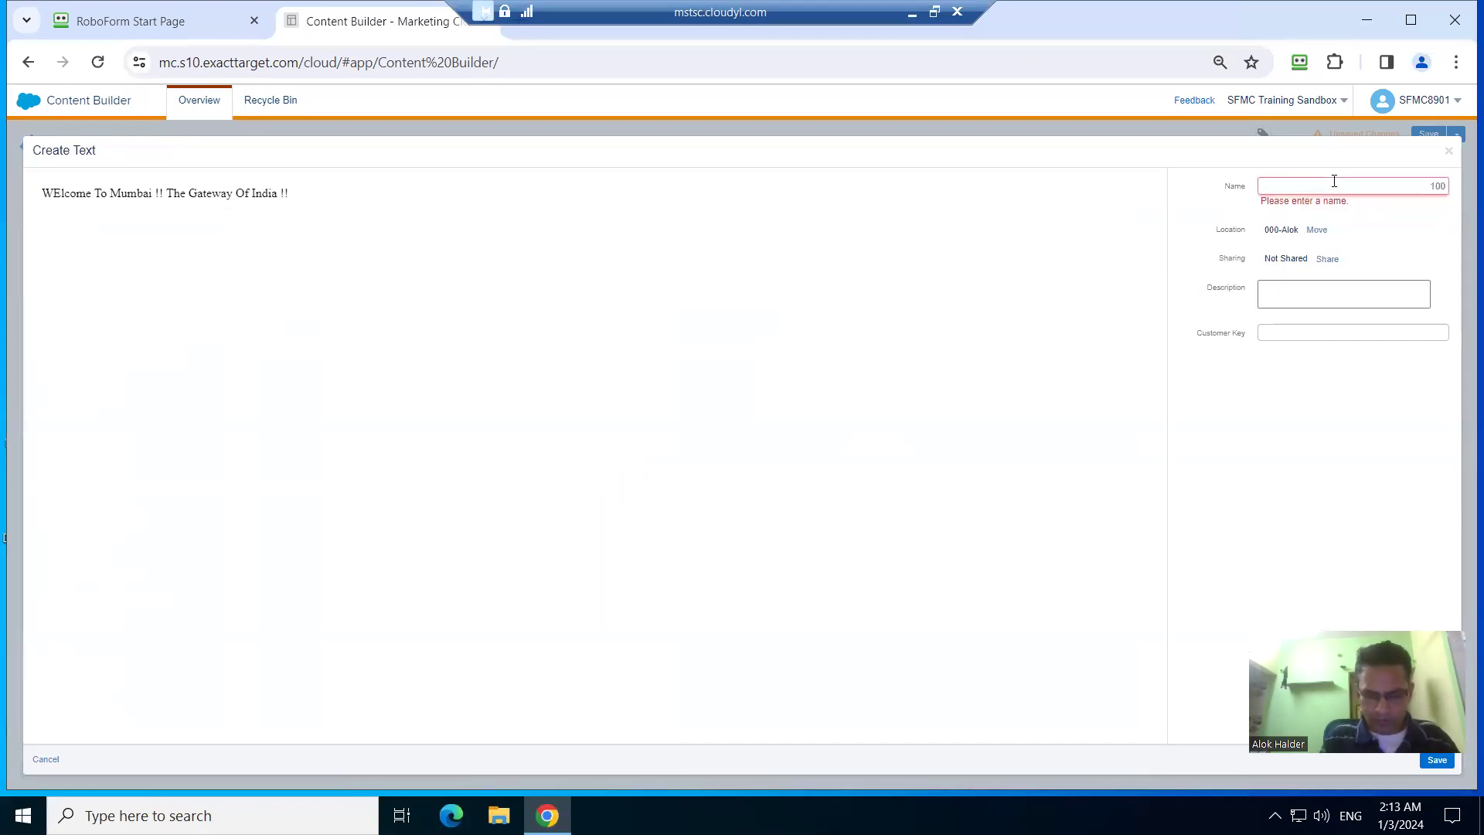
text(Mun)
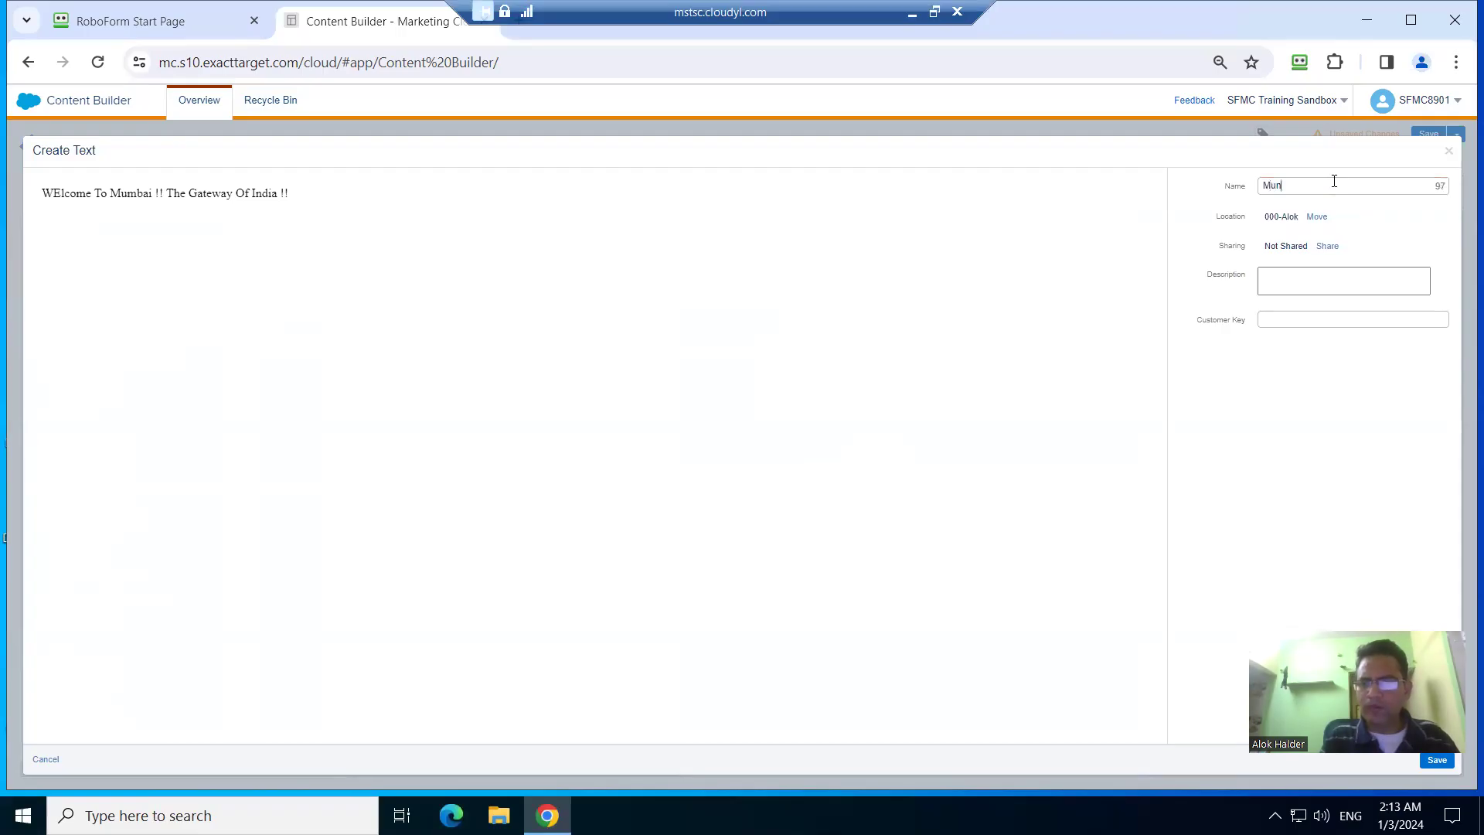
key(BackSpace)
text(mbai Block)
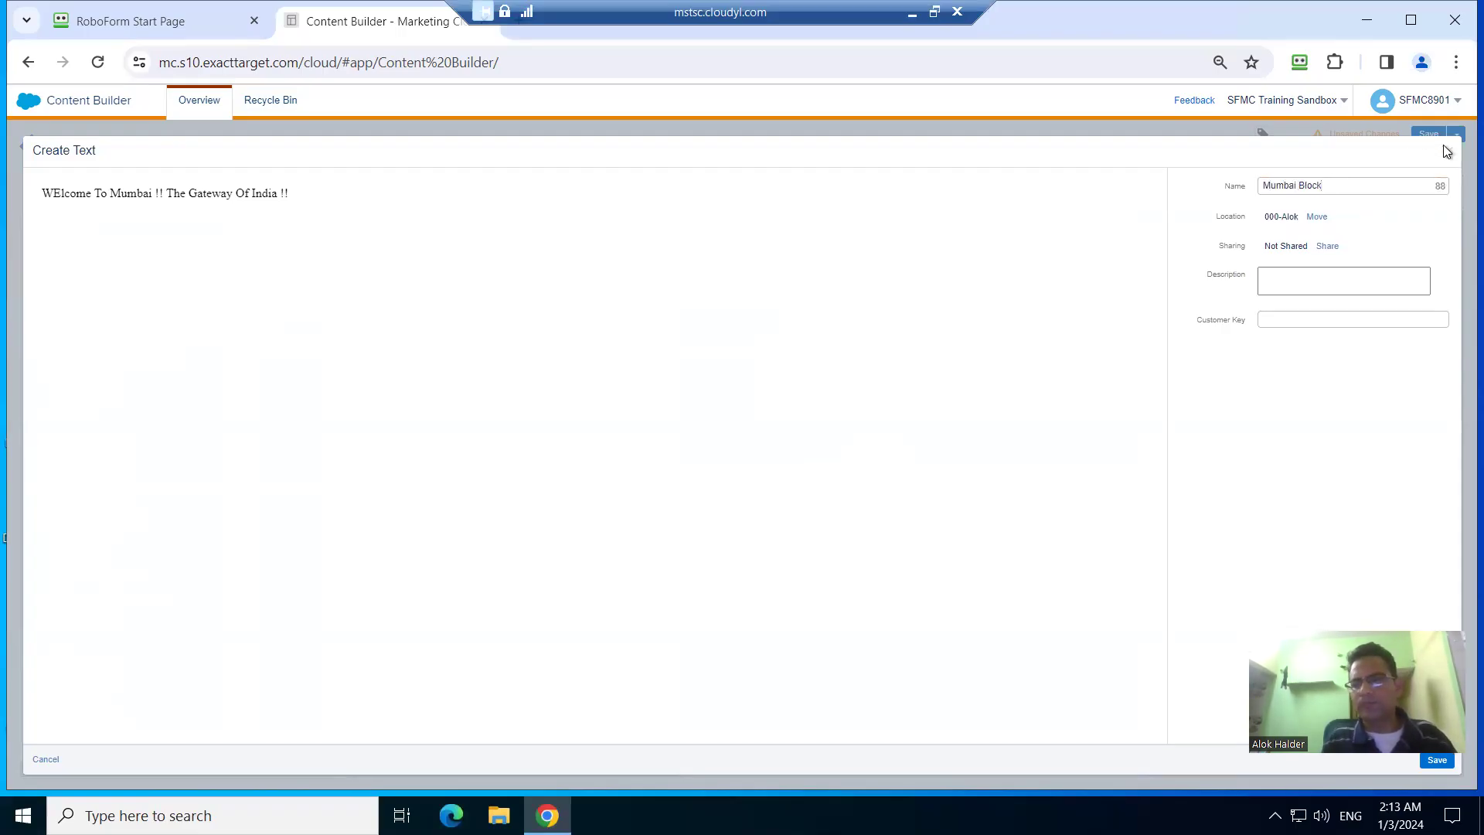
click(1436, 761)
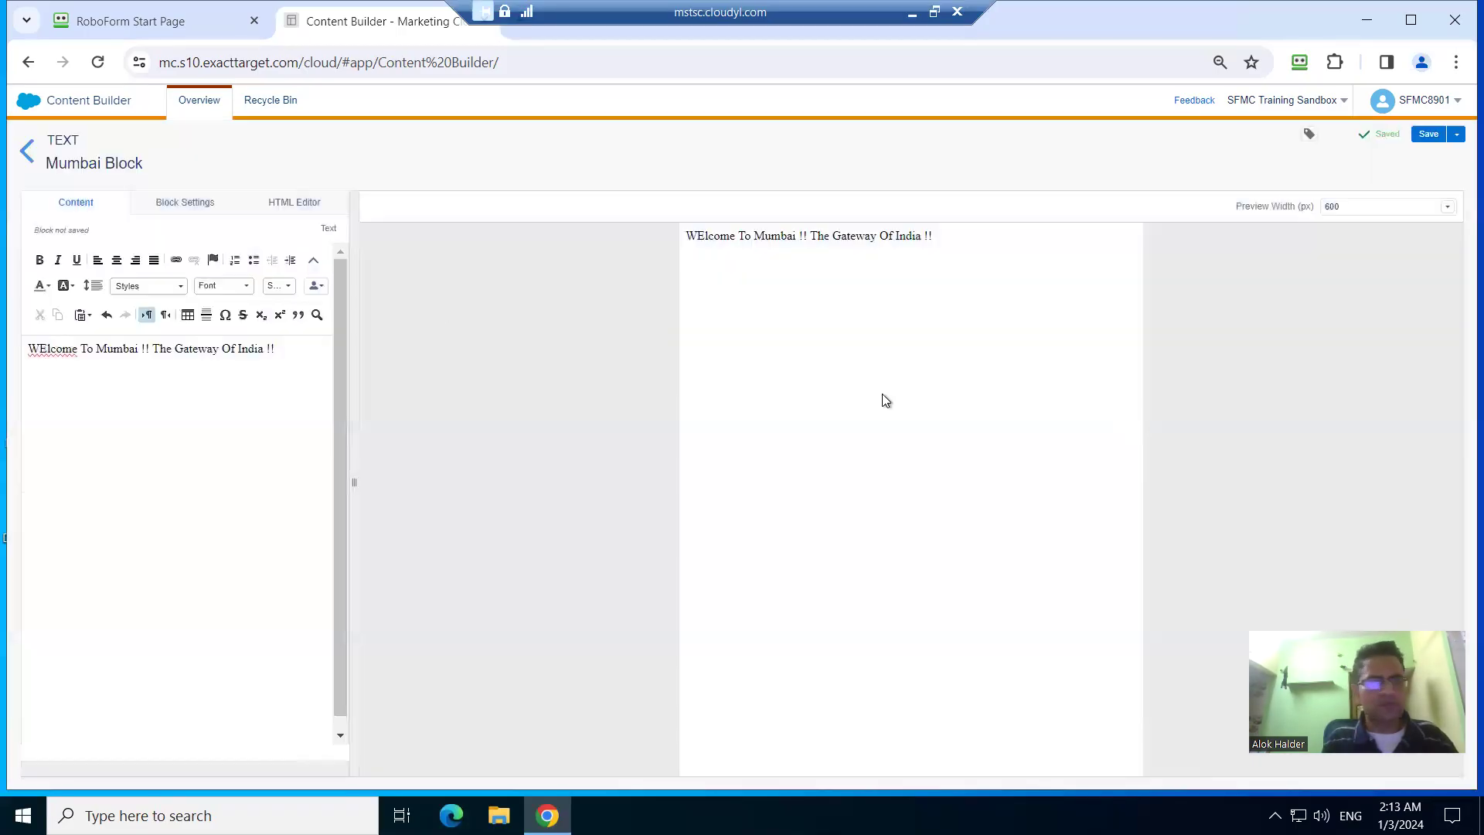
click(31, 153)
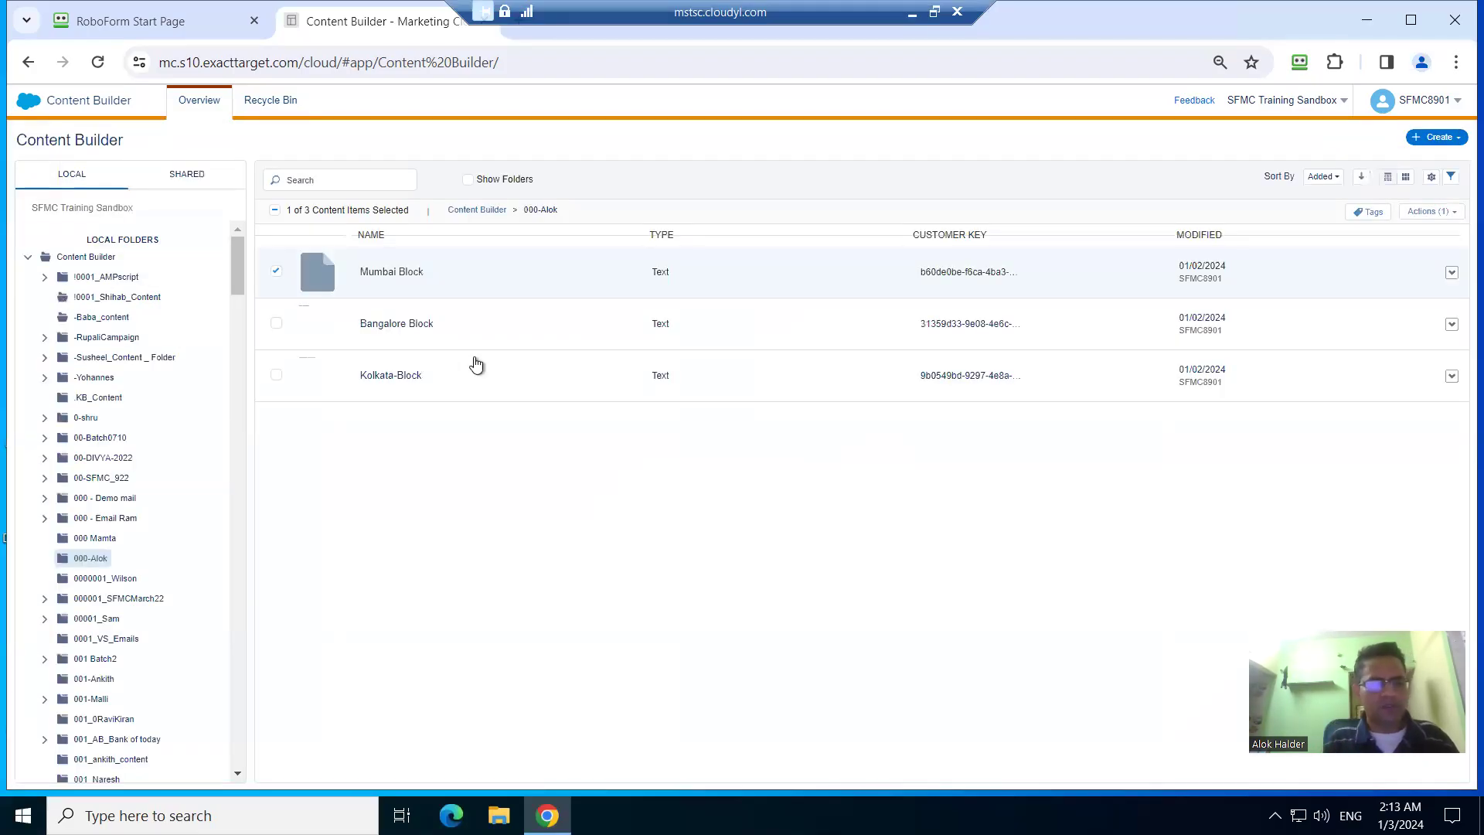
Create another Text block reading "This is Default Location !!".
click(1456, 141)
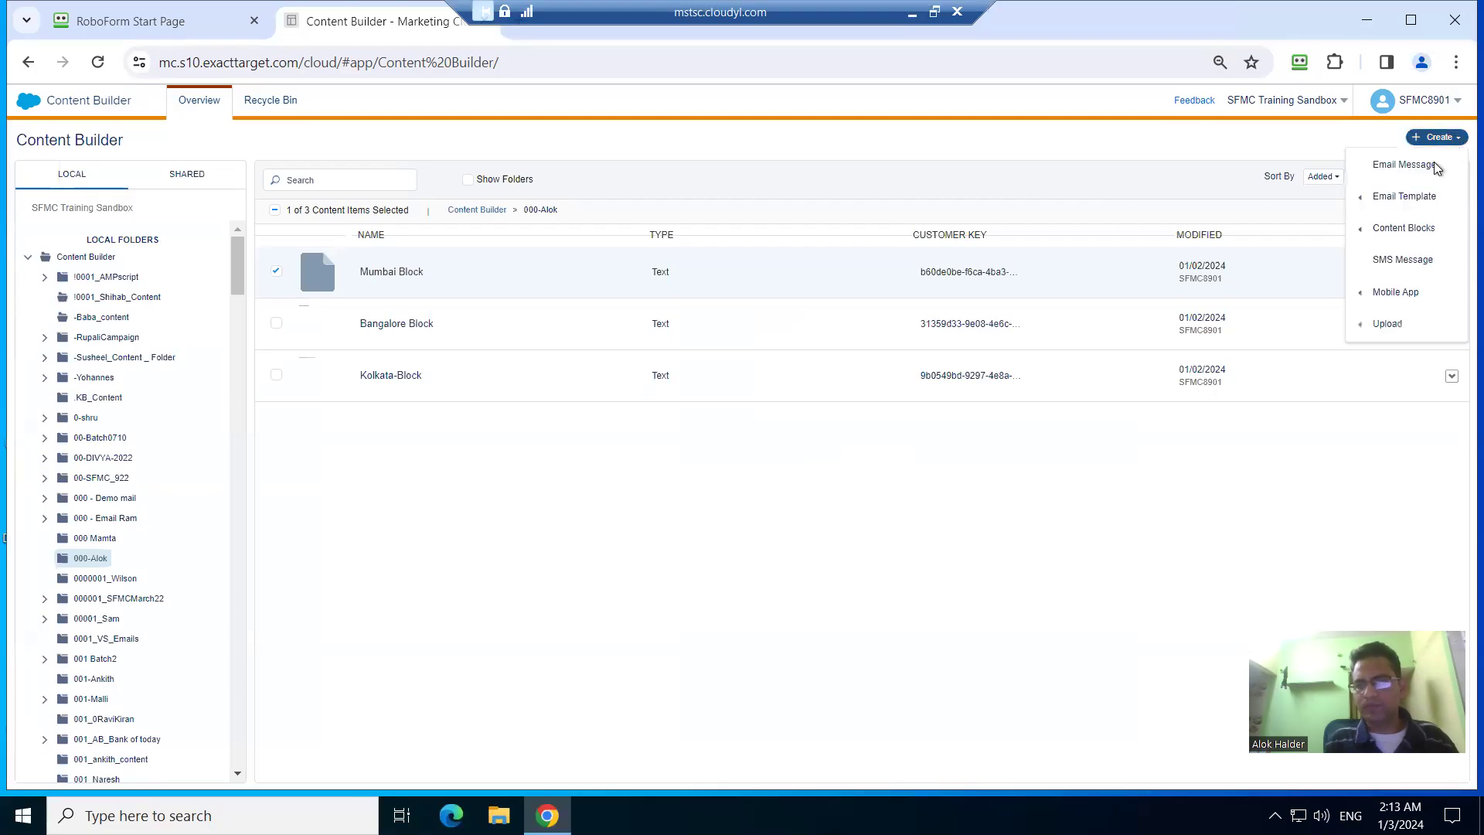
mouse_move(1387, 328)
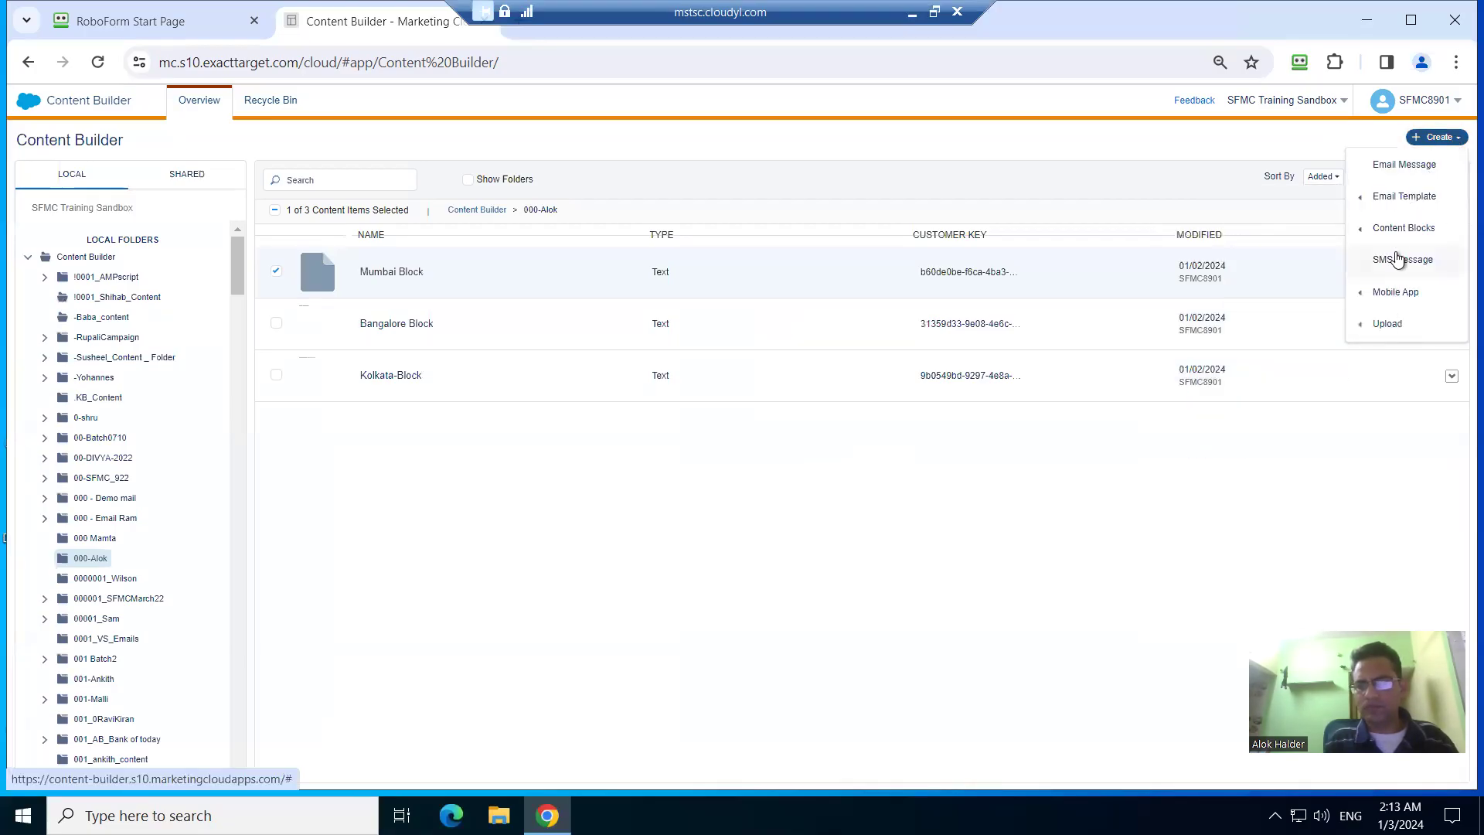
mouse_move(1403, 228)
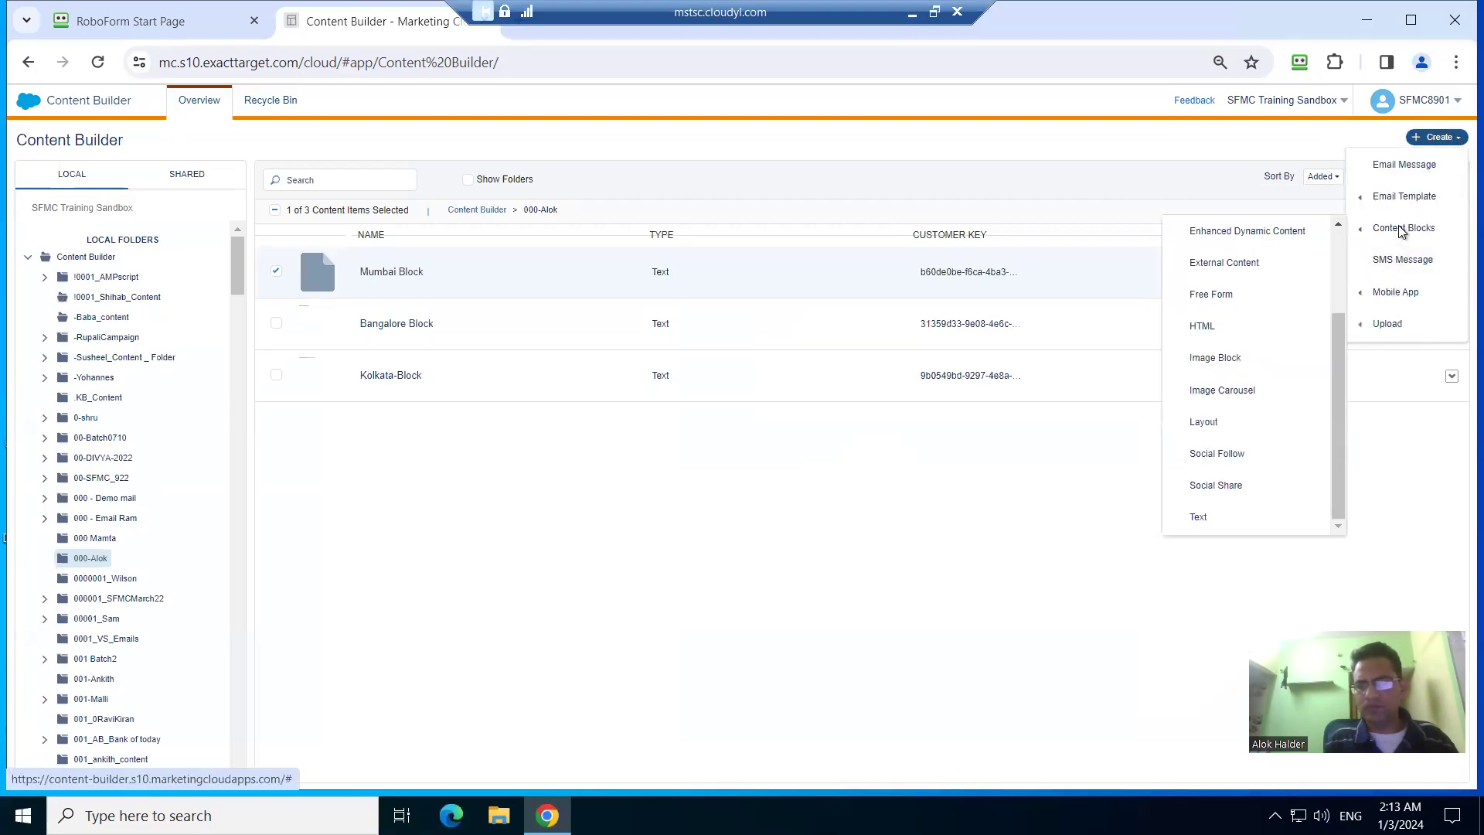
click(1204, 519)
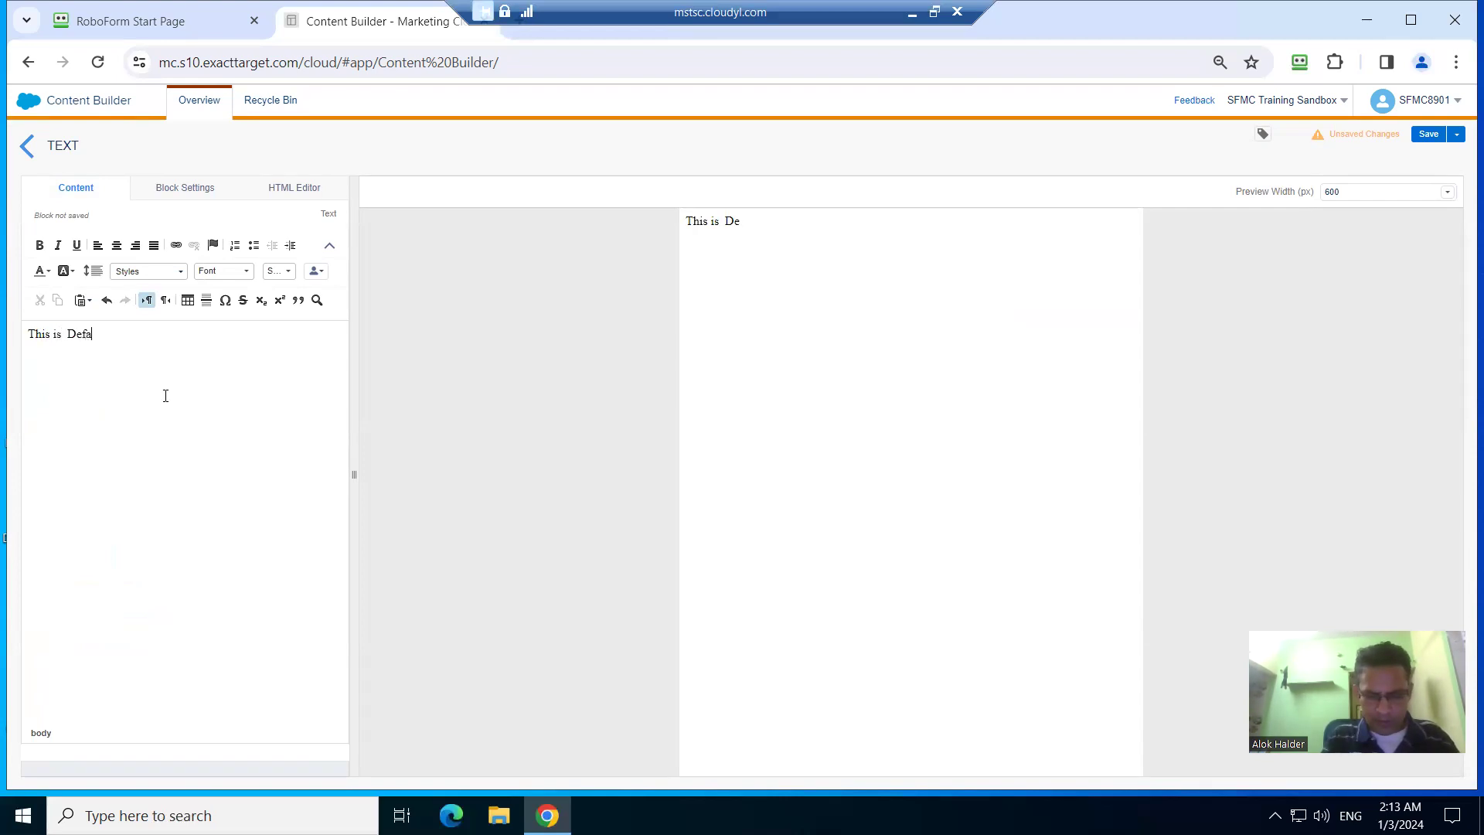
text(ocation !!)
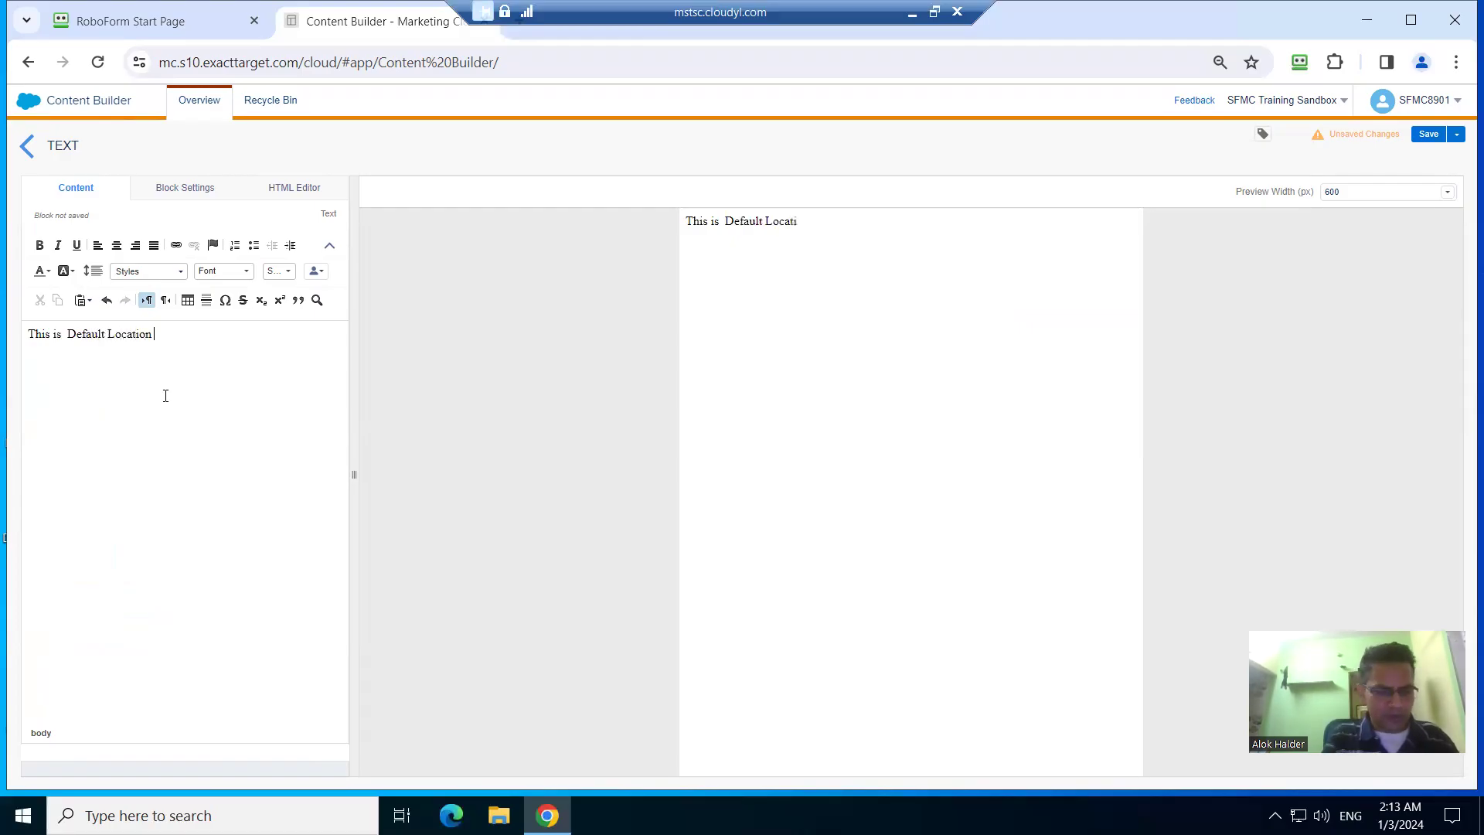
Save the block as Default Block and return to the 000-Alok list.
click(1424, 136)
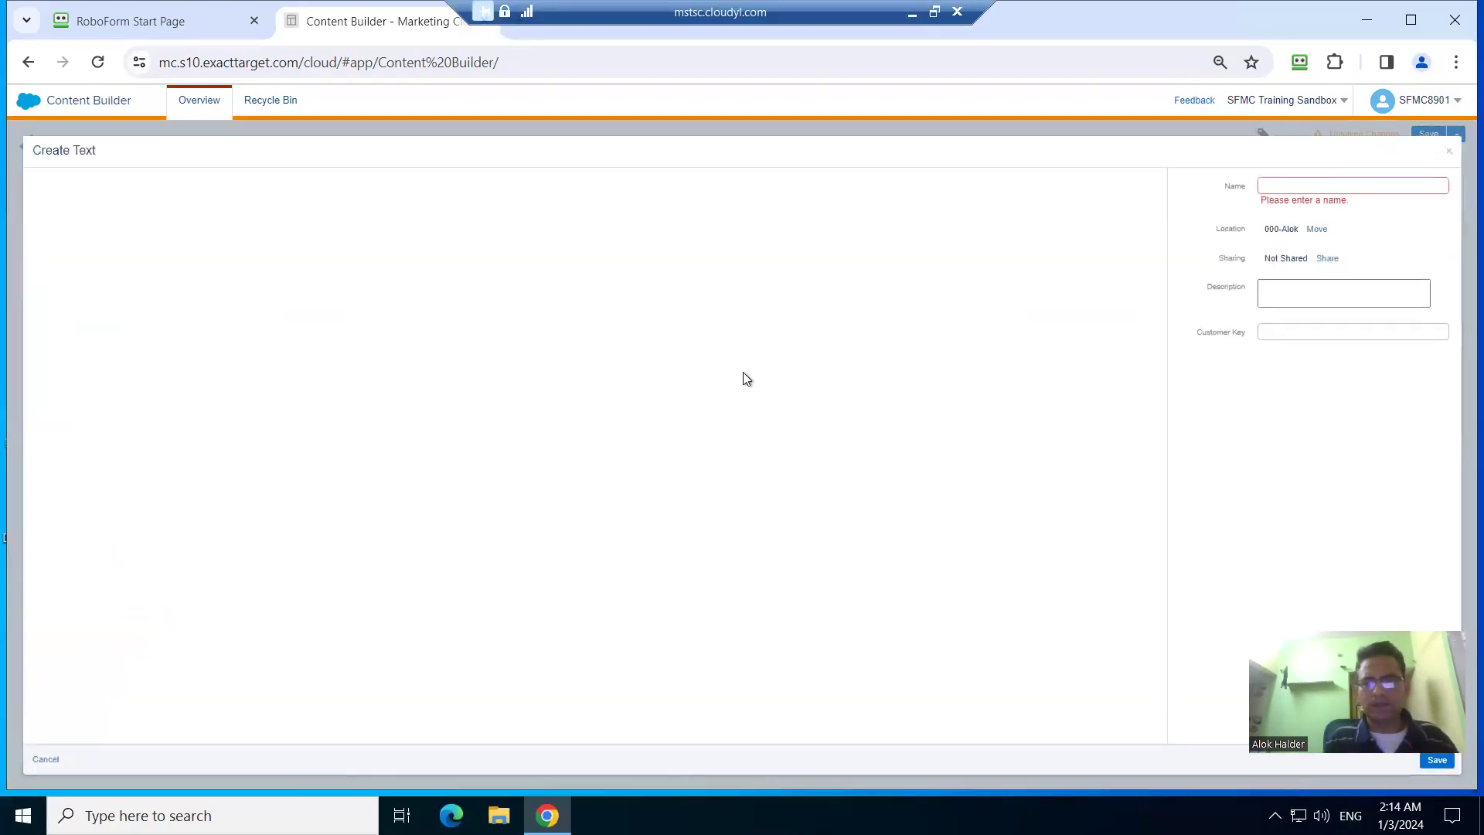
click(1334, 185)
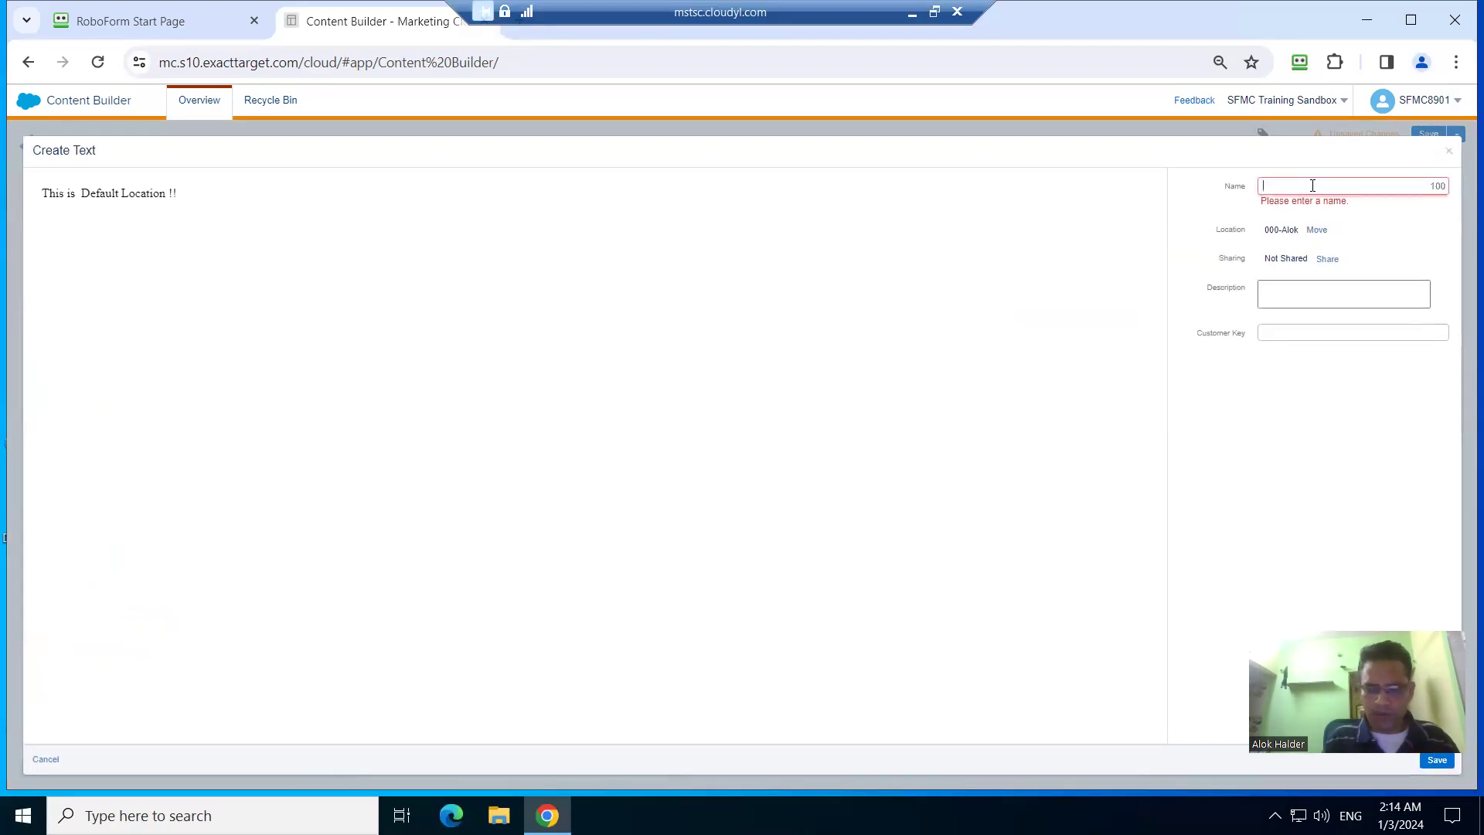
text(Default Block)
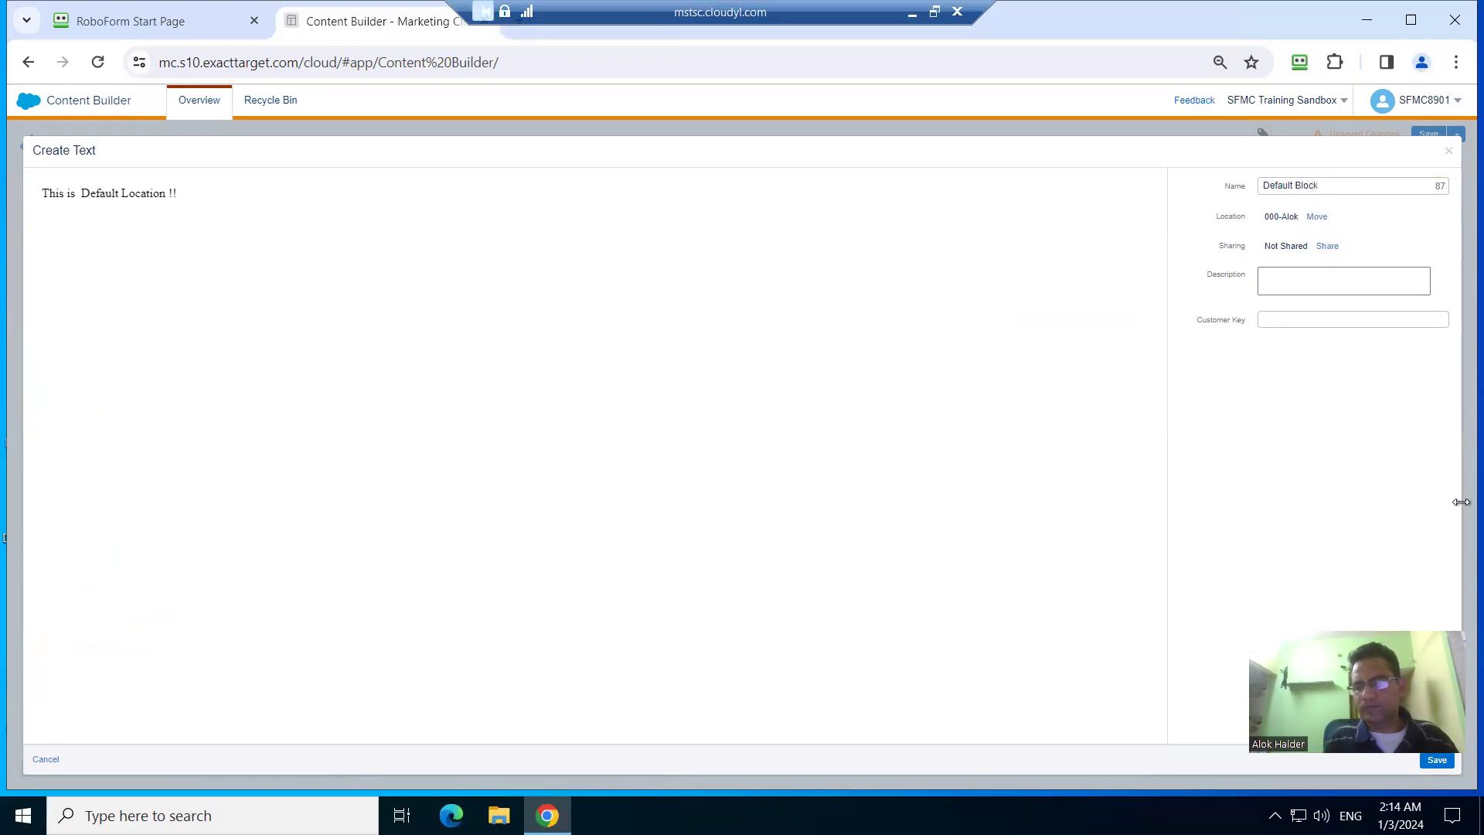
click(1433, 764)
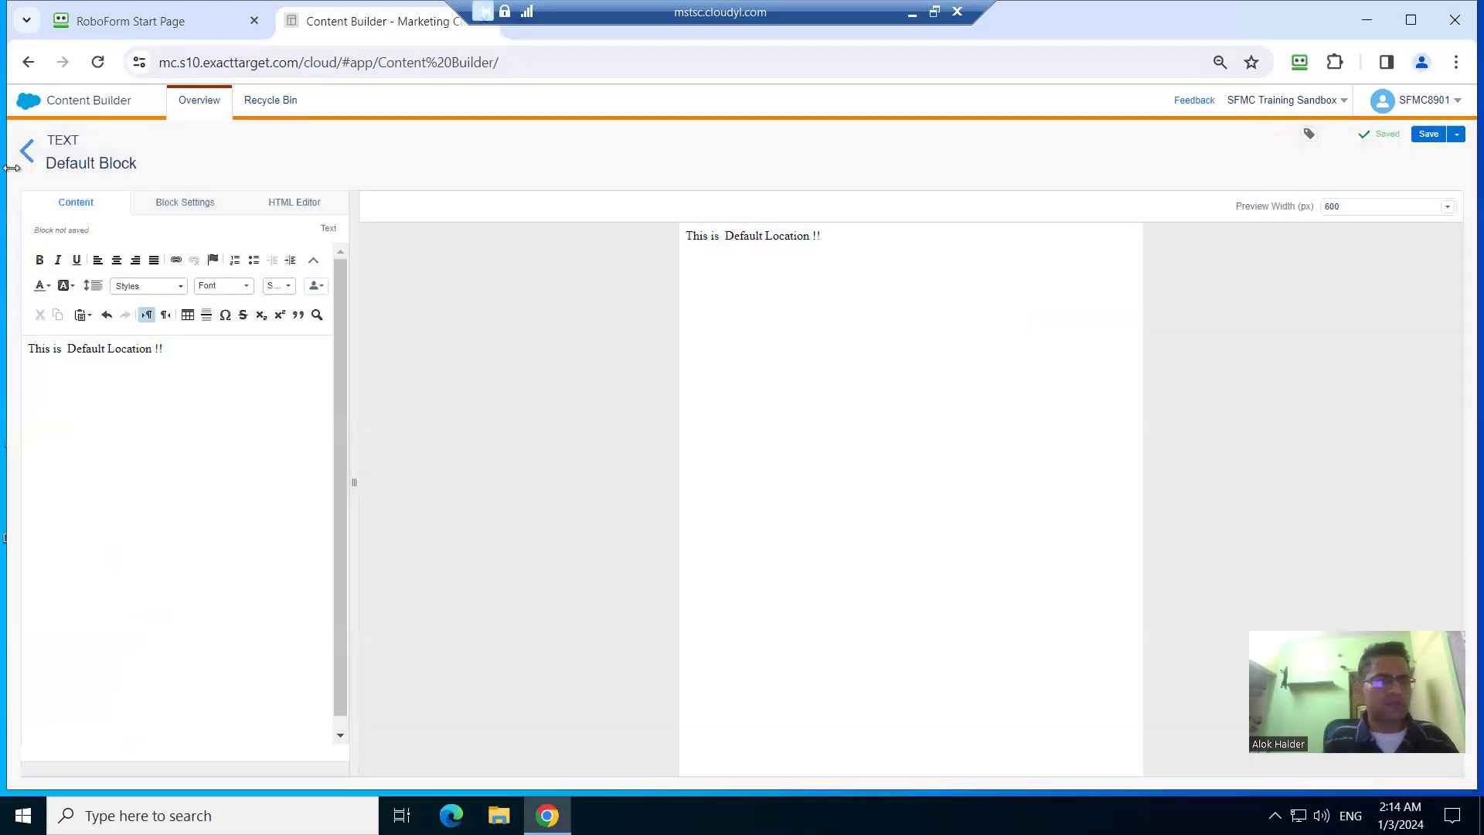
click(25, 153)
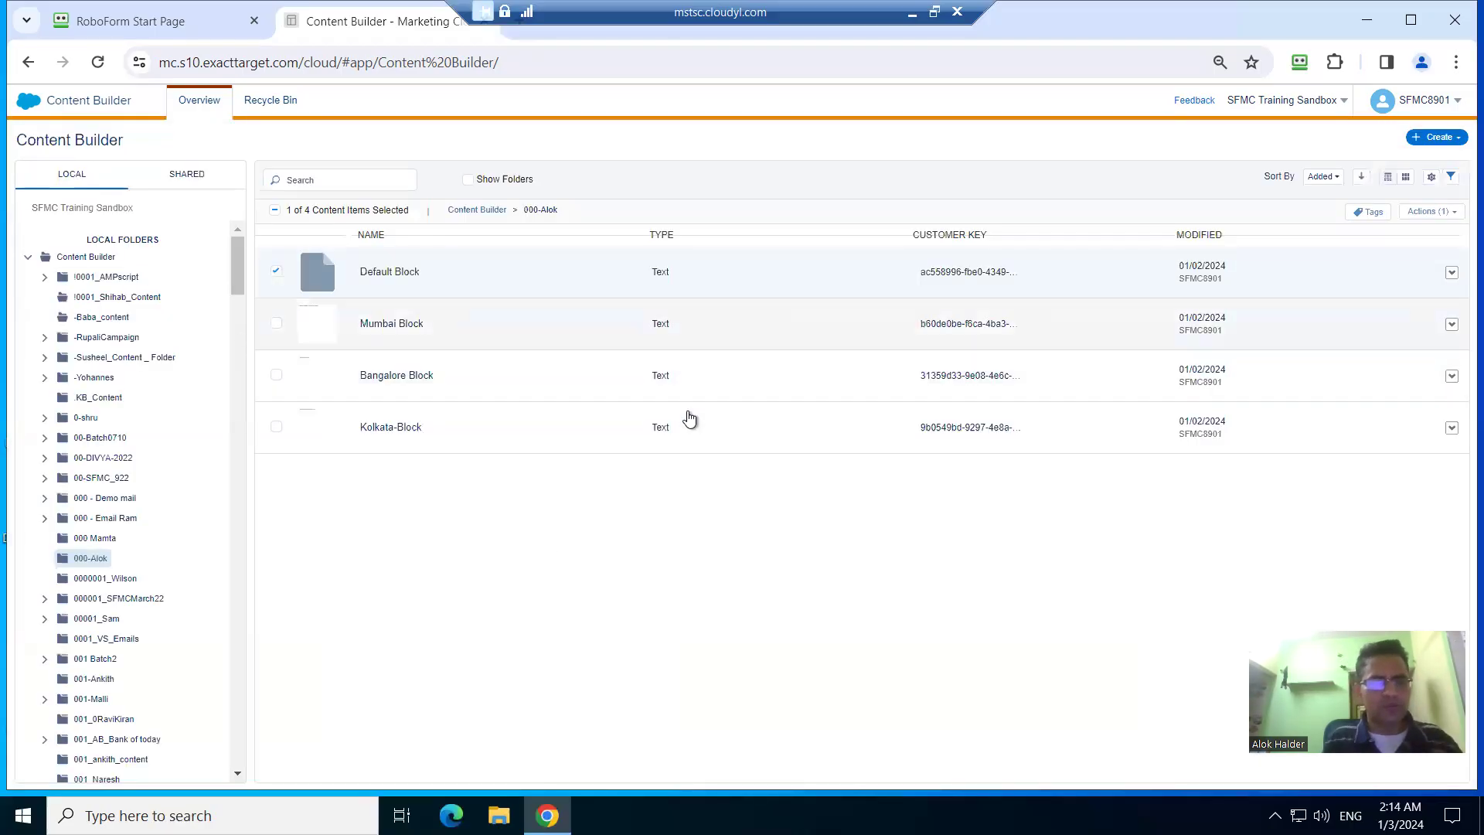
Create a new Dynamic Content block.
click(1459, 143)
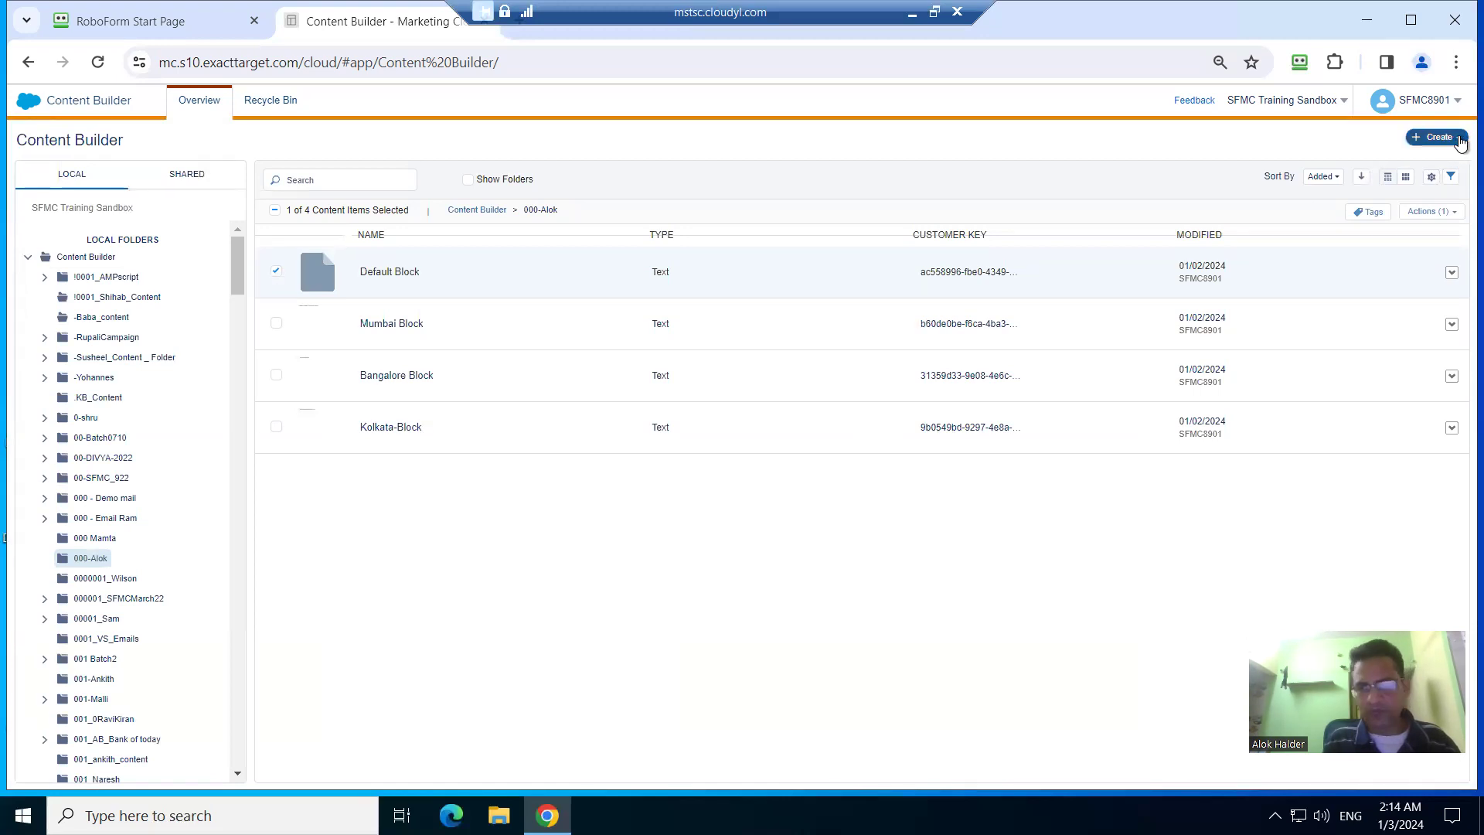
mouse_move(1397, 234)
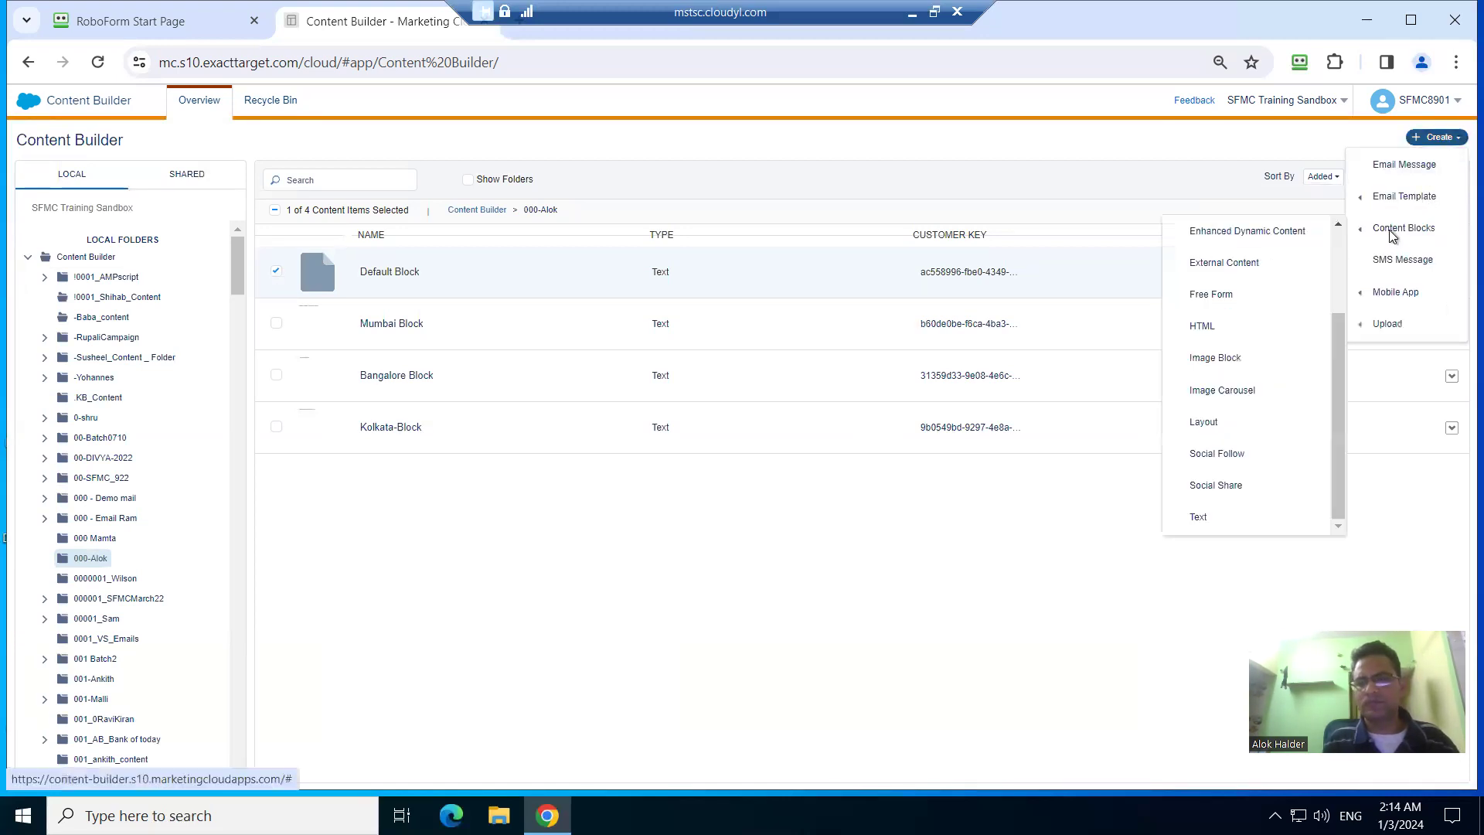
drag(1333, 359, 1357, 269)
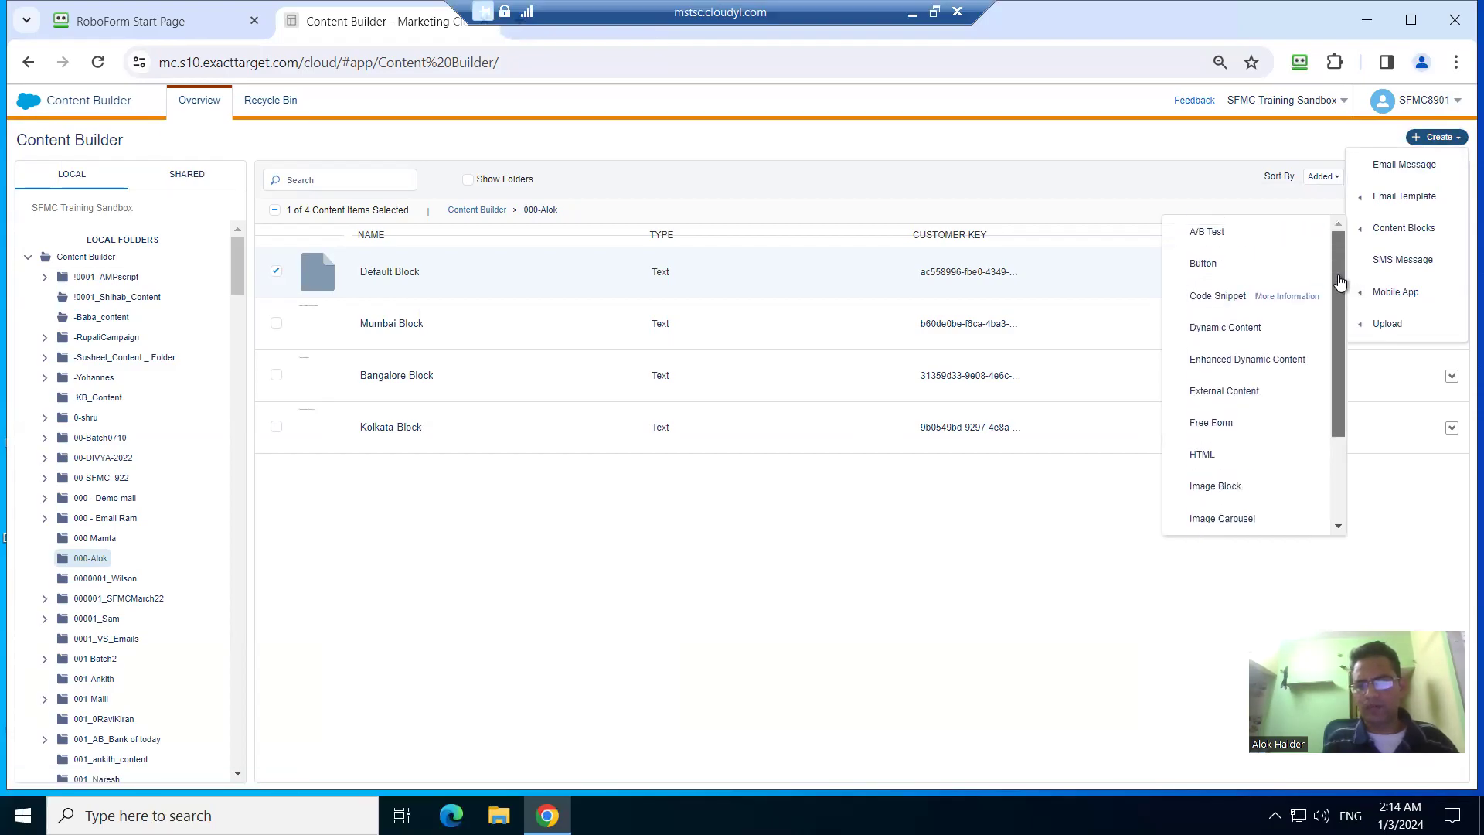
mouse_move(1415, 199)
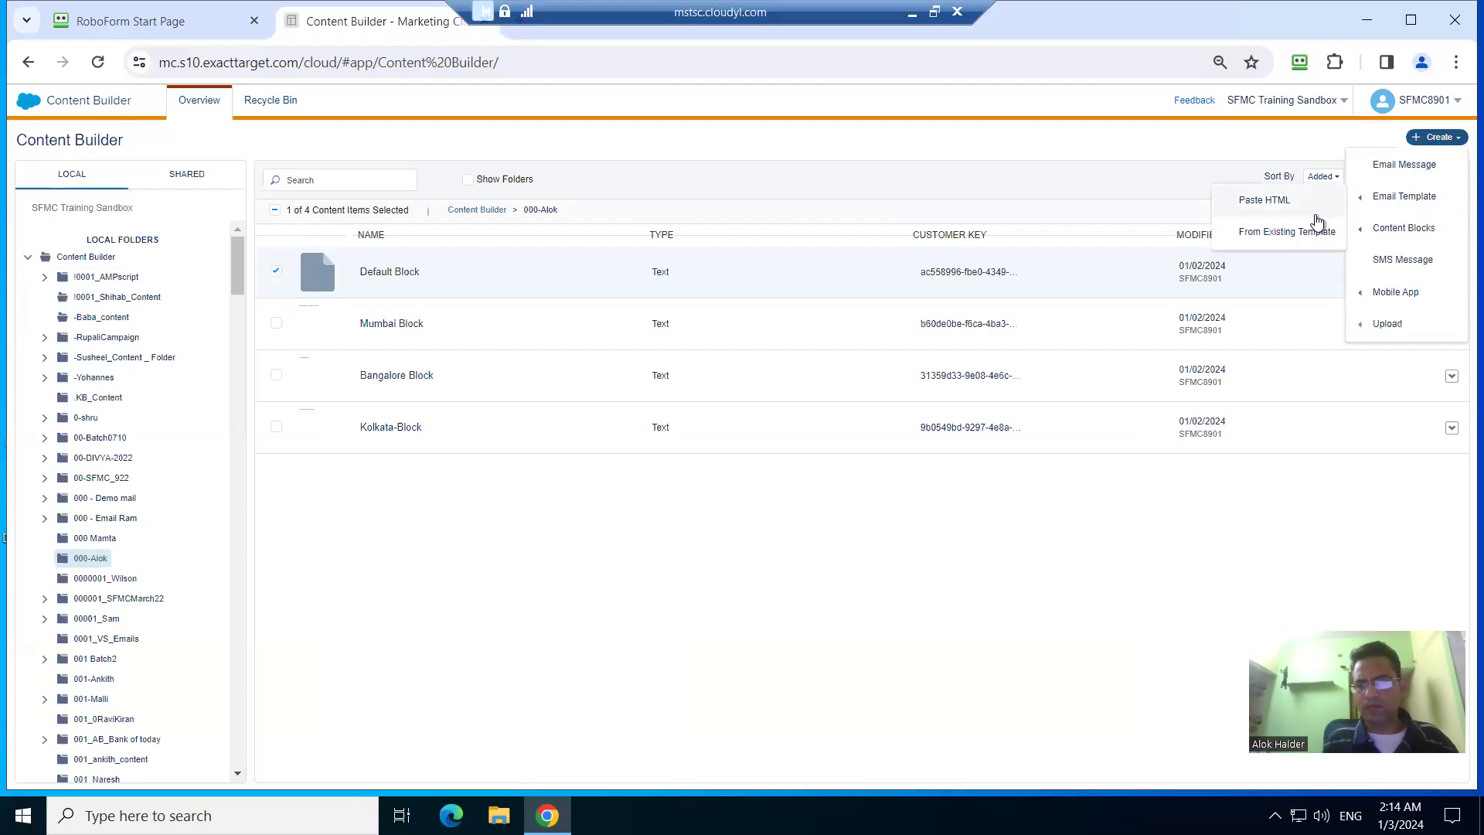
mouse_move(1365, 230)
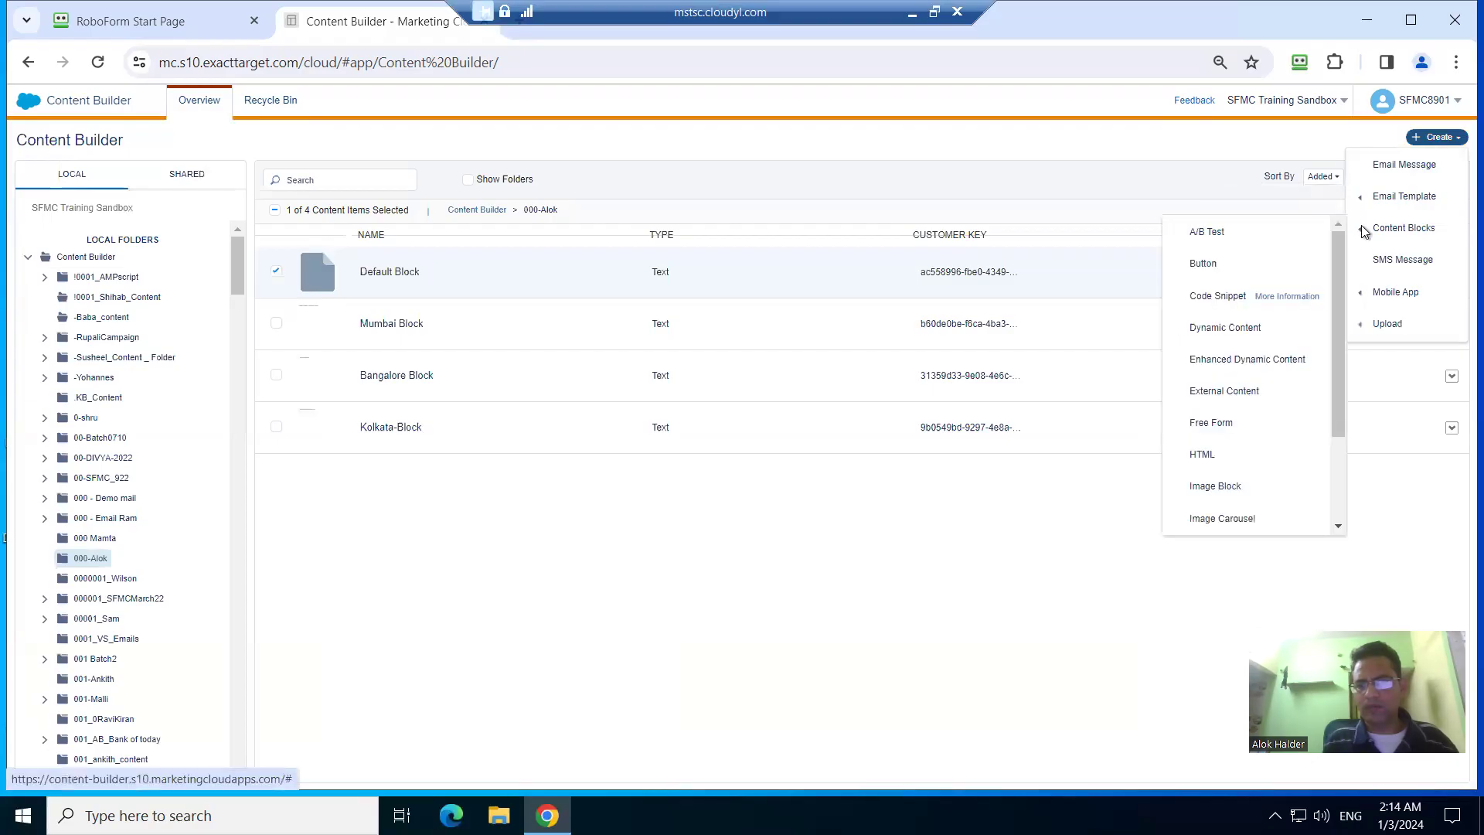
click(1275, 330)
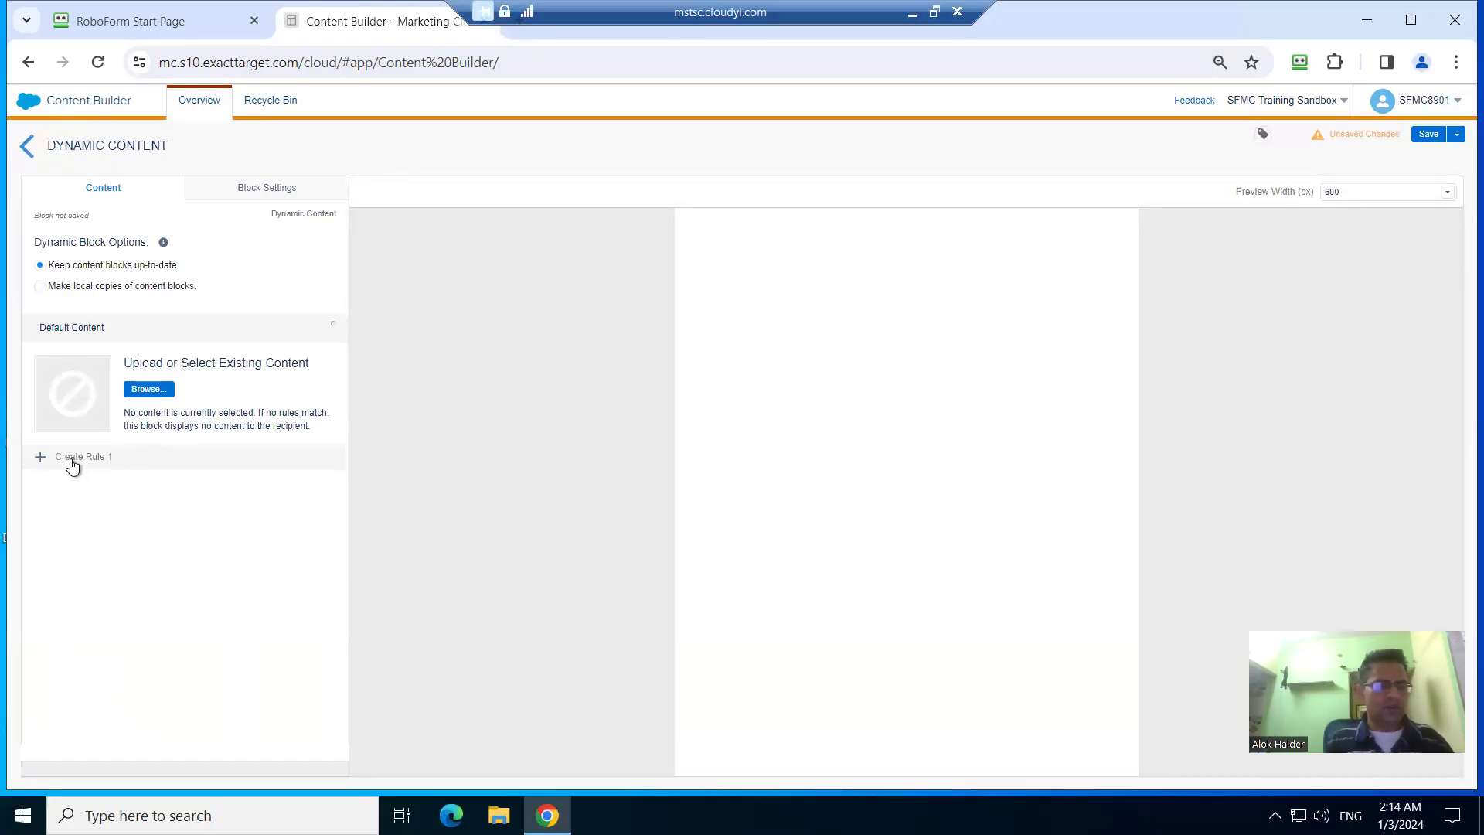
Base Rule 1 on the My Customer Data Extn data extension from Ankith Data Extensions.
click(71, 457)
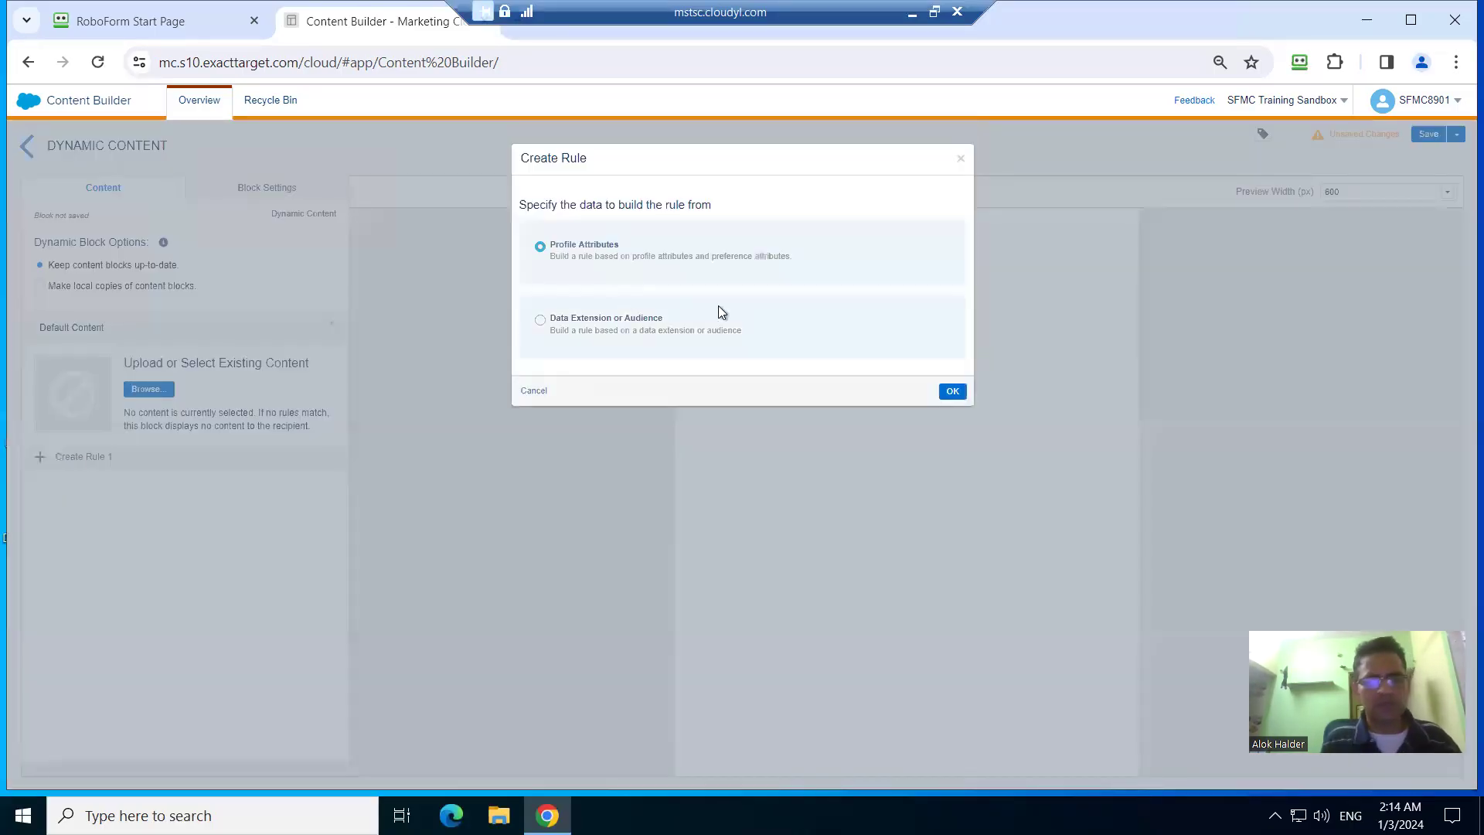
click(540, 321)
click(952, 393)
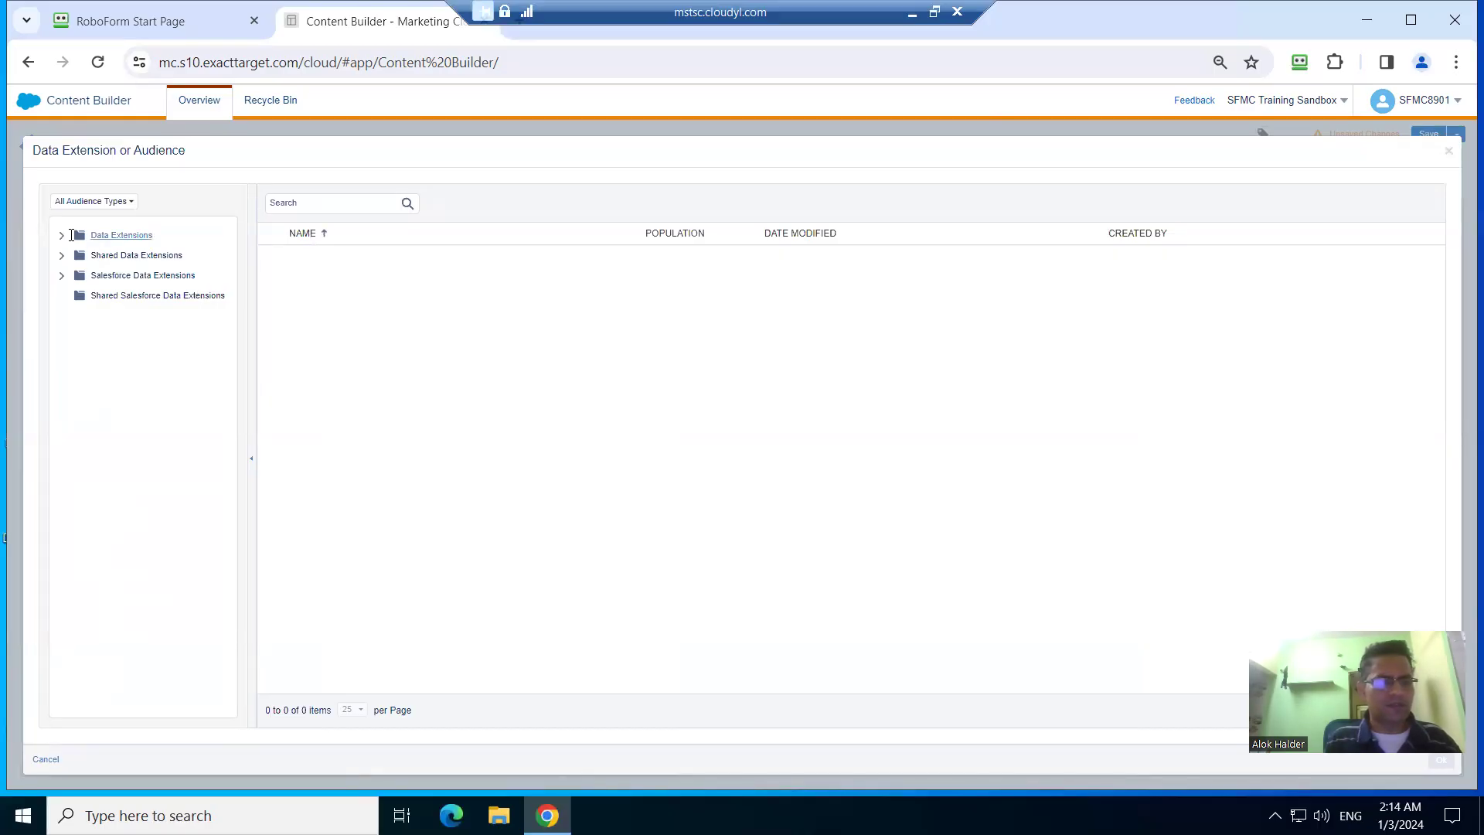
click(60, 236)
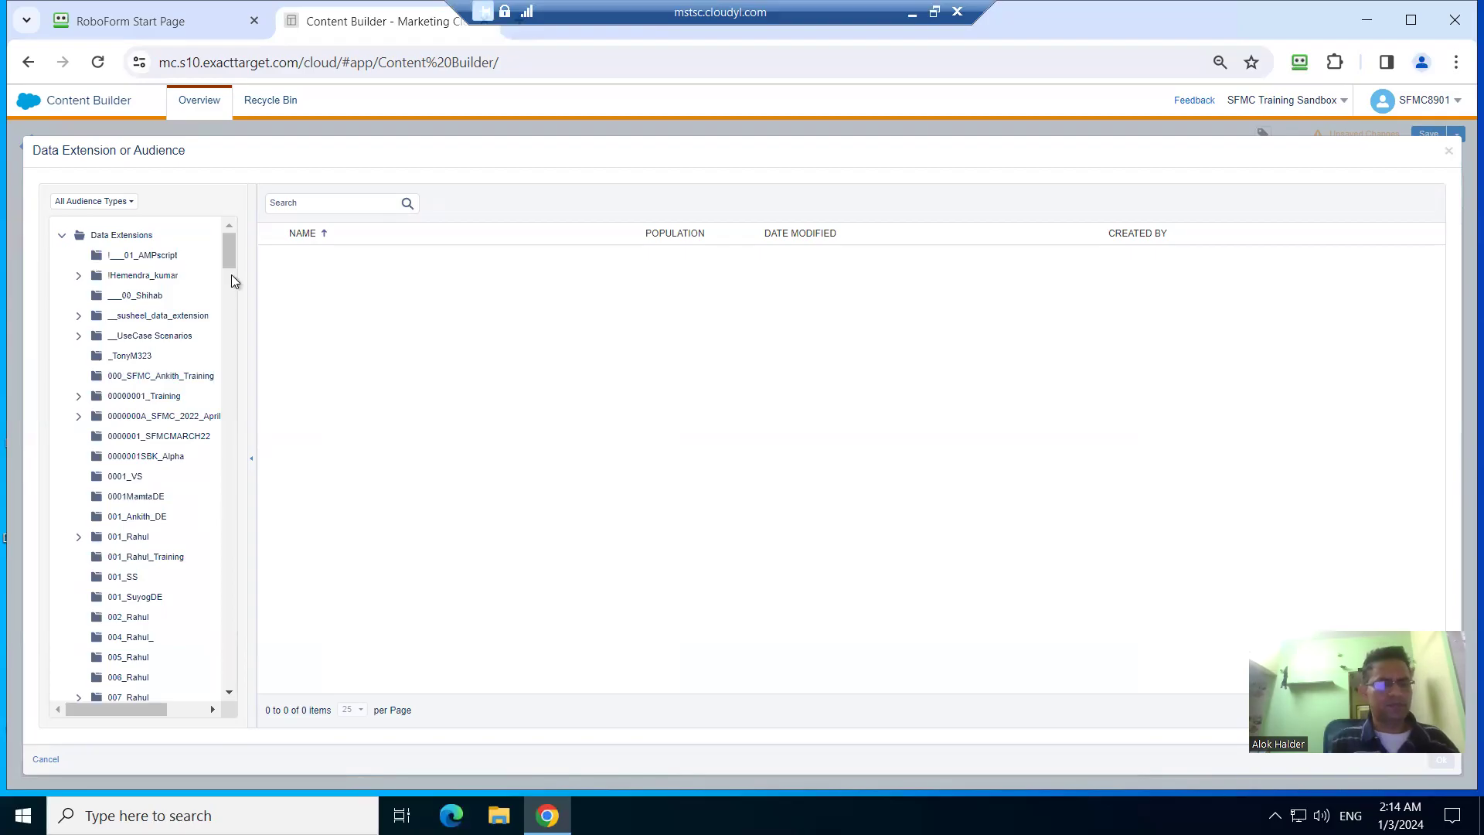
drag(227, 263, 235, 355)
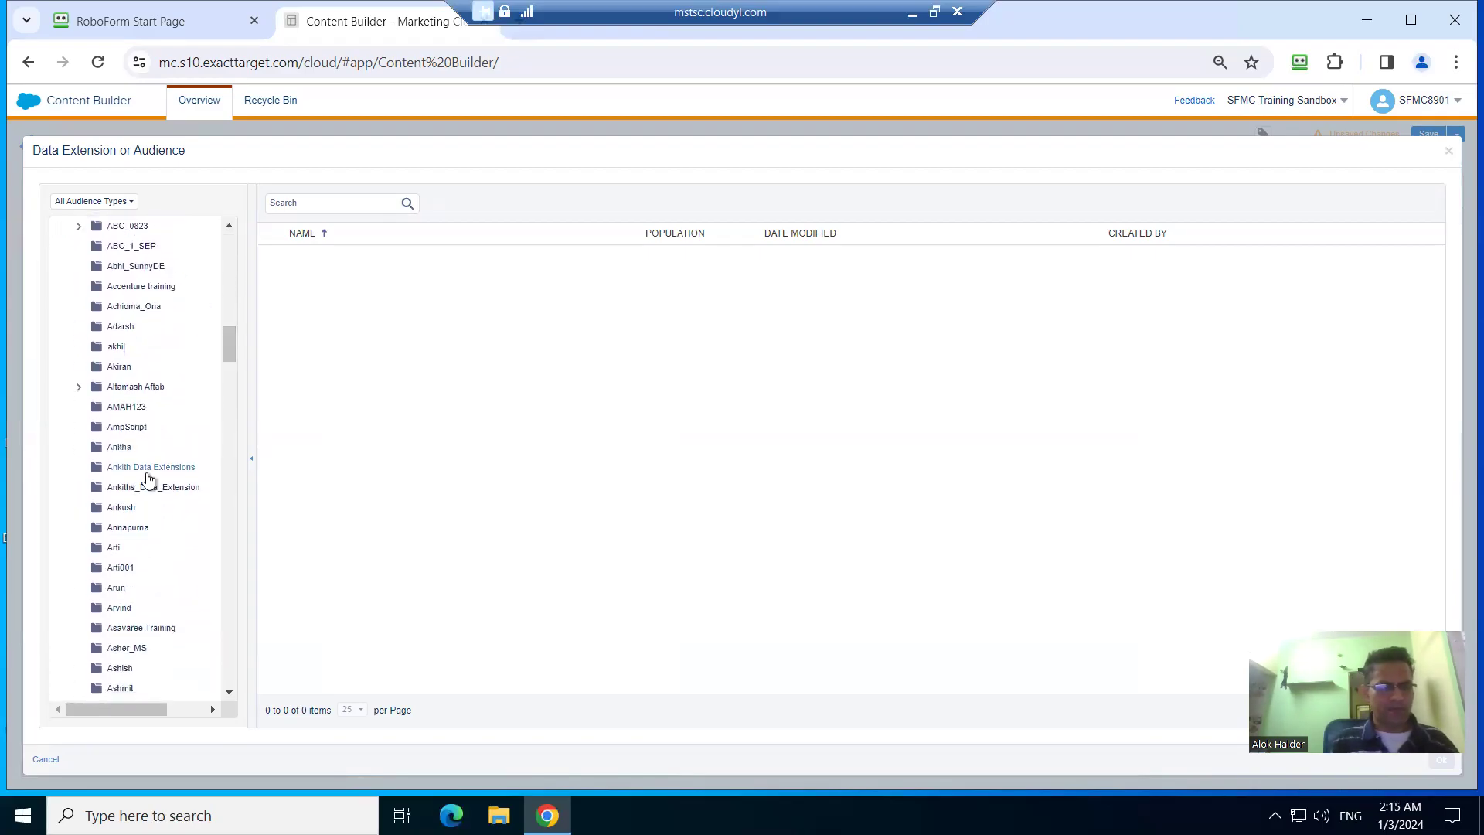
click(148, 477)
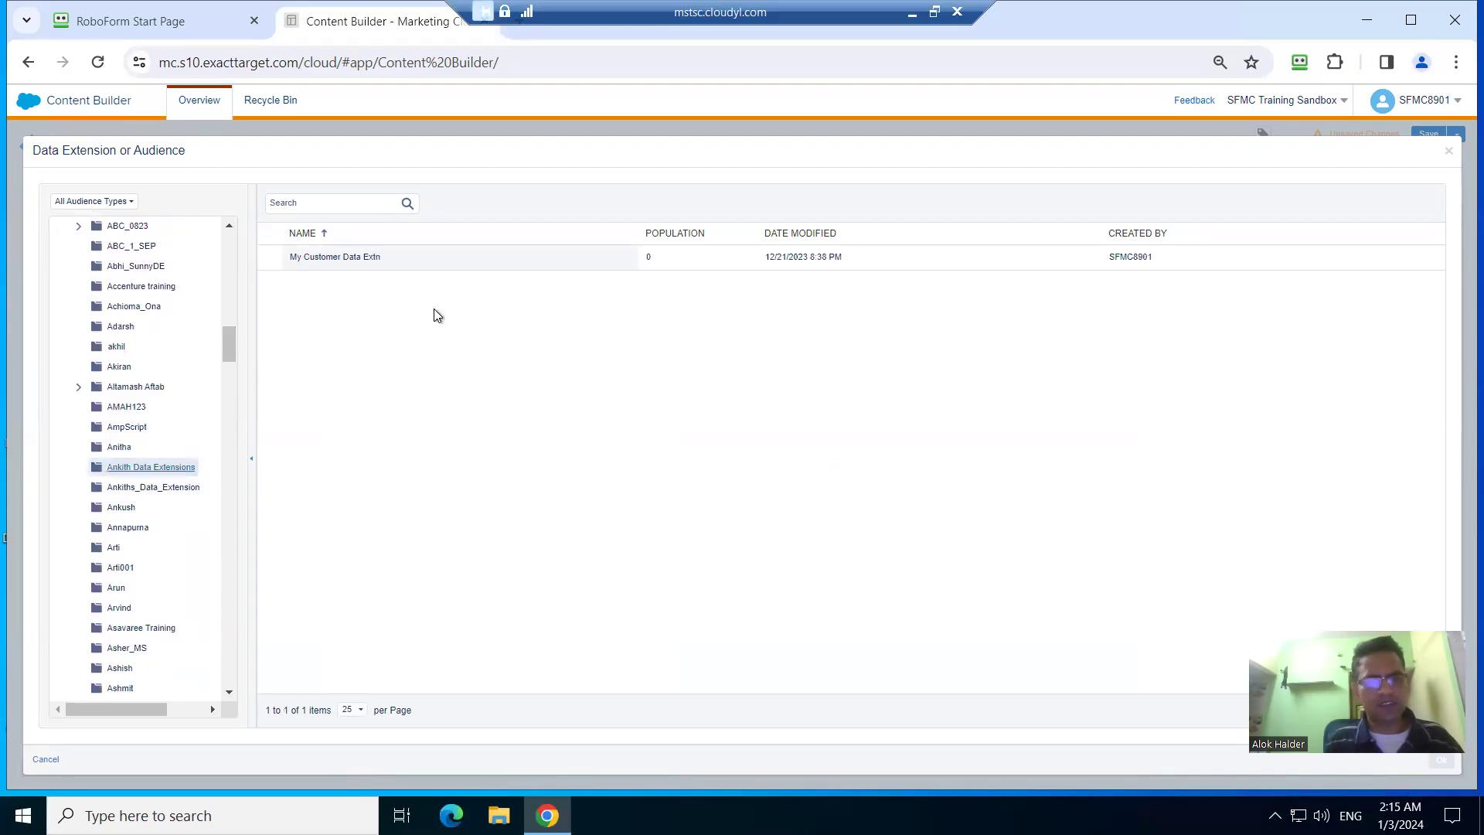
click(377, 263)
double_click(378, 263)
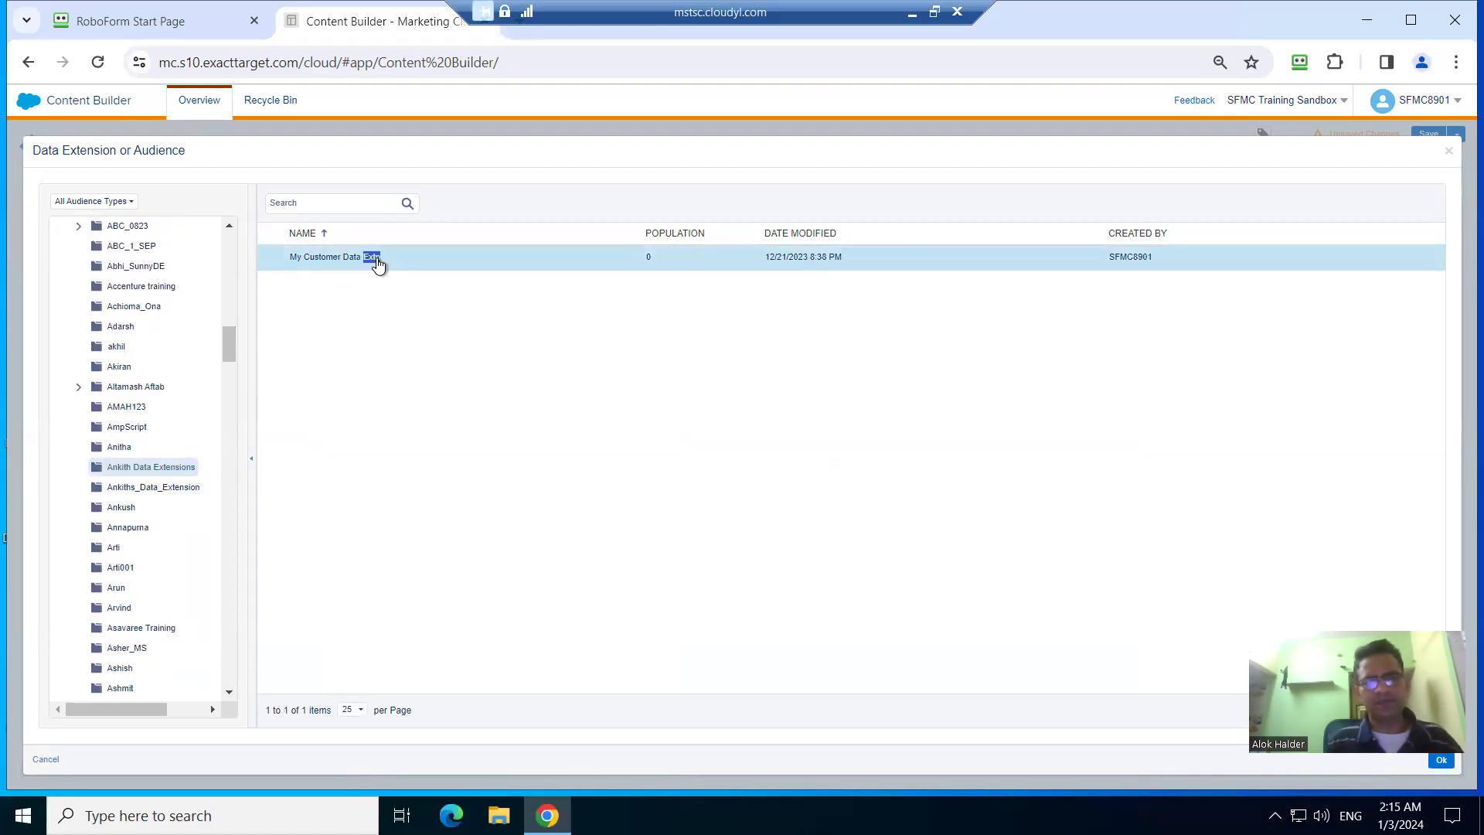
click(315, 257)
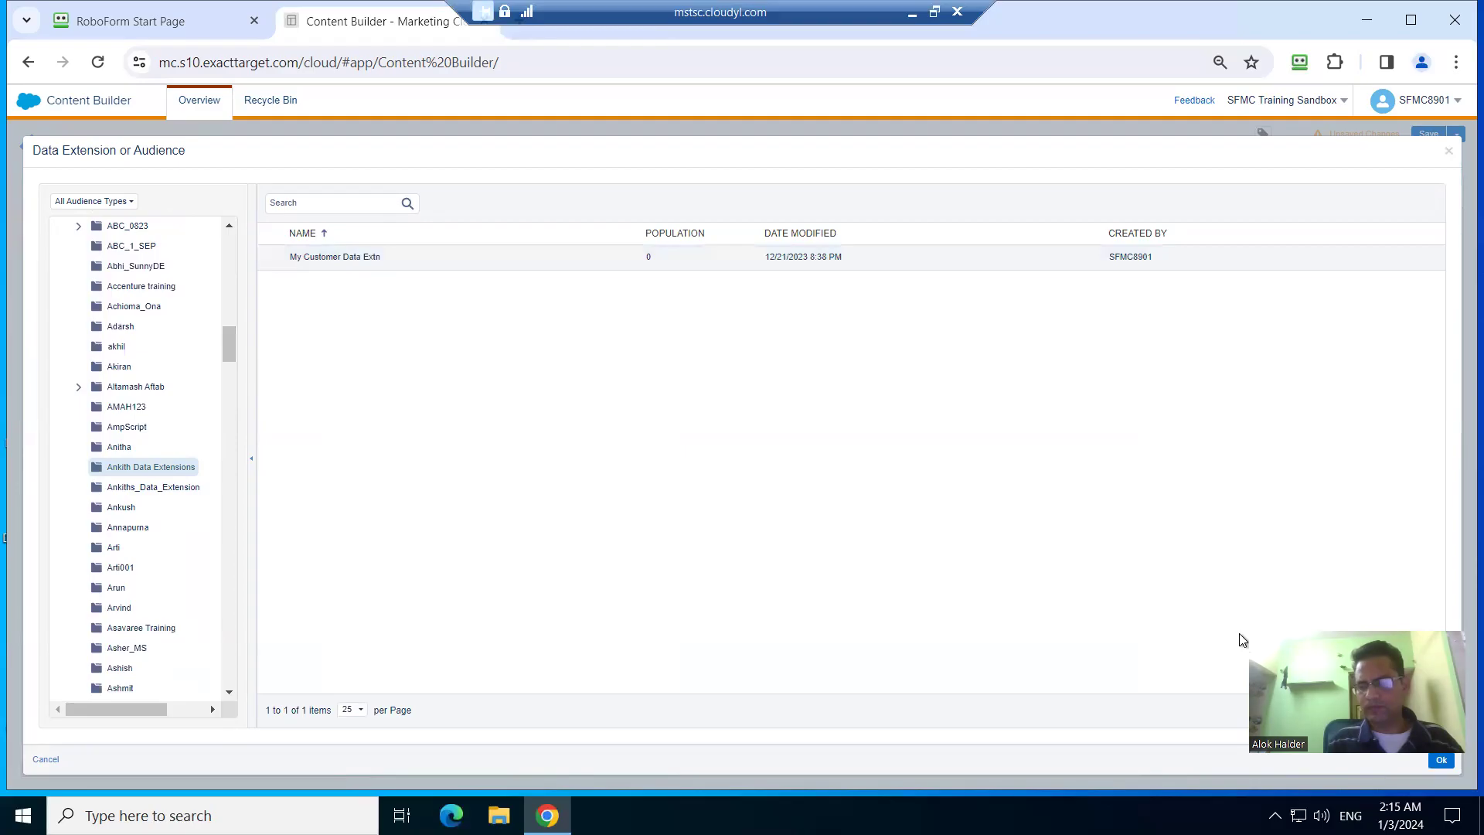
click(1441, 759)
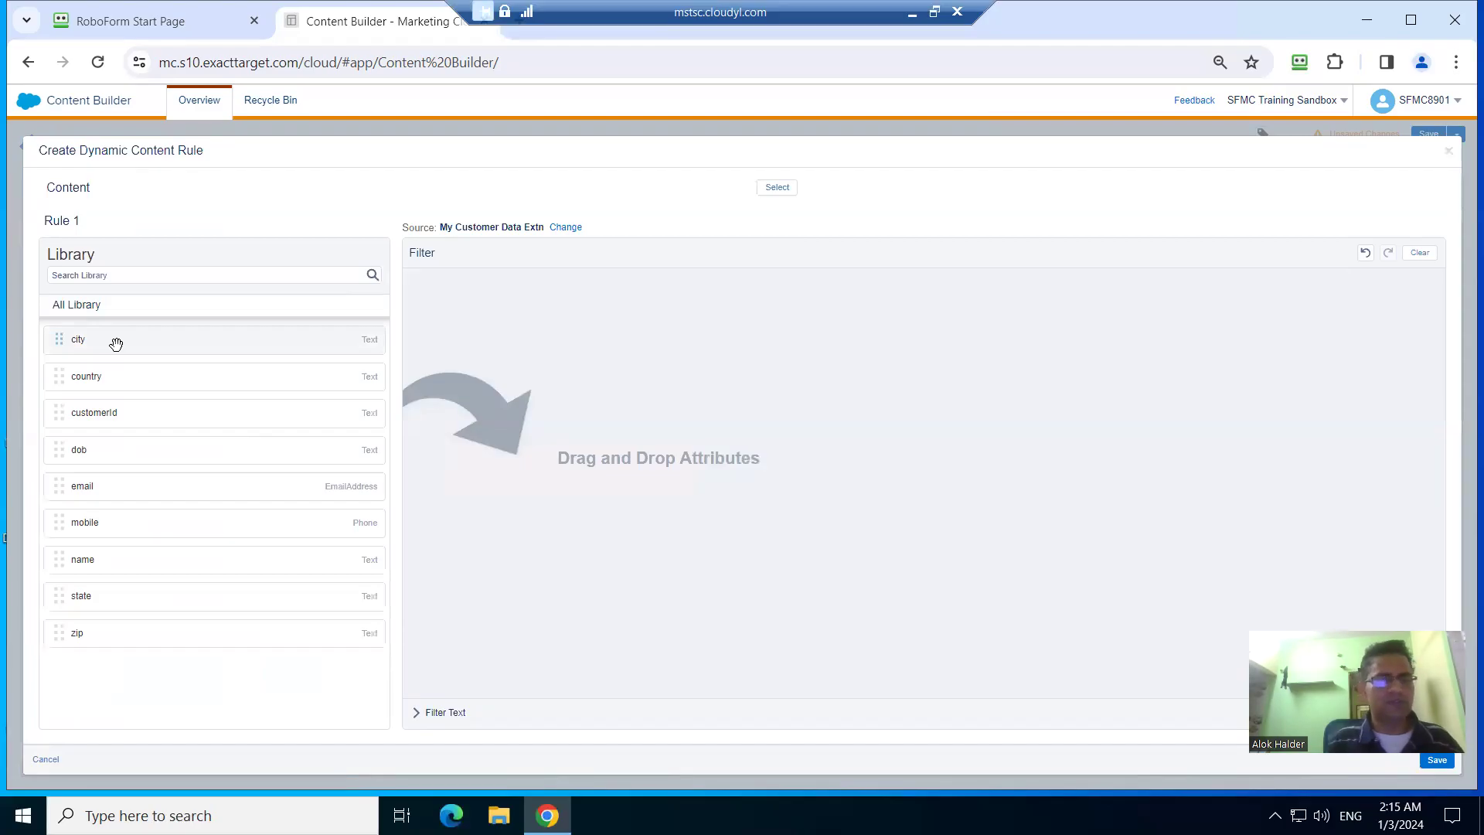
Make Rule 1 show Kolkata-Block from 000-Alok when city equals Kolkata, and save it.
drag(260, 341, 533, 296)
click(654, 291)
text(Kolkata)
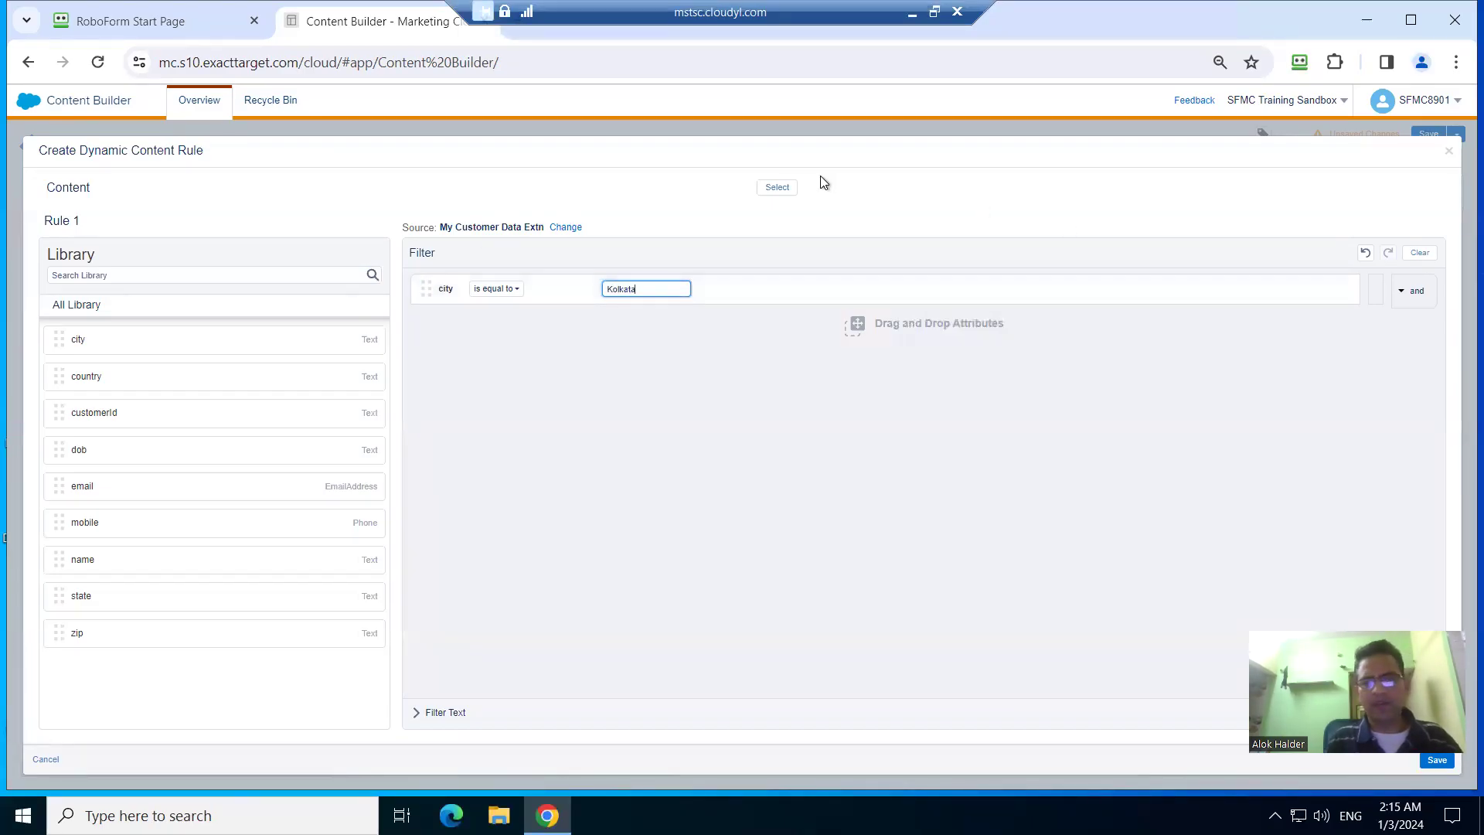
click(779, 189)
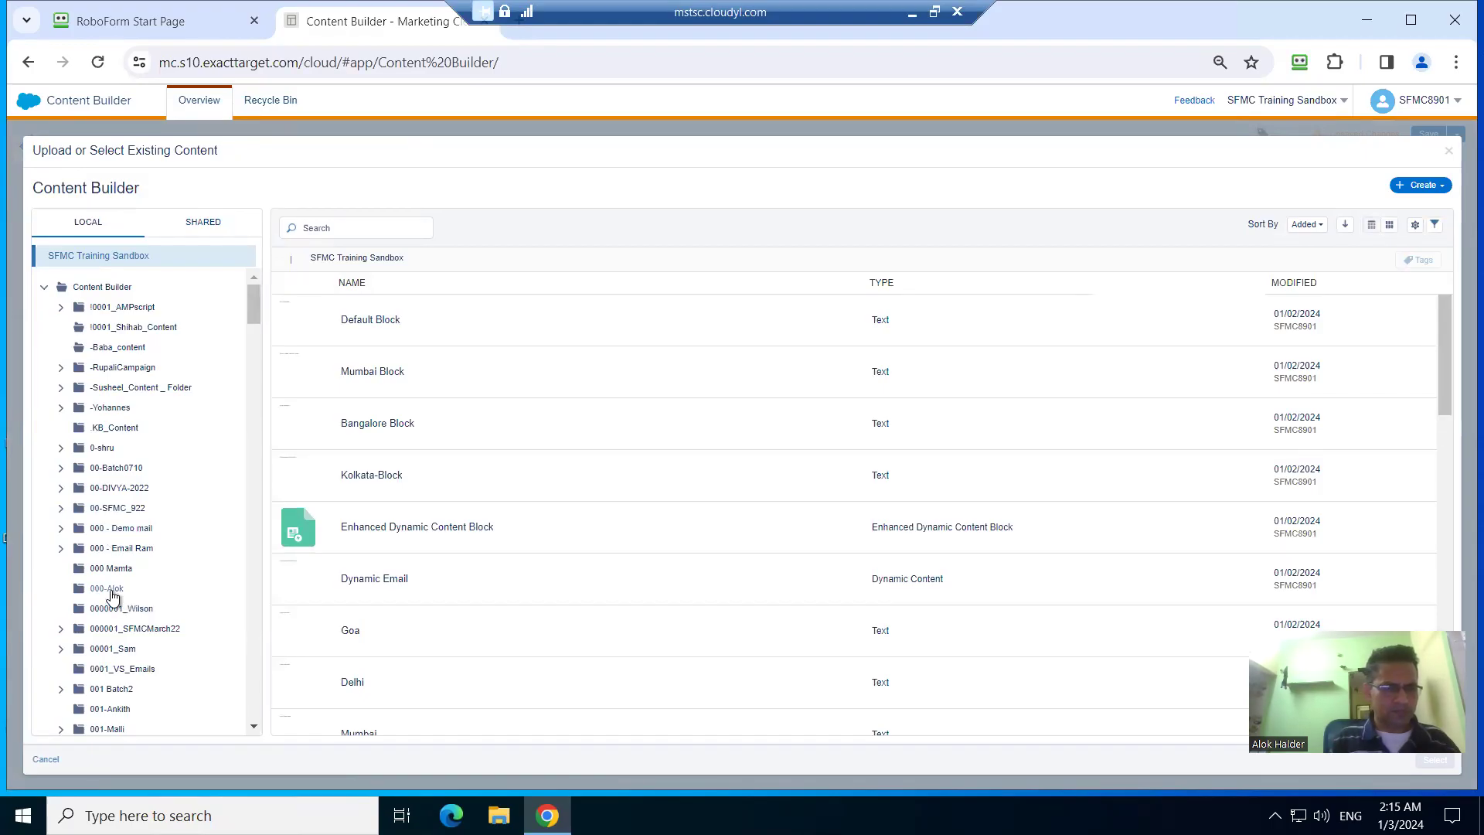
click(111, 593)
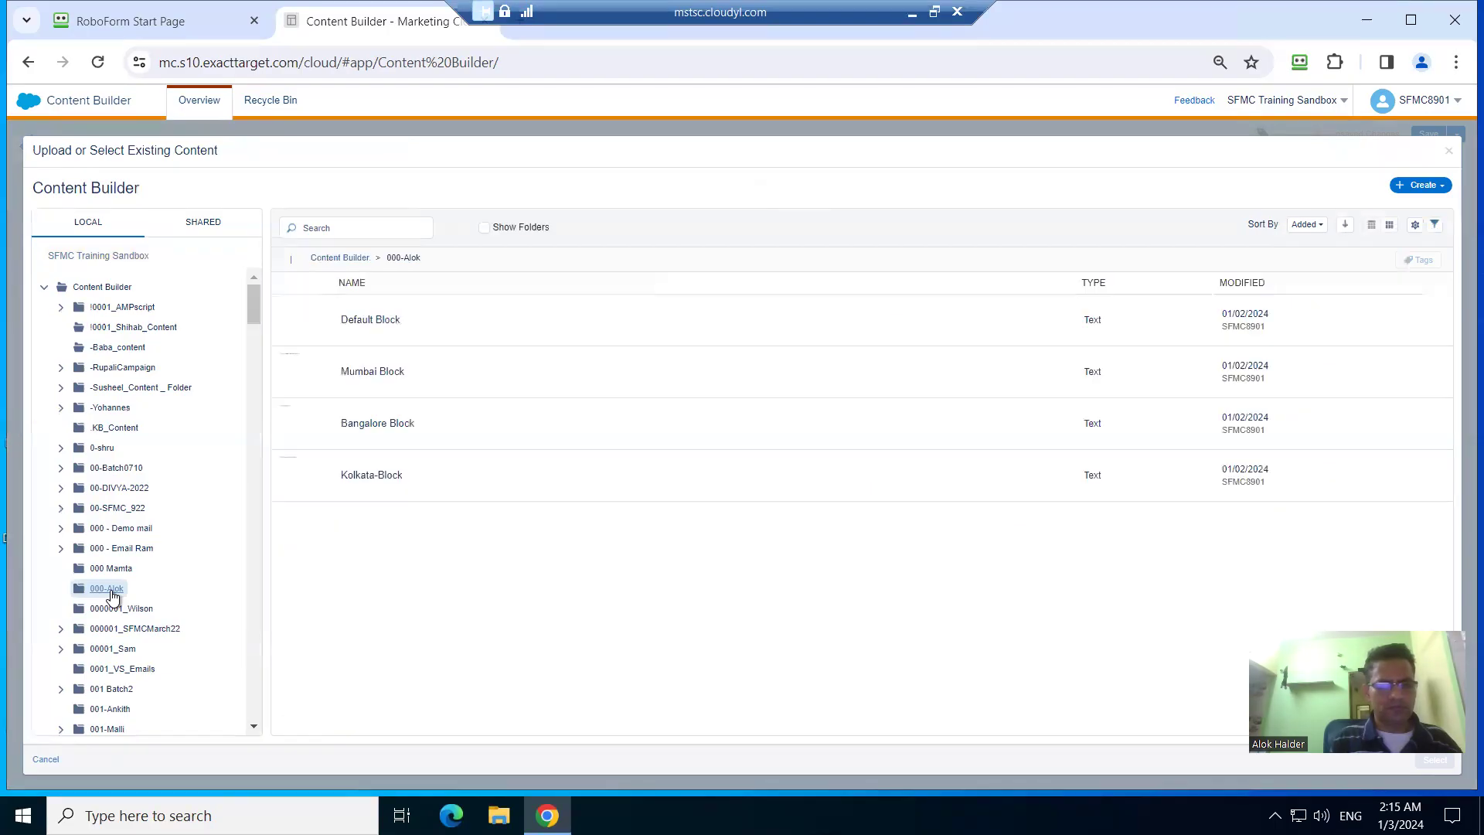
click(374, 478)
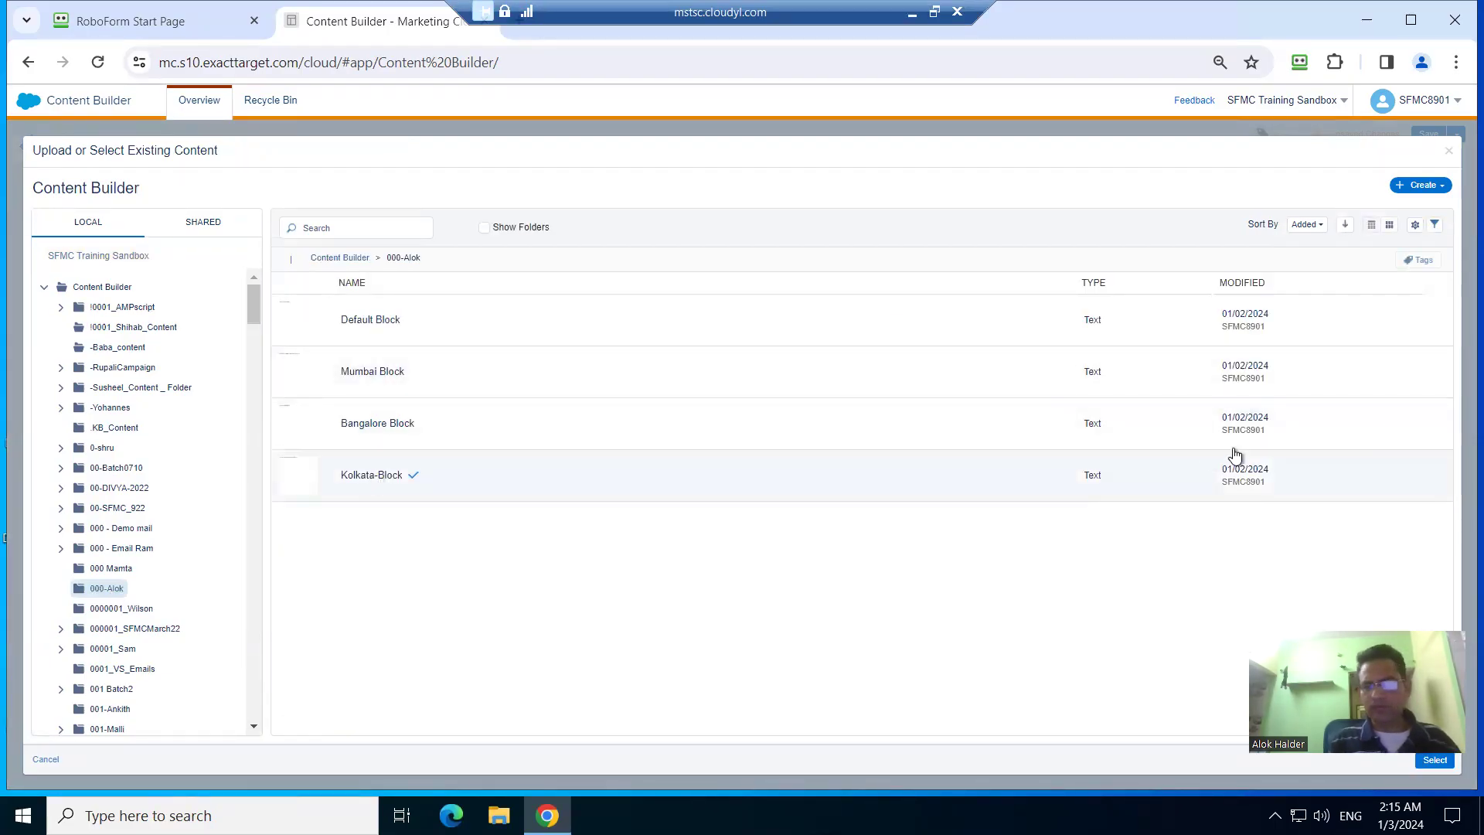
click(1435, 761)
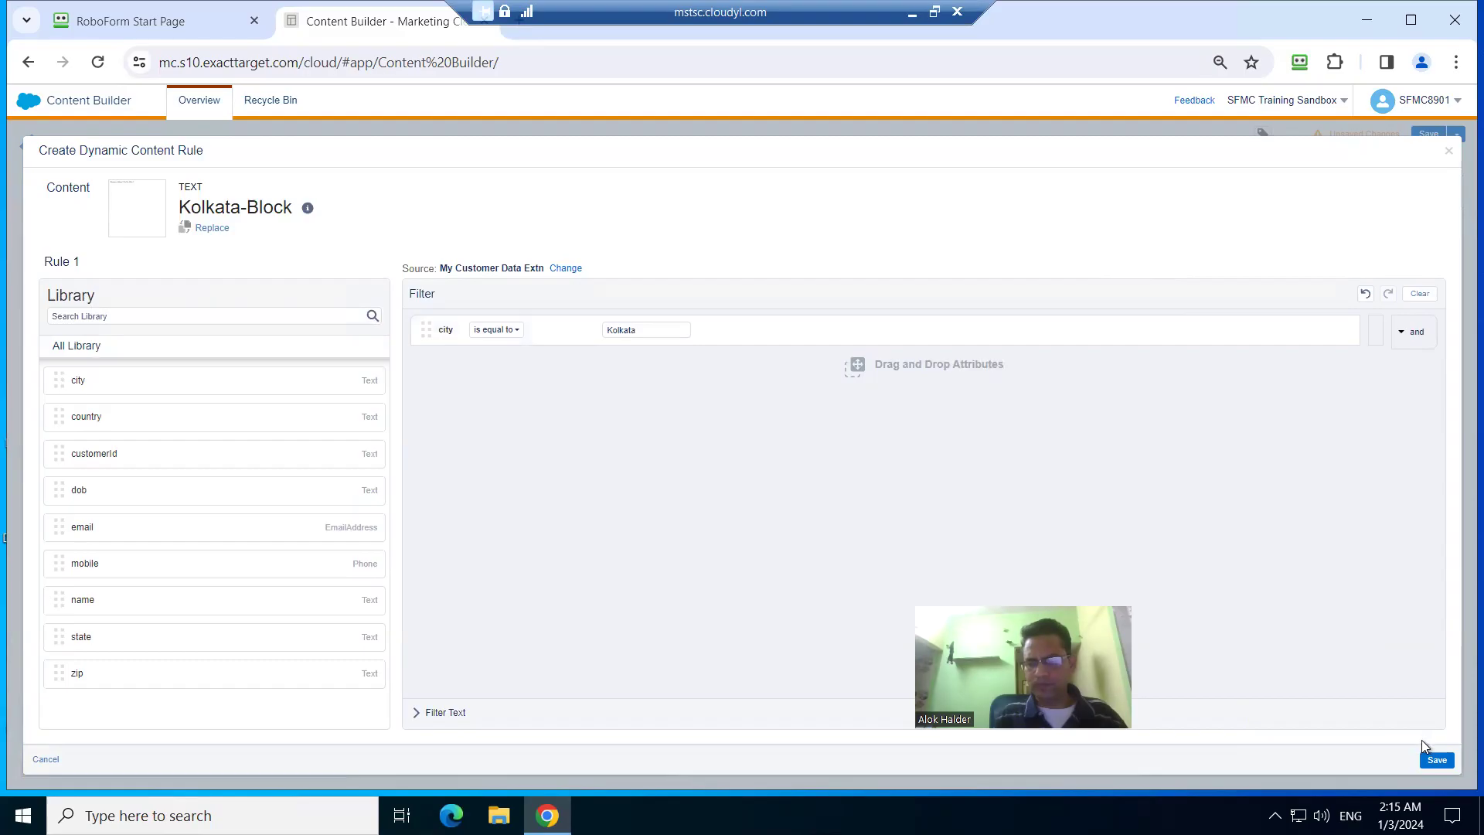
click(1436, 761)
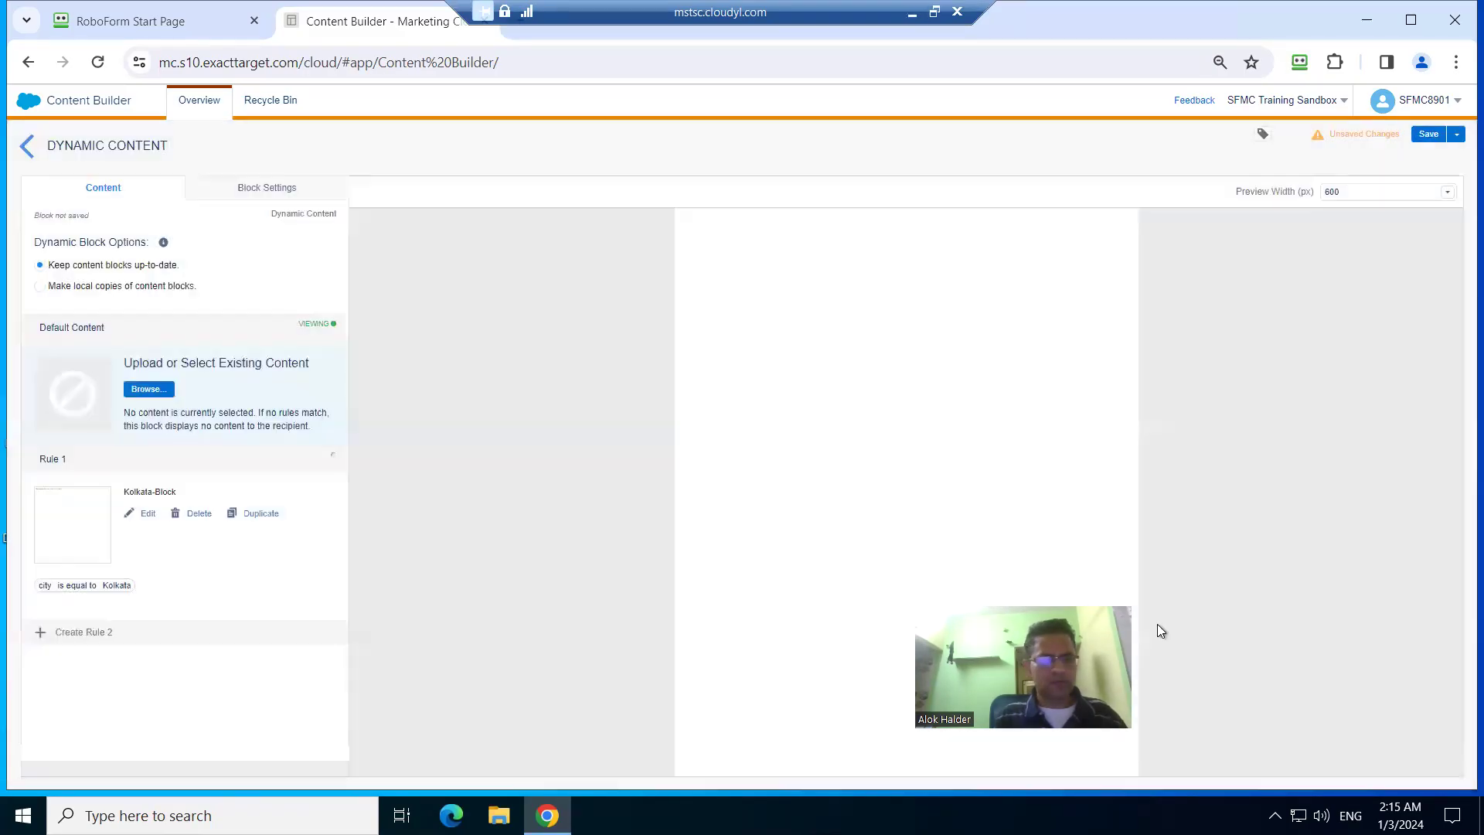
Add Rule 2 showing Mumbai Block when city equals Mumbai, and save it.
click(89, 633)
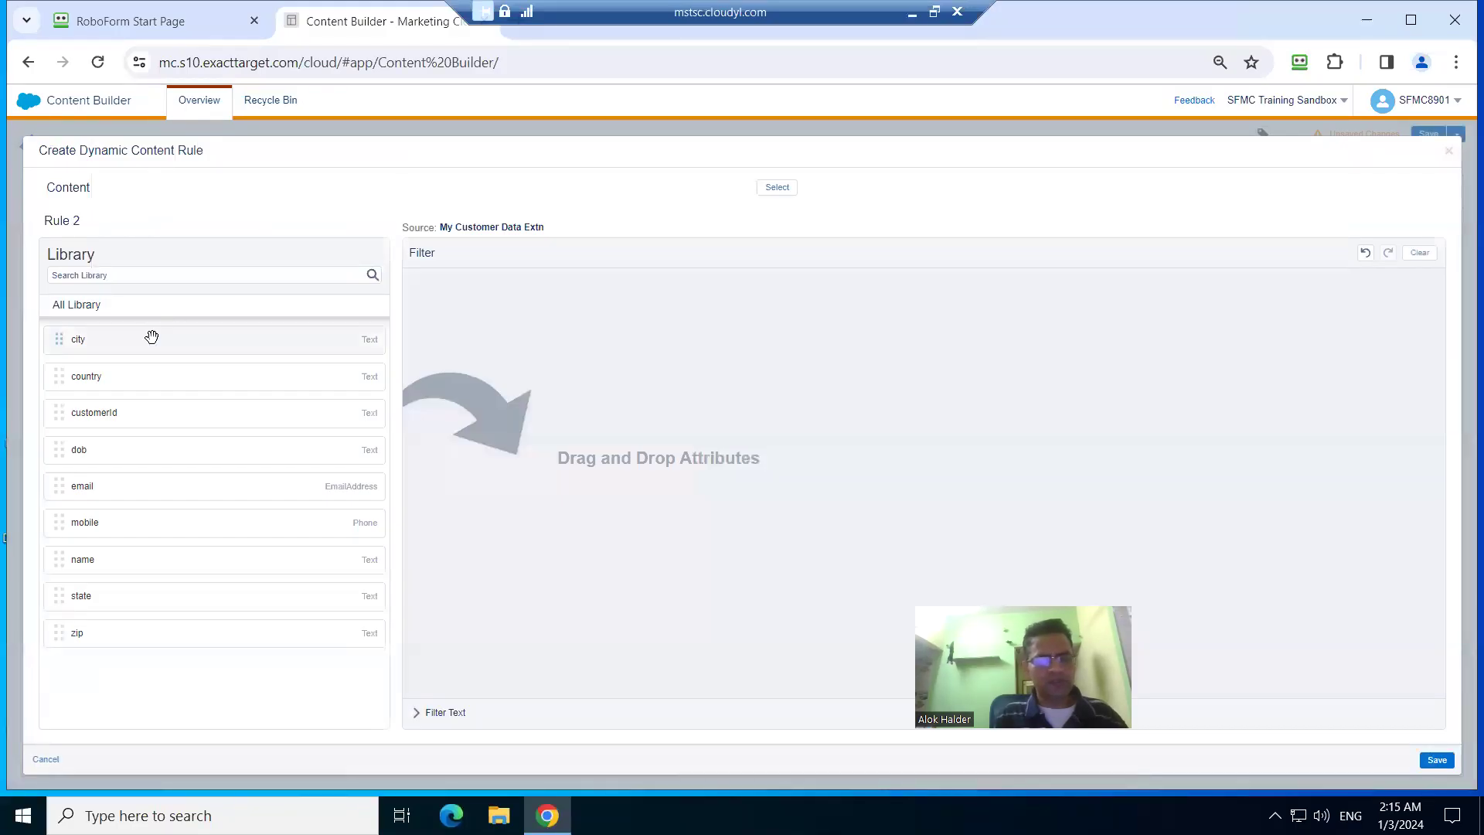
drag(149, 338, 670, 281)
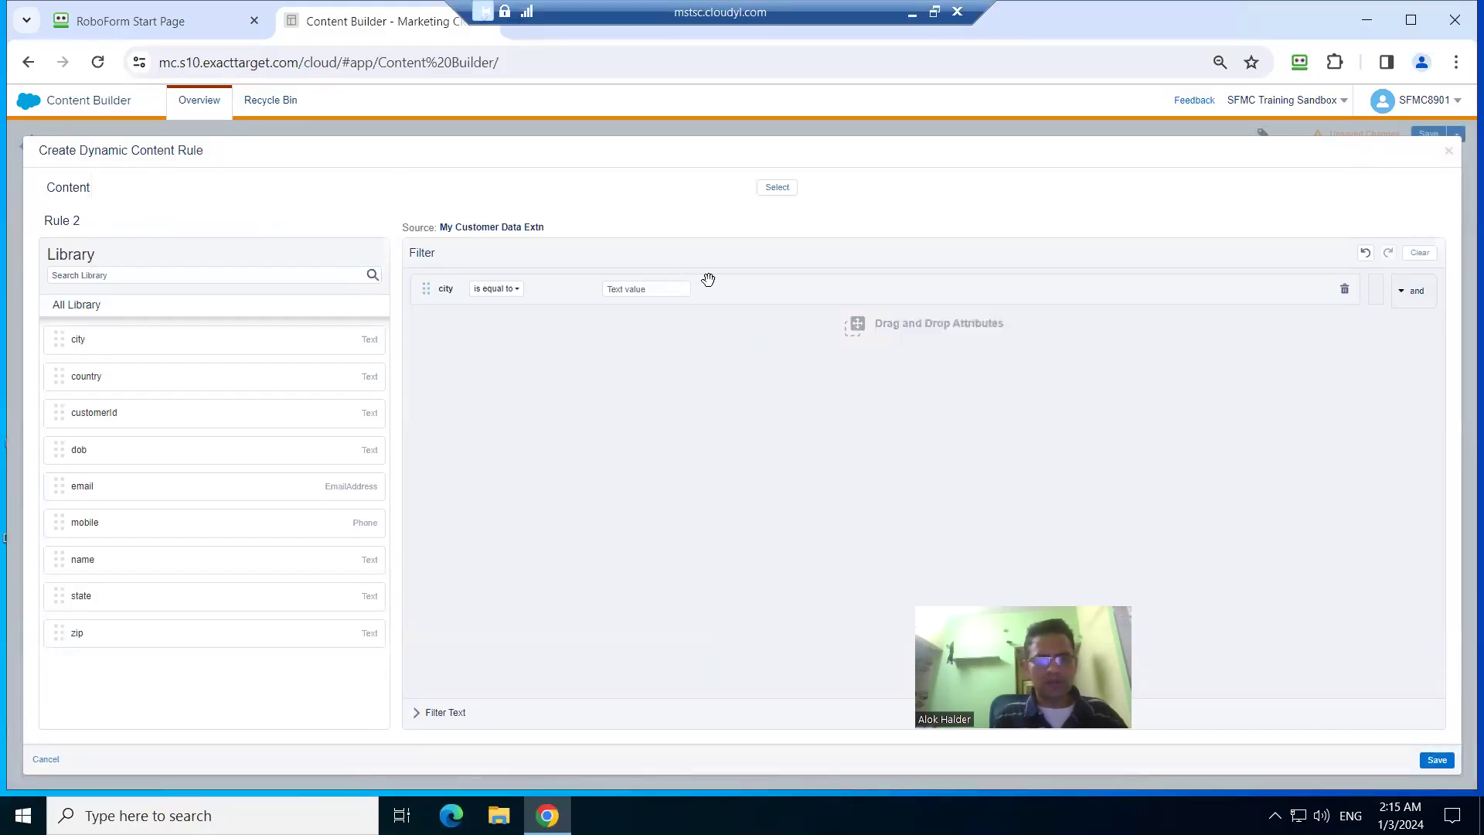
click(666, 294)
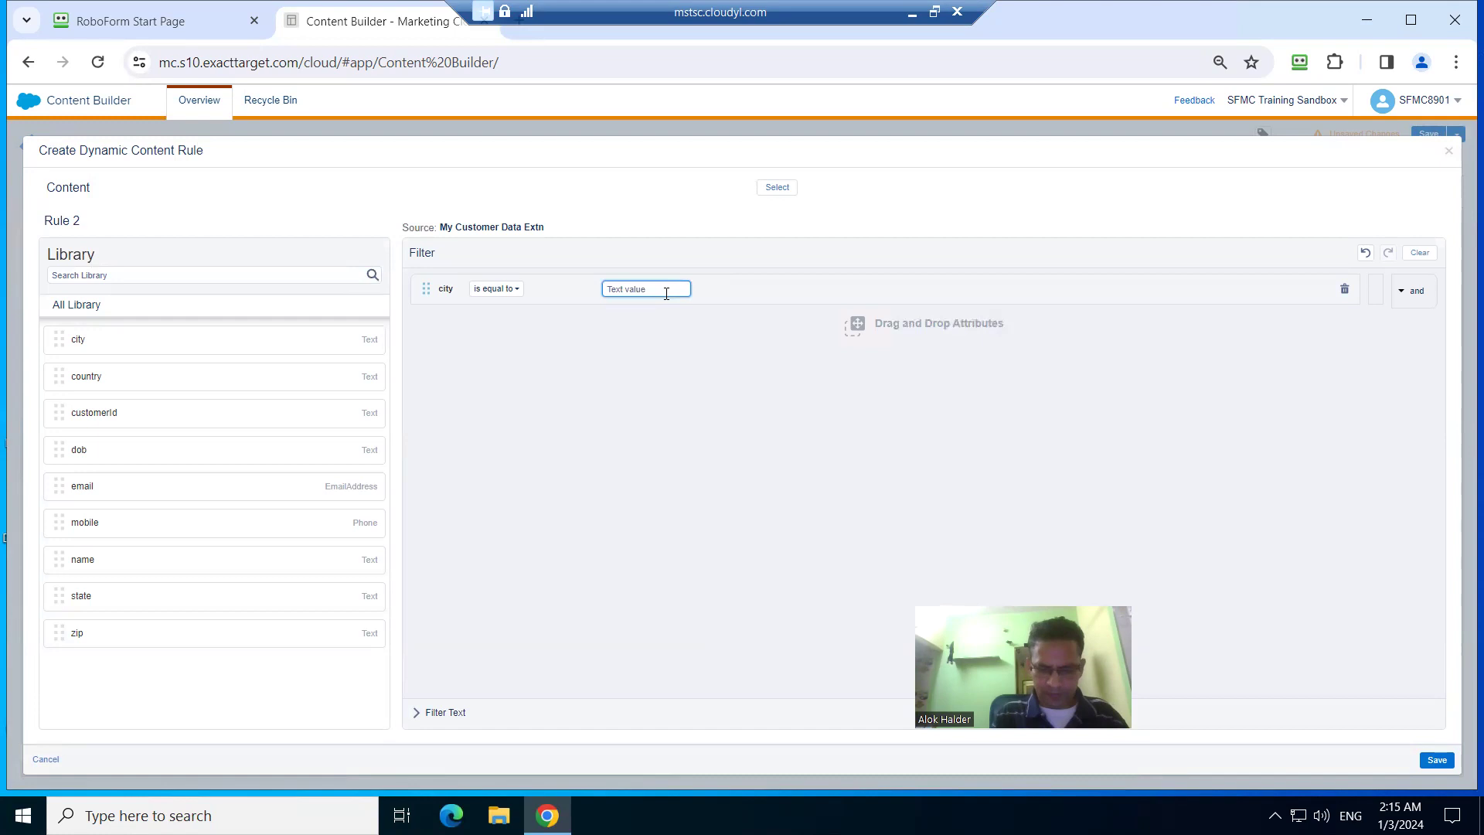
text(Mumbai)
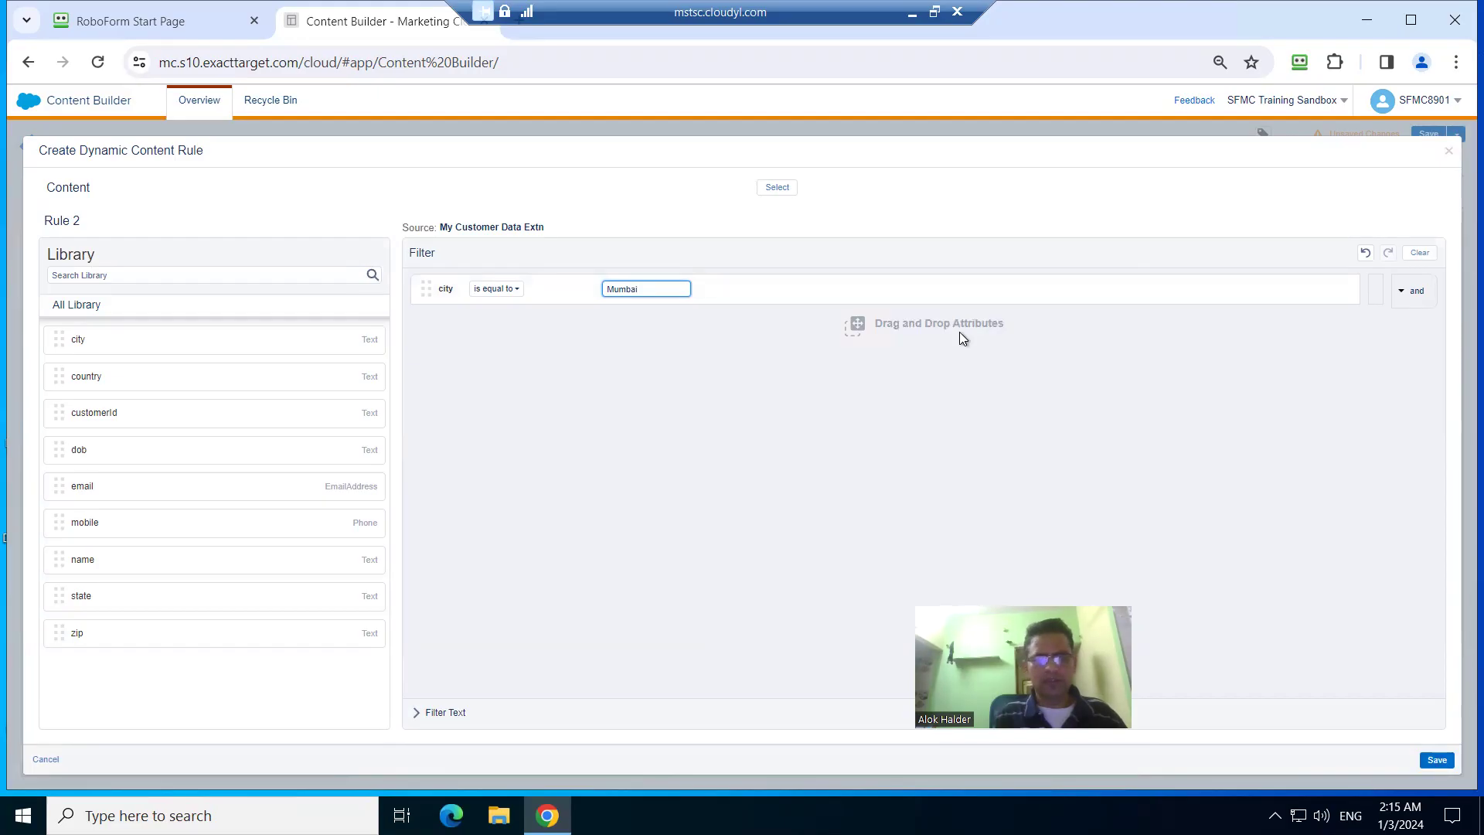
click(771, 188)
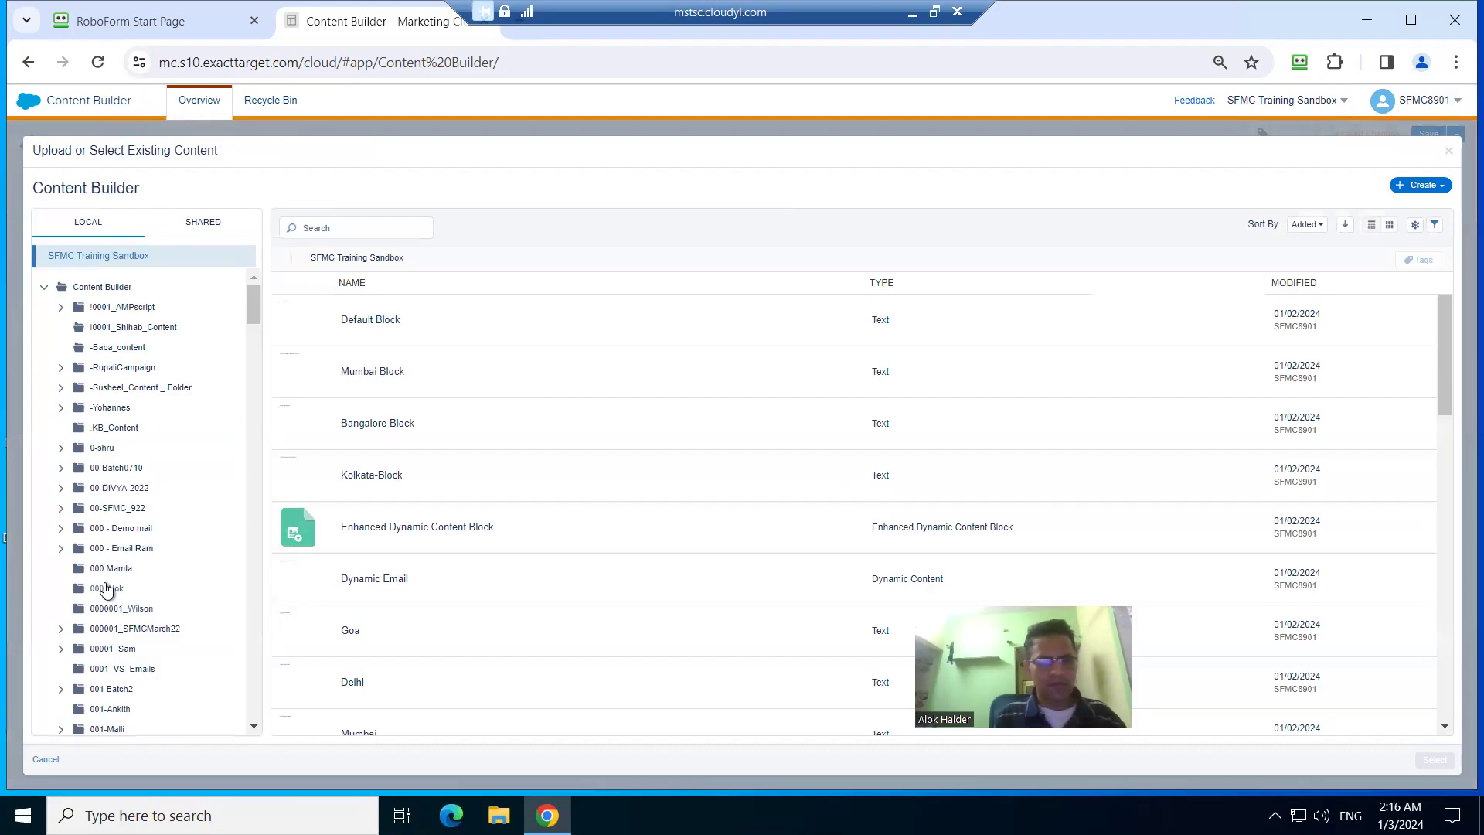
click(106, 589)
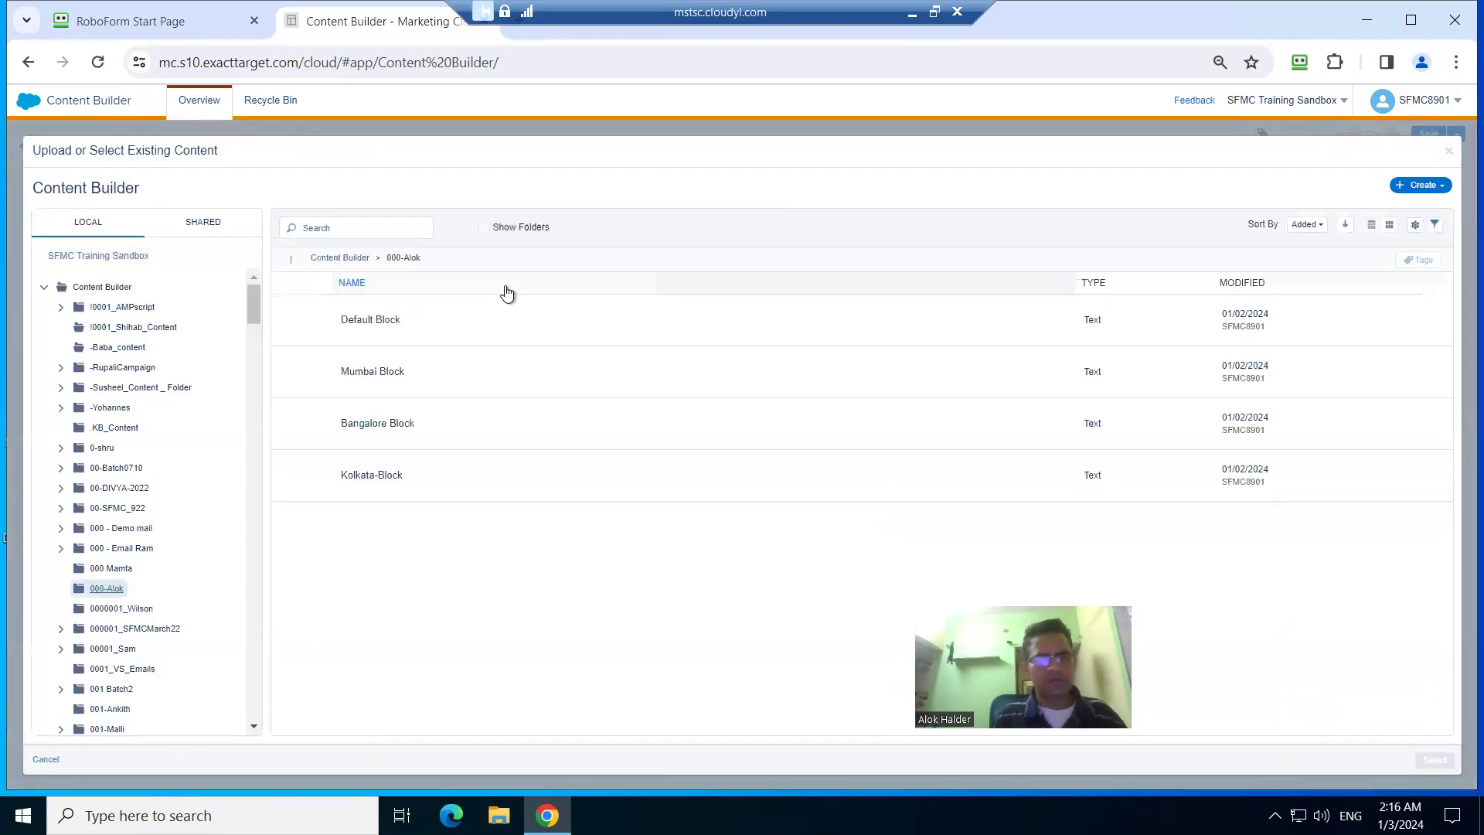
click(381, 384)
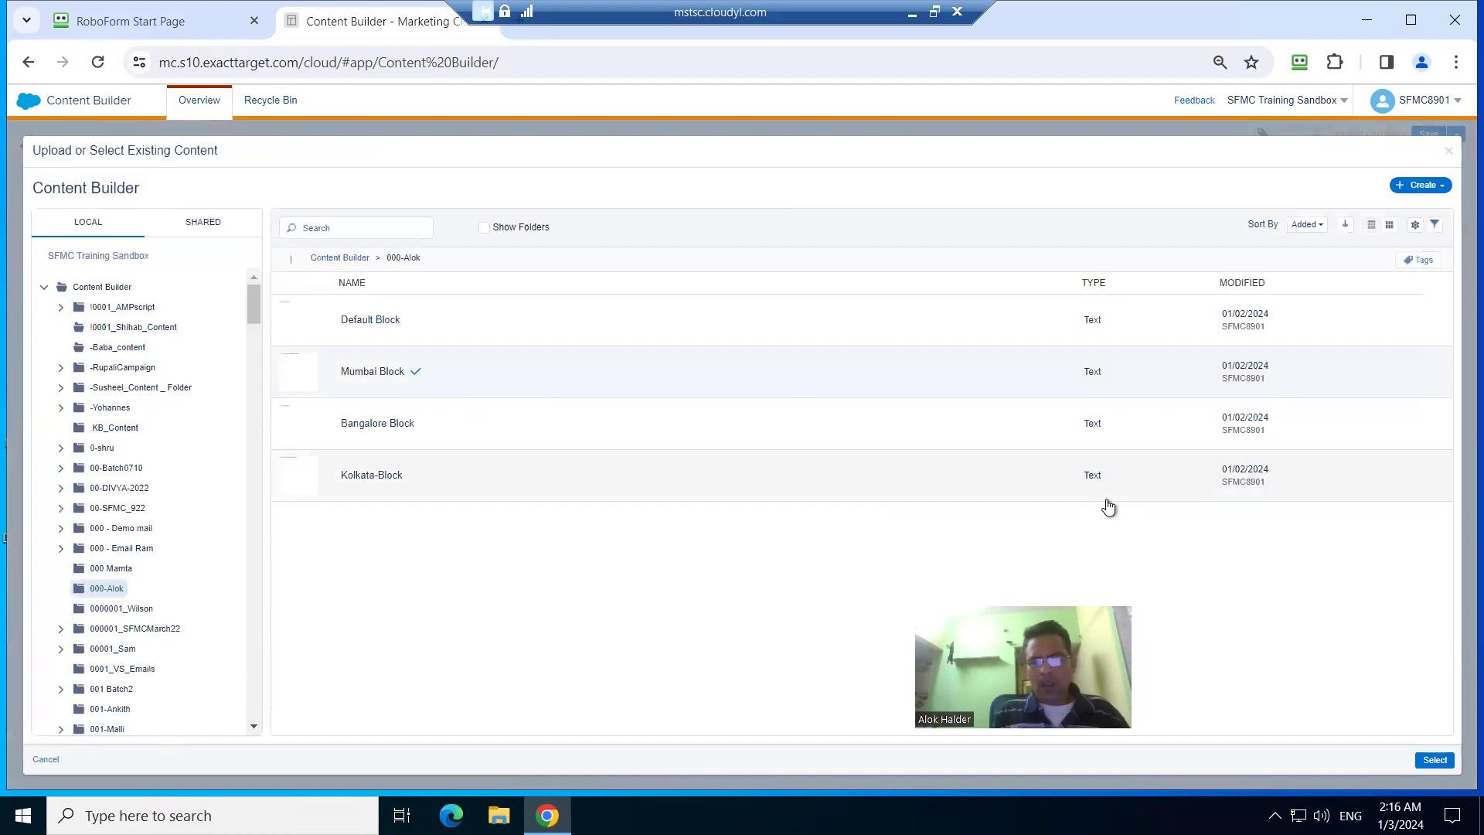
click(1433, 763)
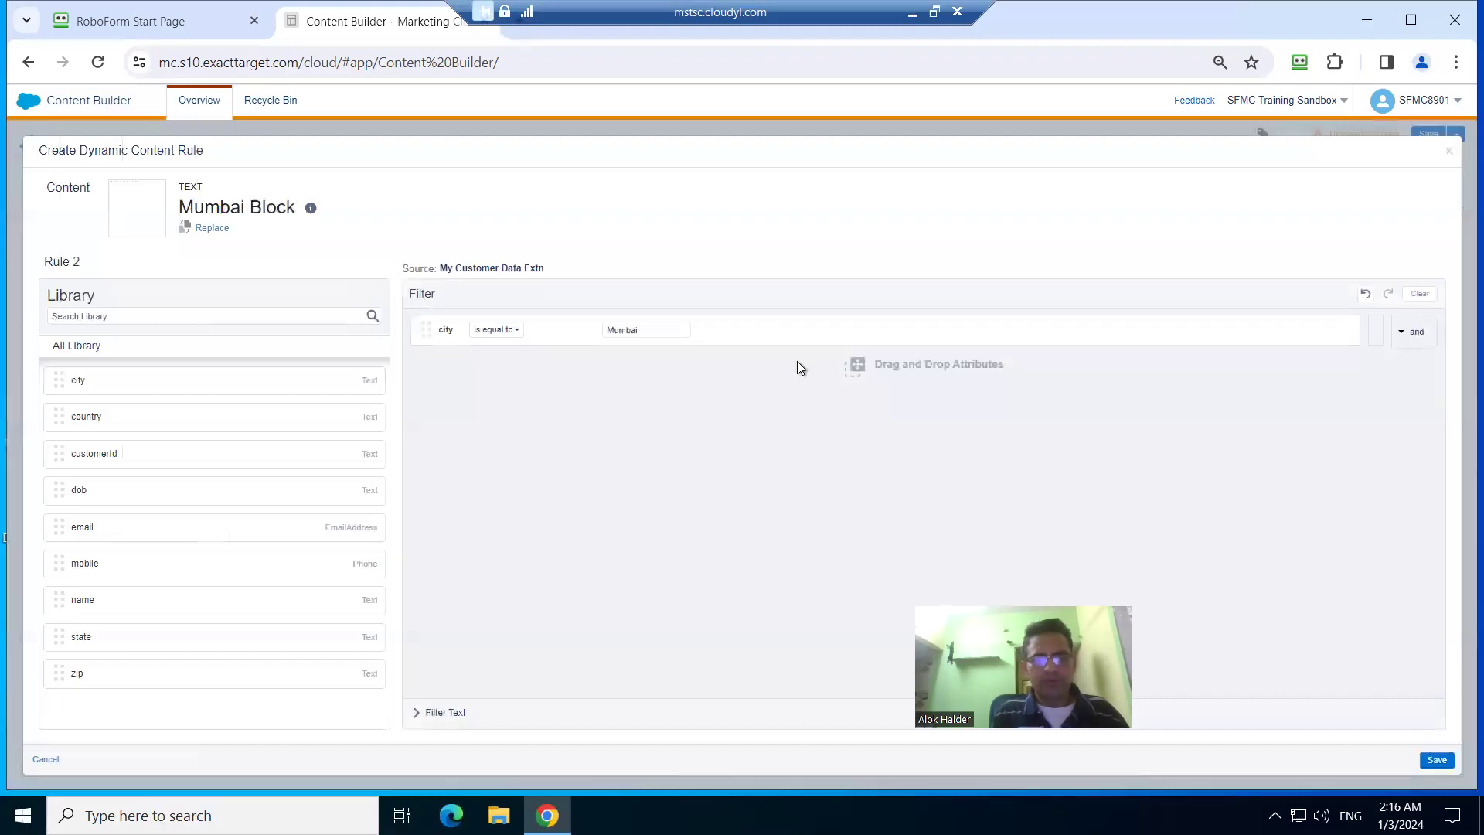
click(1437, 761)
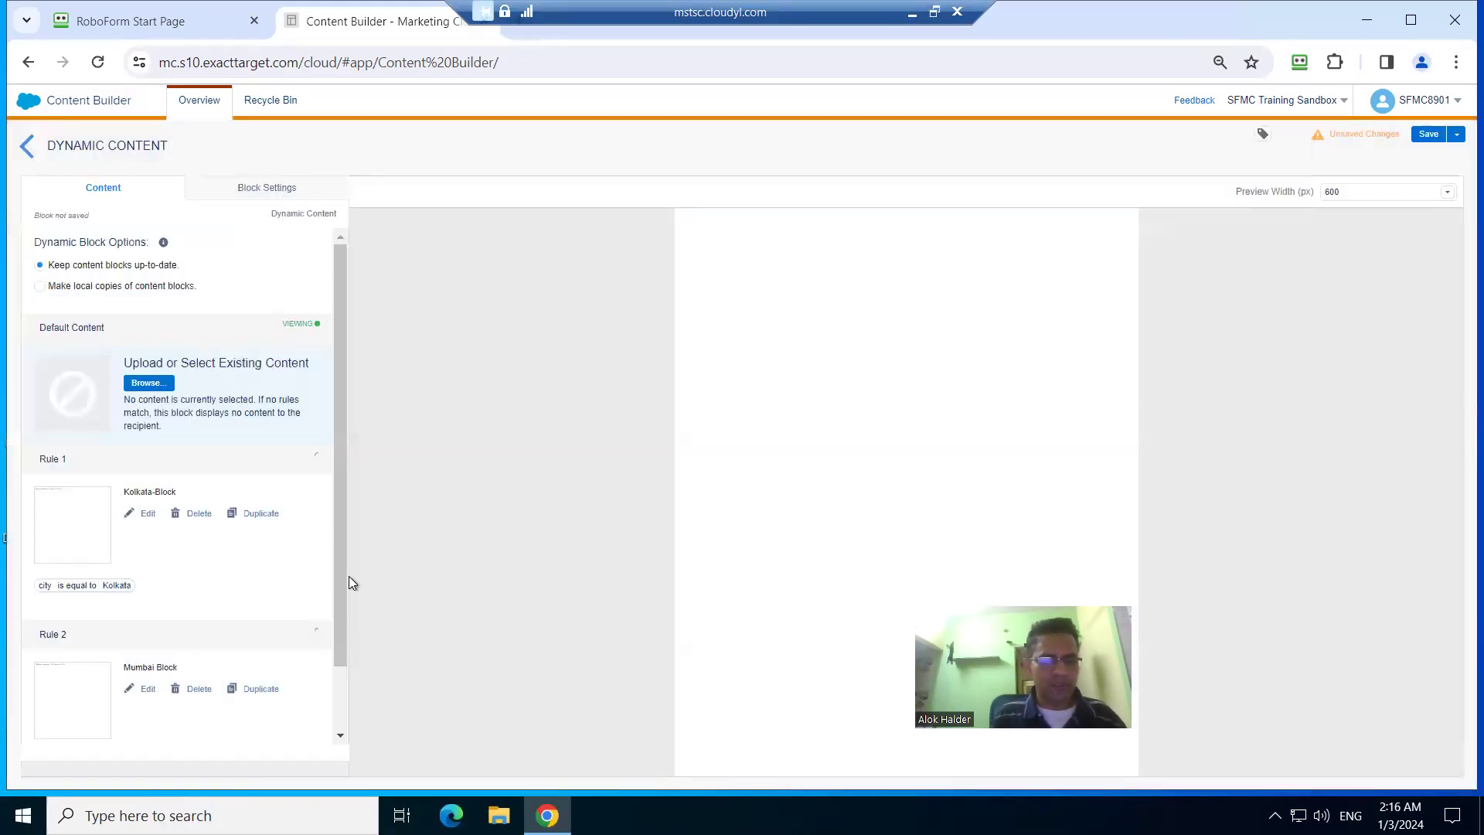
Start Rule 3 with a city condition in its filter.
drag(336, 583, 340, 727)
click(83, 732)
drag(178, 344, 570, 282)
Set Rule 3's city value to Bangalore and pick Bangalore Block from 000-Alok as content.
click(673, 292)
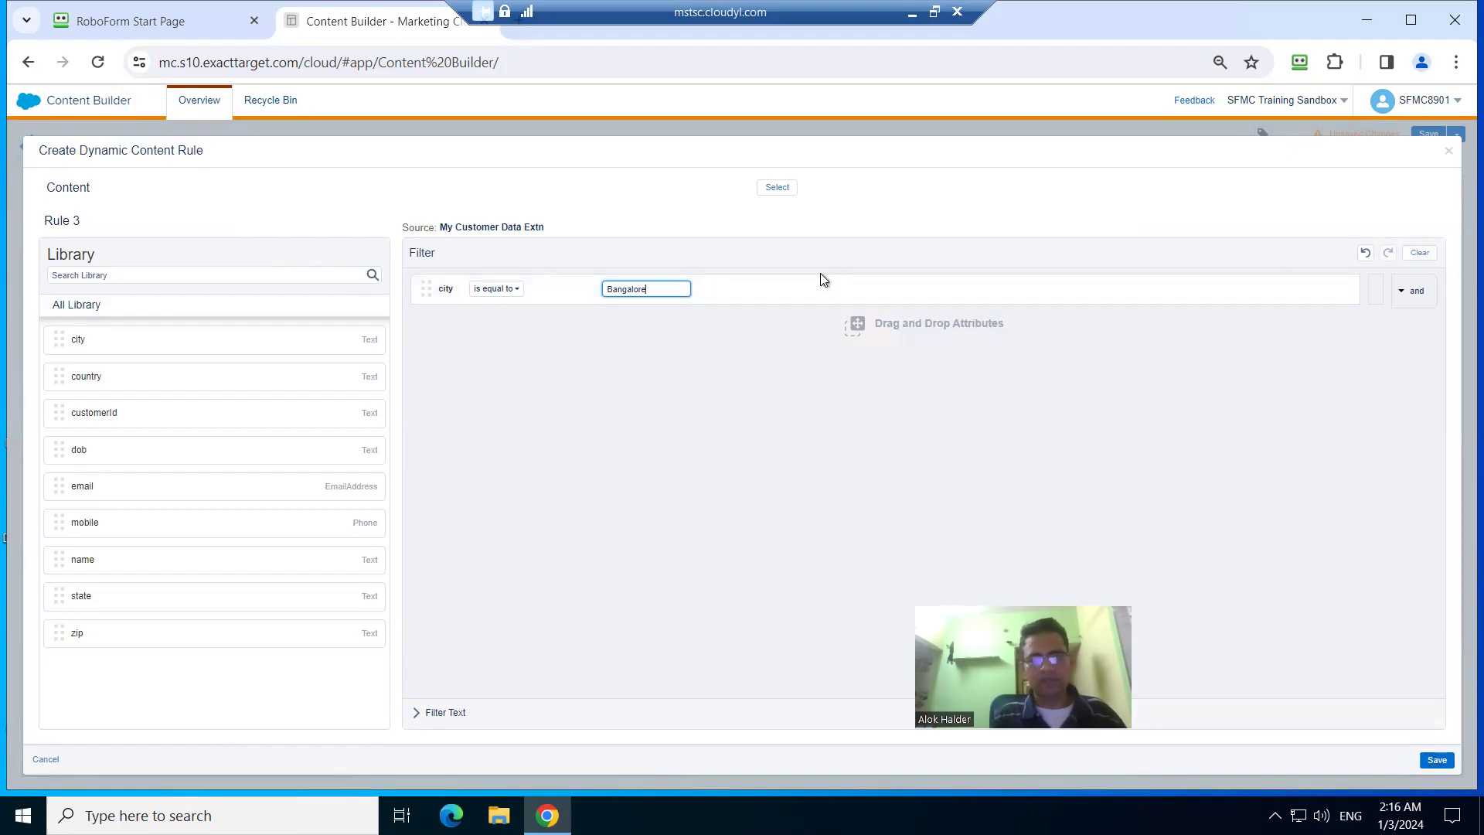
click(772, 190)
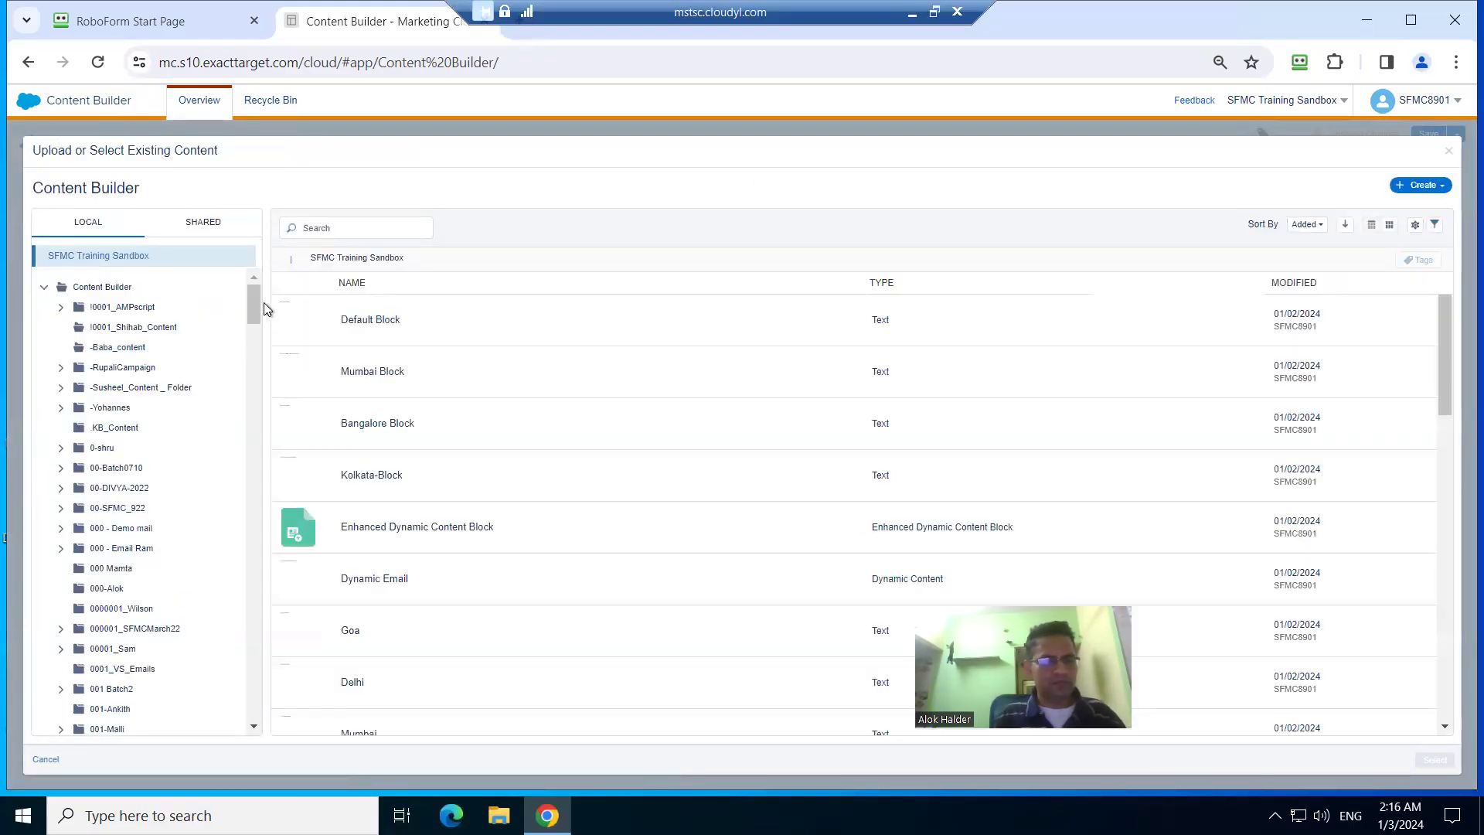
drag(248, 298, 247, 337)
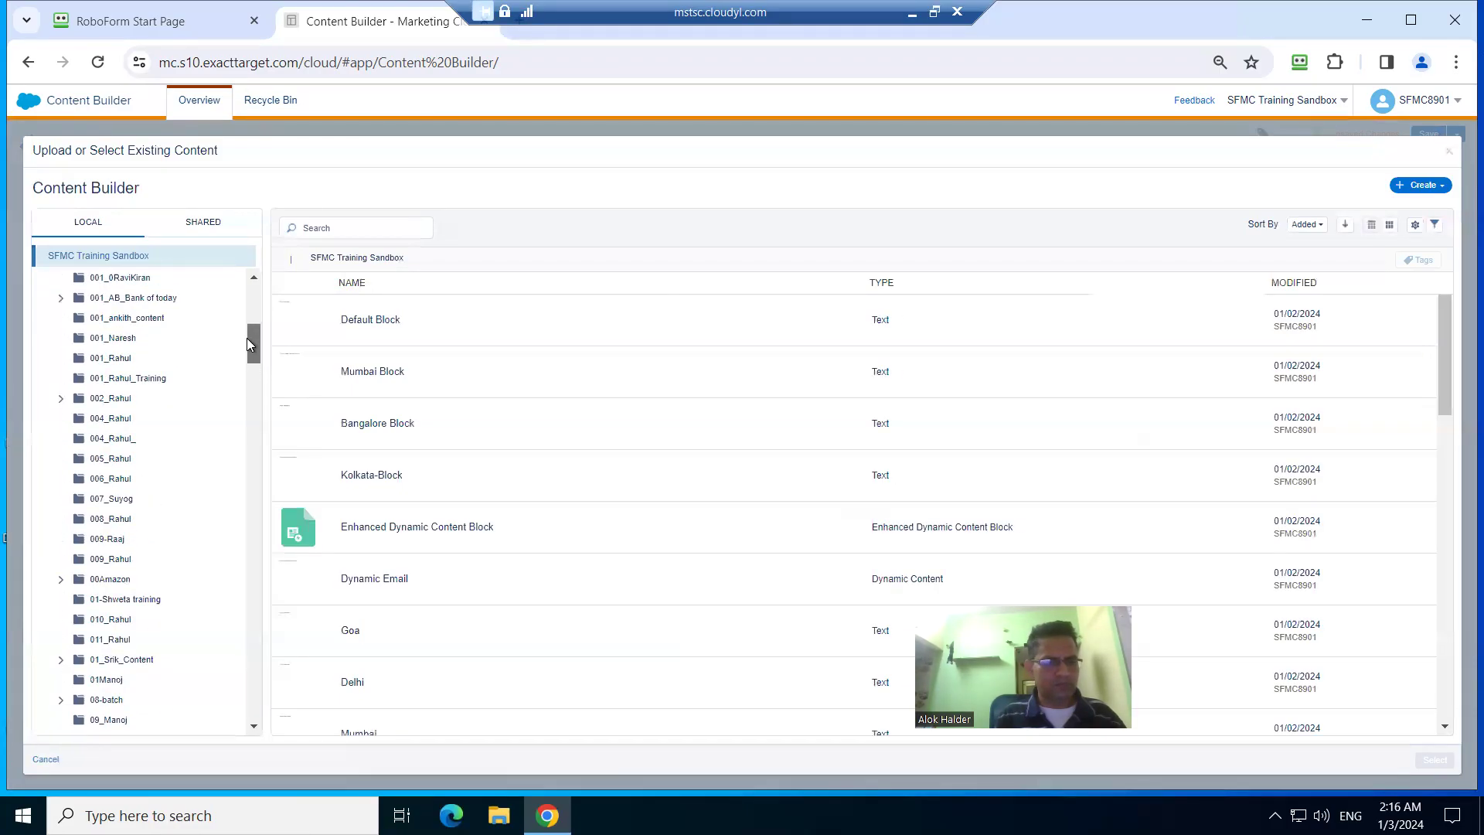
scroll(247, 336, up, 1)
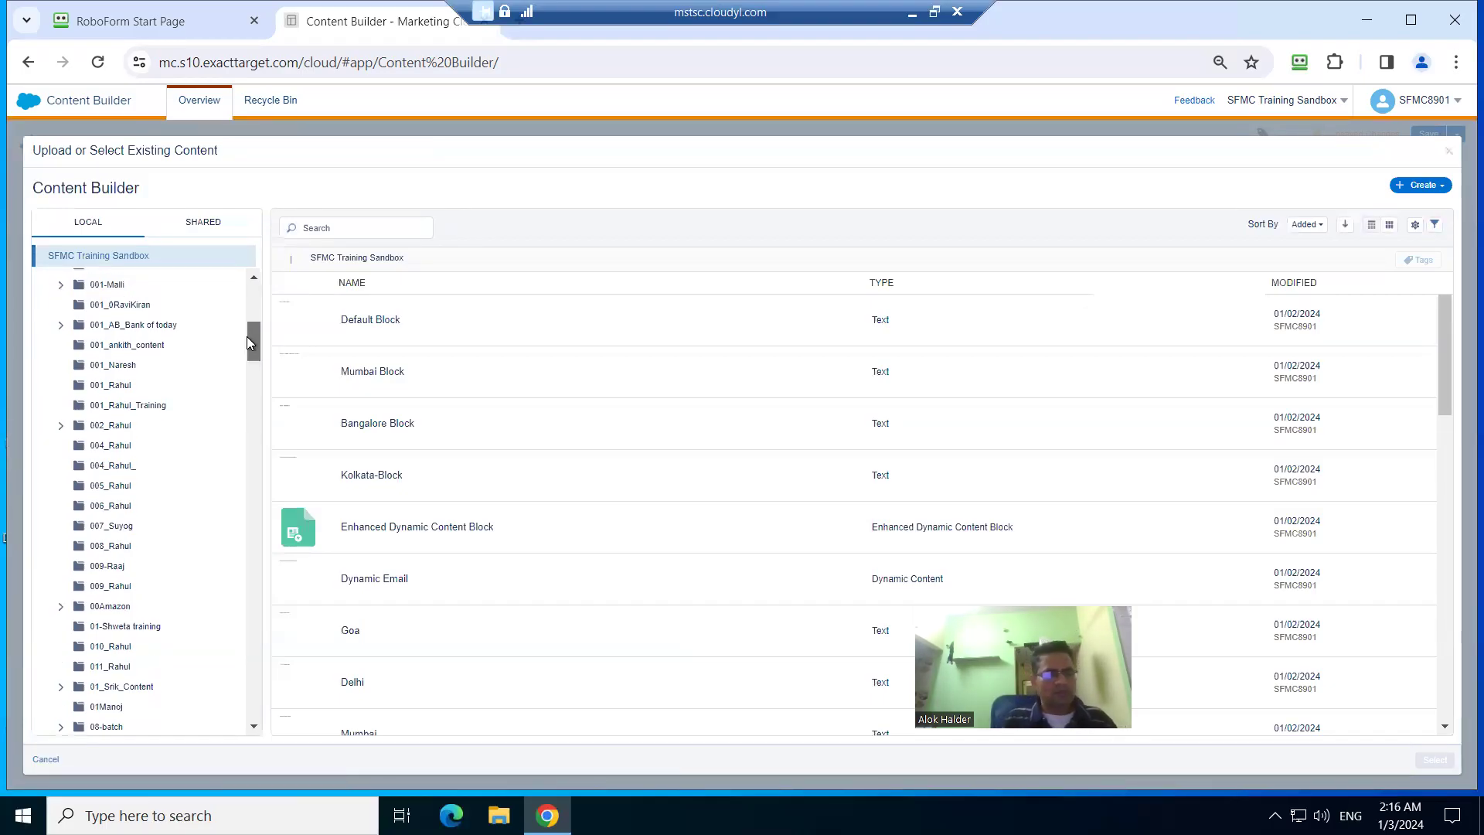
mouse_move(247, 335)
mouse_down()
mouse_move(243, 296)
mouse_move(253, 336)
mouse_up()
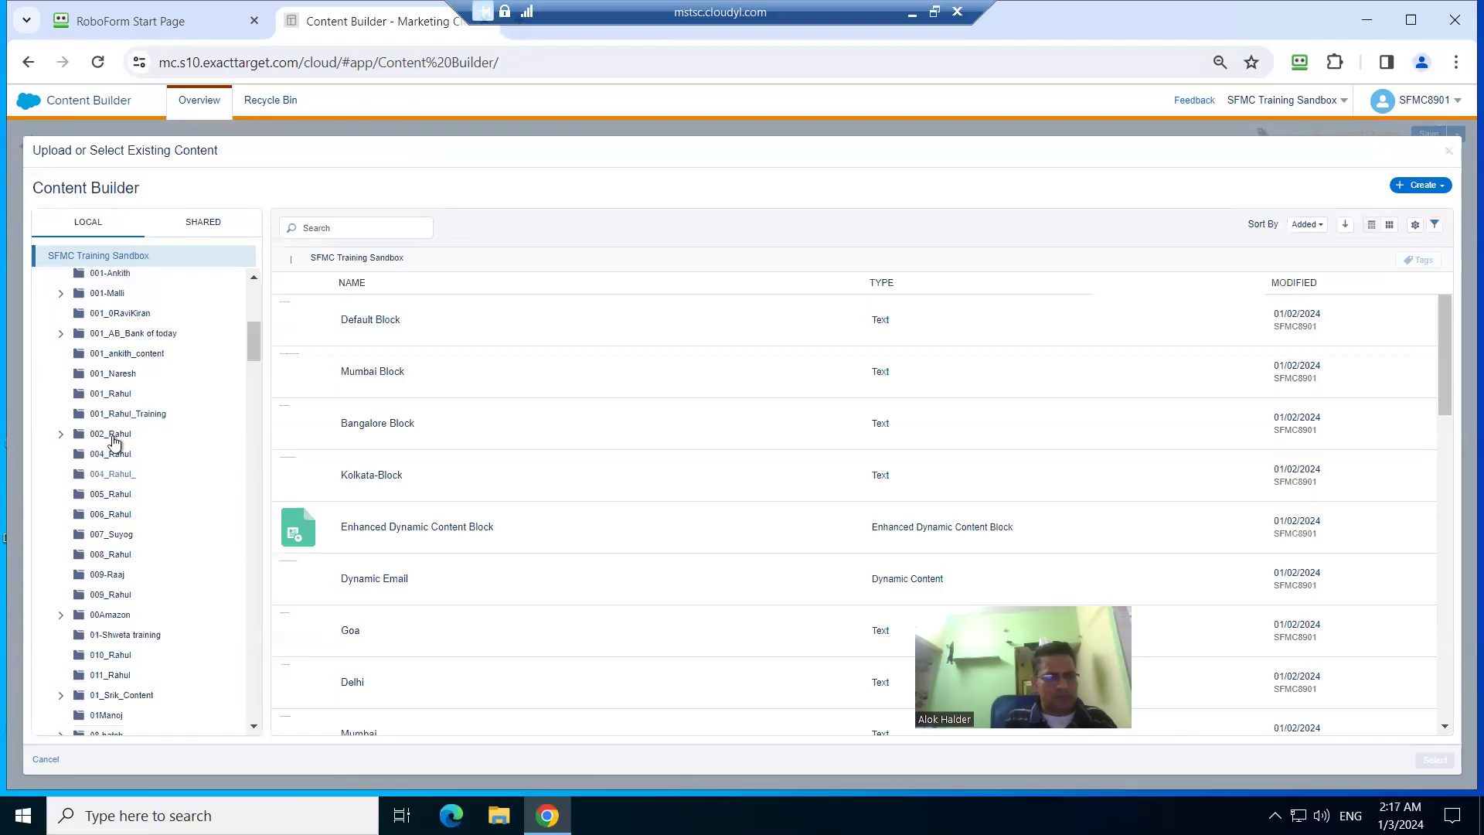
drag(258, 345, 258, 327)
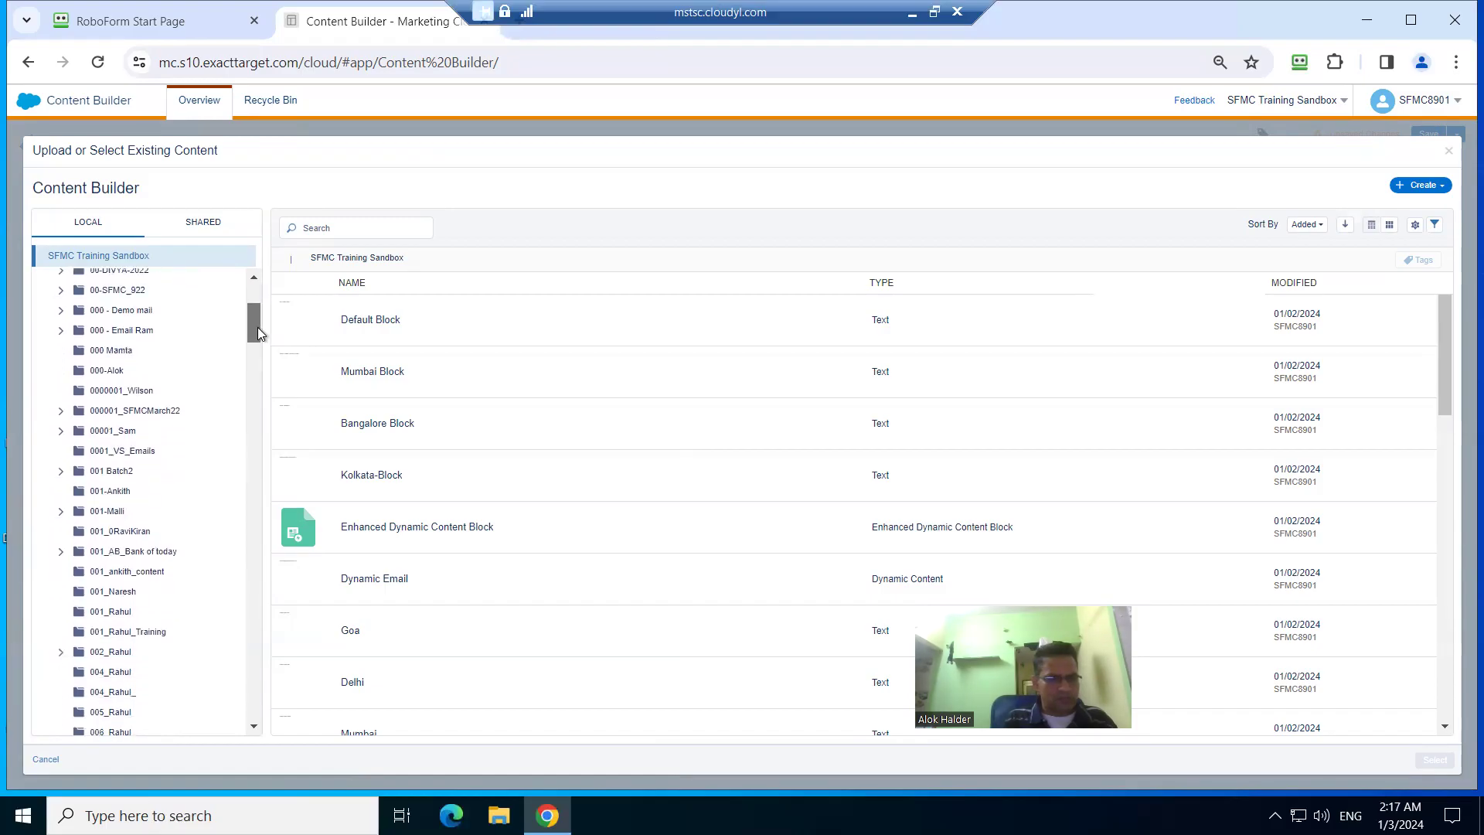
drag(257, 327, 257, 309)
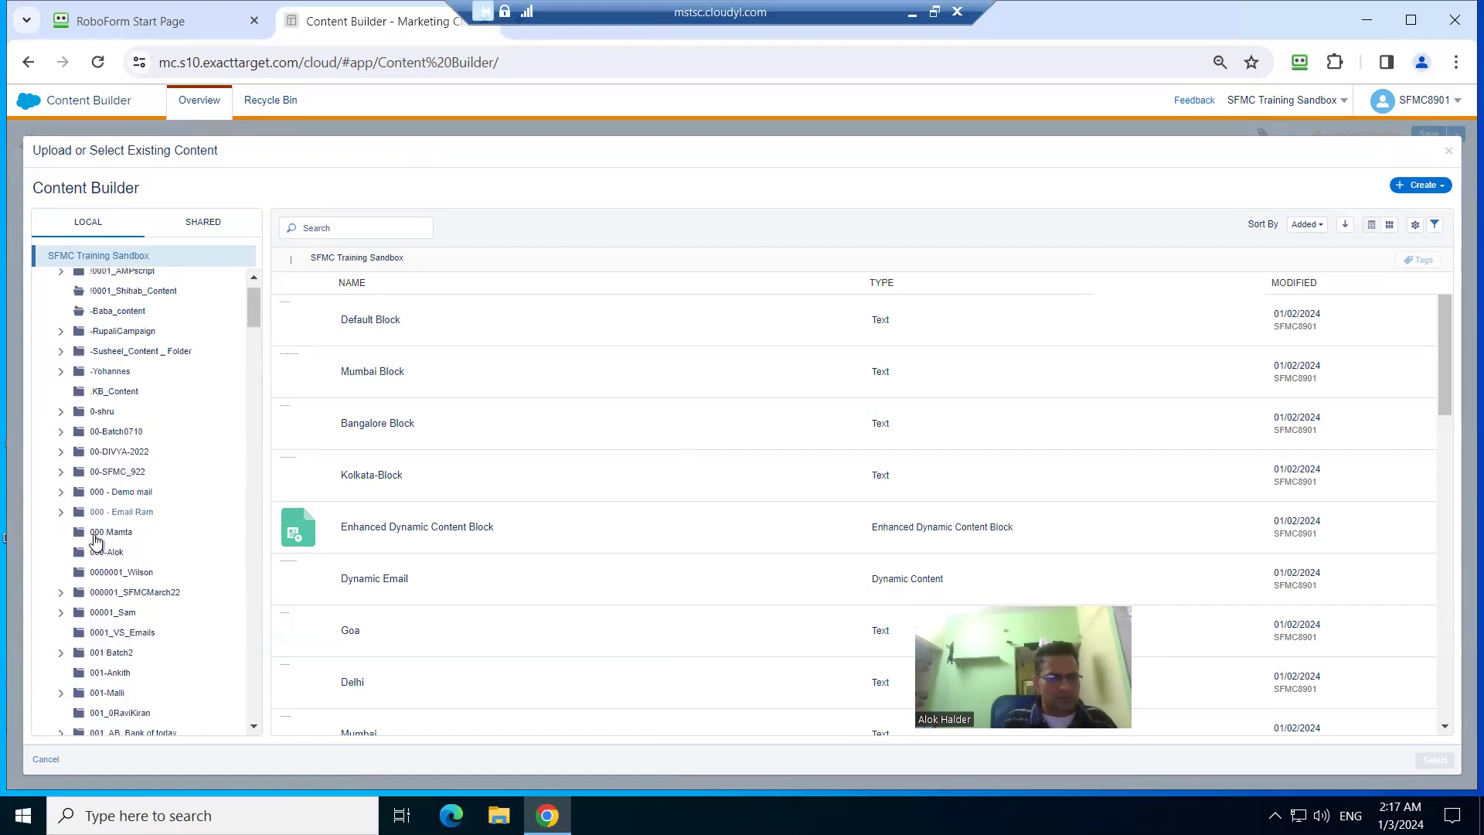
click(99, 553)
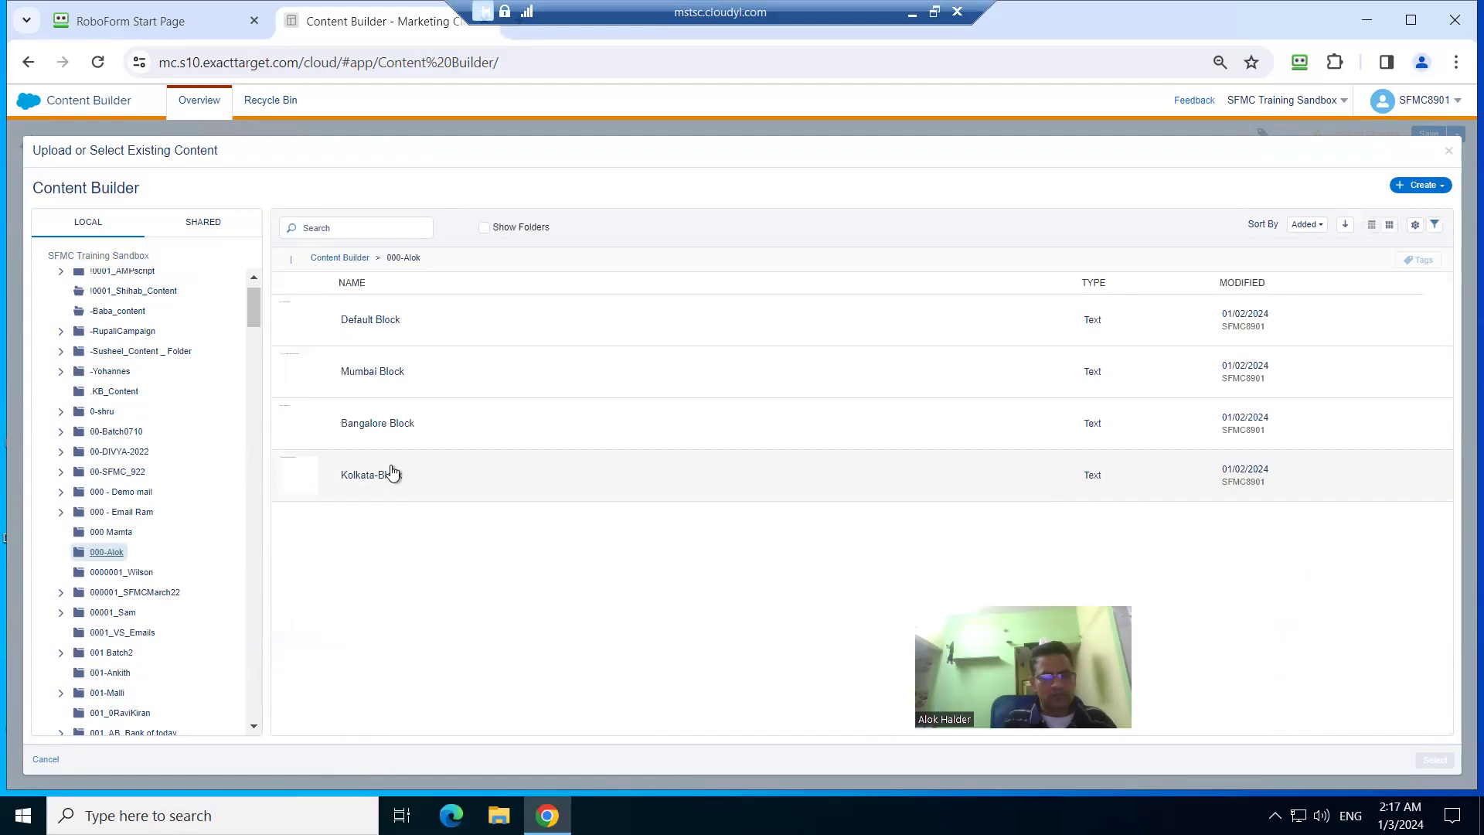
click(415, 430)
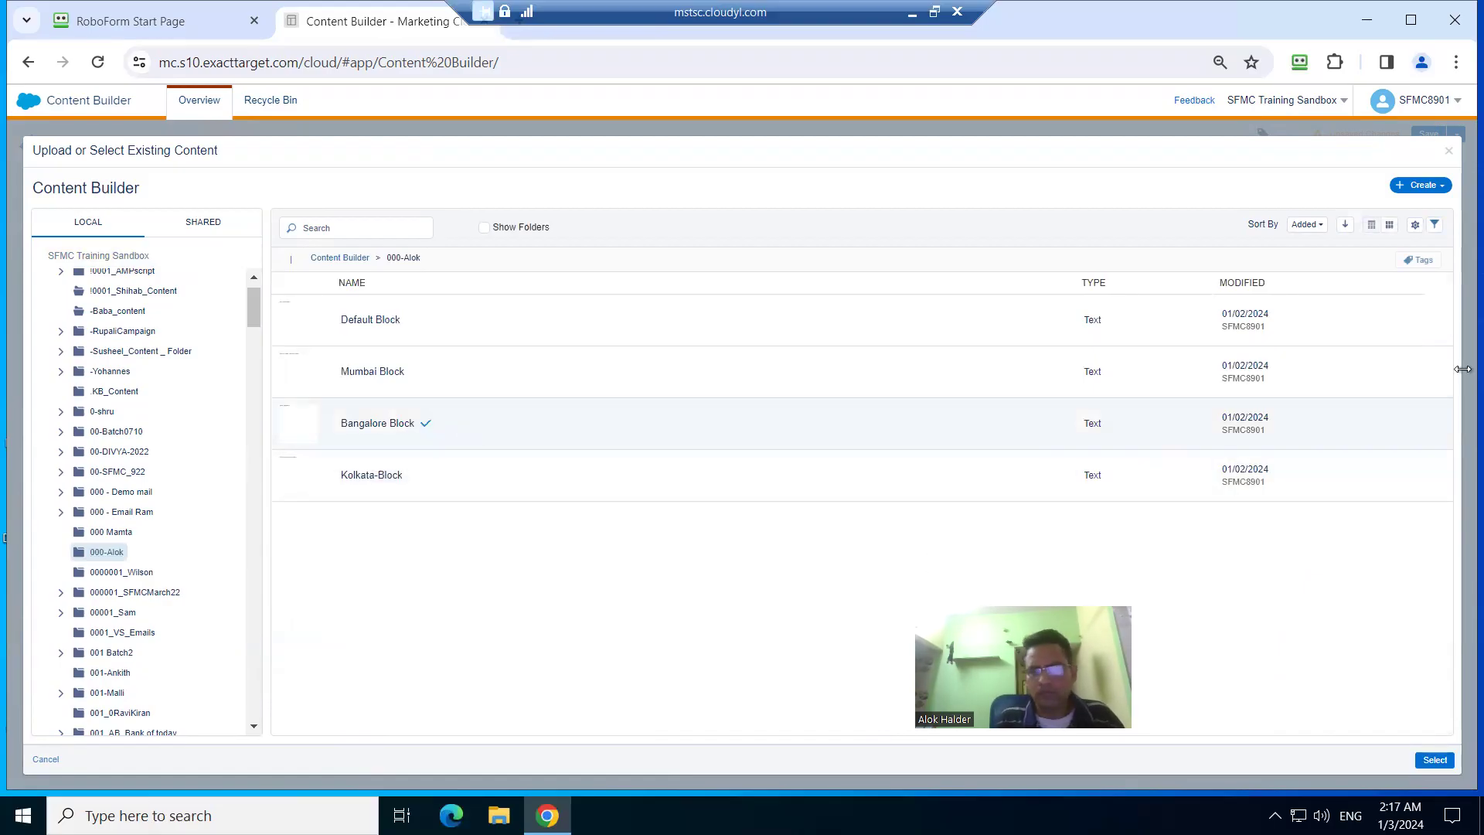
click(1435, 760)
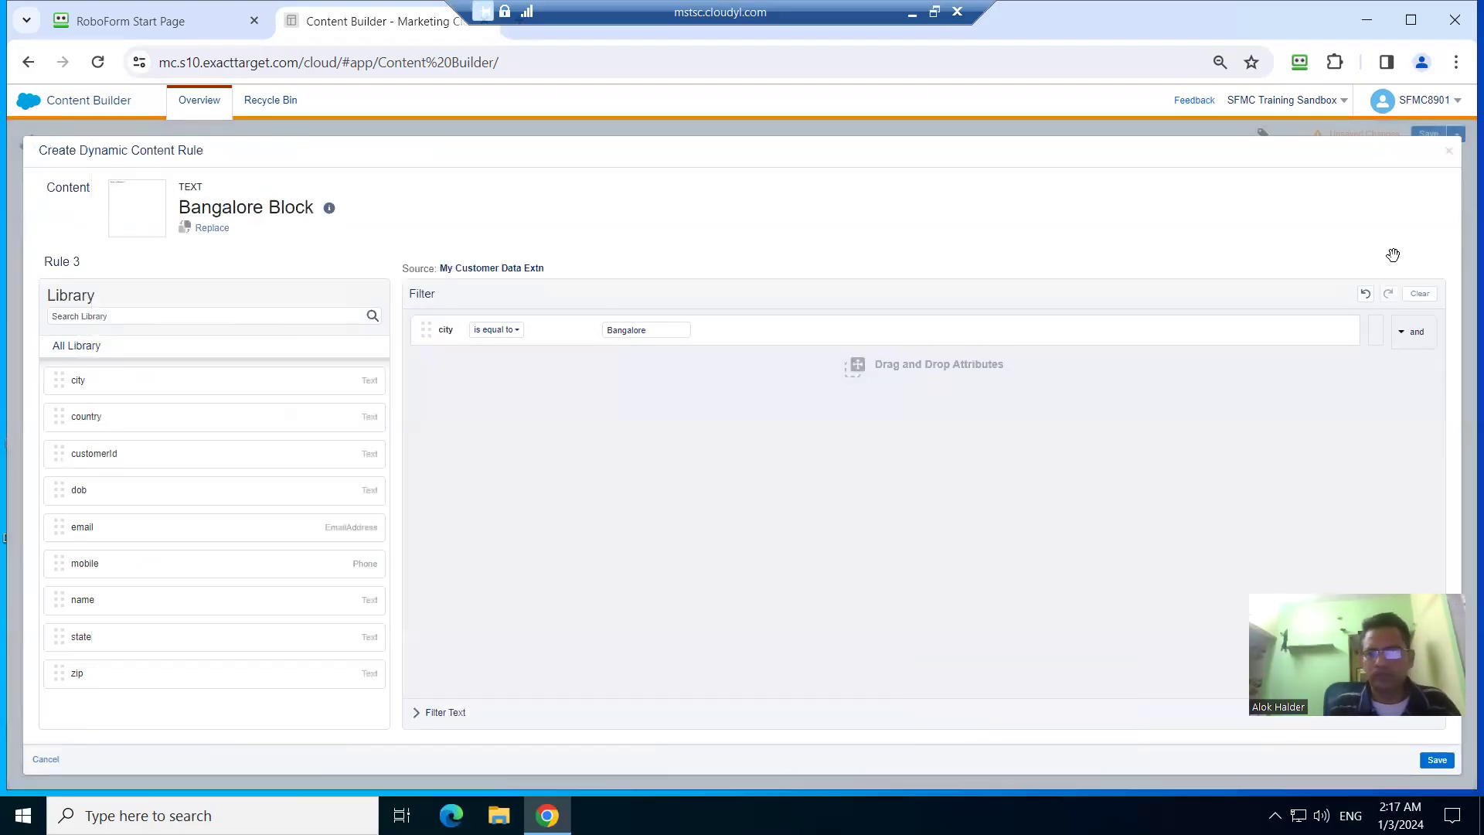
Save the Bangalore rule (Rule 3) of the dynamic block.
click(1435, 760)
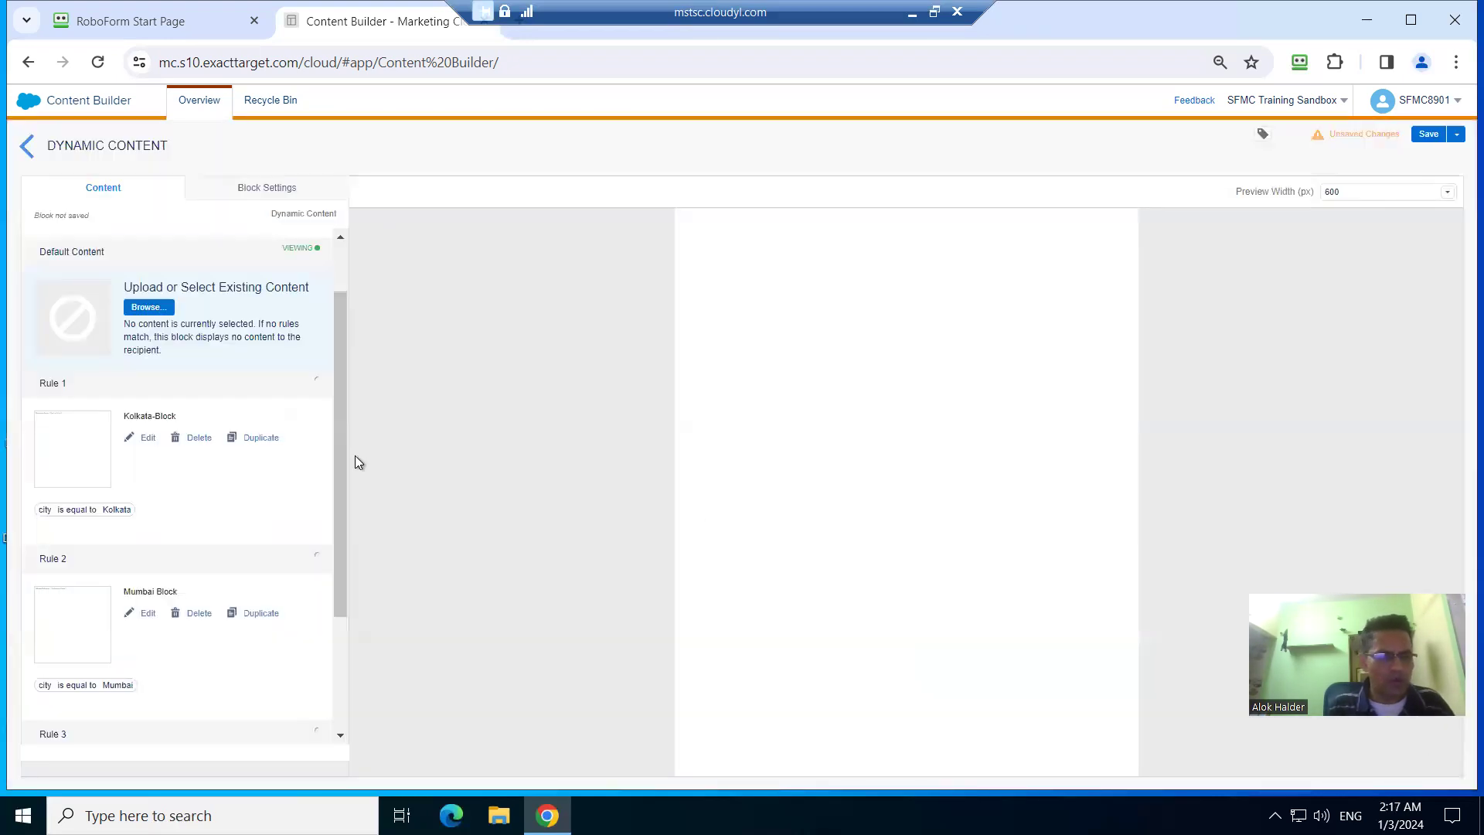
drag(340, 424, 351, 522)
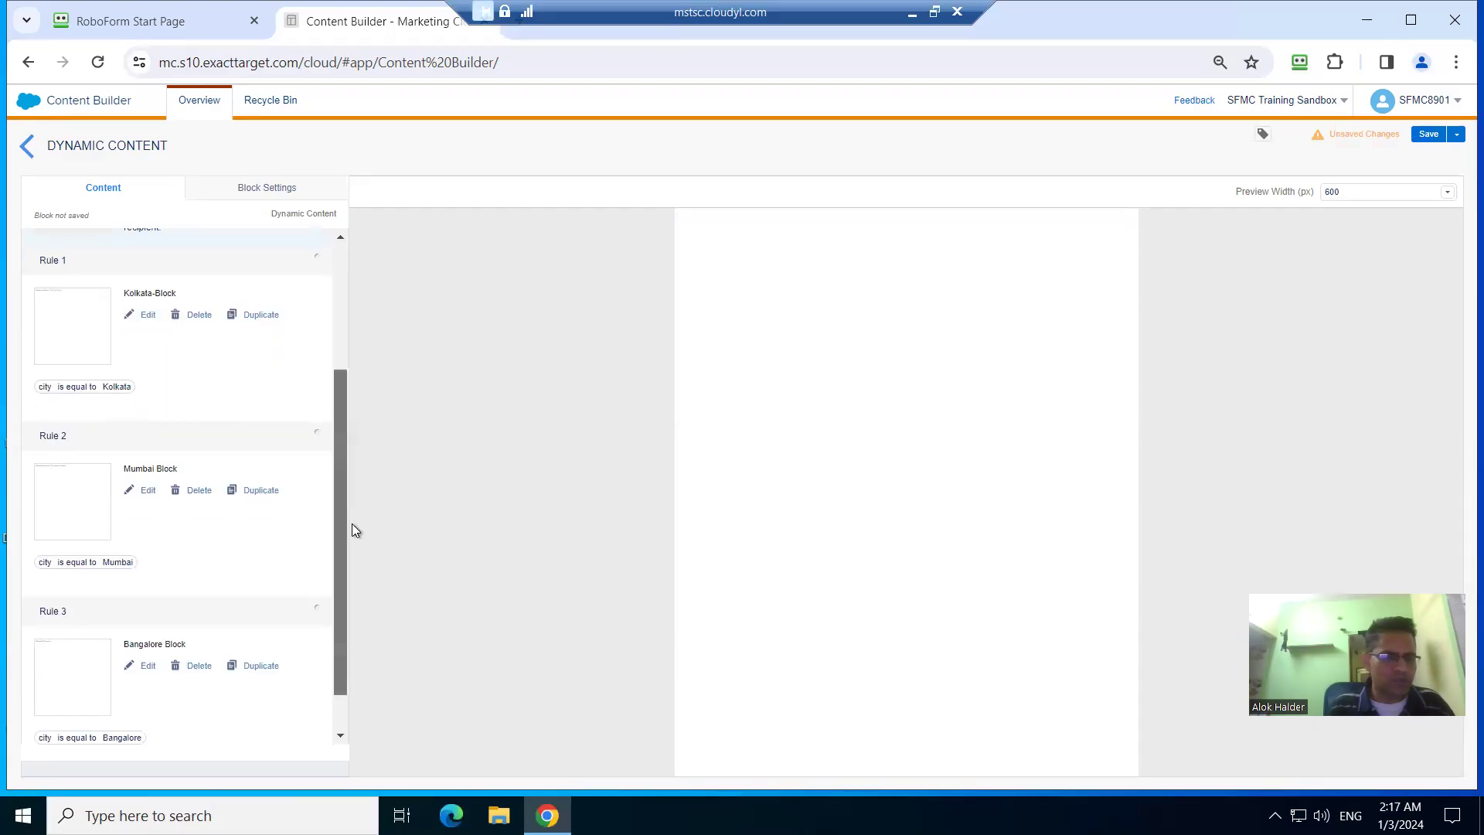
drag(354, 576, 332, 160)
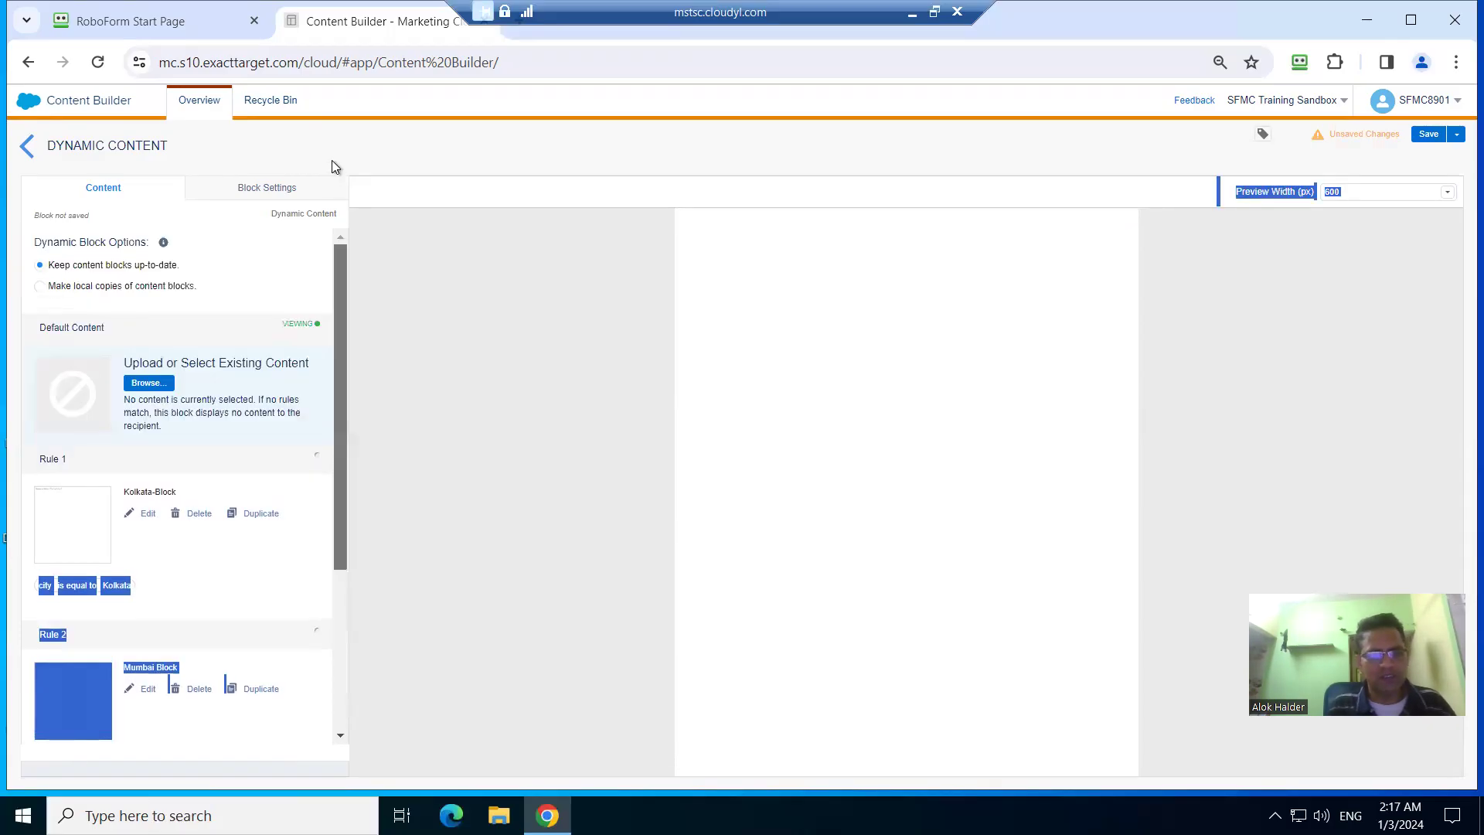
Use Default Block from the 000-Alok folder as the default content and save the block.
click(149, 383)
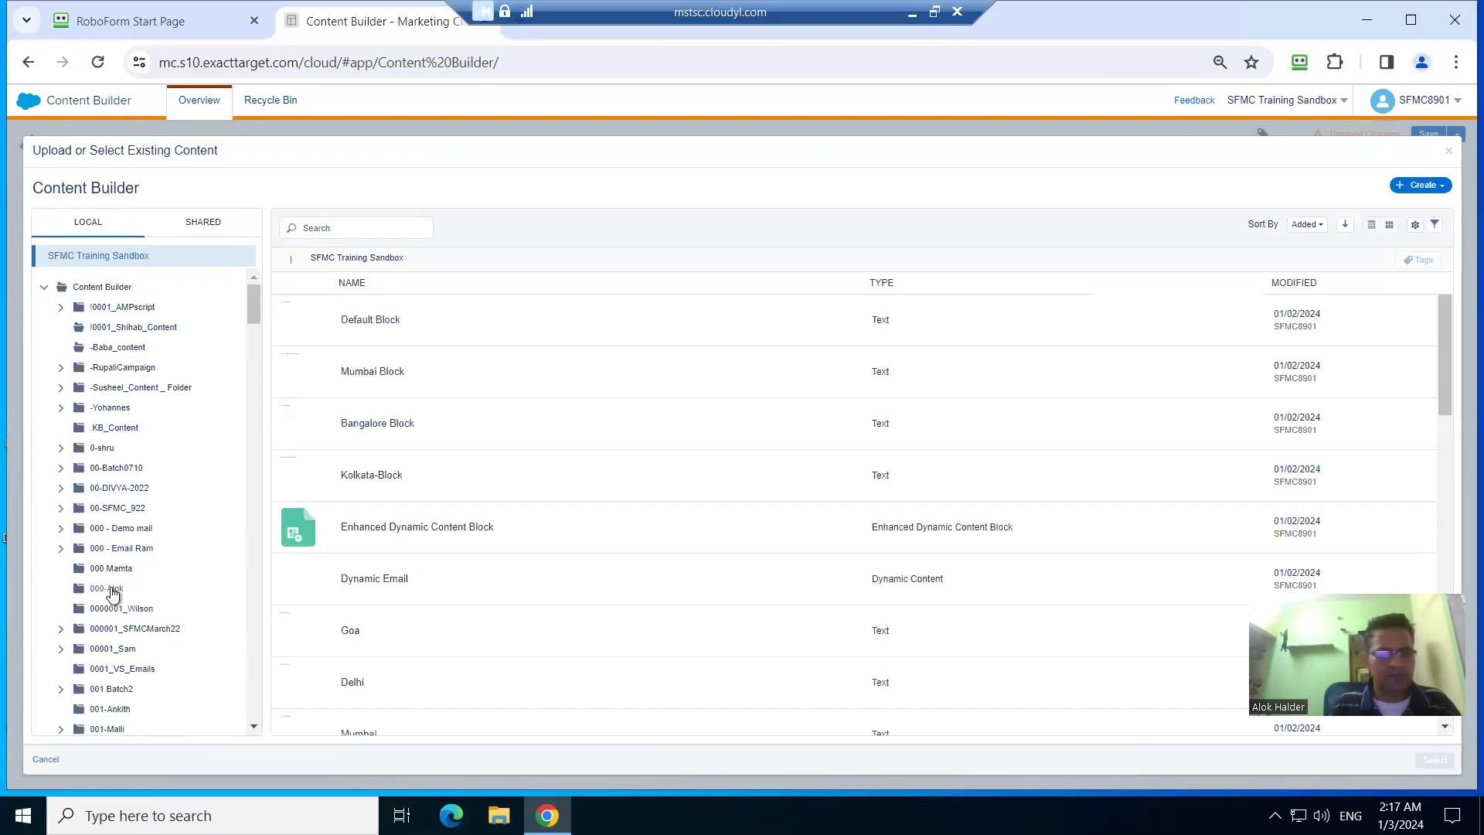
click(111, 592)
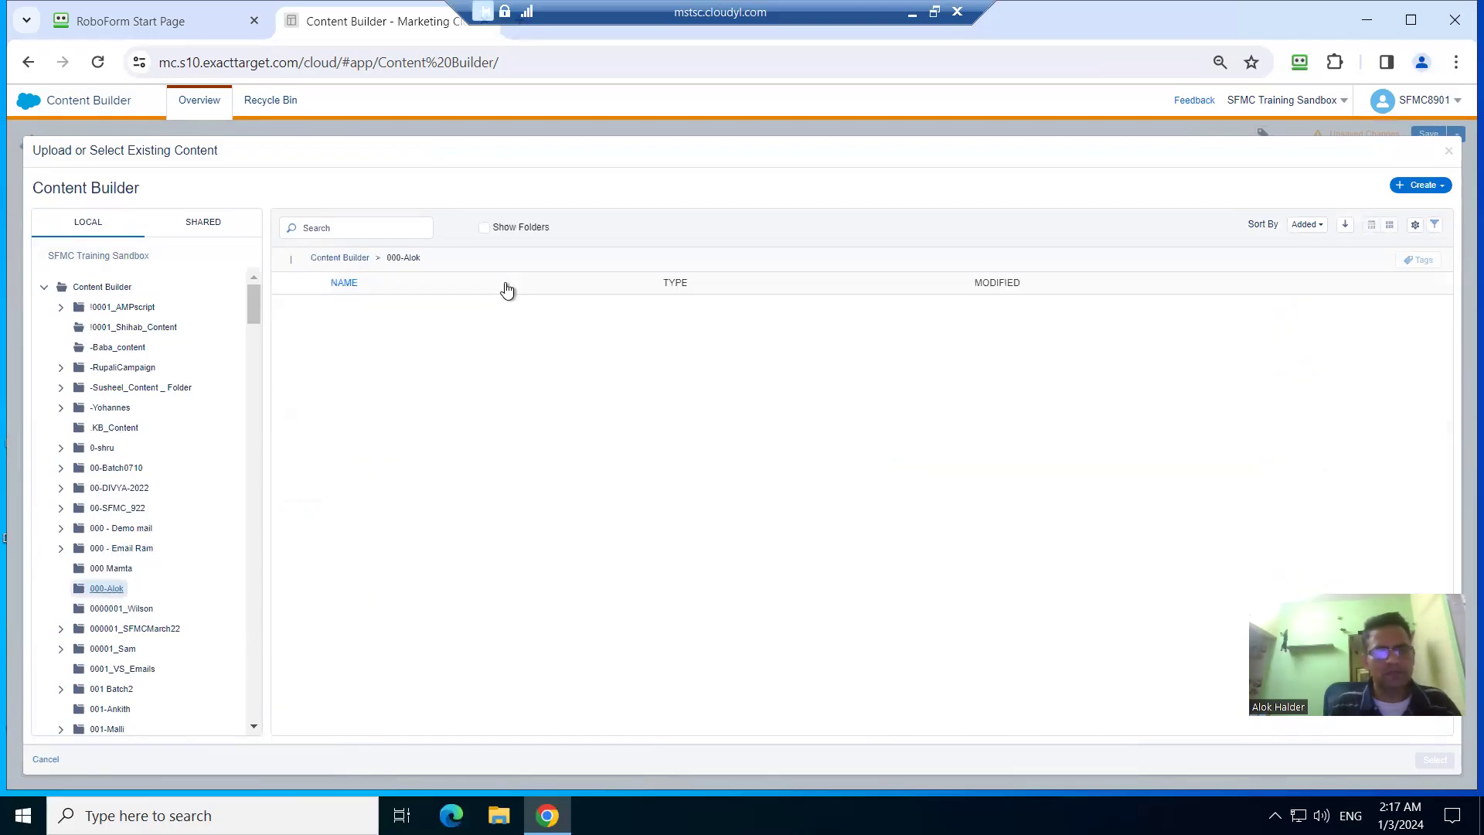
click(400, 323)
click(1434, 761)
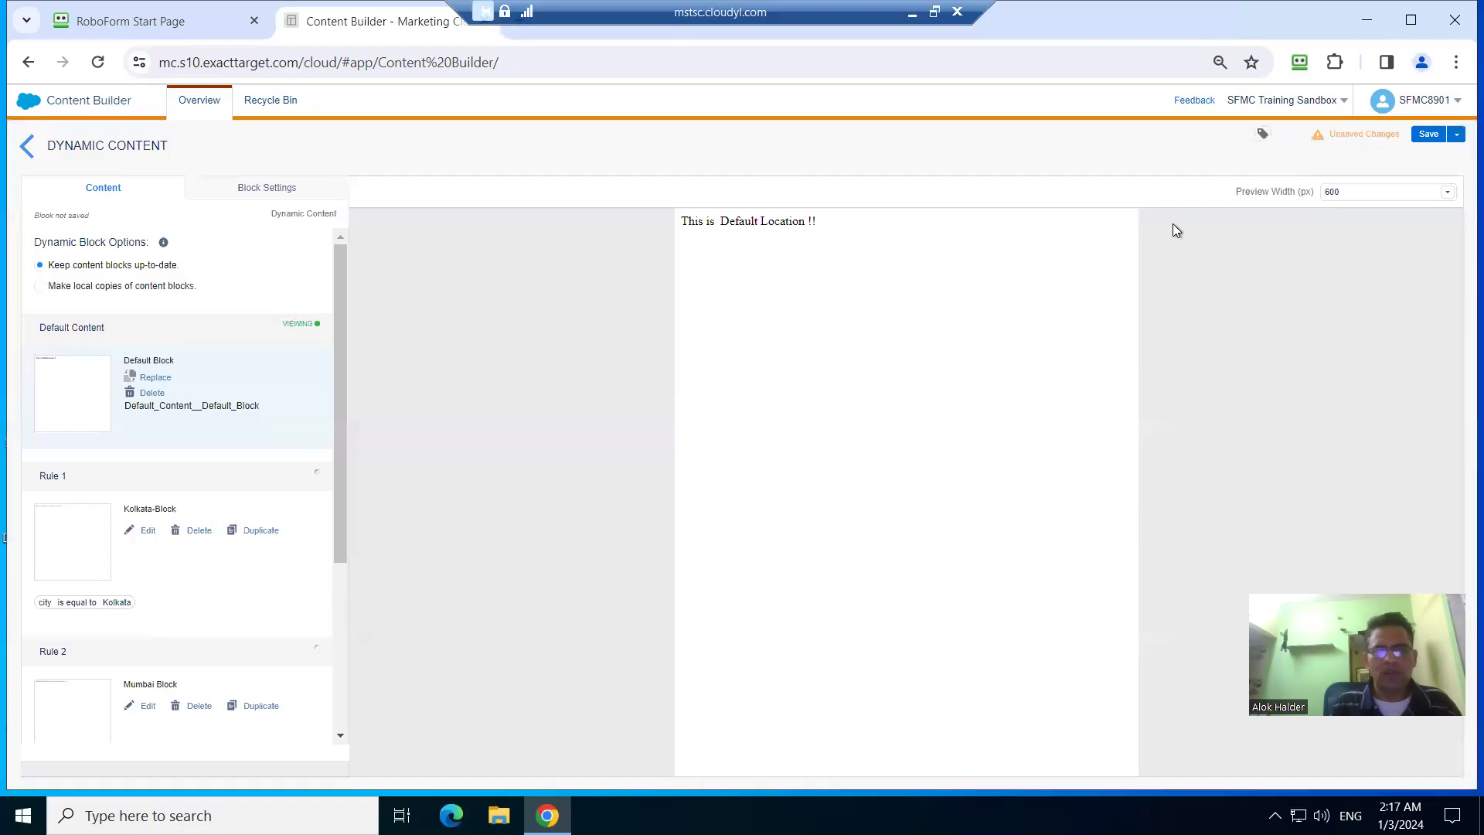
click(1428, 136)
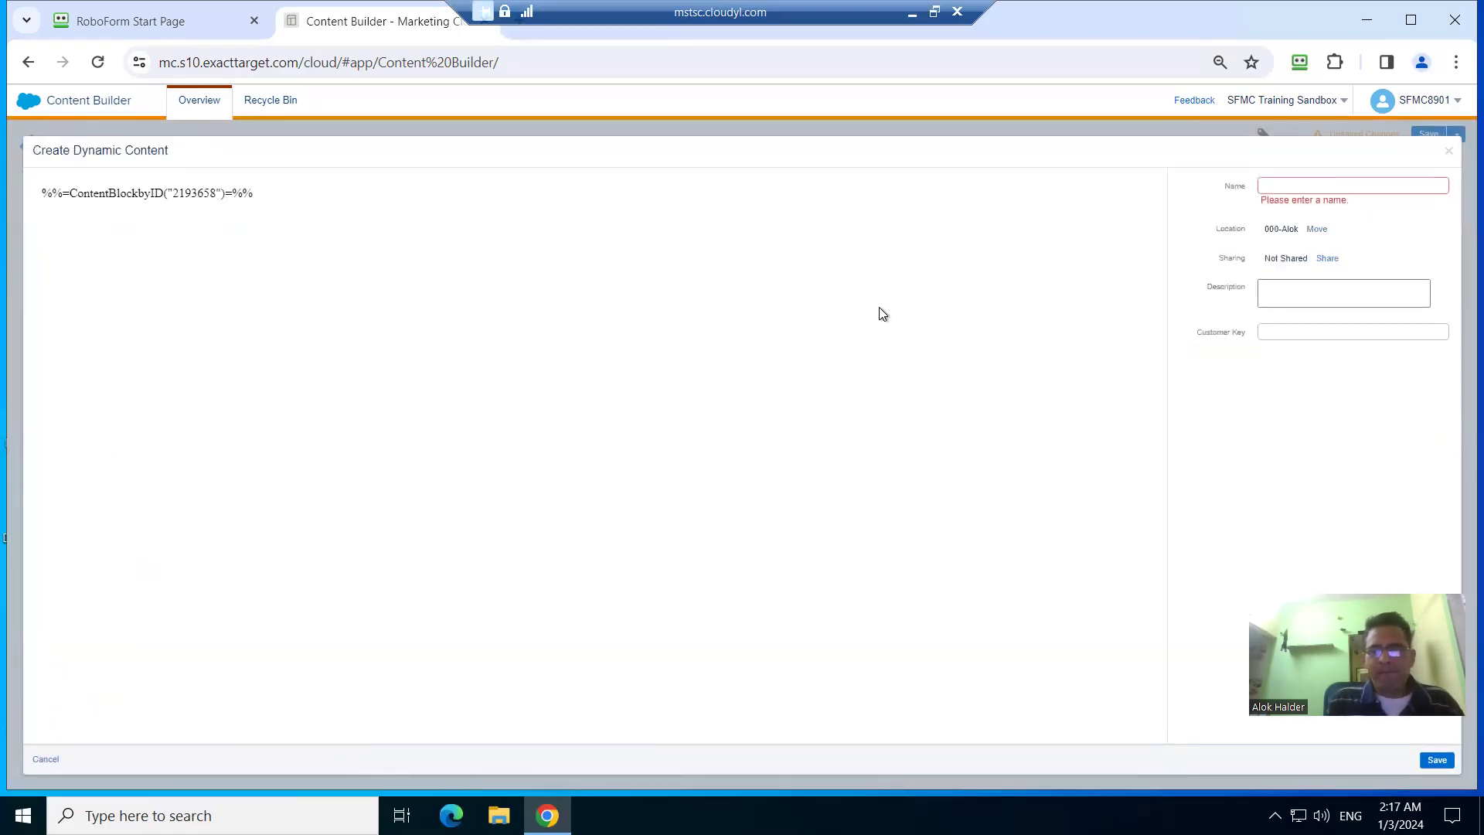
Name the dynamic block 'Dynamic Content Block' and save it.
click(1312, 184)
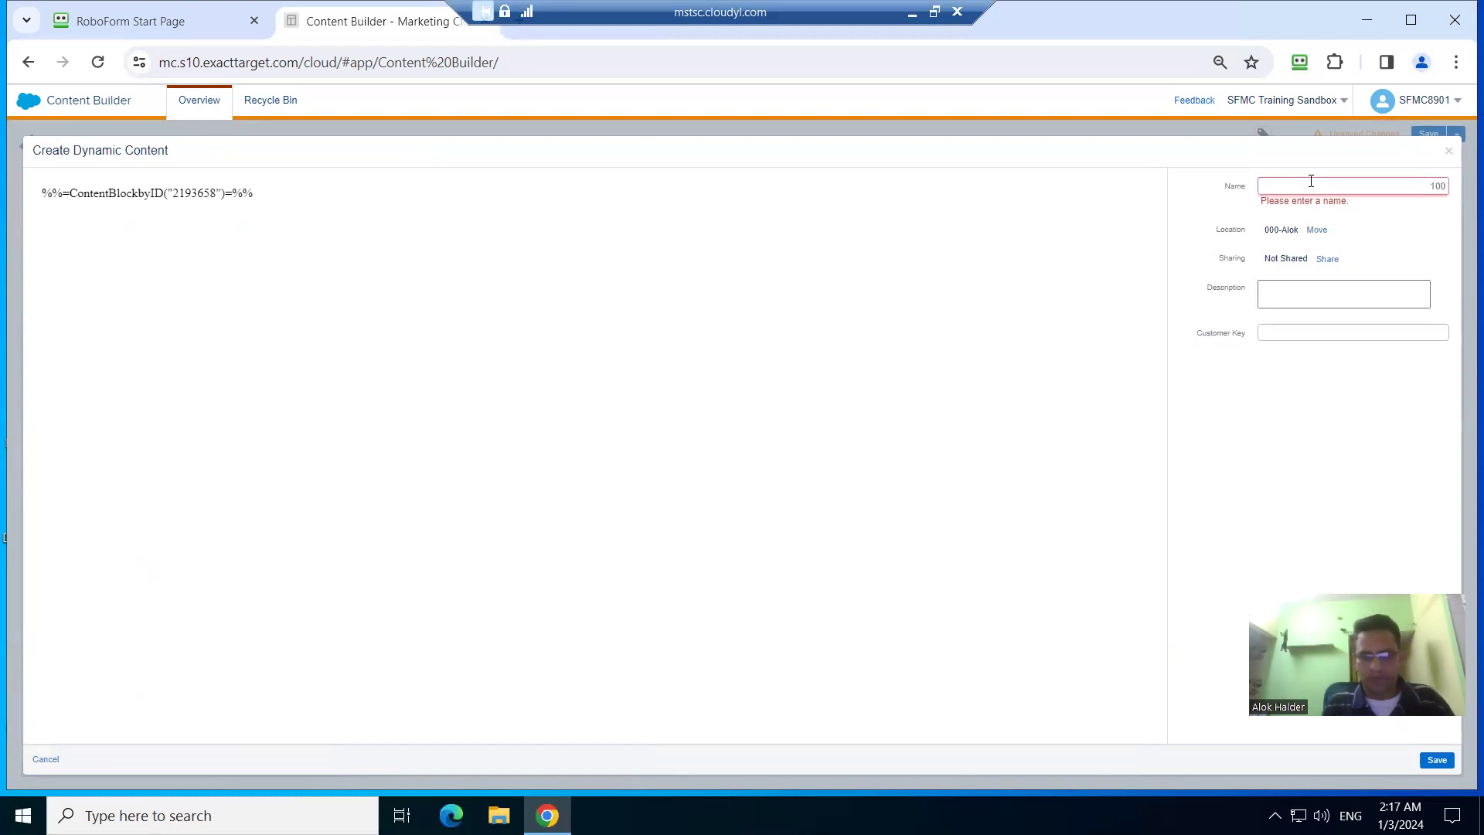
text(THis)
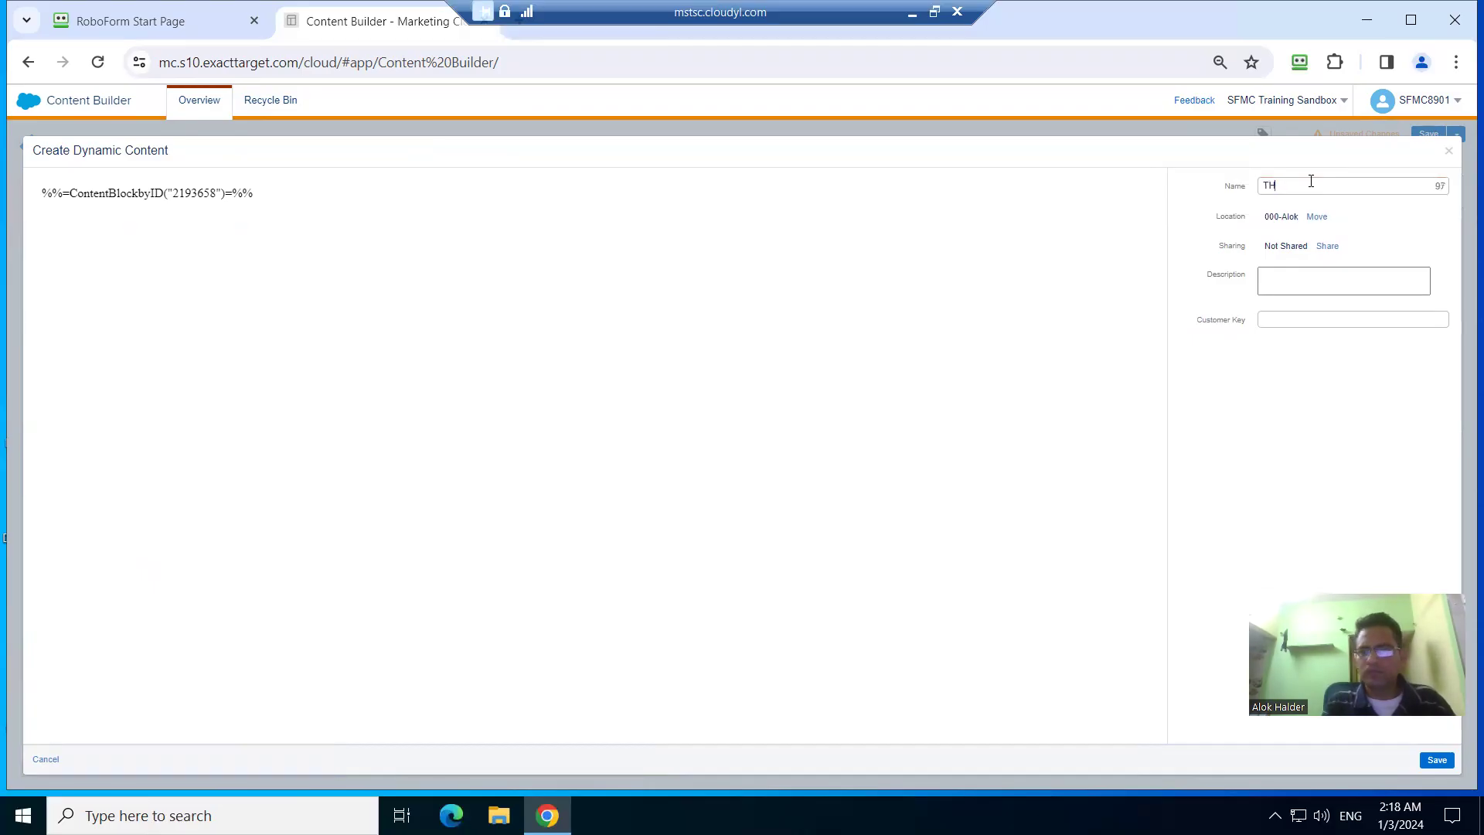
click(1451, 154)
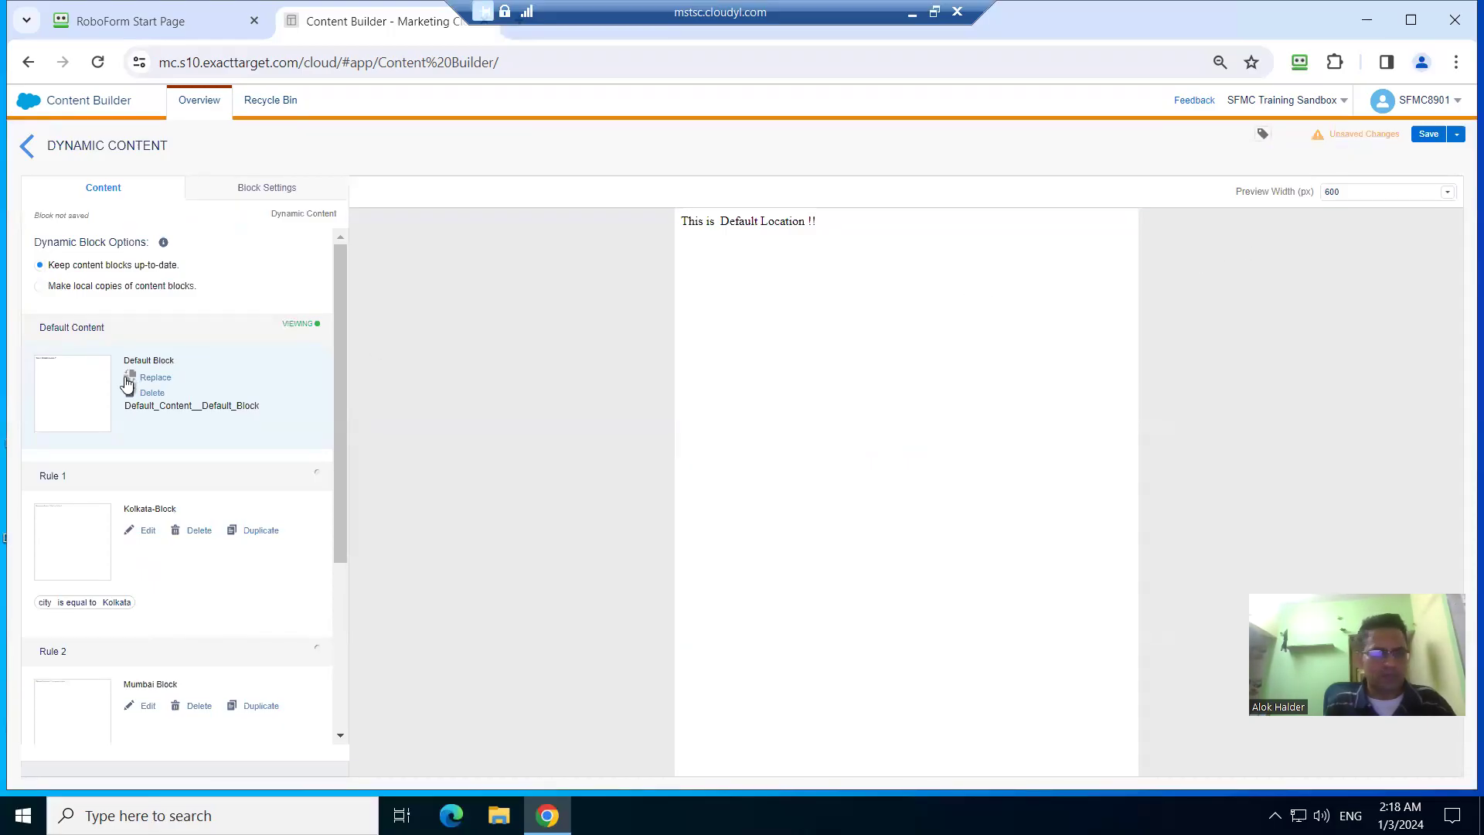
click(1427, 135)
click(1316, 189)
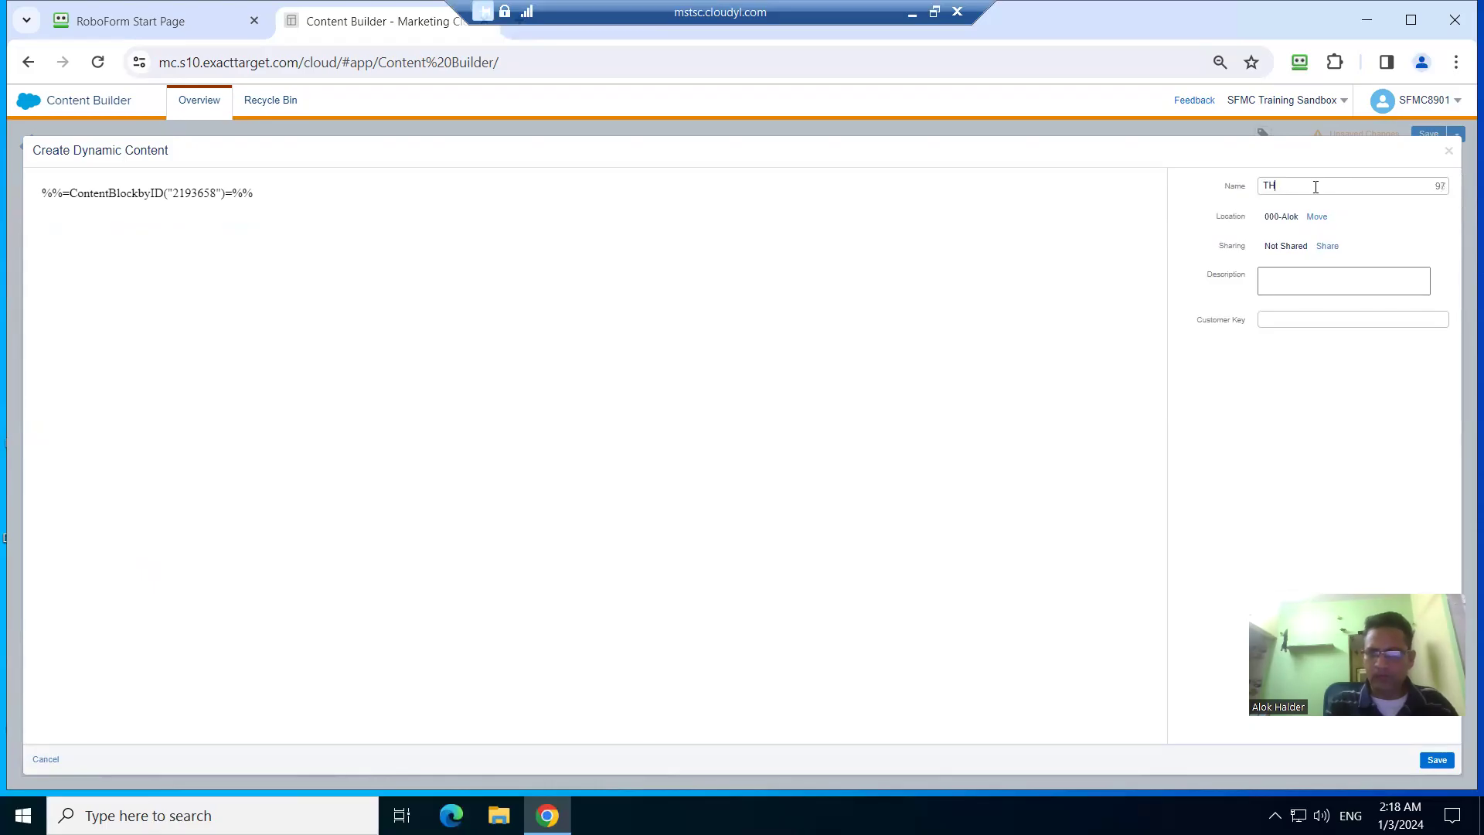
key(BackSpace)
key(BackSpace)
key(BackSpace)
text(D)
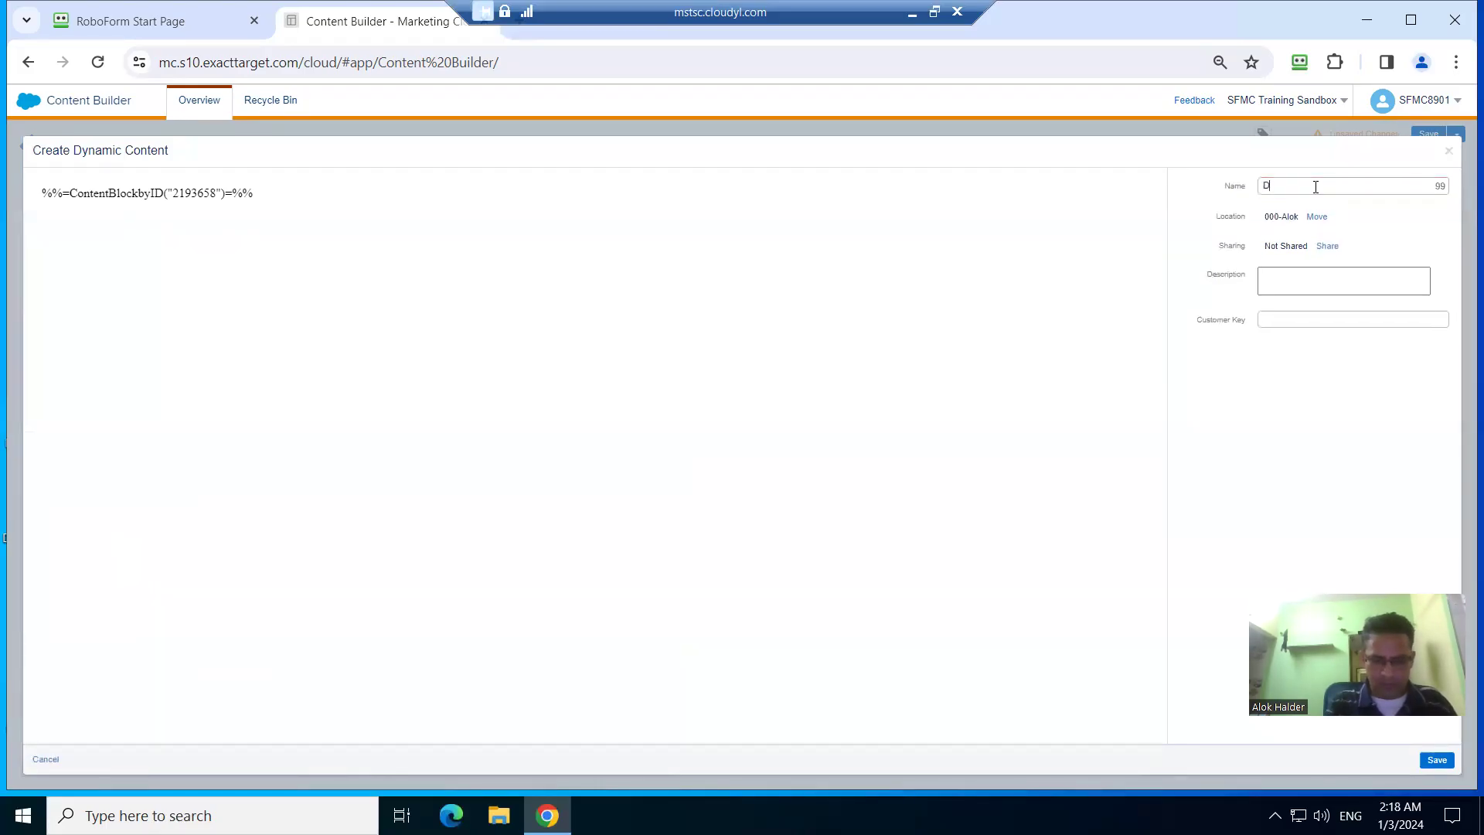
text(ynamix )
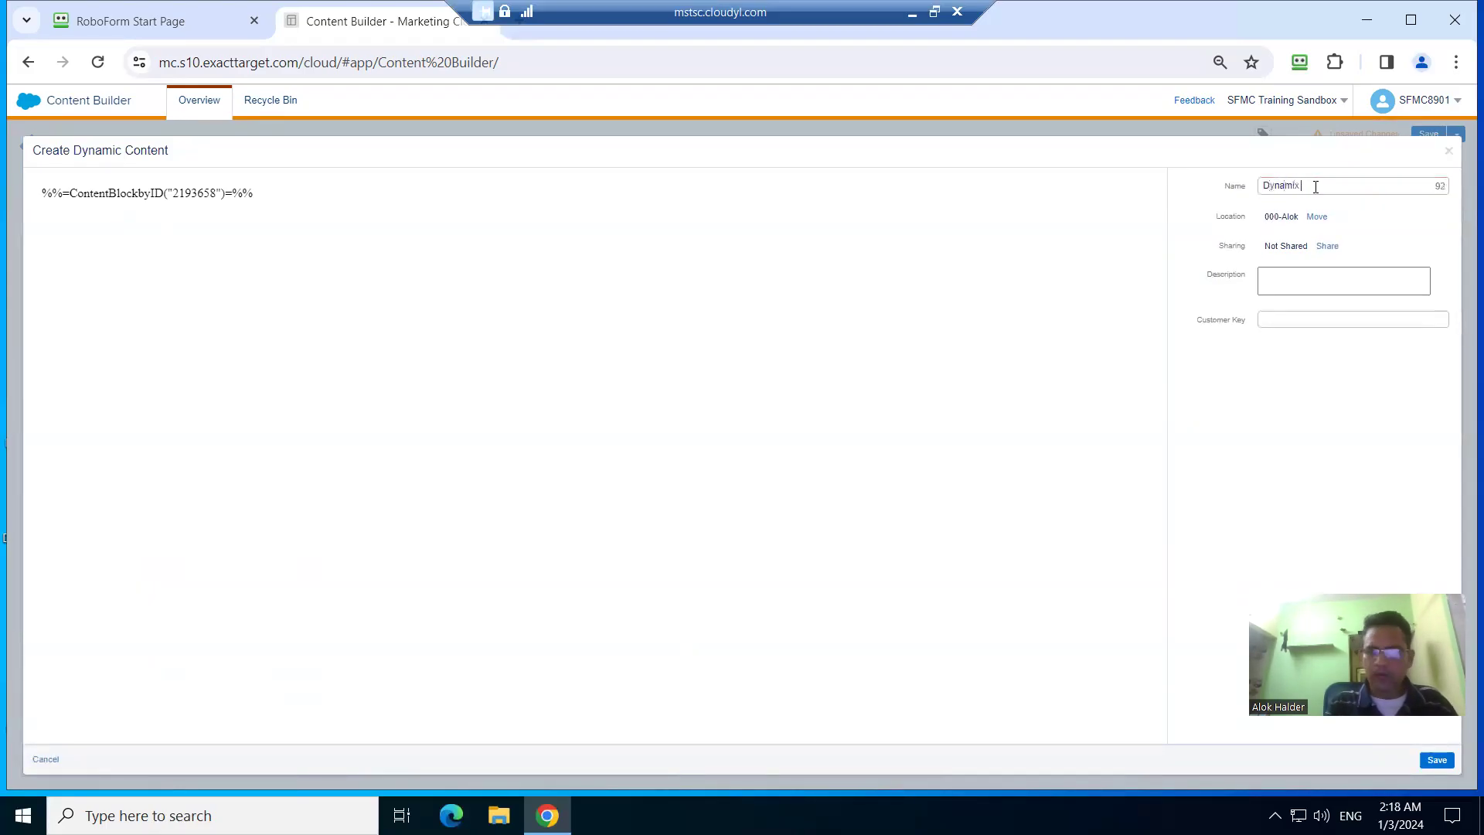
key(BackSpace)
key(BackSpace)
text(cC)
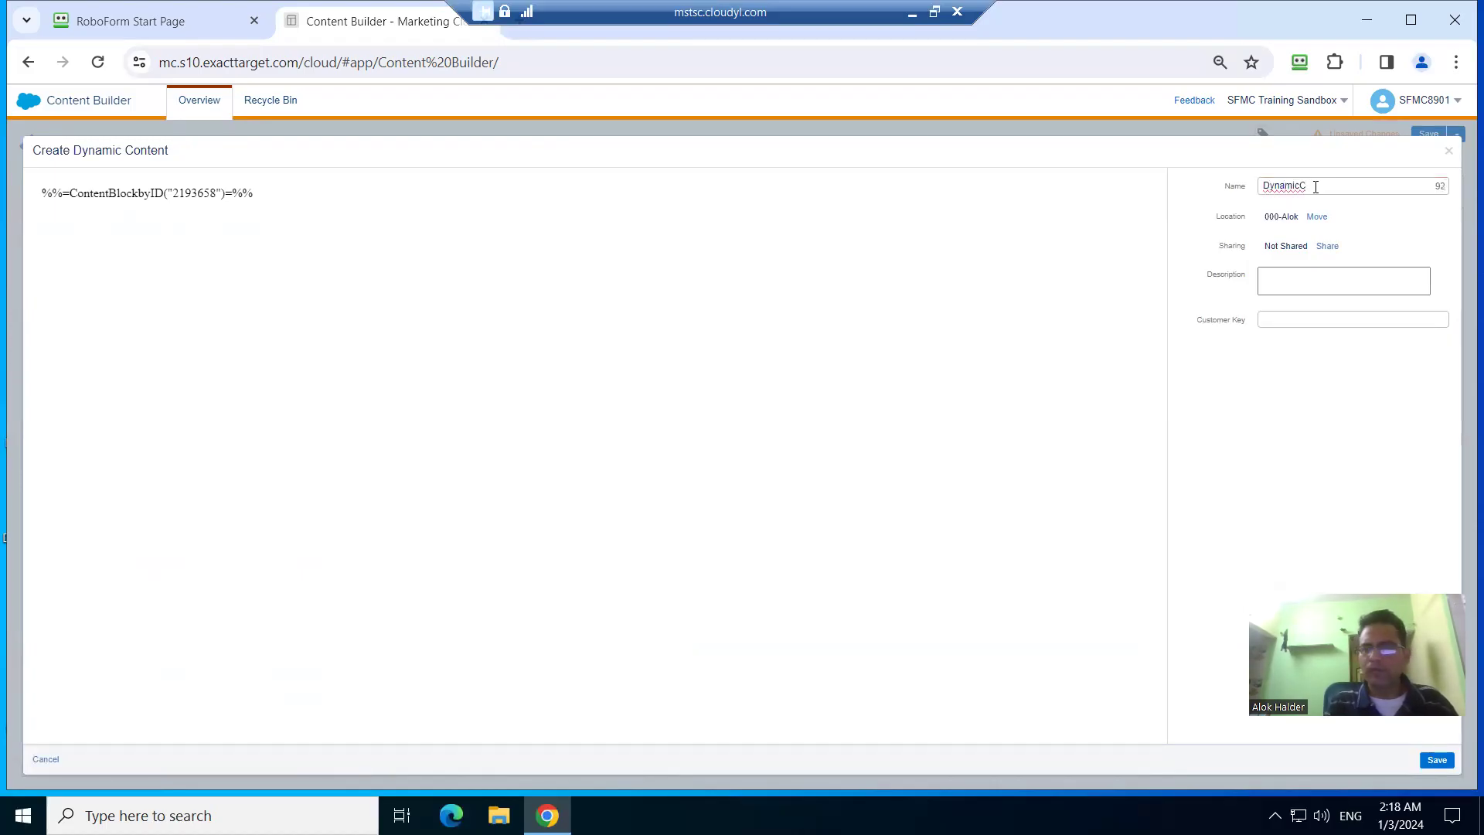
key(BackSpace)
text( Content)
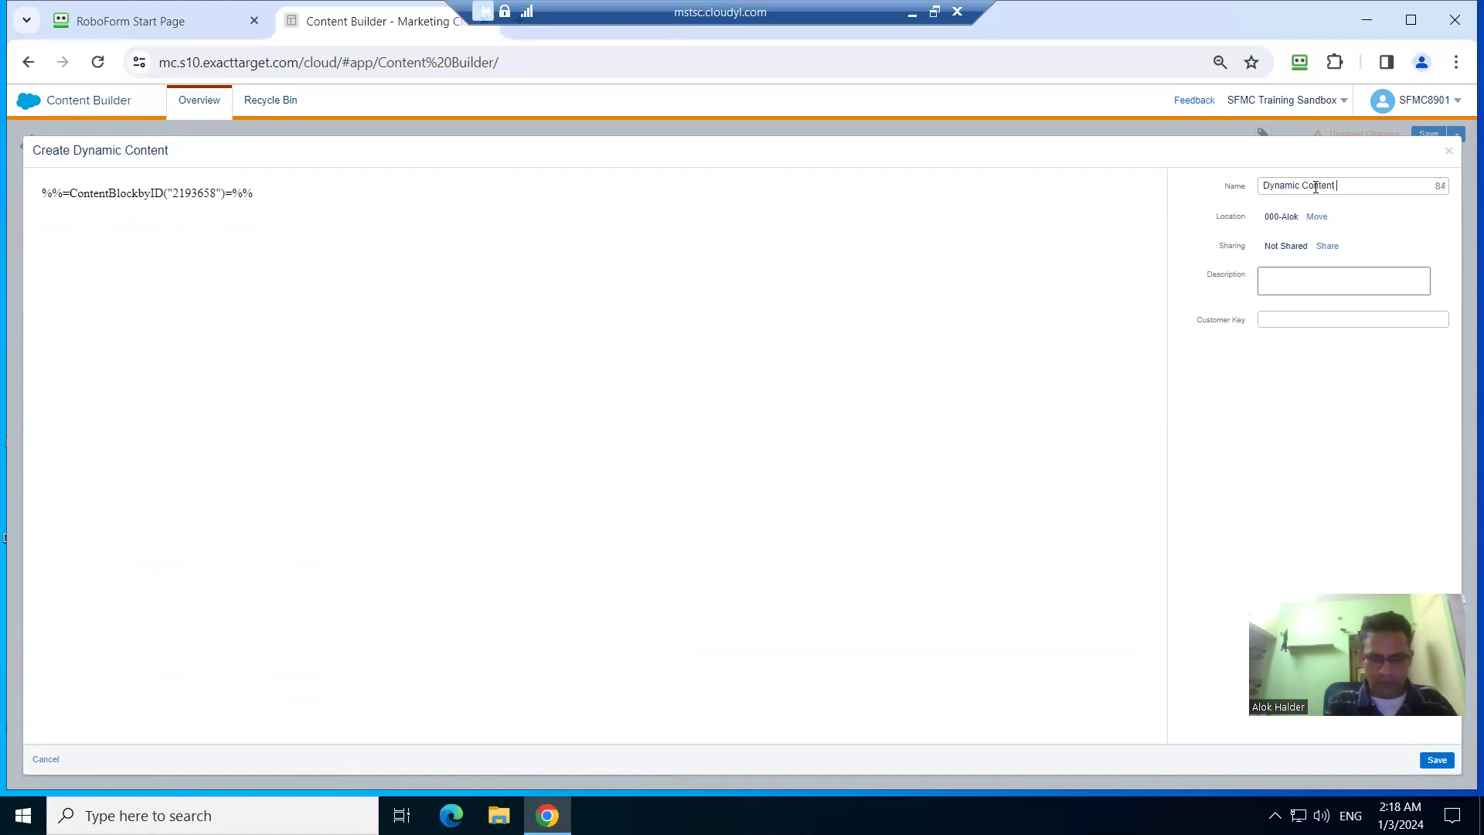
text( Block)
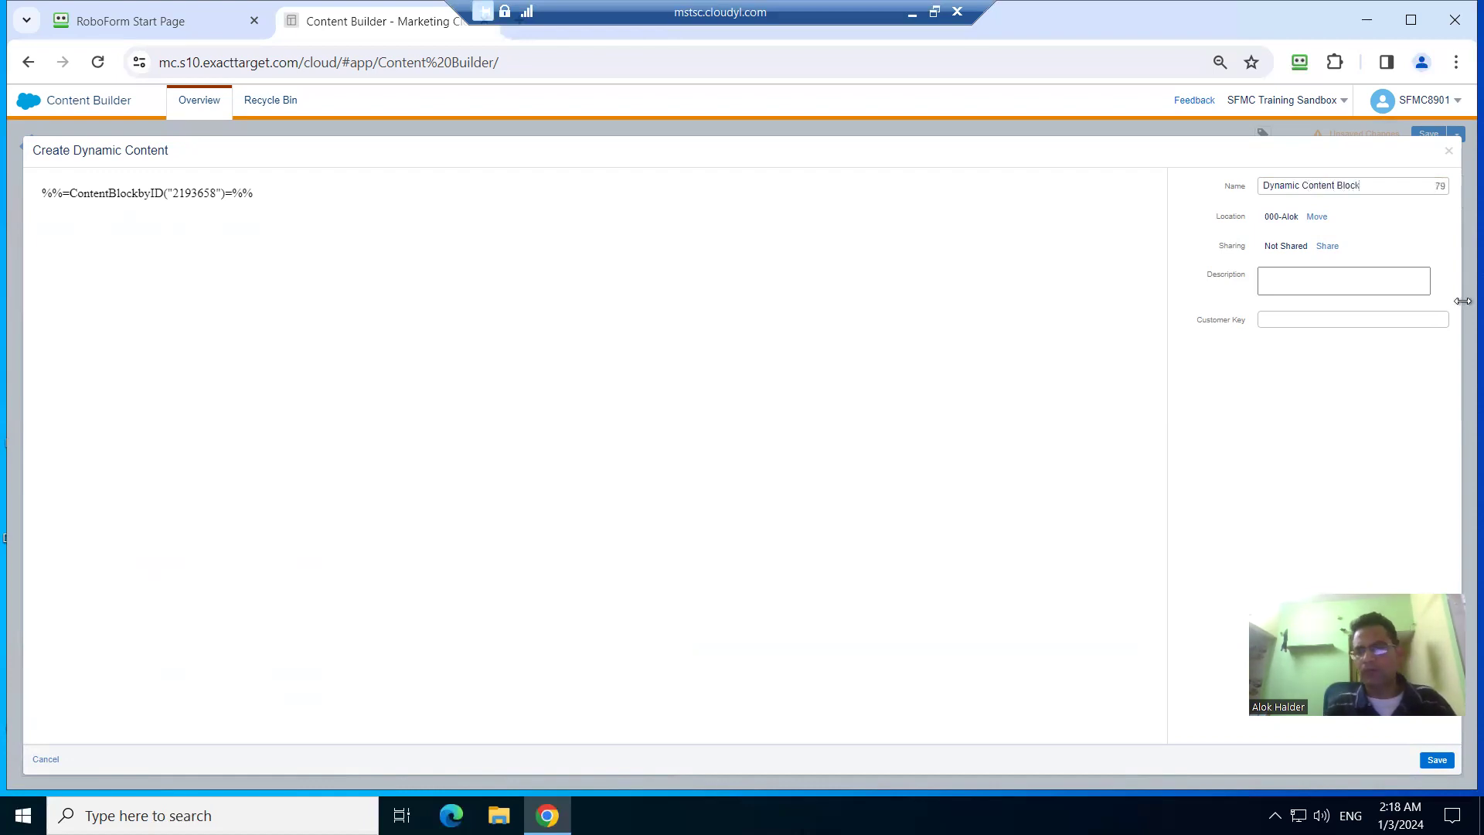
click(1437, 760)
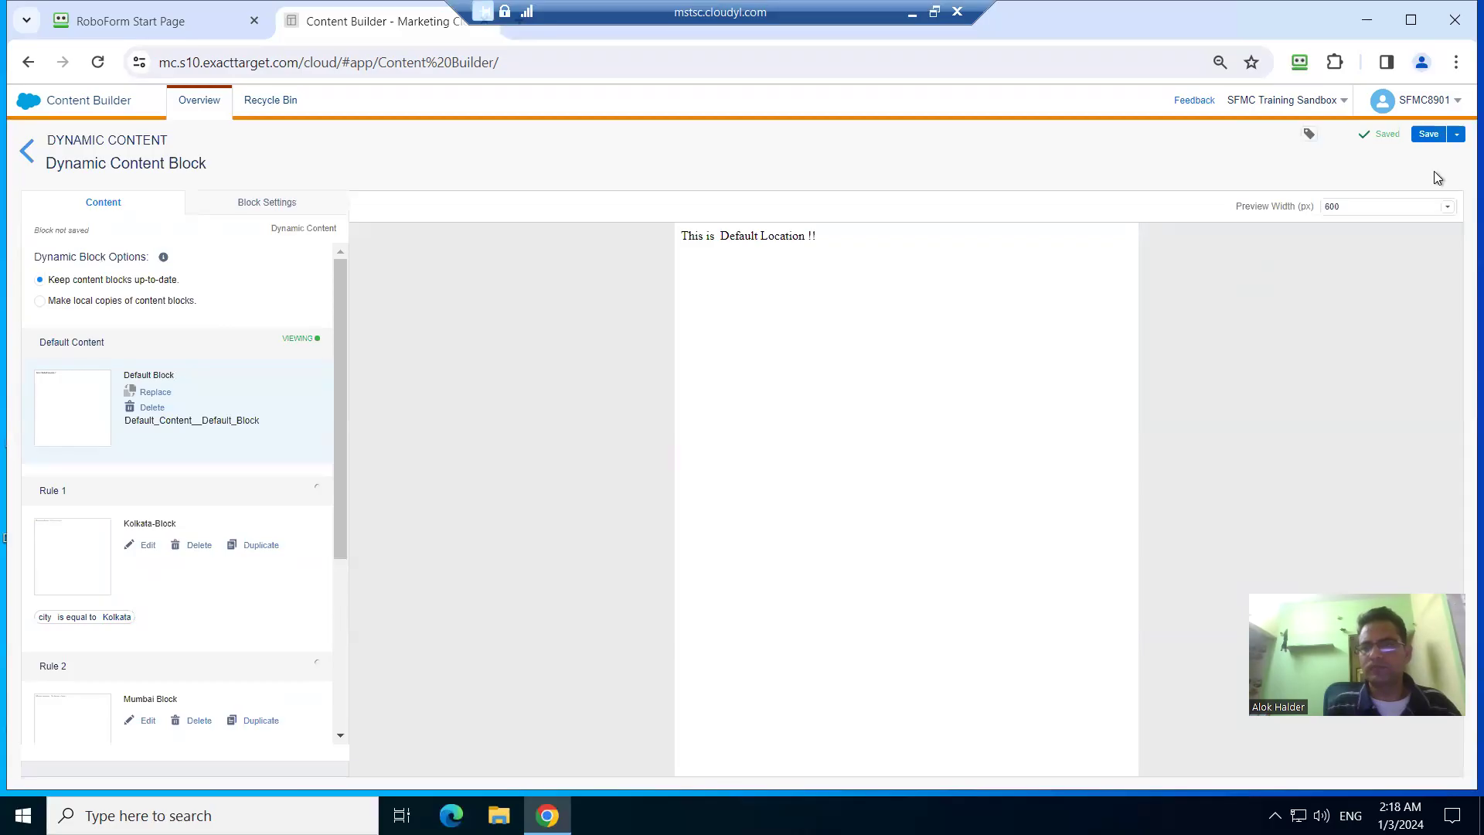
Save the dynamic block again and go to Email Studio's Email app.
click(1426, 138)
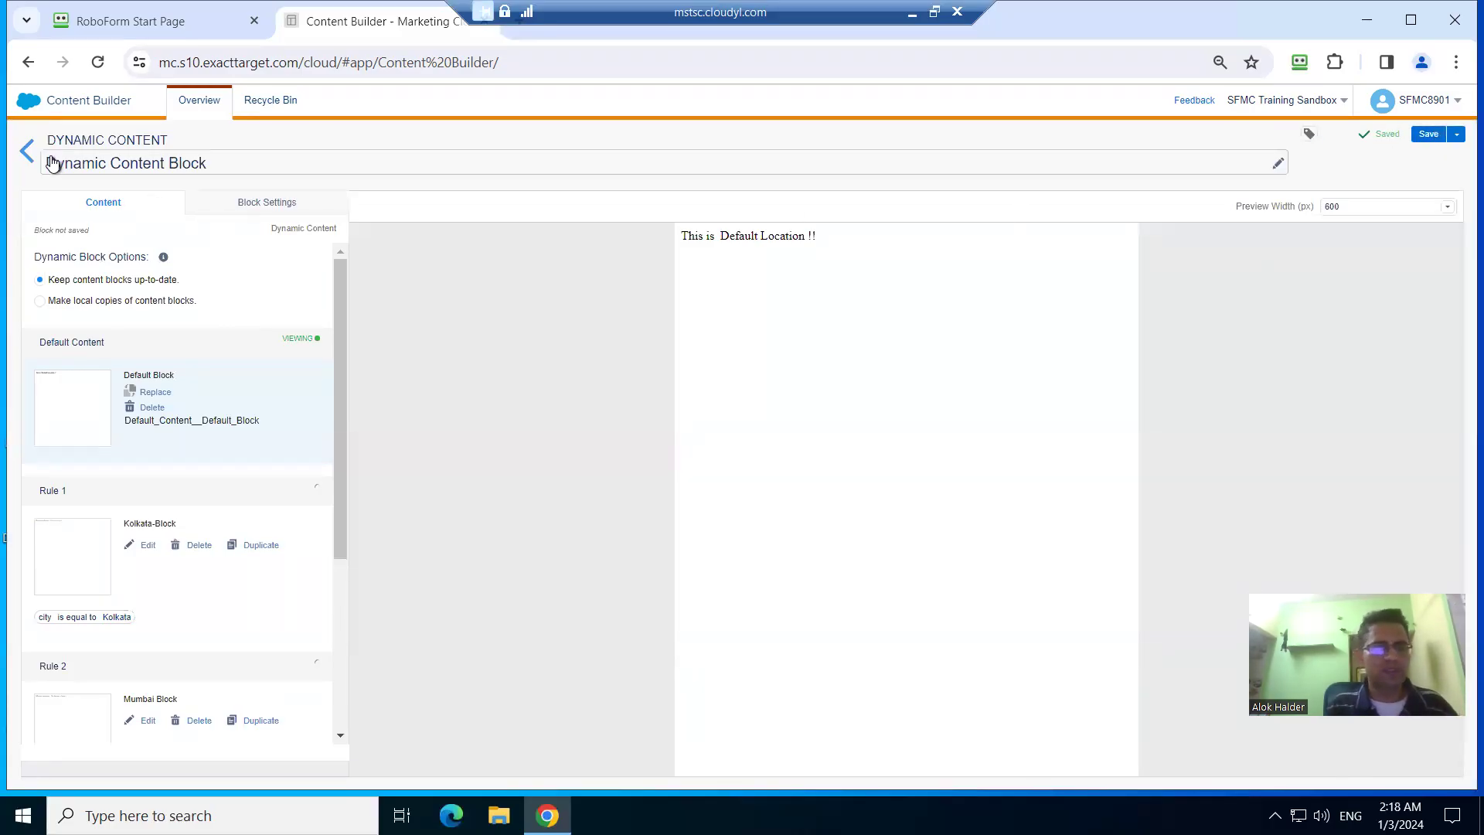
click(27, 151)
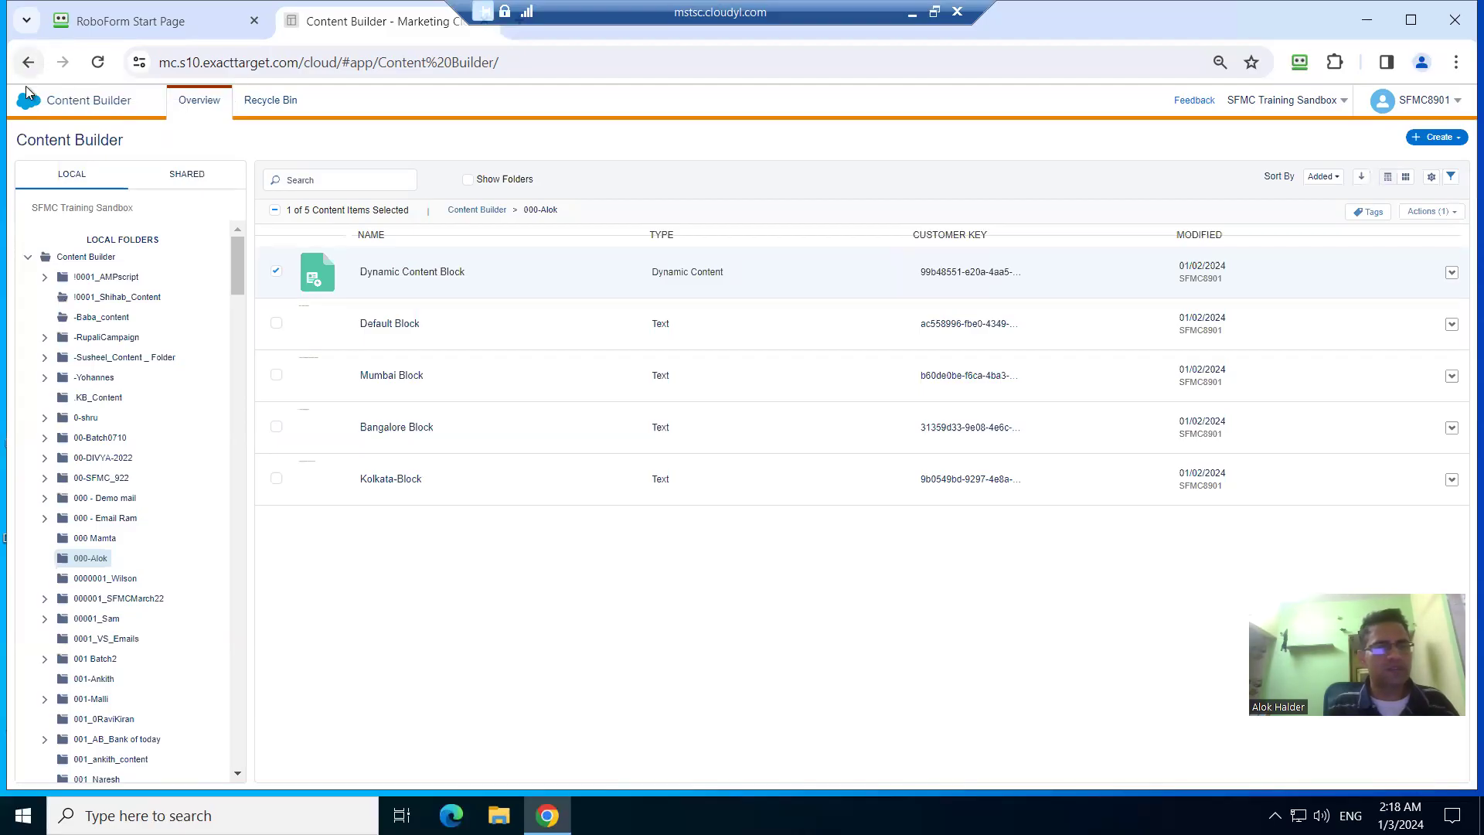
mouse_move(28, 101)
mouse_move(39, 190)
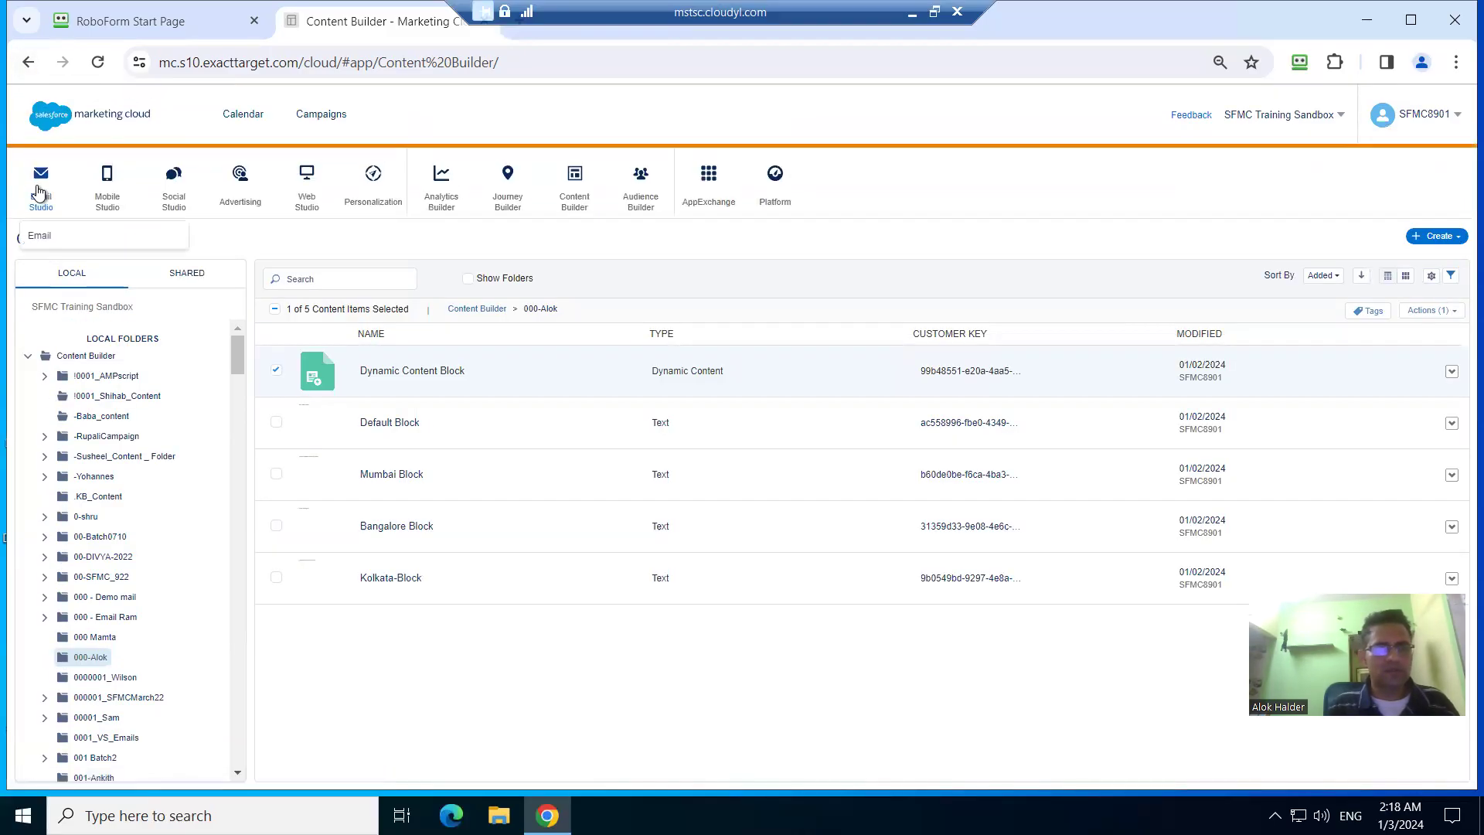
click(44, 238)
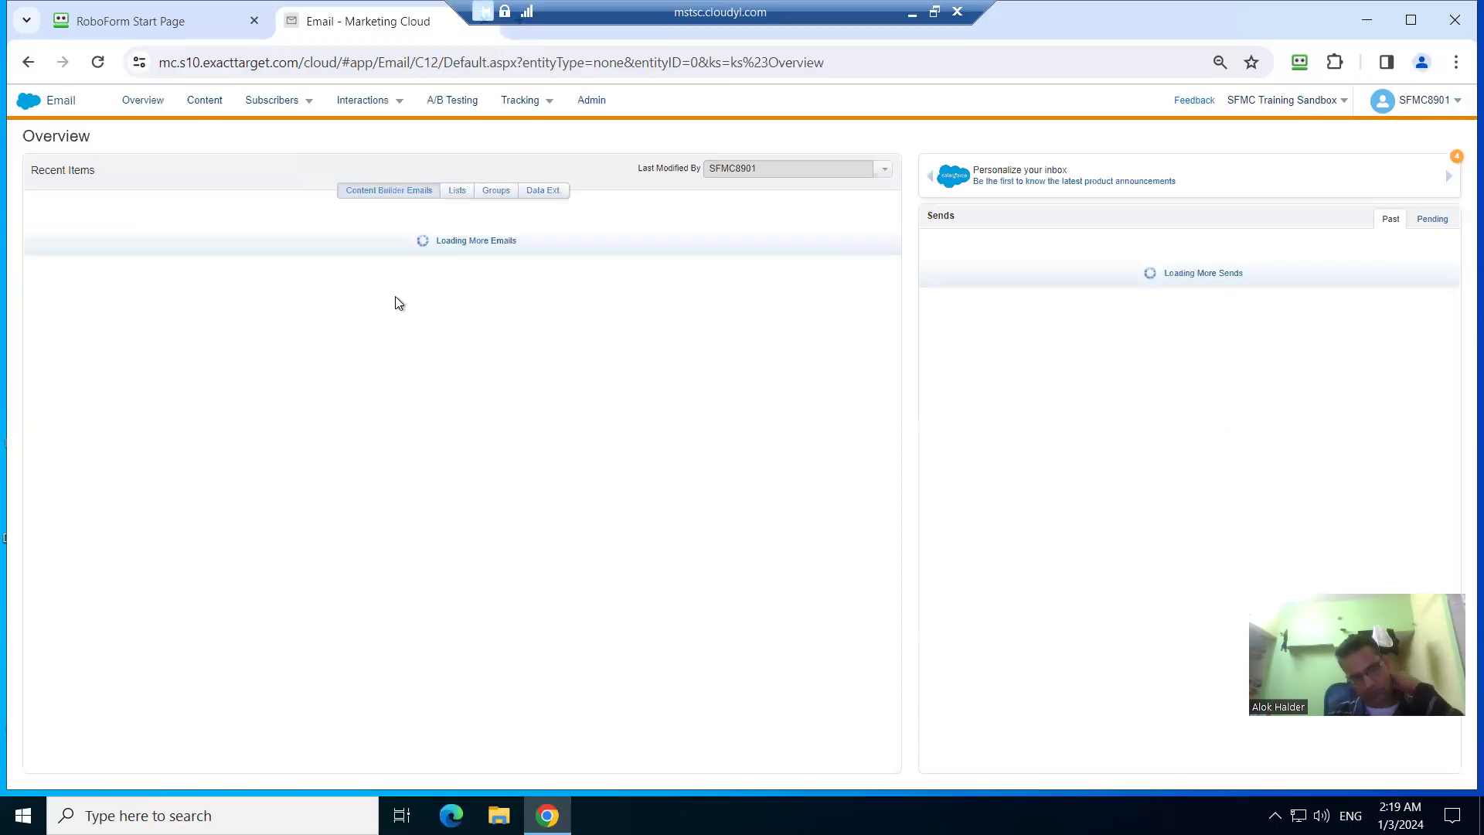
Start a new email message in the 000-Alok content folder.
click(198, 105)
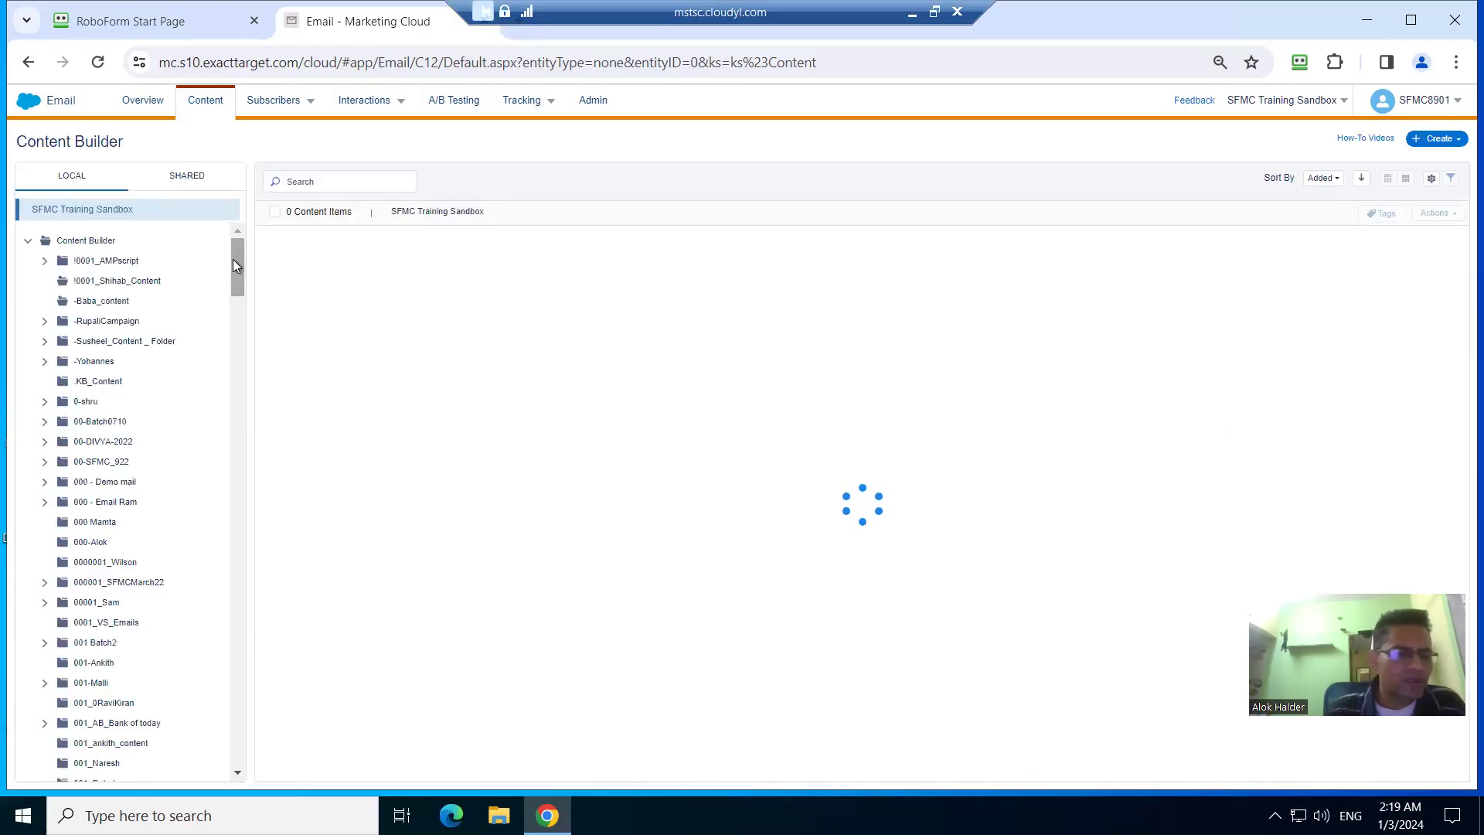
click(101, 540)
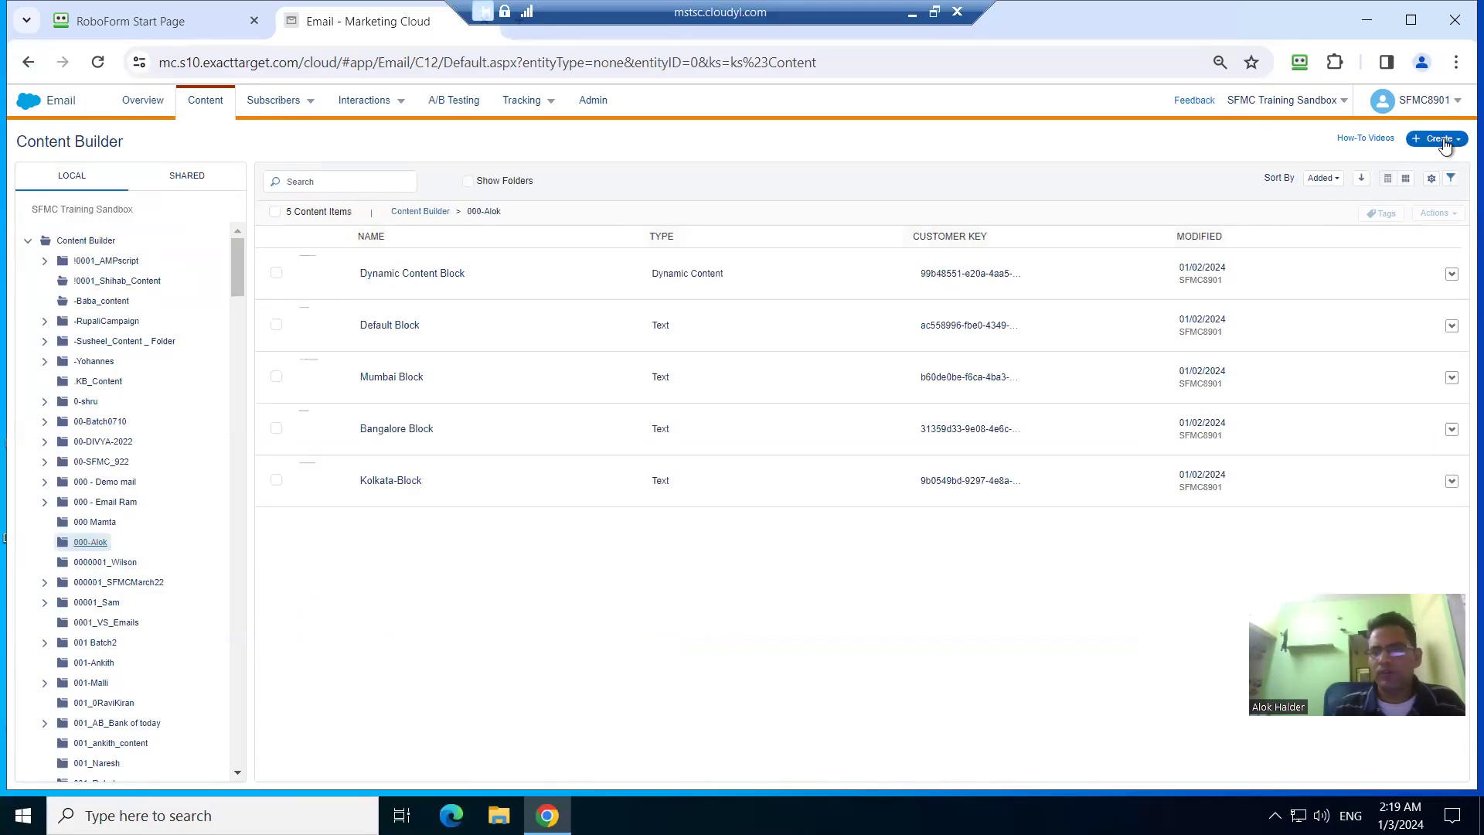
click(1459, 142)
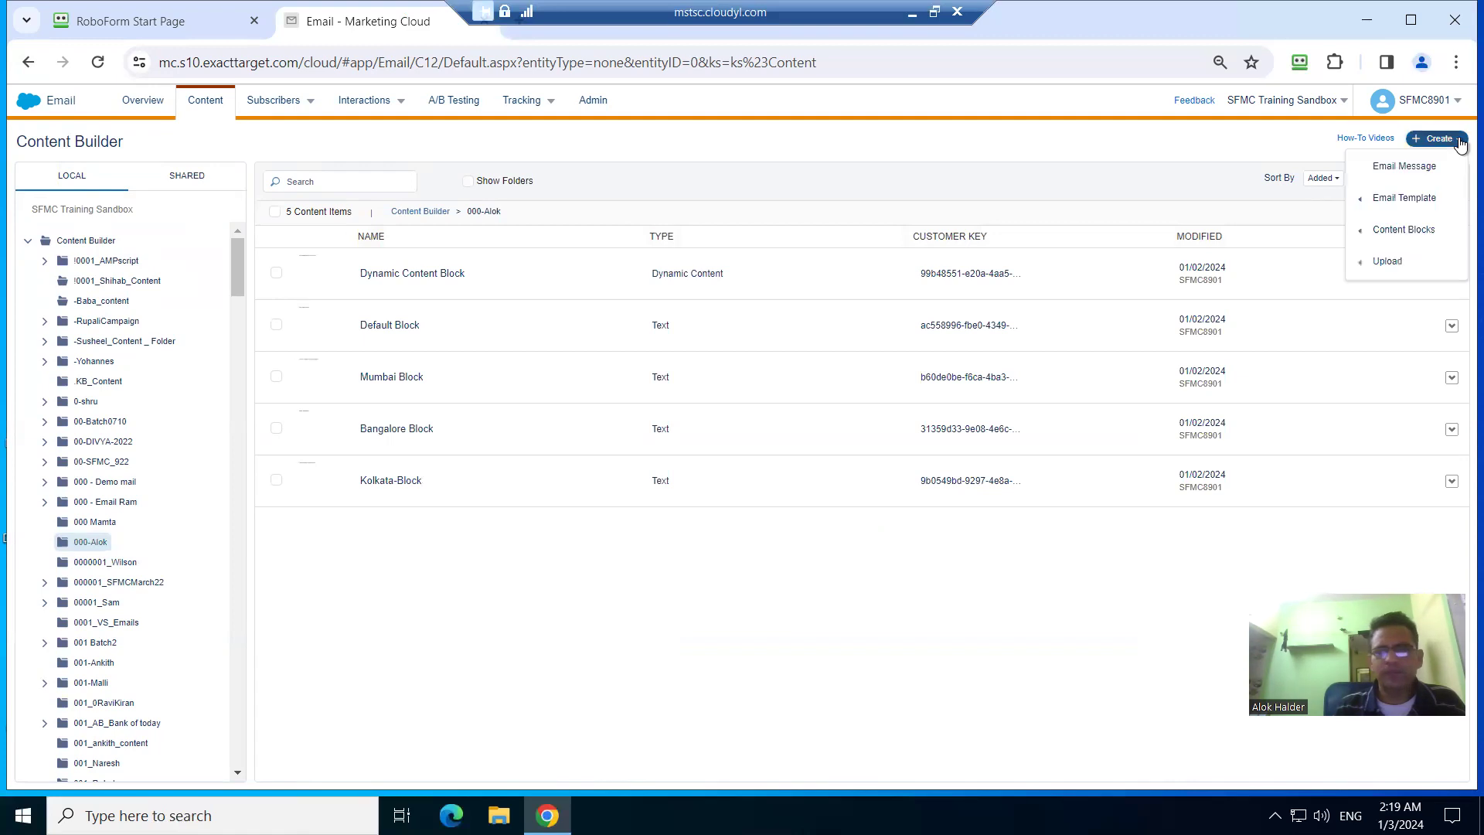
click(1408, 168)
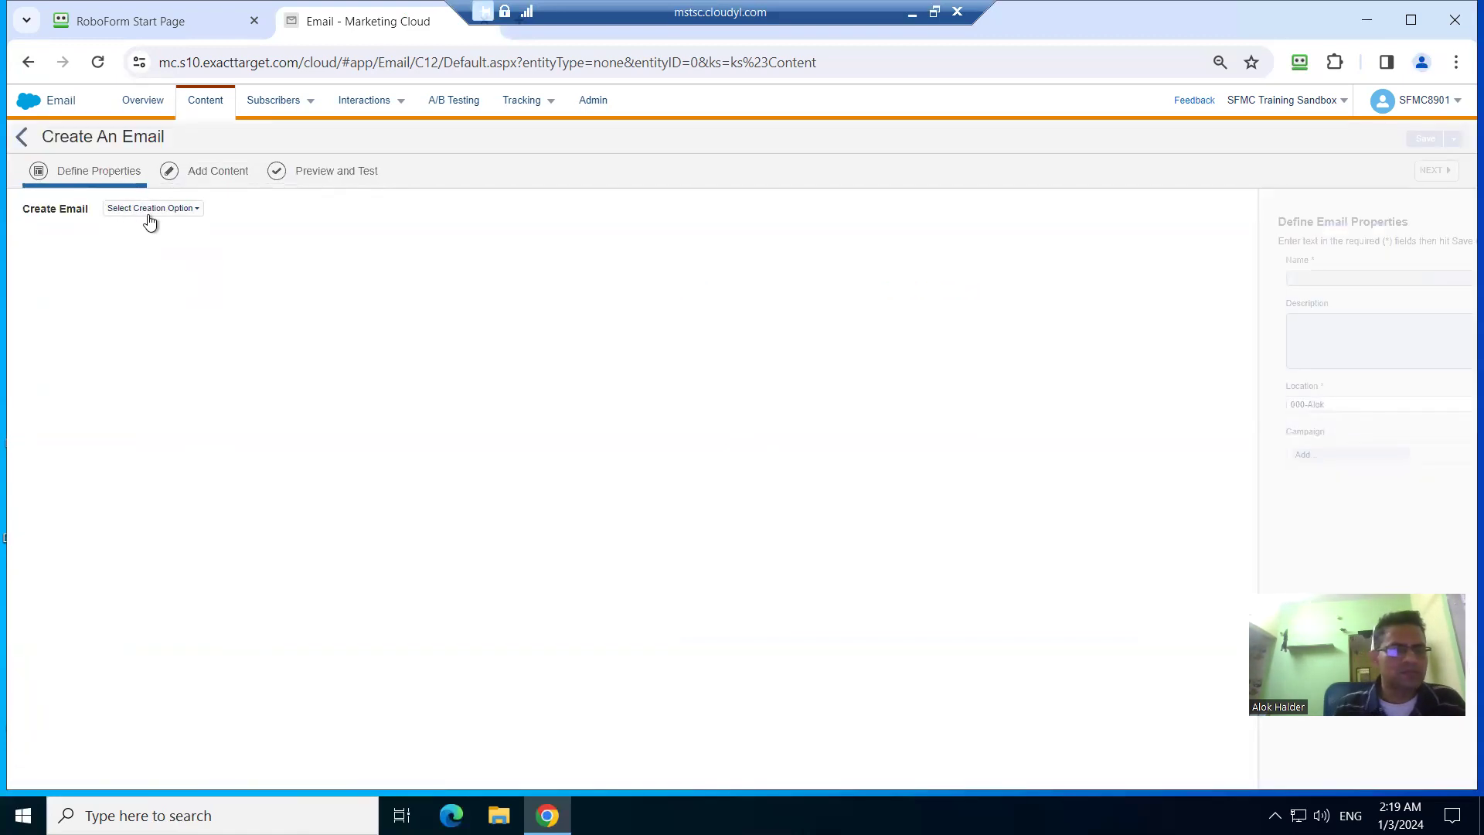
Base the new email on the BASIC Hero 1 Column template.
click(146, 210)
click(132, 245)
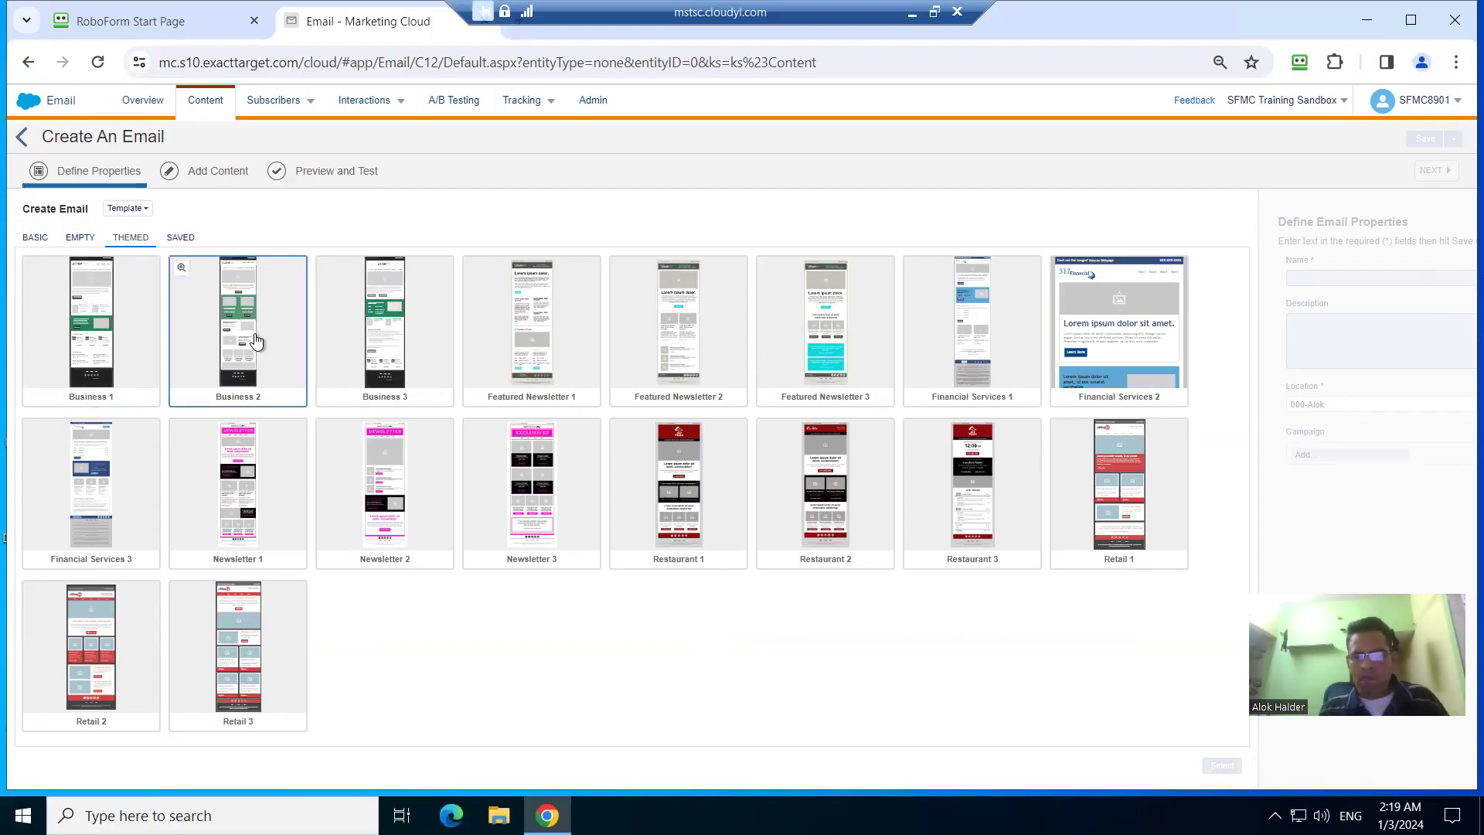
click(75, 242)
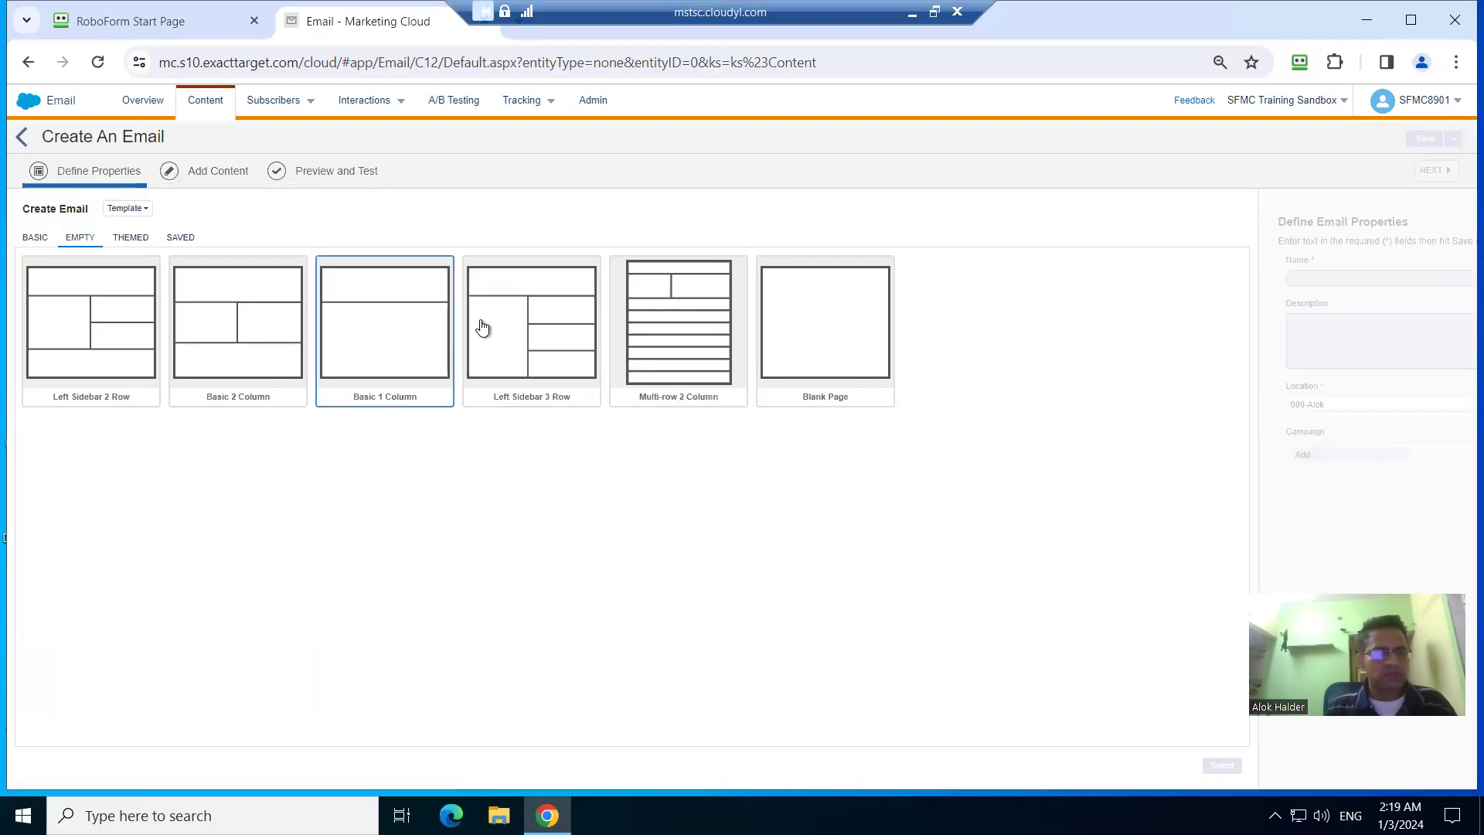
click(40, 239)
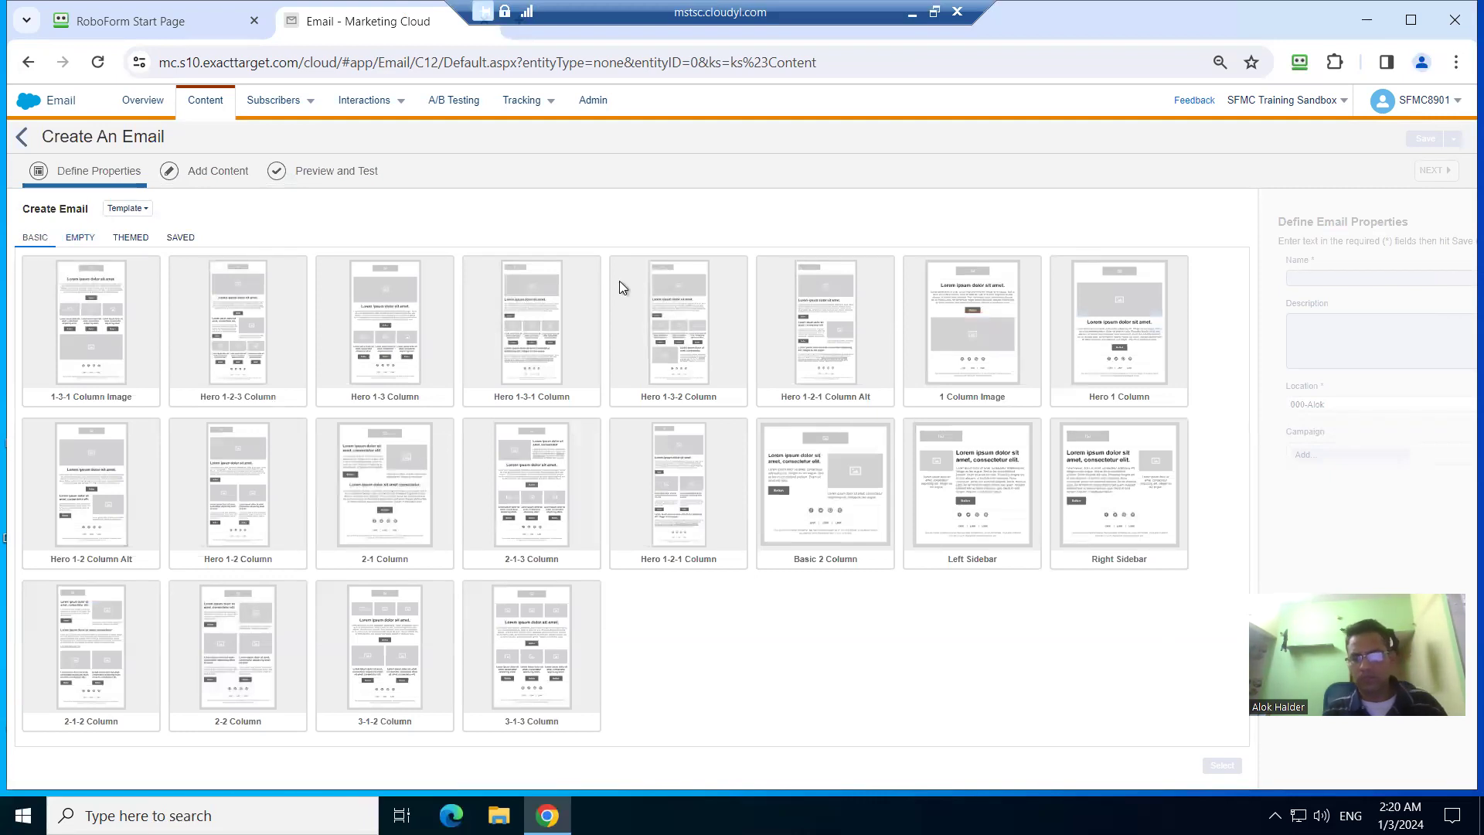
double_click(1127, 334)
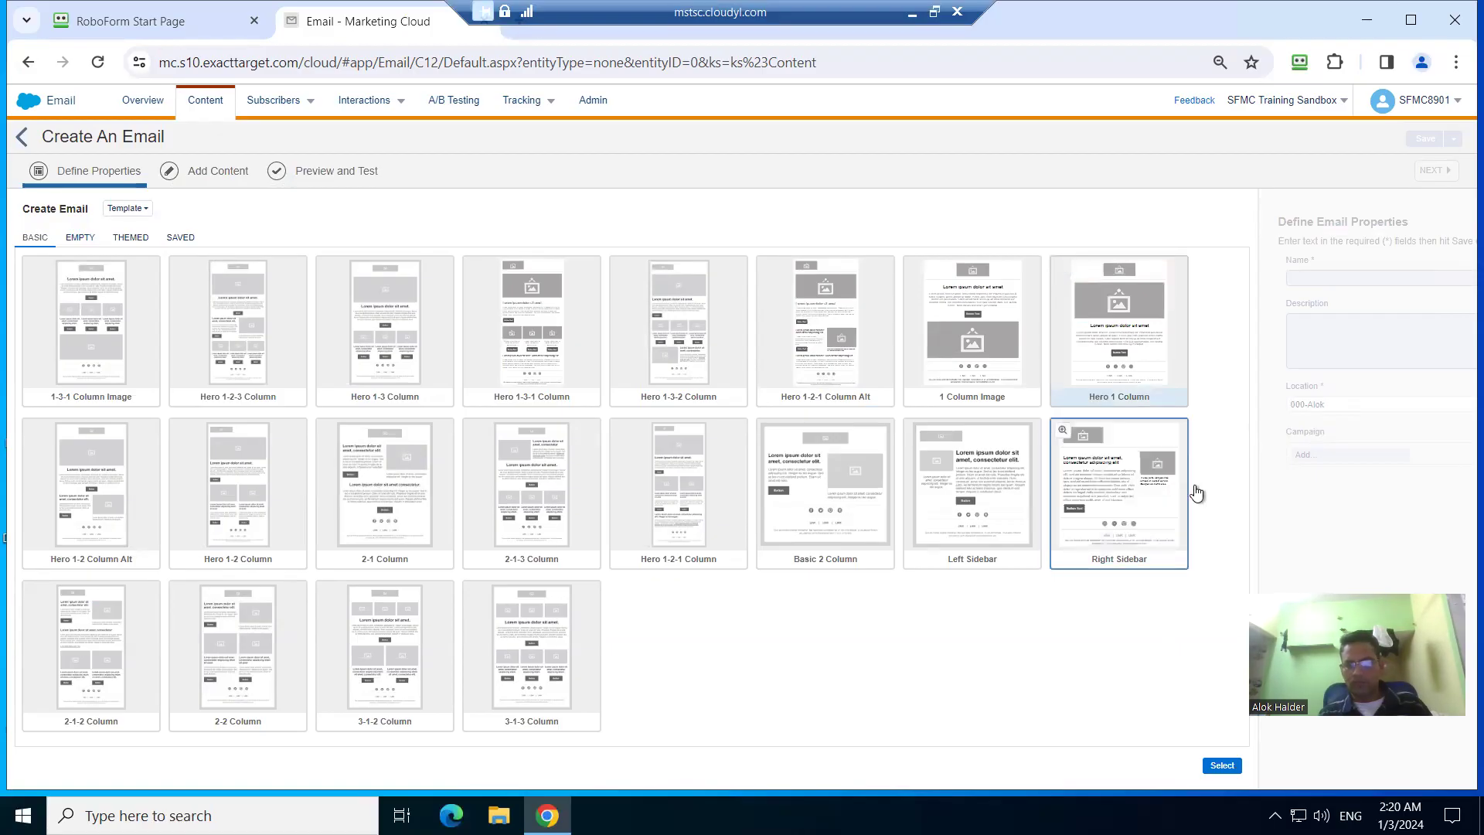
click(1219, 768)
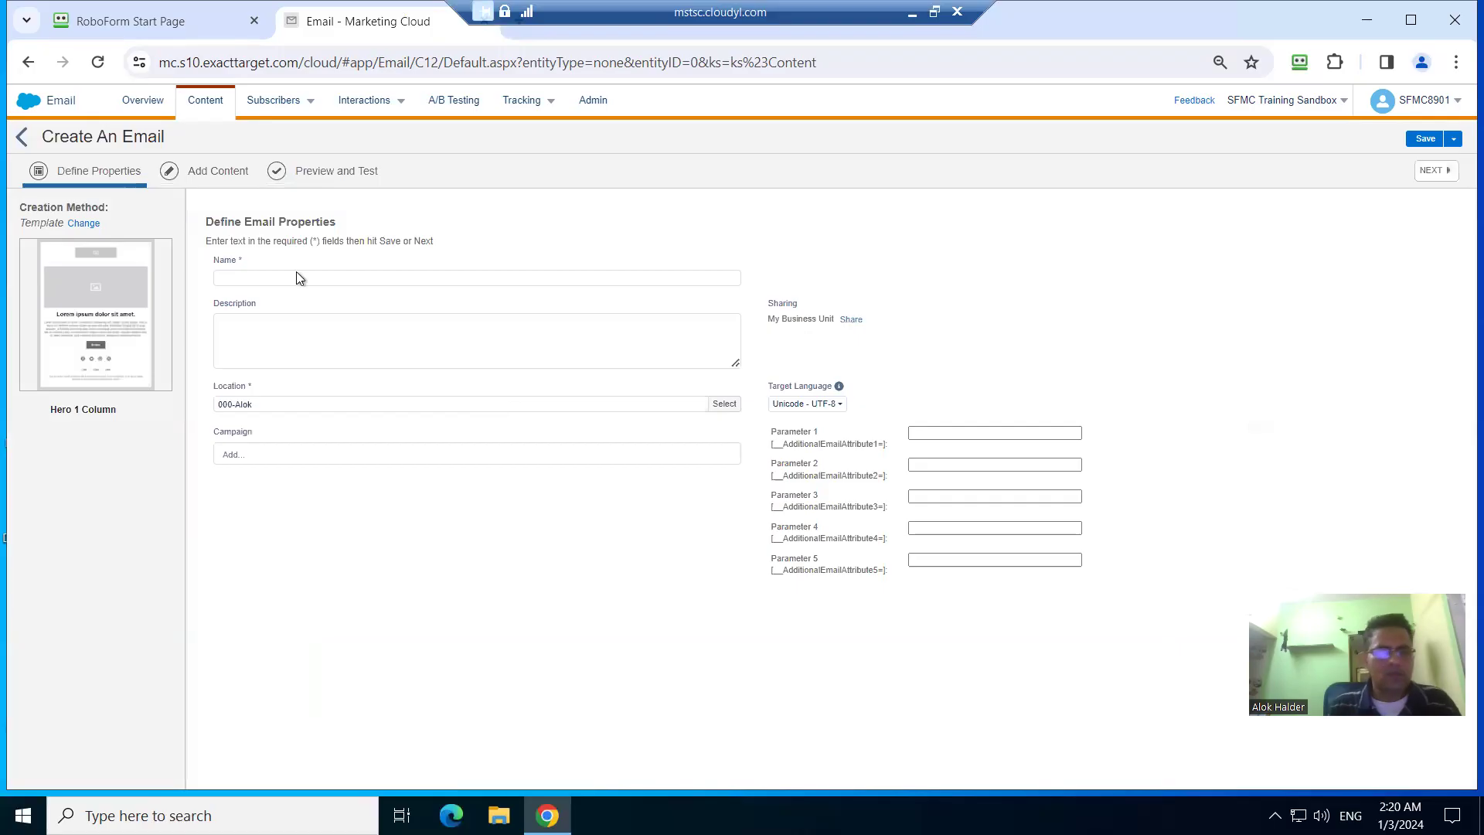
Name the email 'Dynamic Content Email Send' and save it.
click(306, 277)
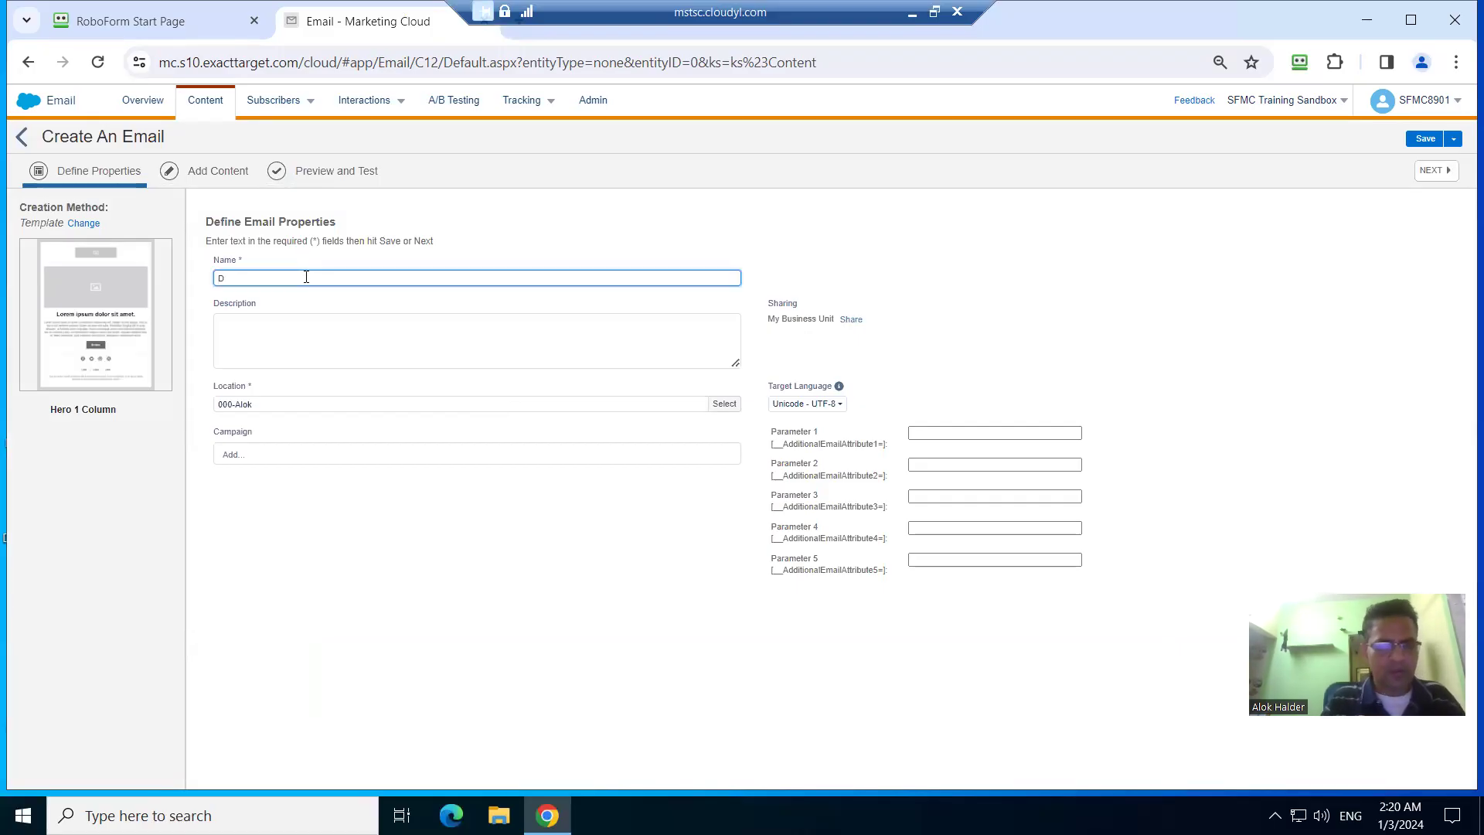
text(Dynamic C)
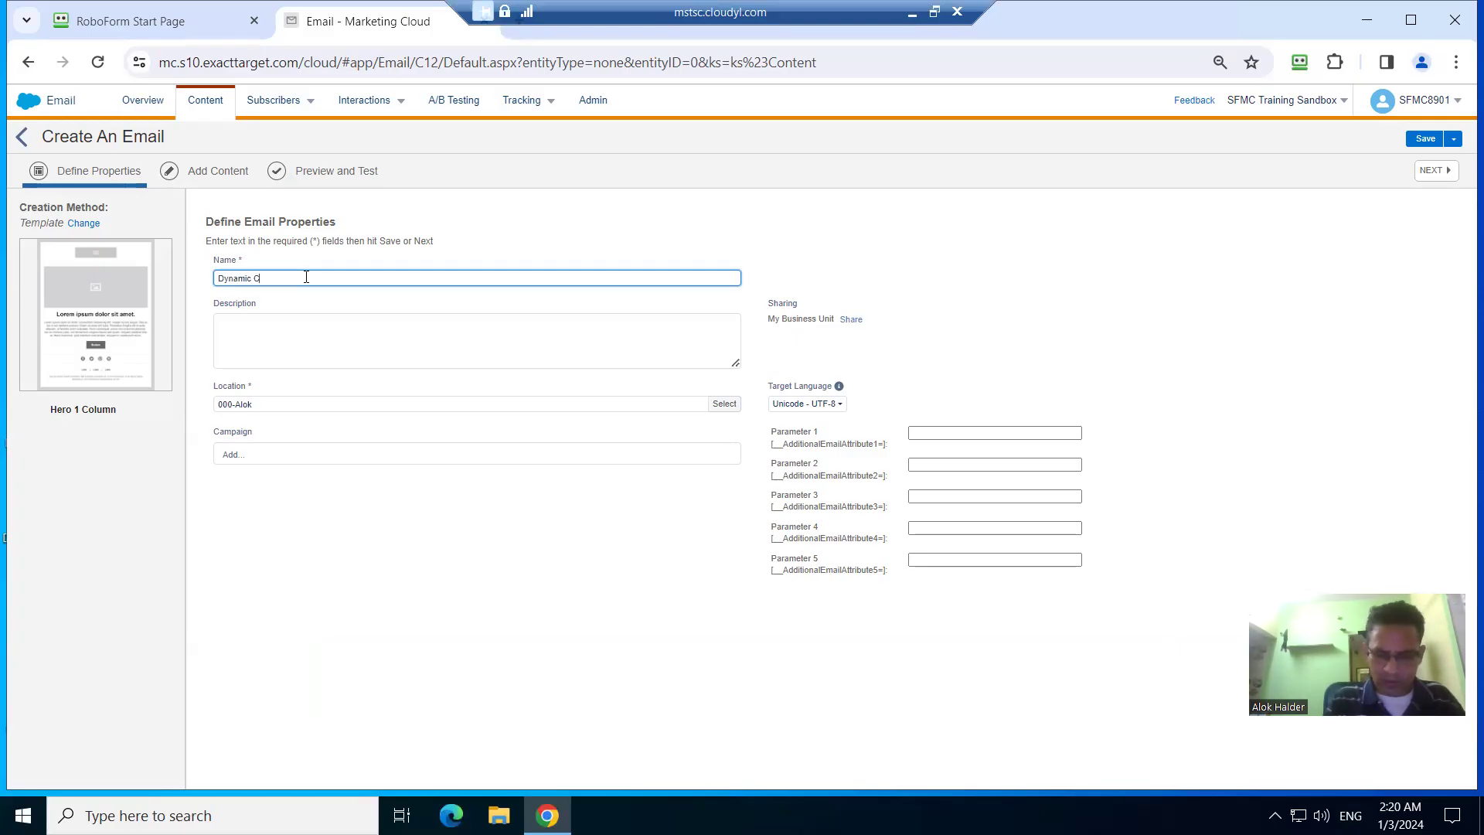
text(ontent )
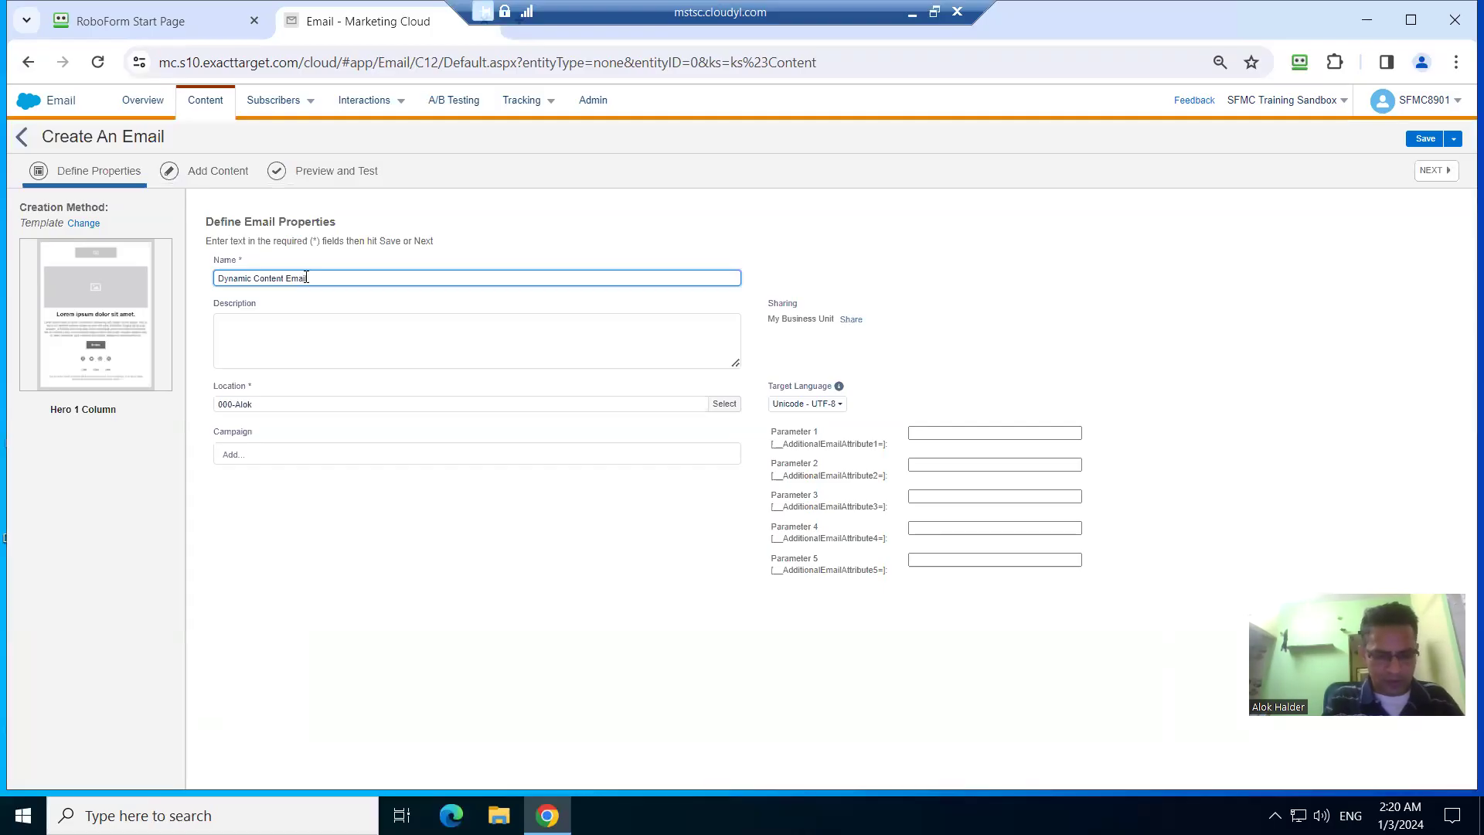
text(Email Sem)
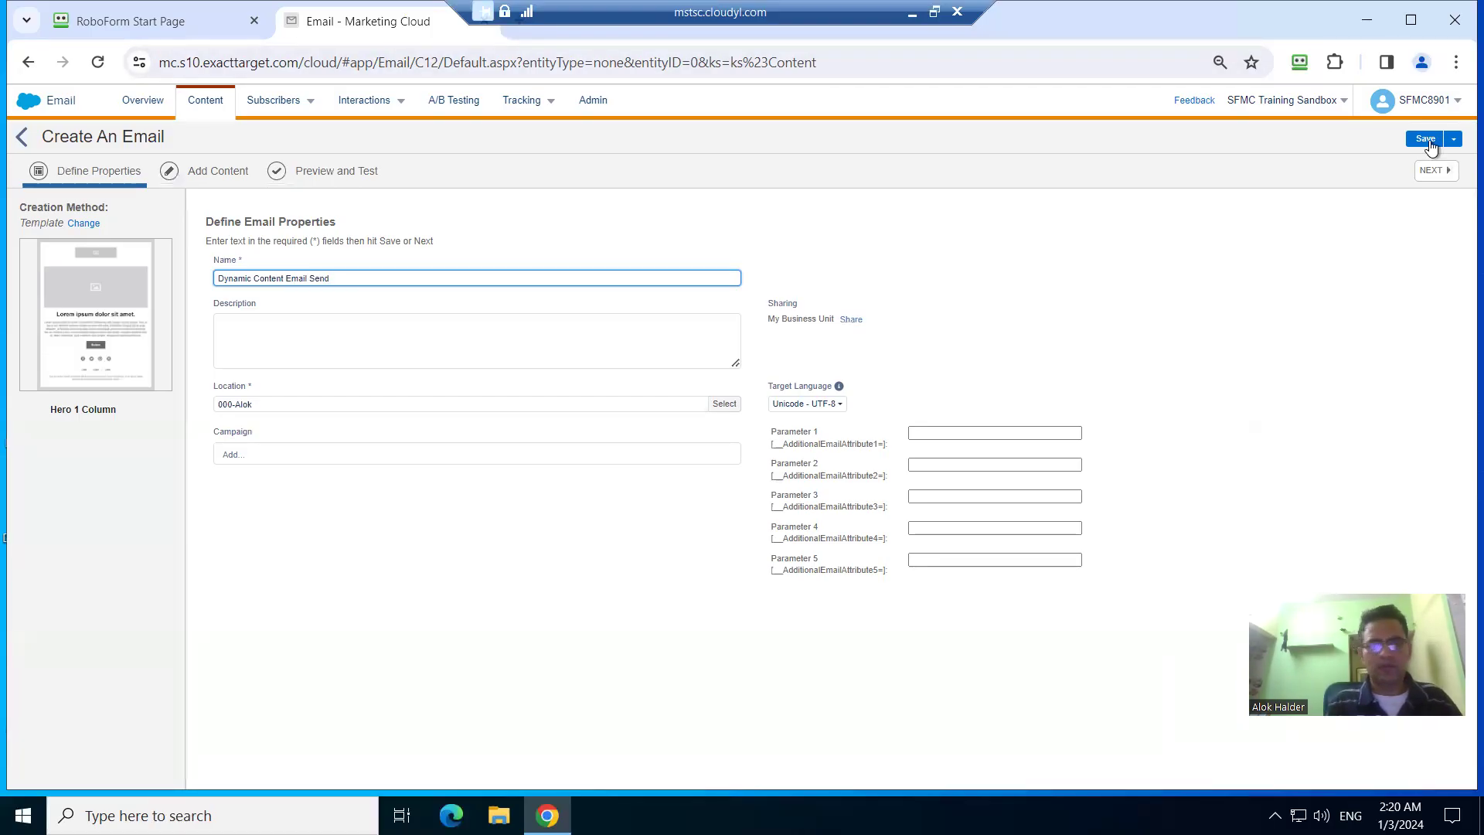
click(208, 172)
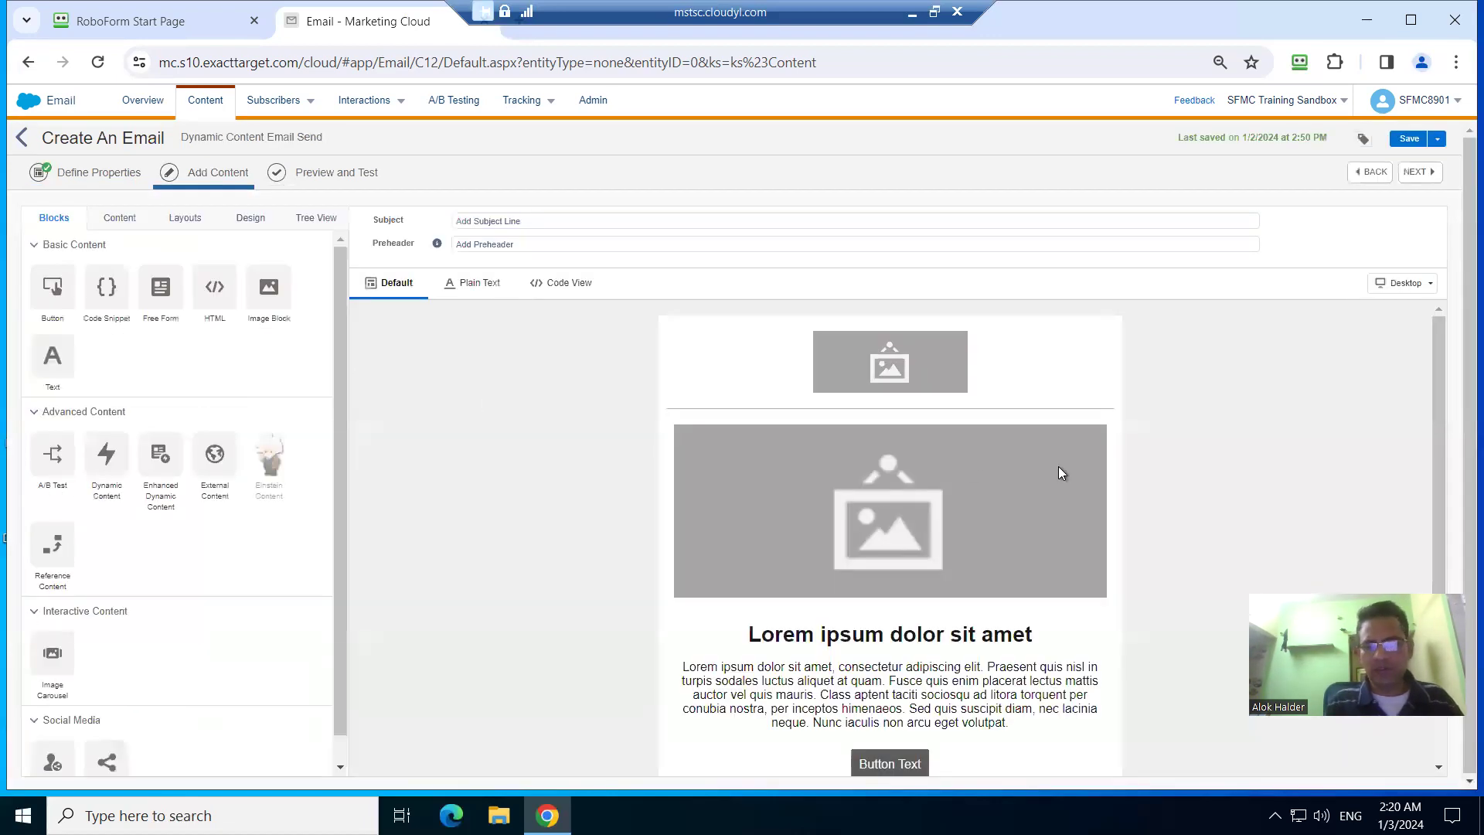
click(1102, 430)
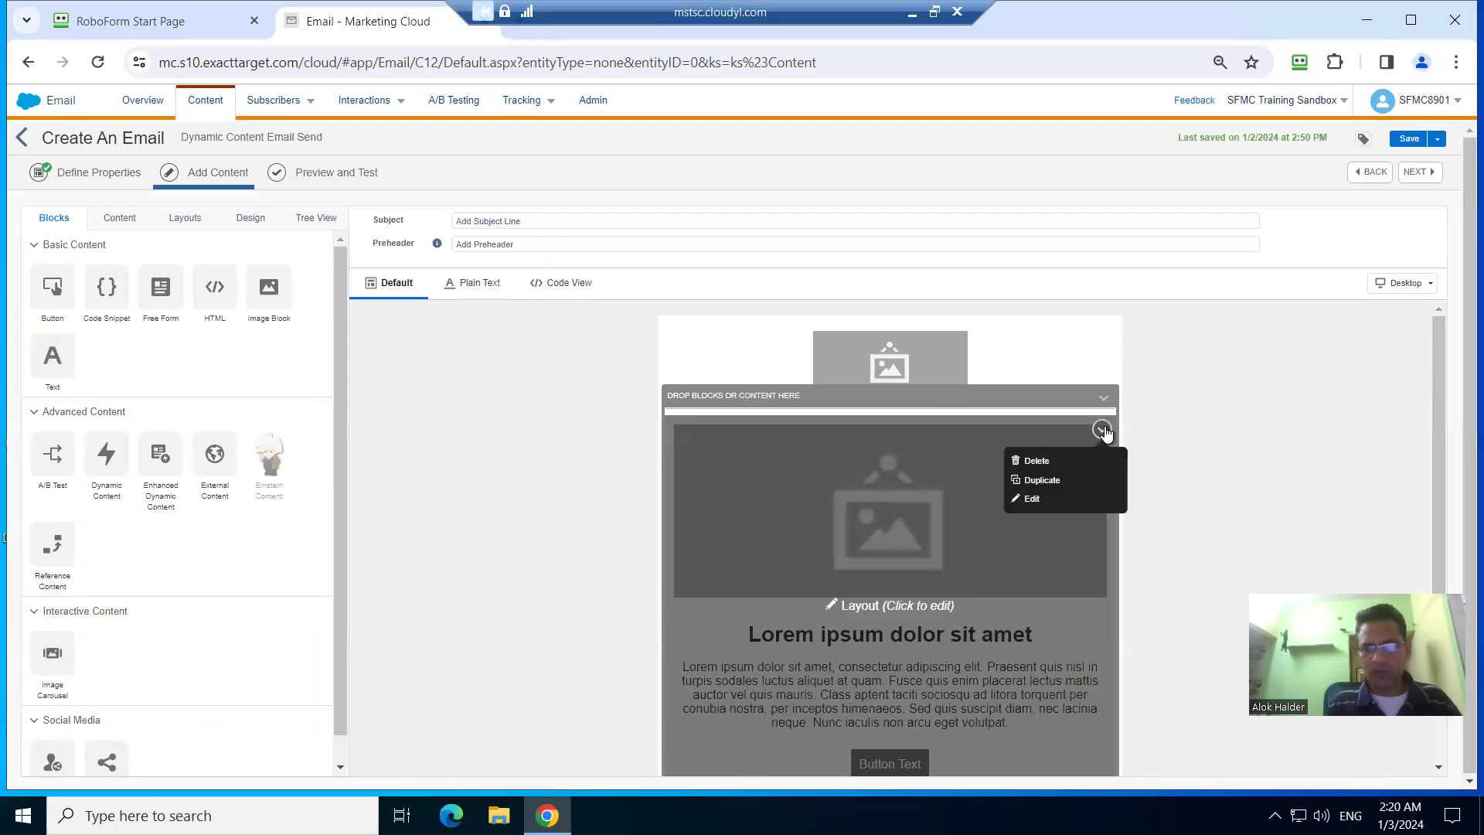
Delete the hero layout block and add a second empty content area above the social links.
click(1037, 462)
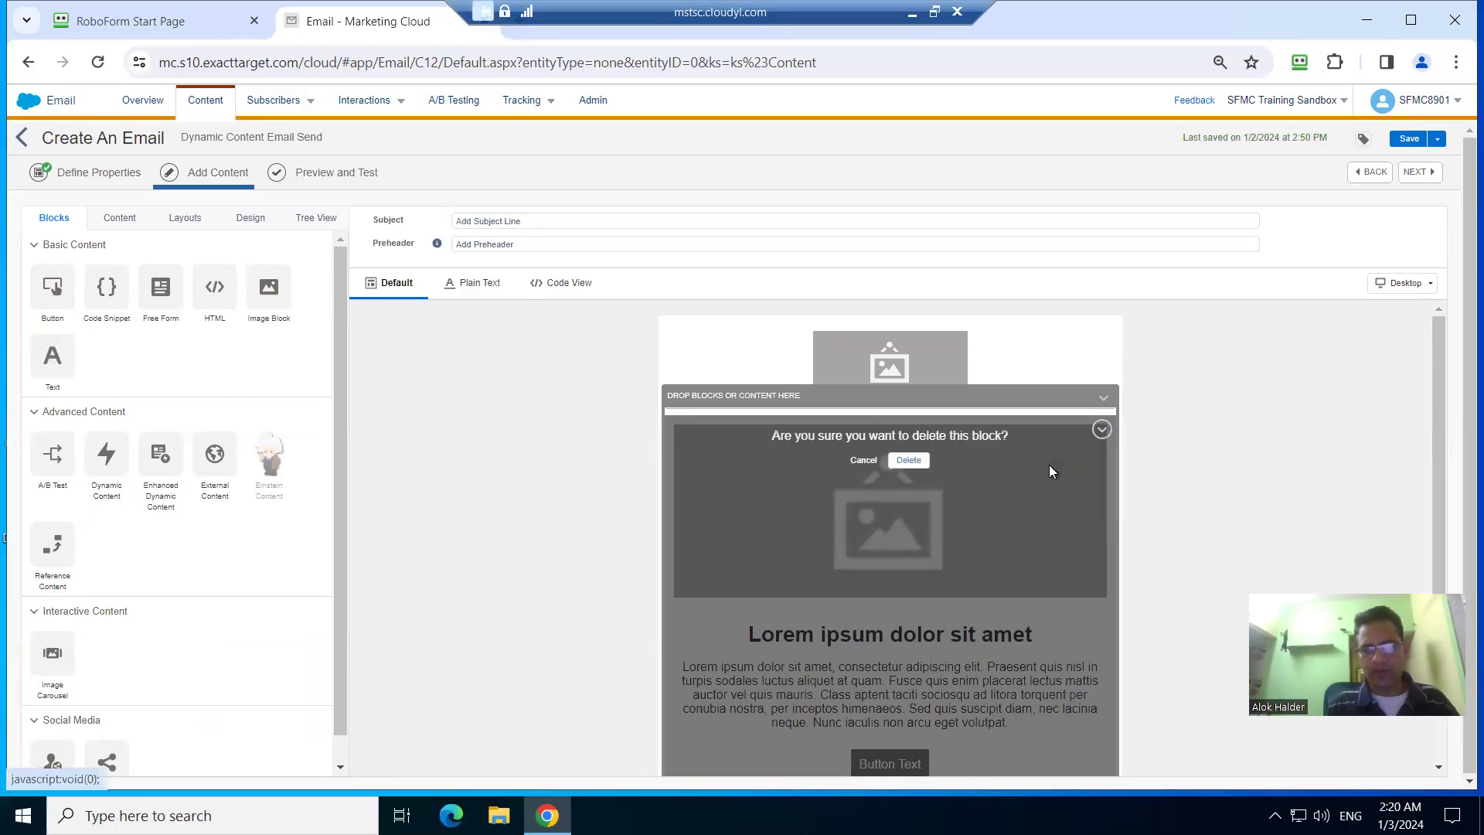
click(909, 461)
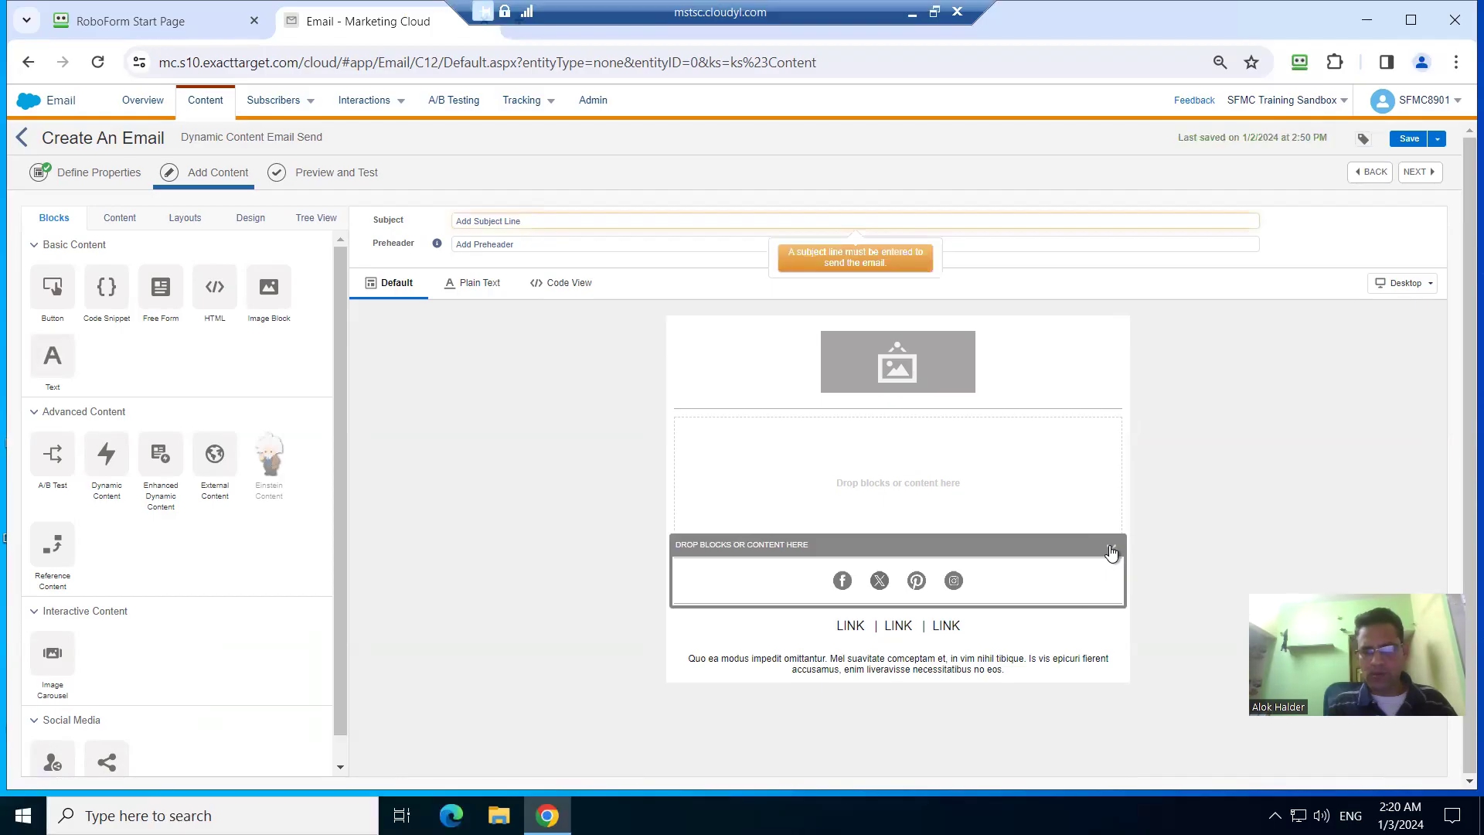
click(1111, 549)
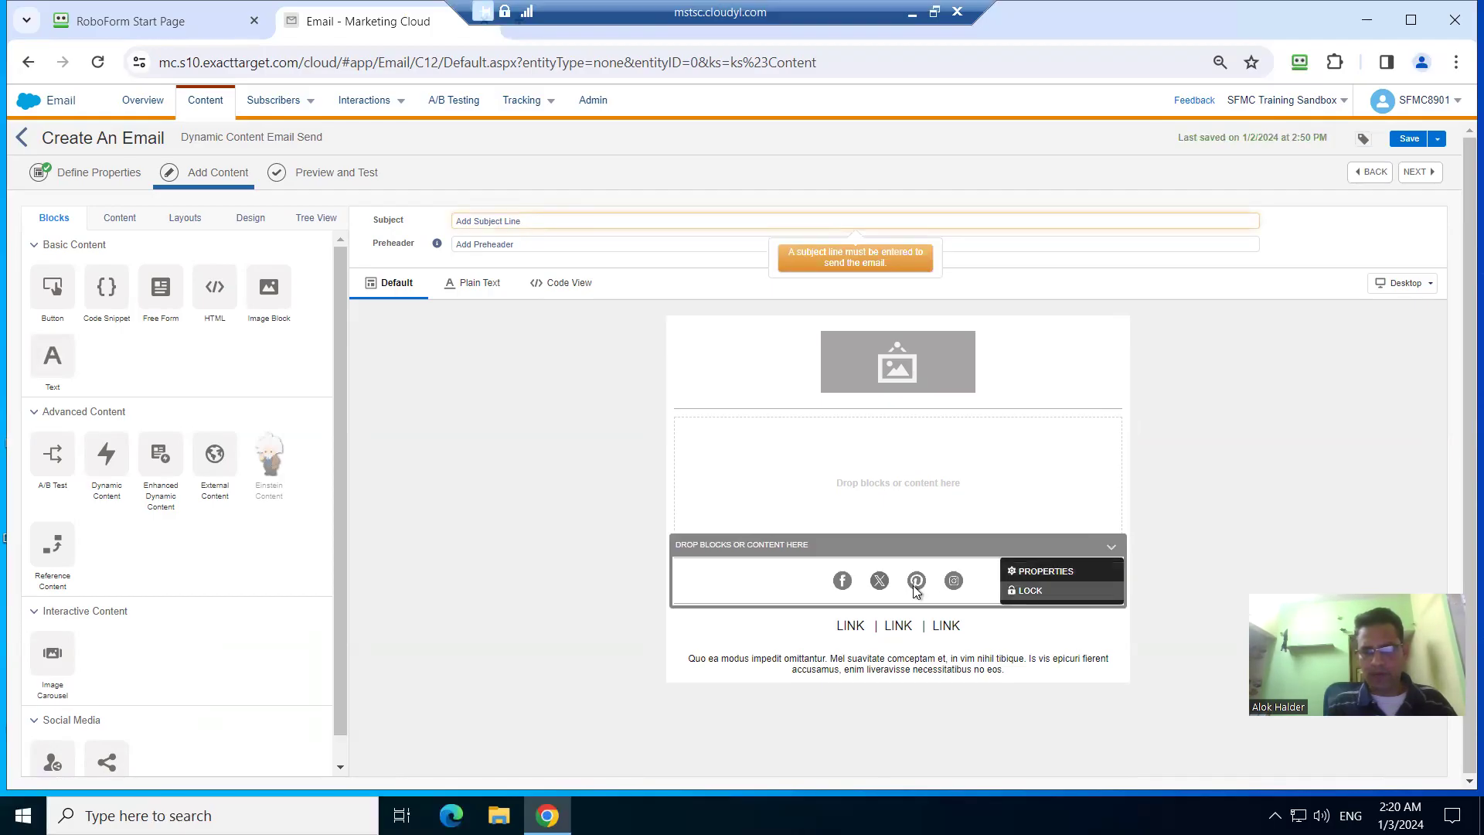
click(1077, 612)
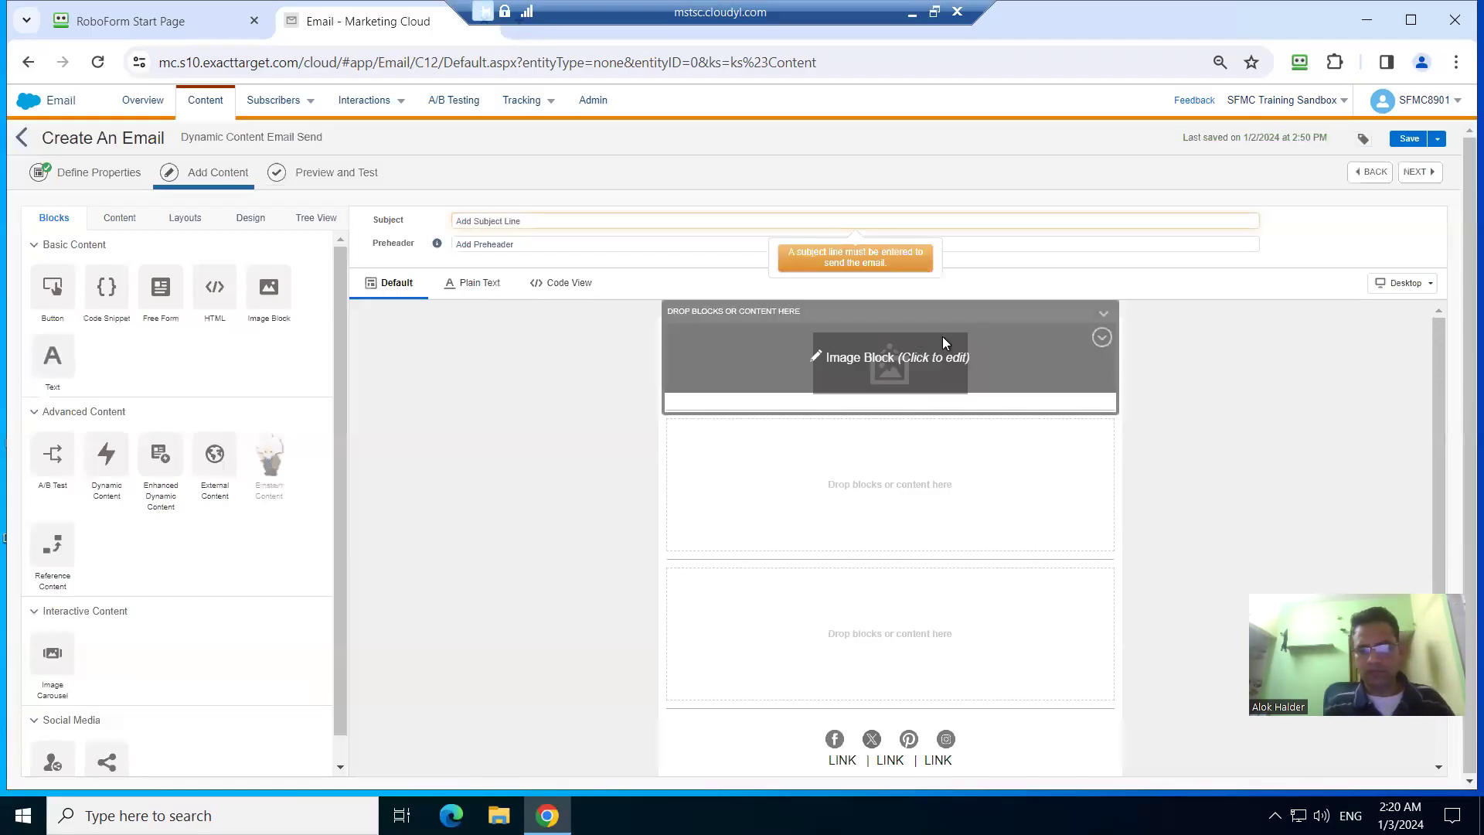
click(1106, 315)
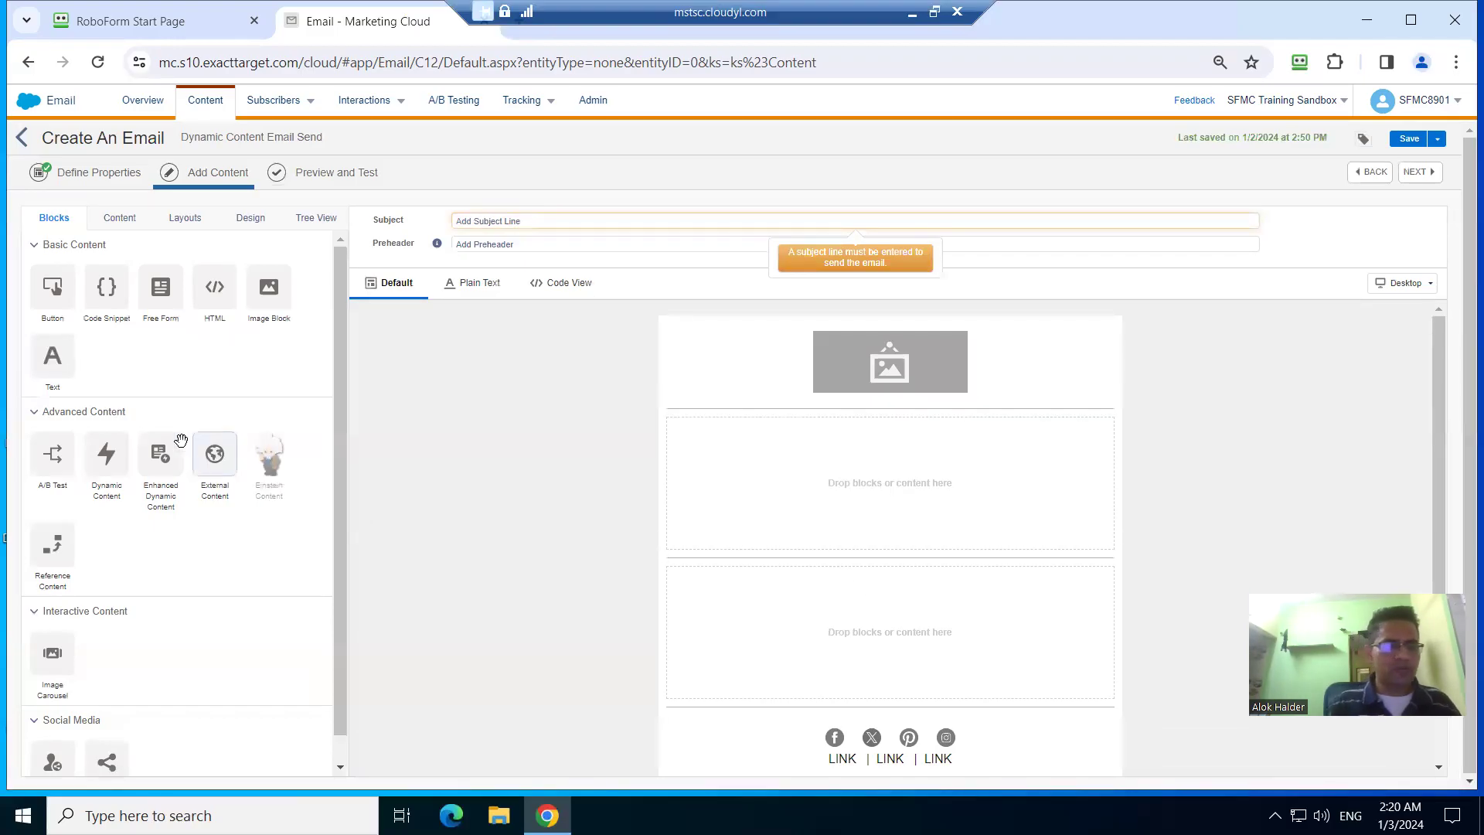
Place Dynamic Content Block in the first empty area and preview its Kolkata, Mumbai and Bangalore rules.
click(120, 219)
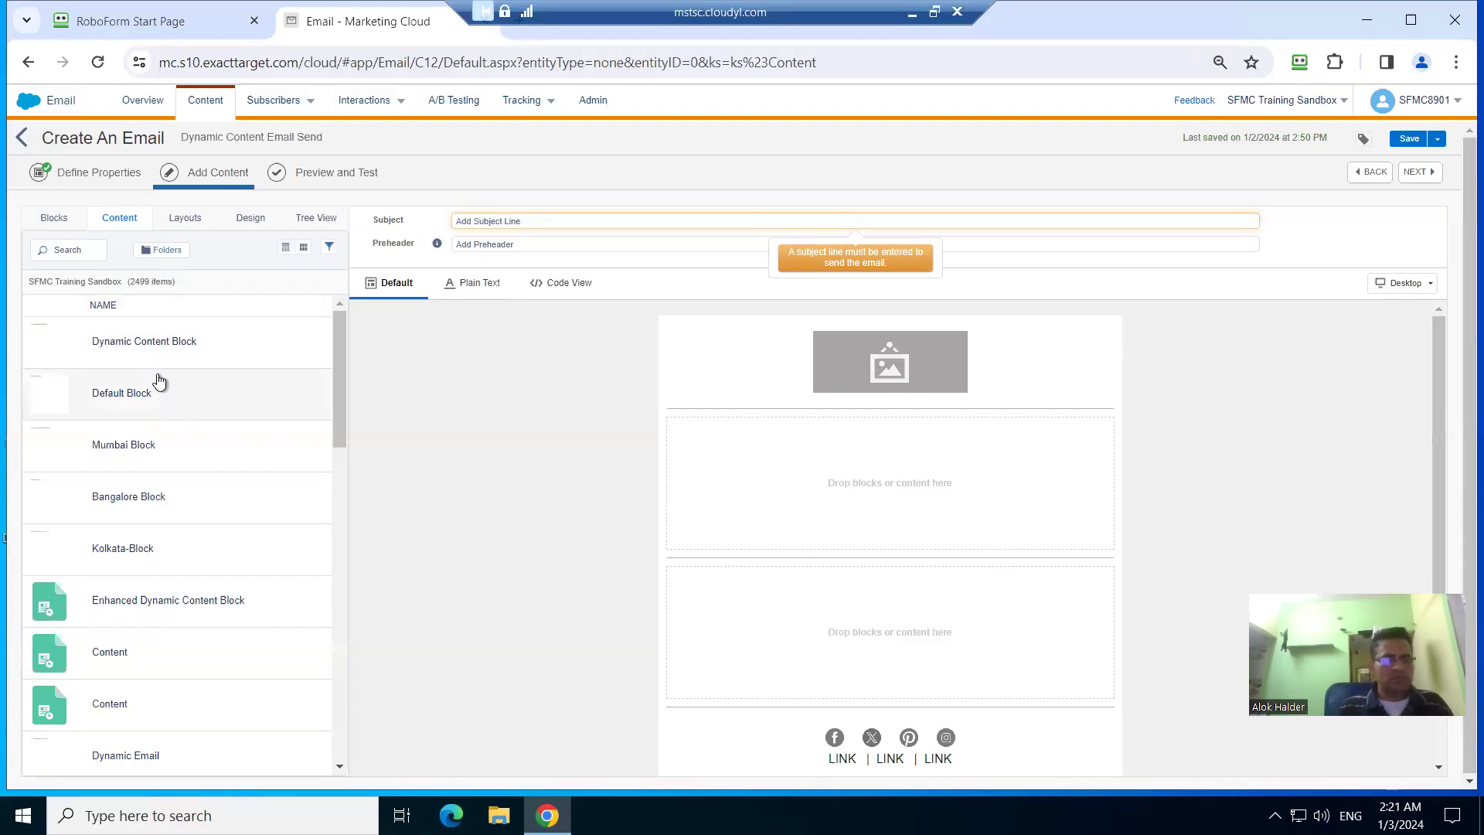
drag(144, 349, 881, 500)
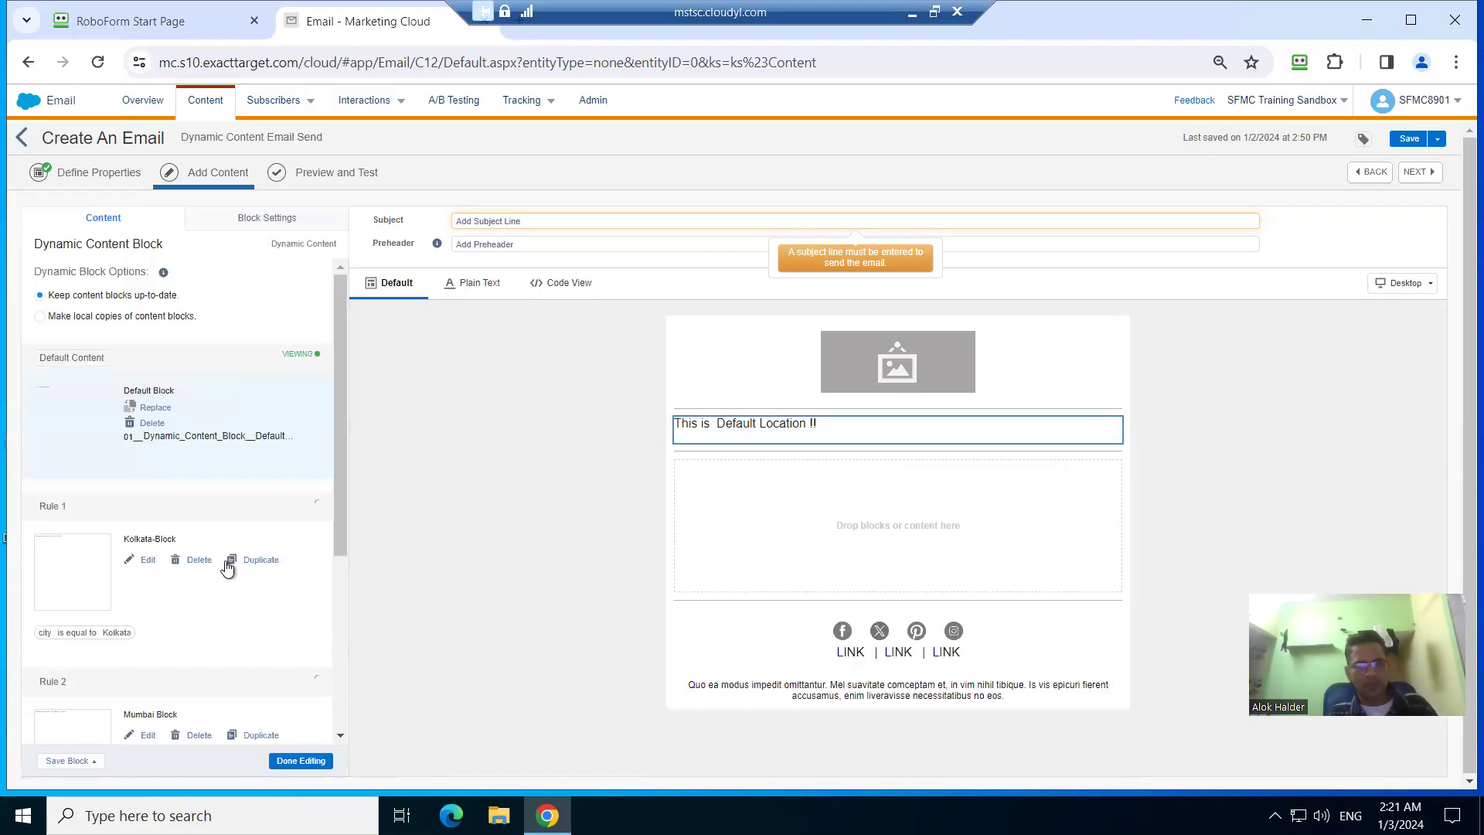
click(122, 592)
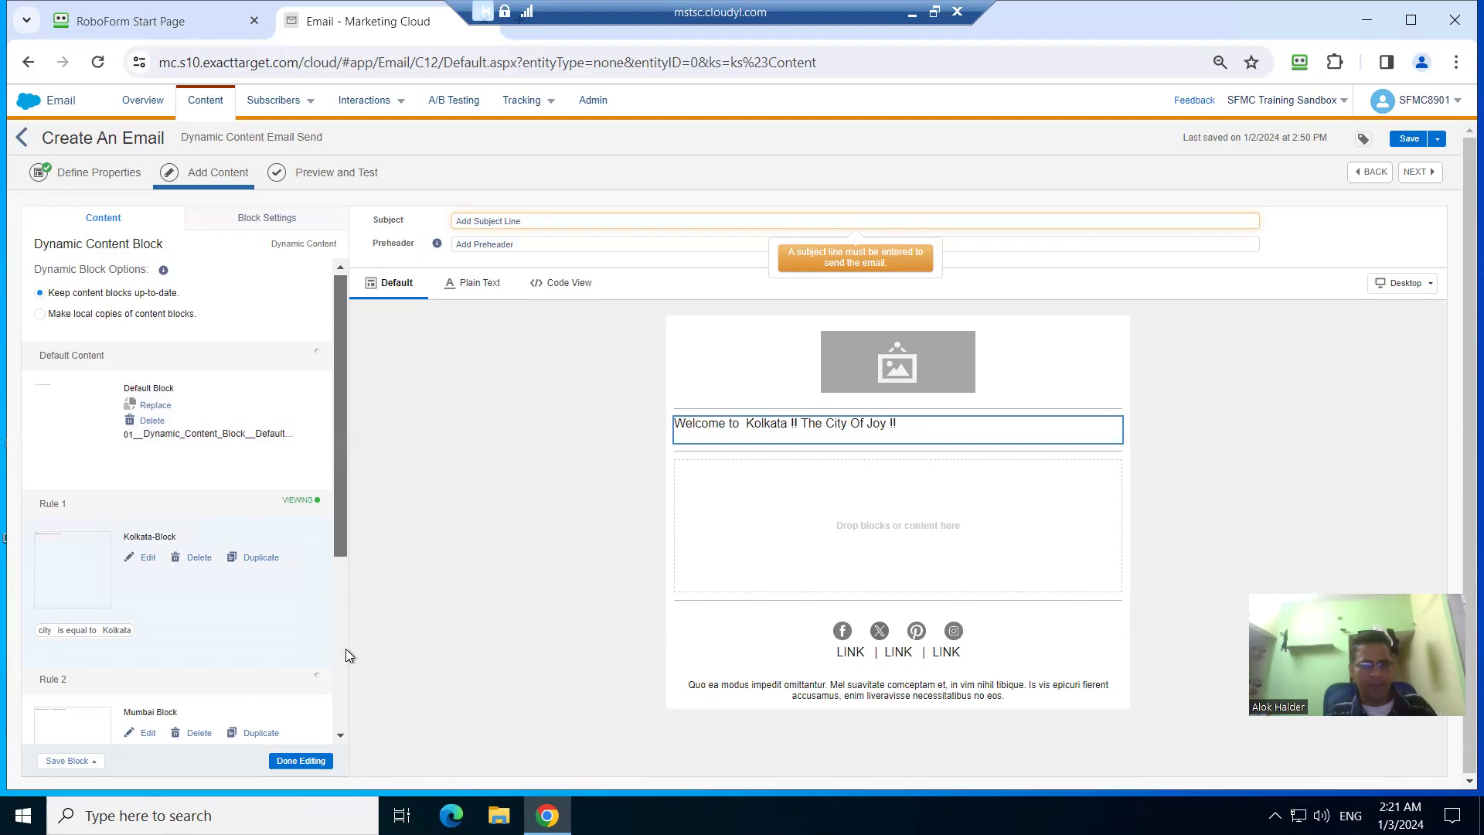
scroll(345, 653, down, 3)
click(170, 513)
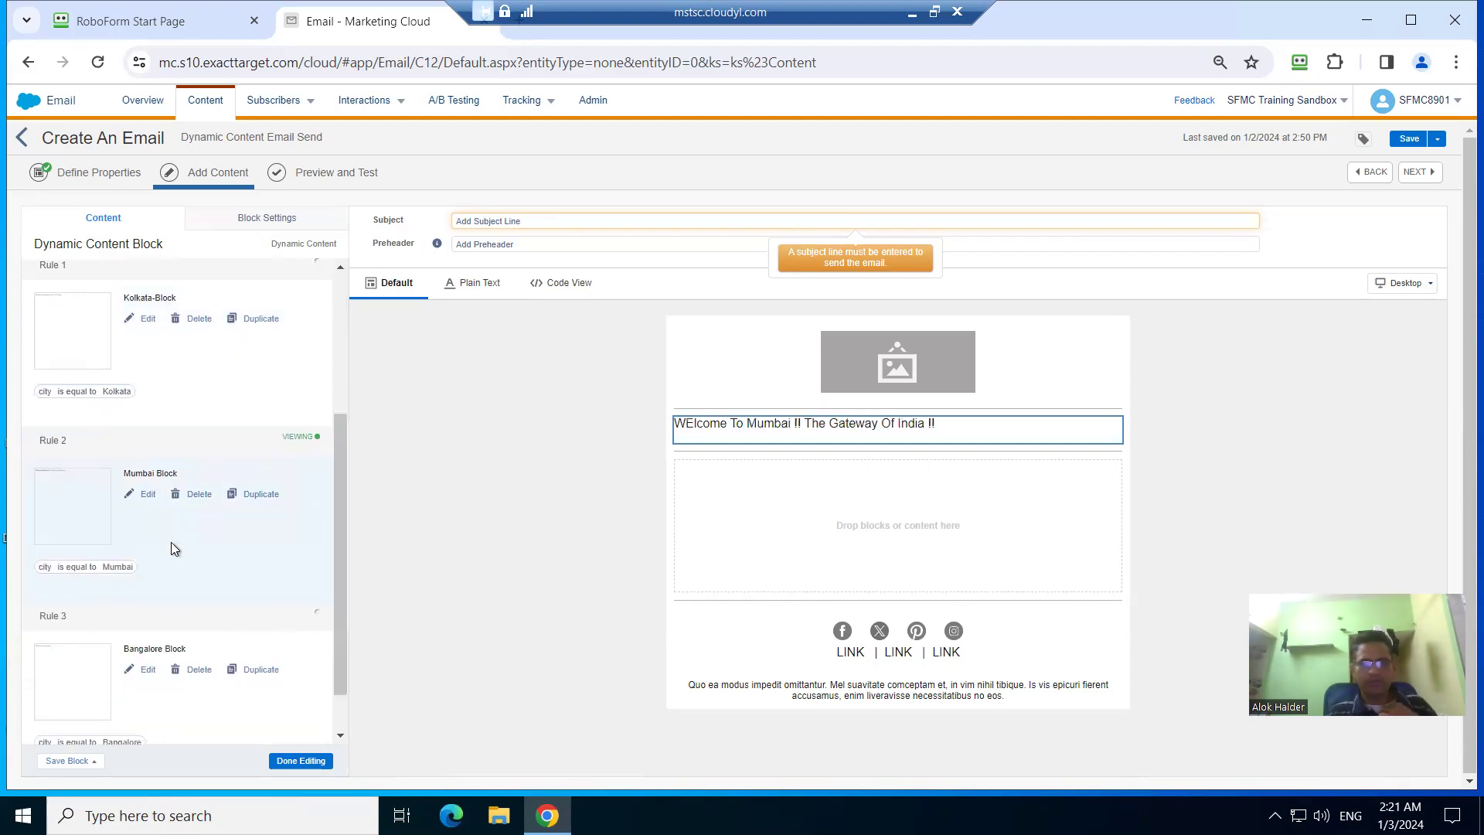
click(175, 694)
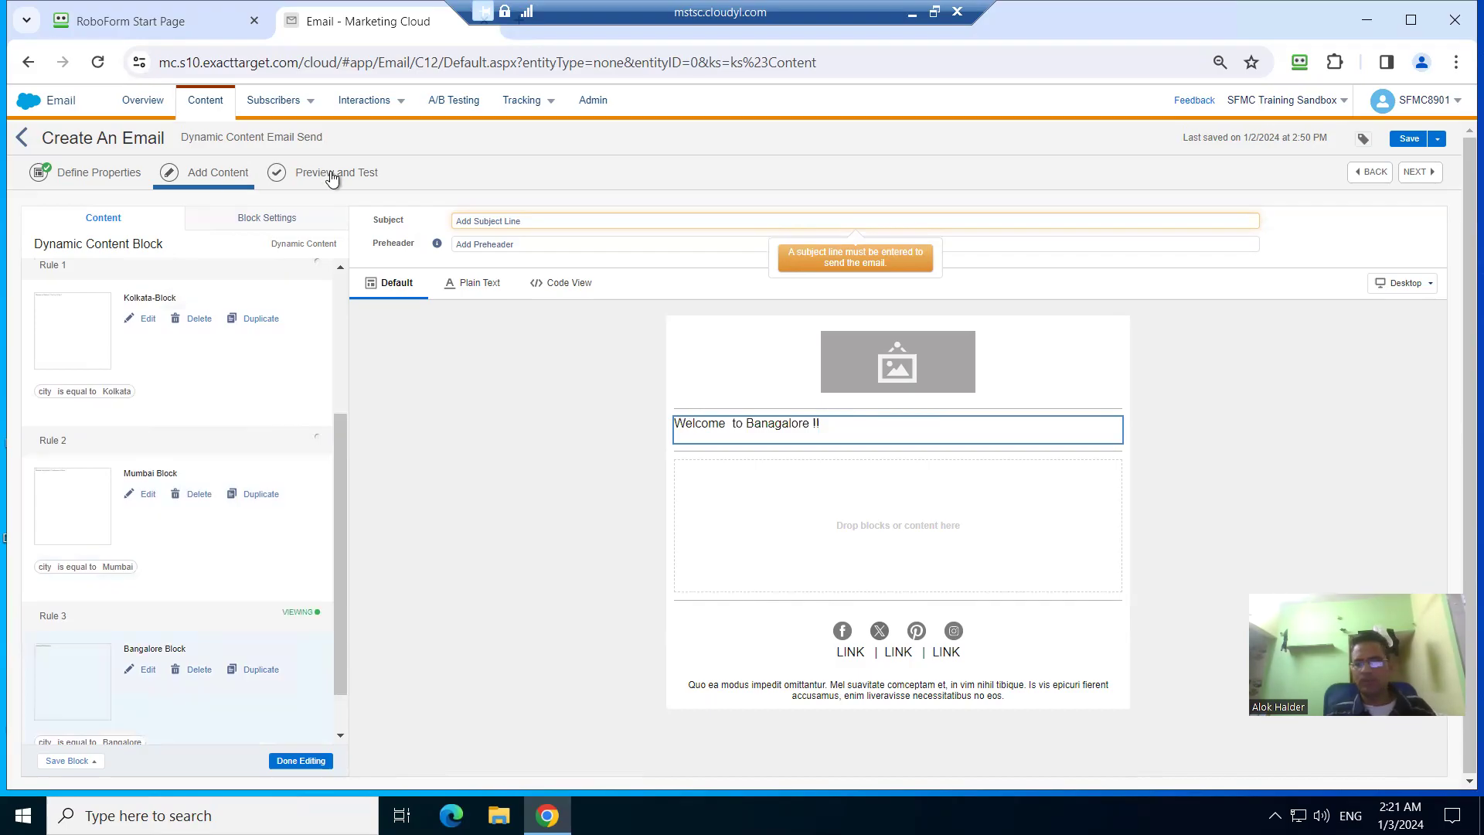
Set the subject line to 'This is Dynamic Content Email Send' and save the email.
click(578, 222)
text(This is Dynam)
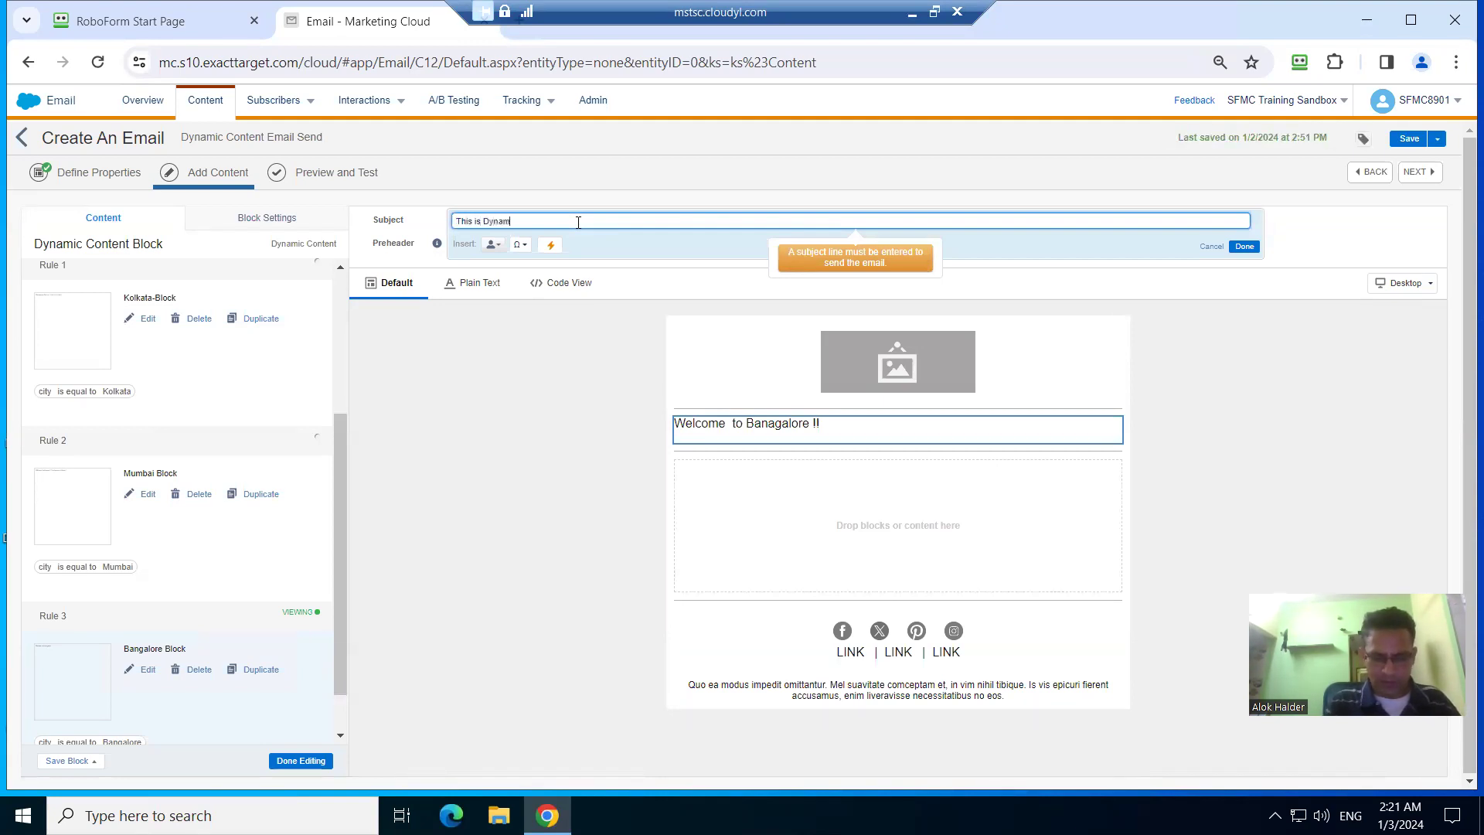
text(ic Content Email Send)
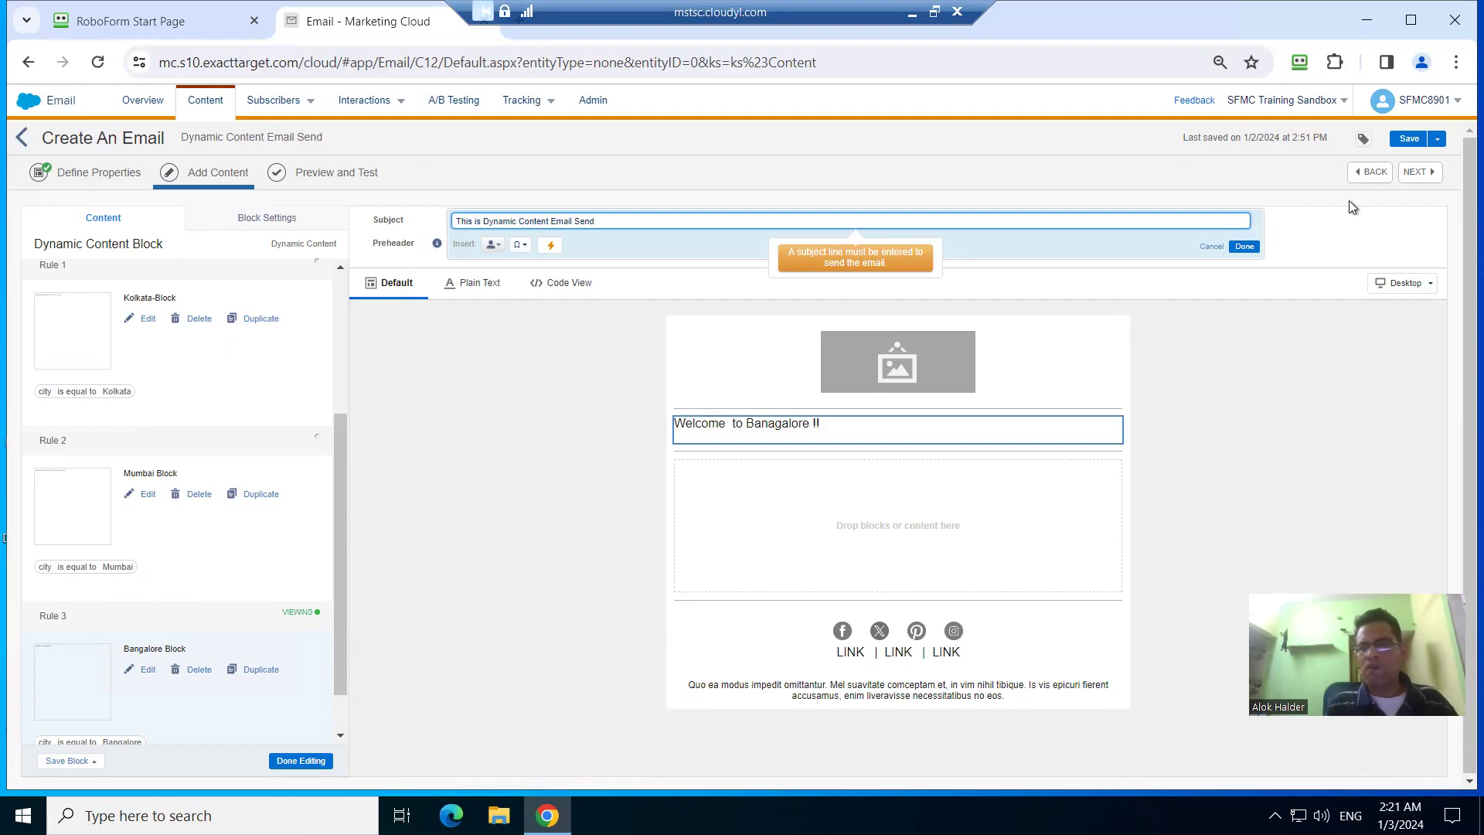
click(1246, 247)
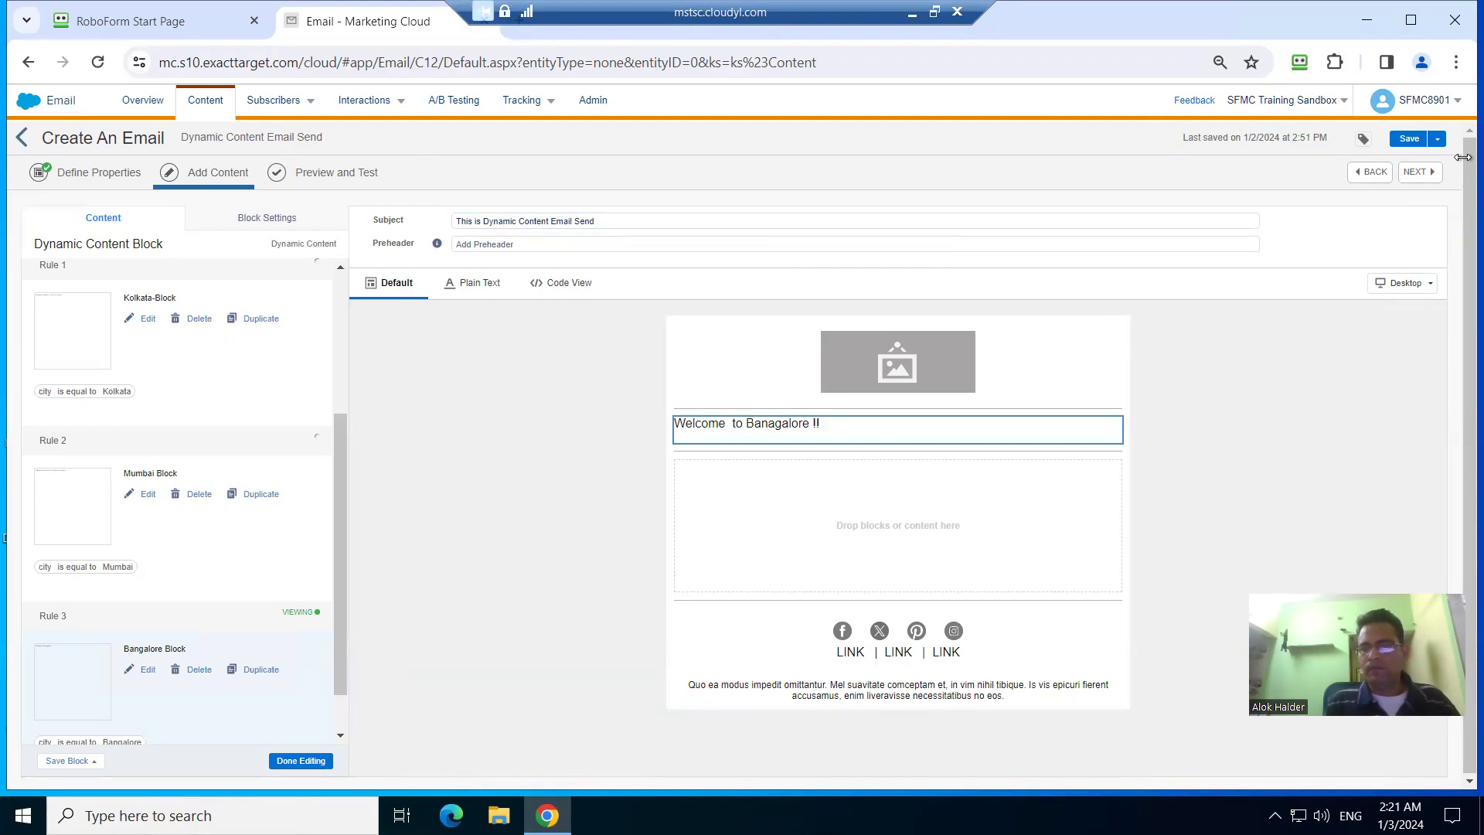
click(1422, 140)
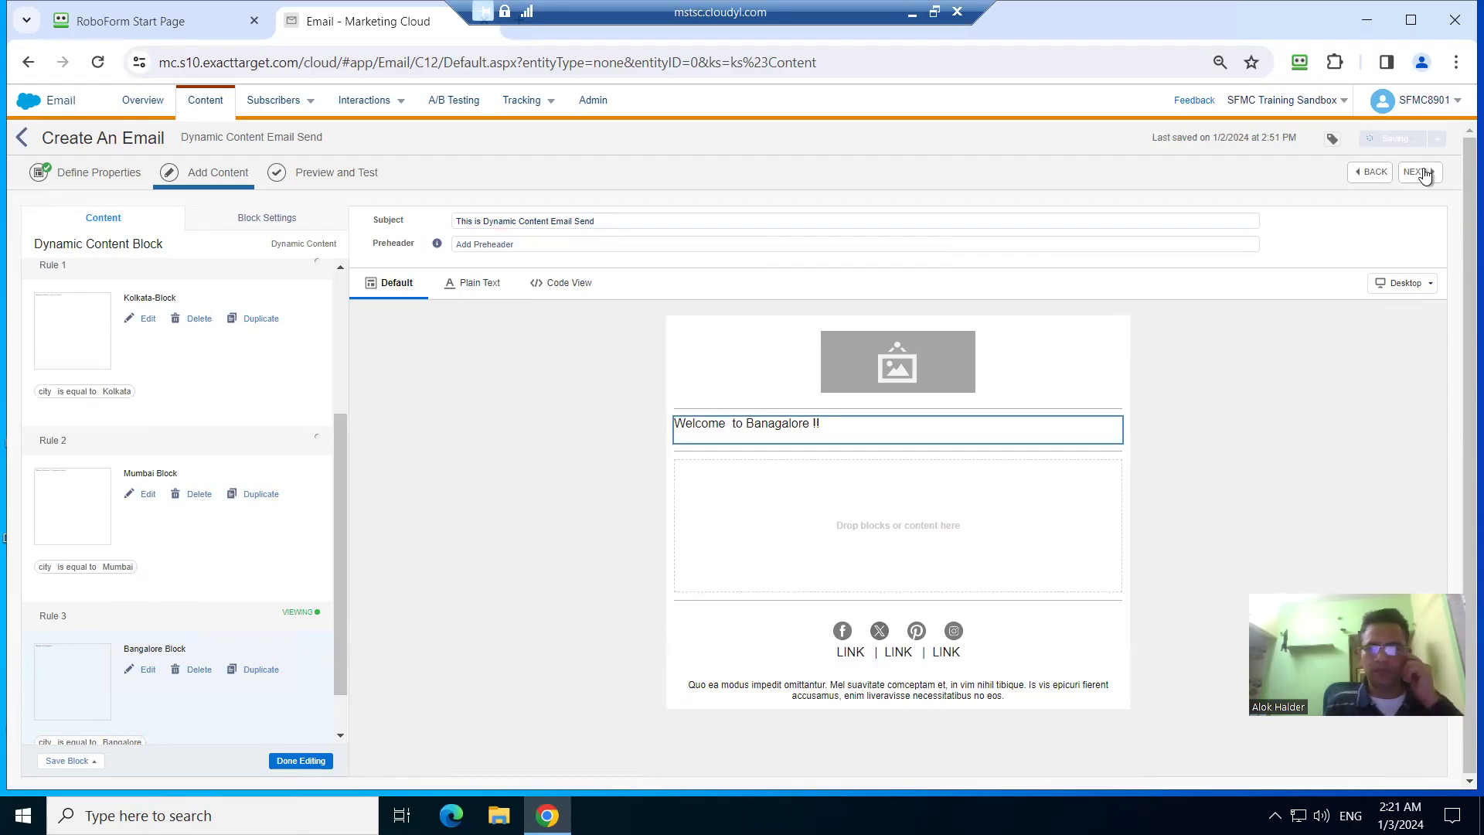
Move to Preview and Test, check the Litmus and Test Send panels, and save the email.
click(1415, 174)
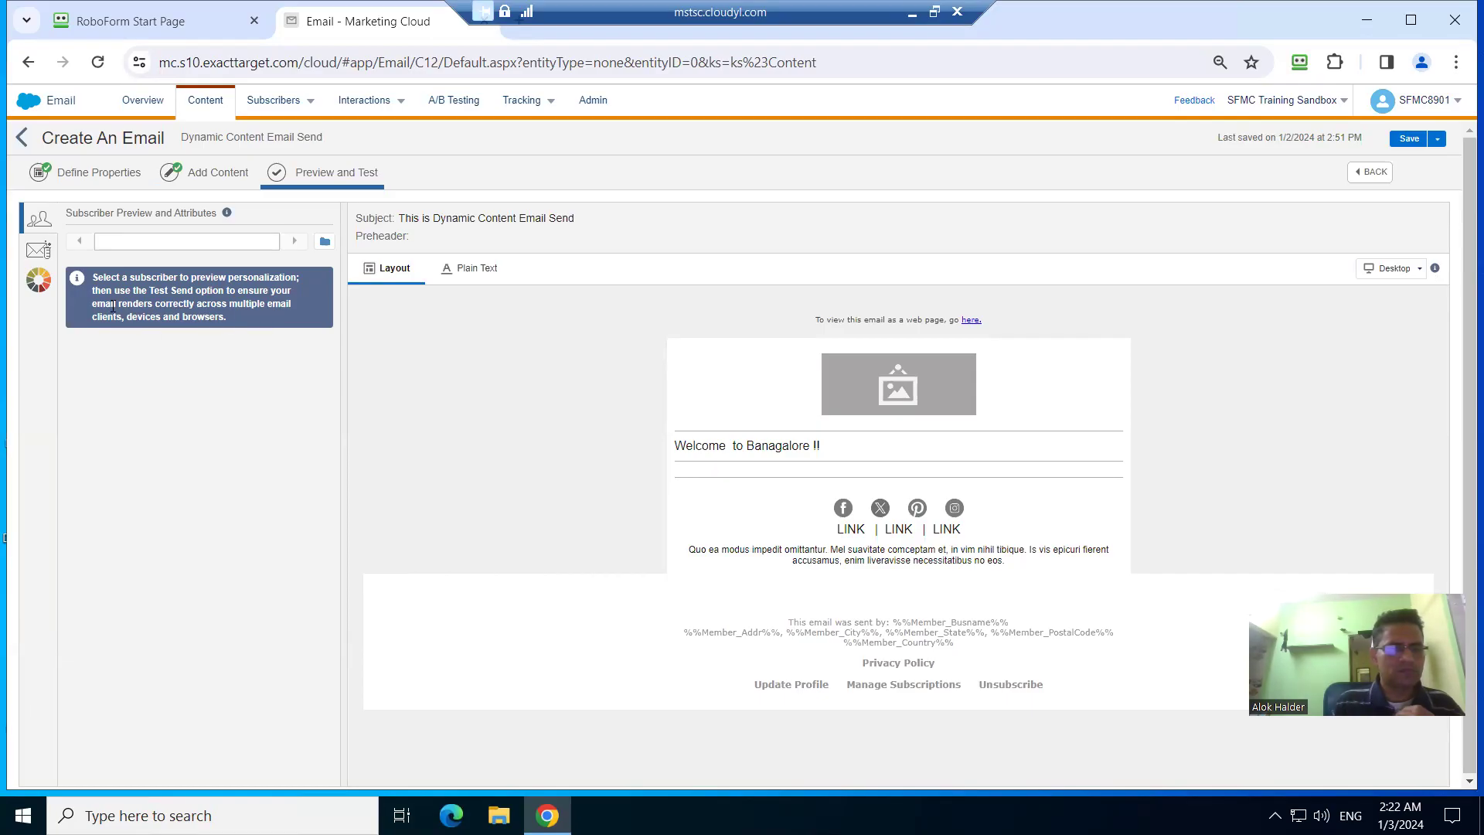
click(35, 279)
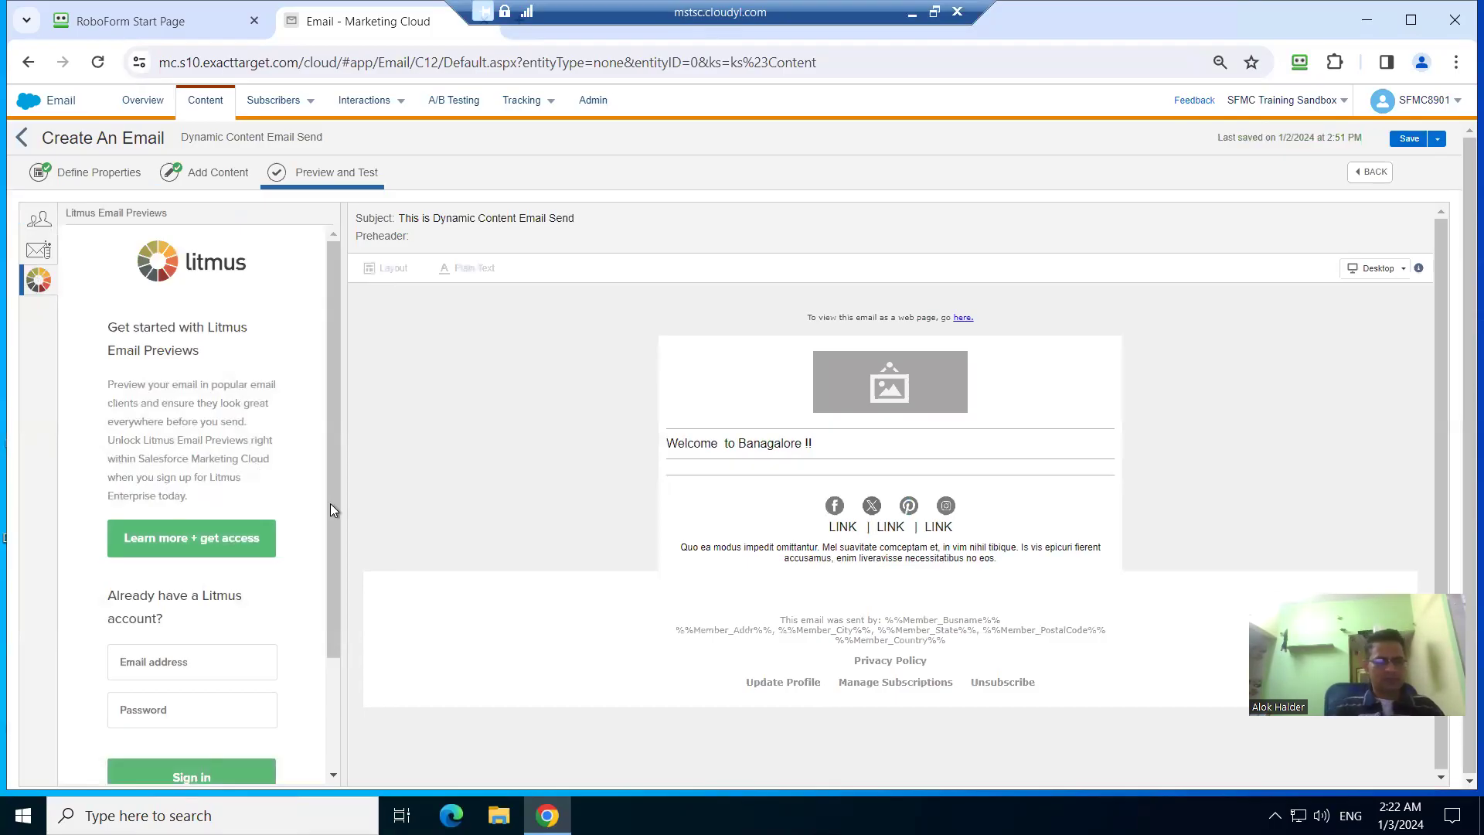
scroll(336, 504, down, 2)
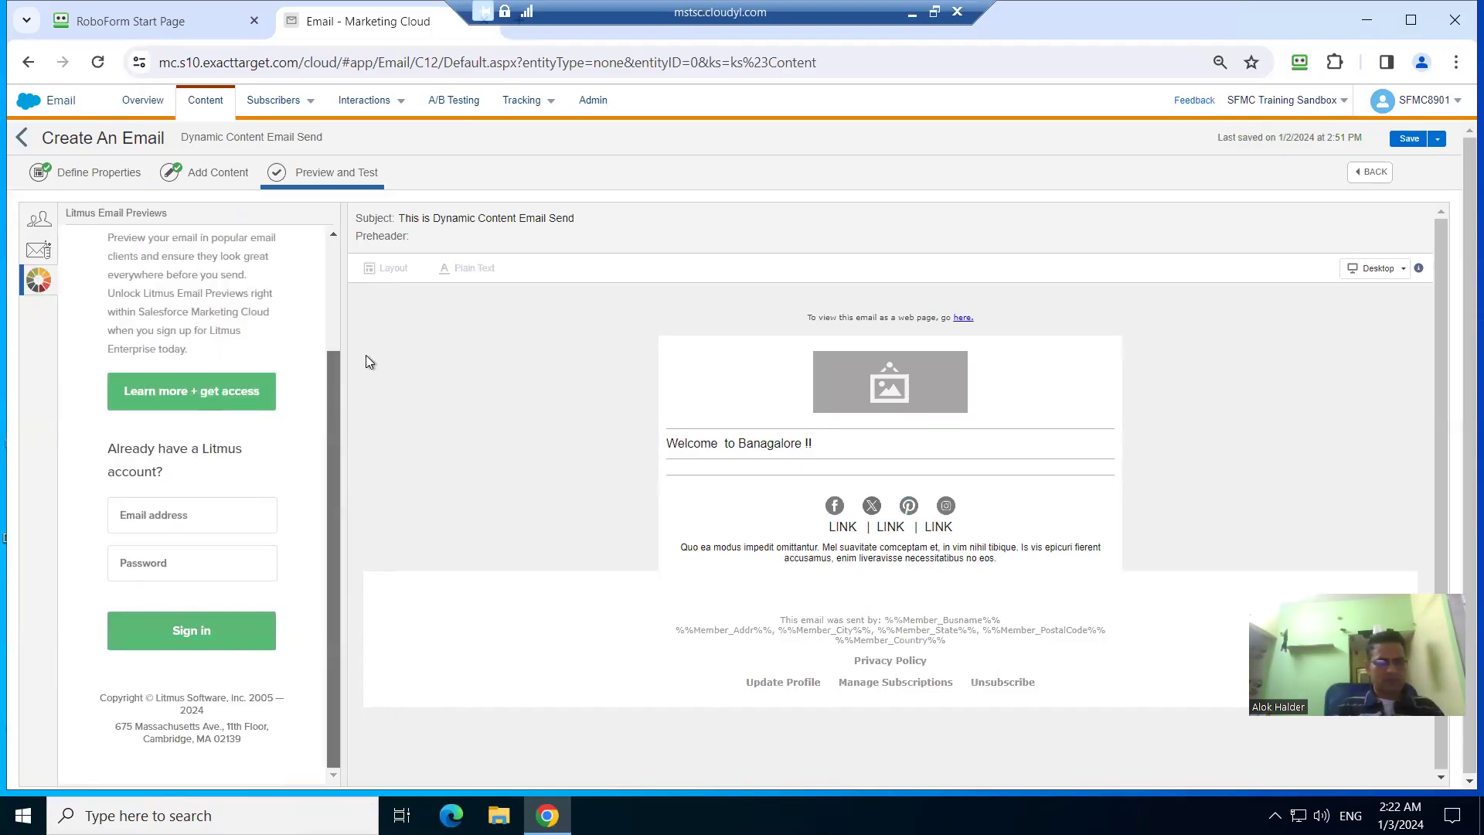
scroll(193, 325, up, 2)
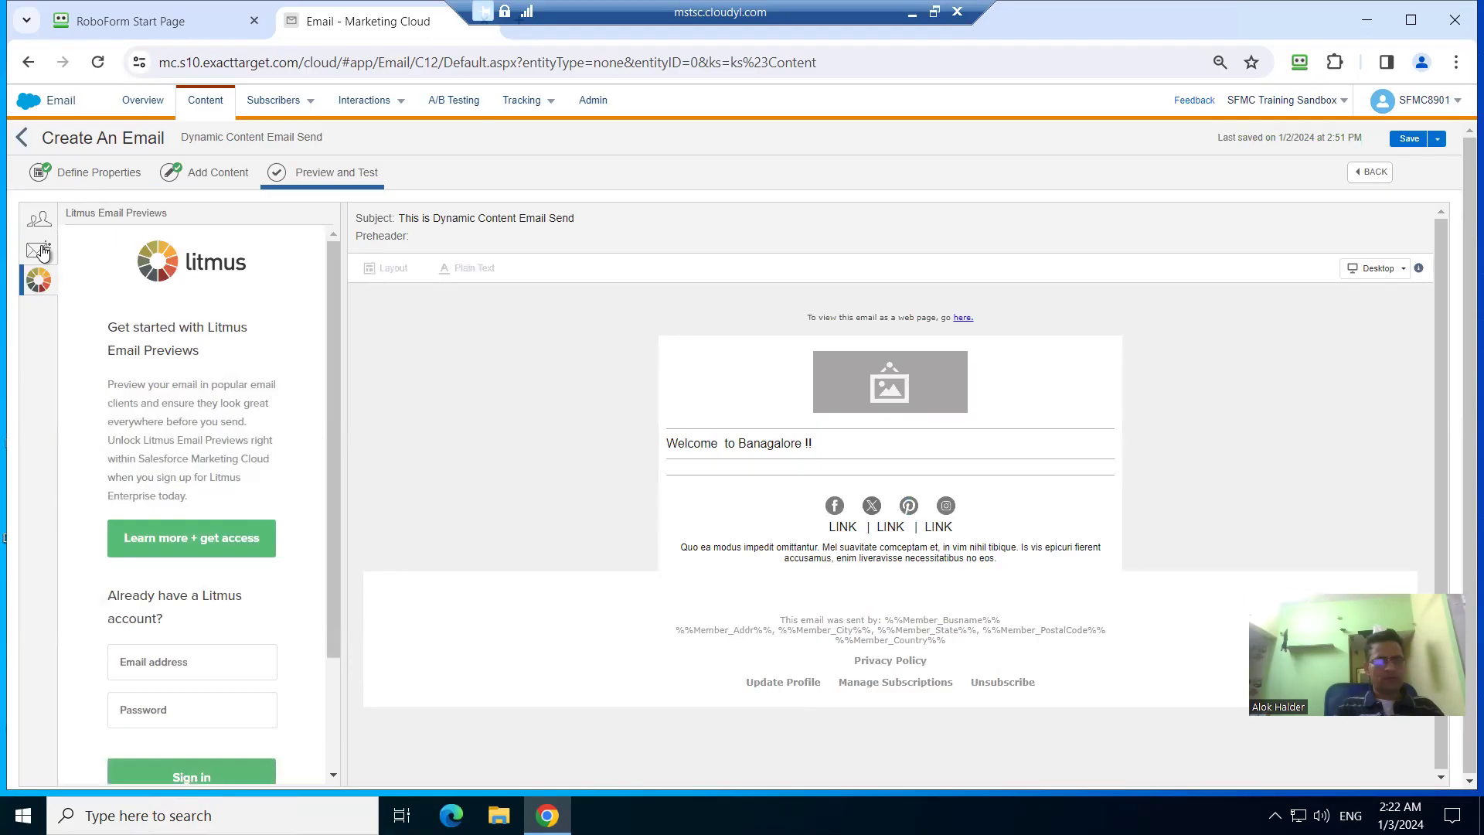
click(38, 251)
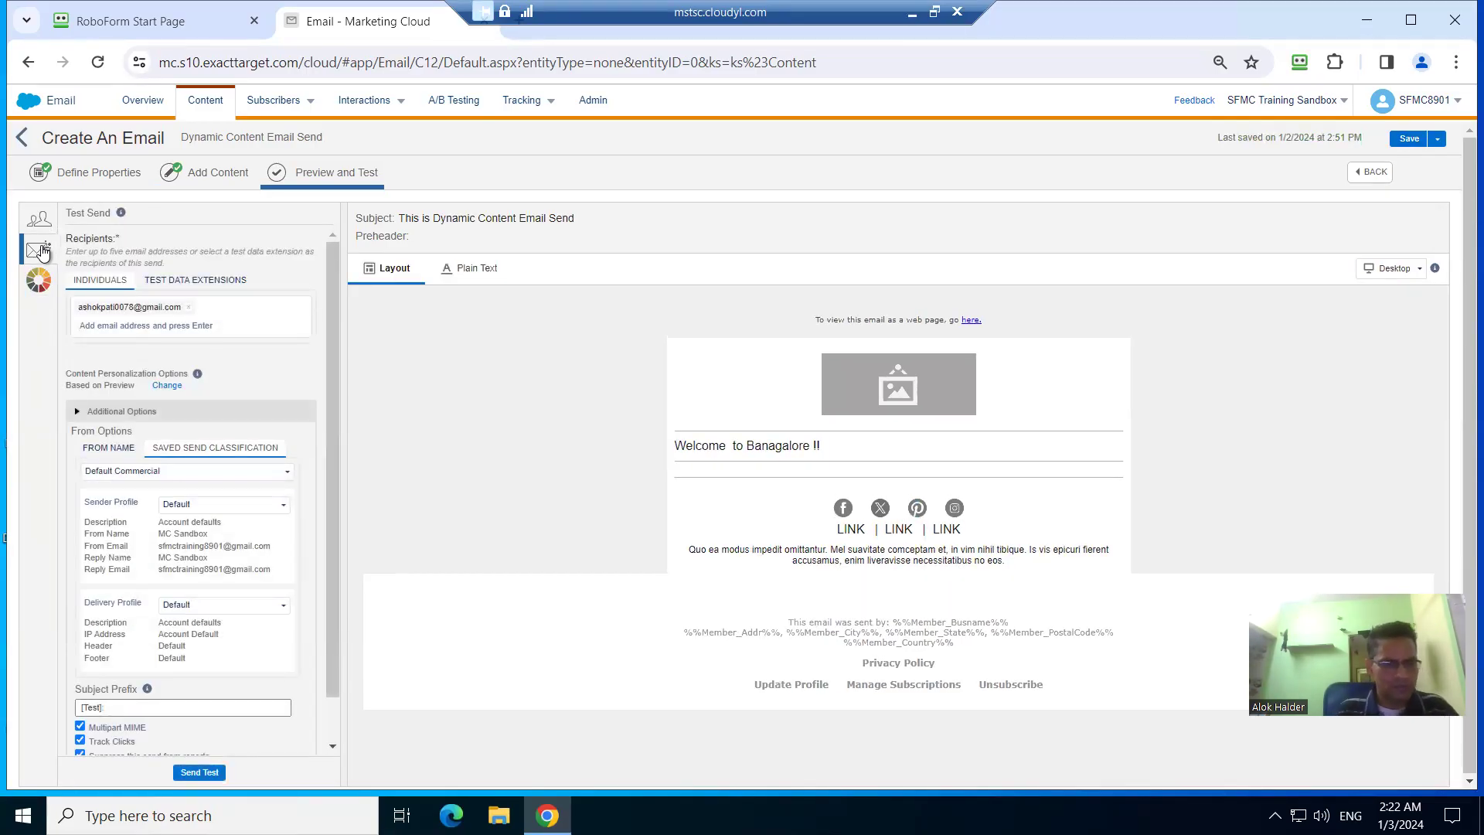
mouse_move(121, 214)
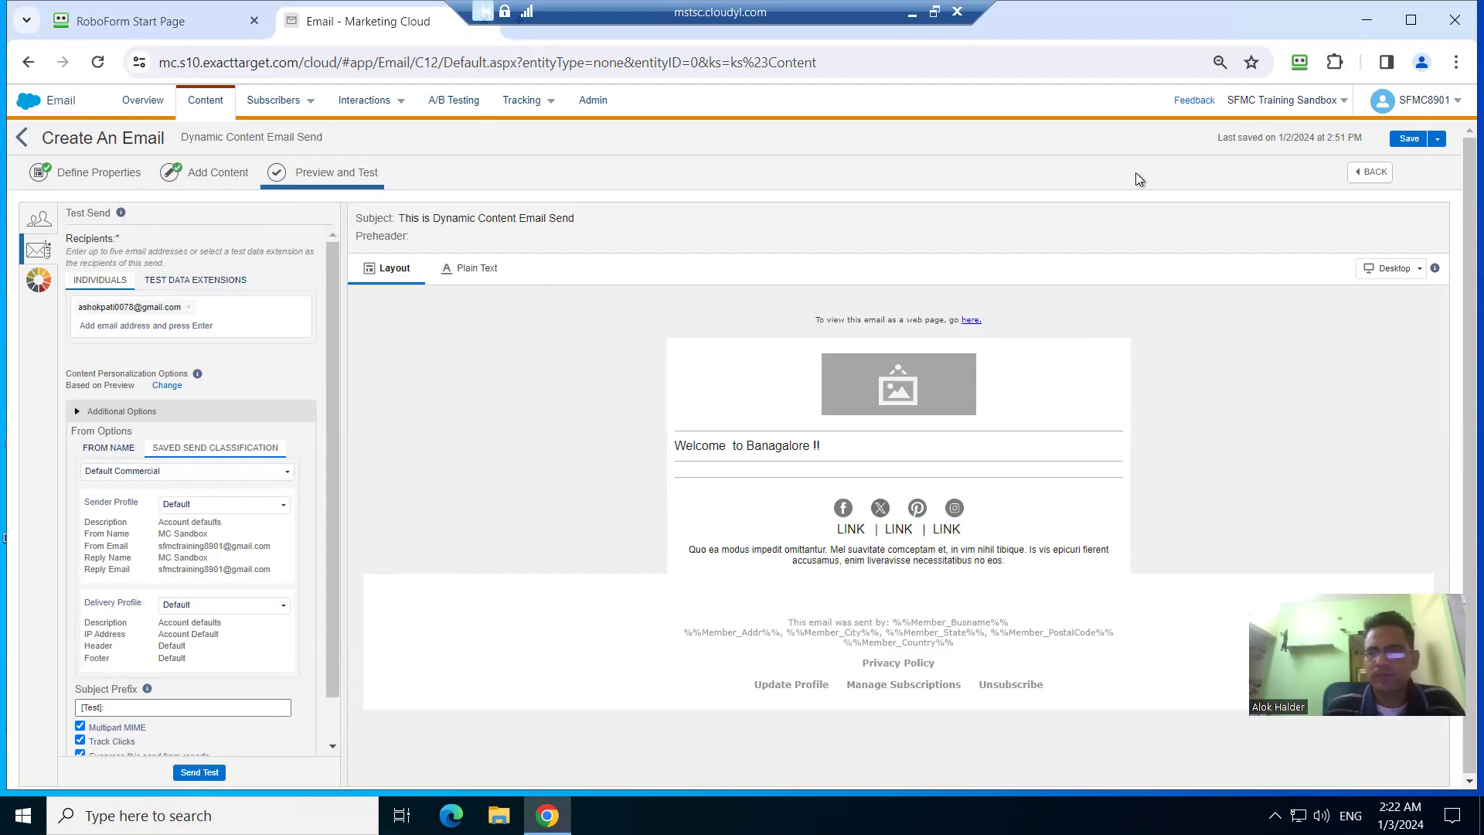
click(1419, 138)
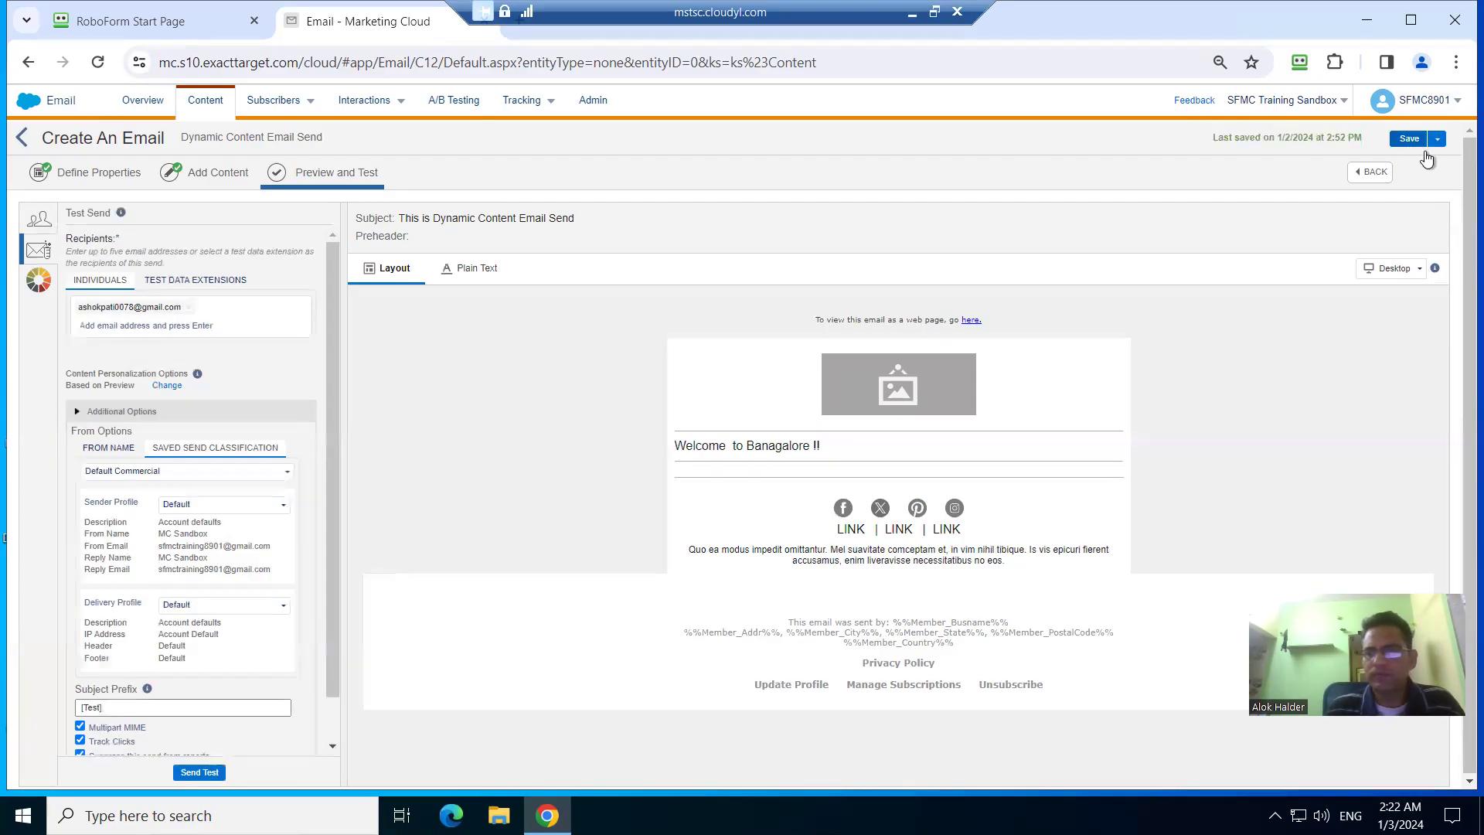
click(1437, 138)
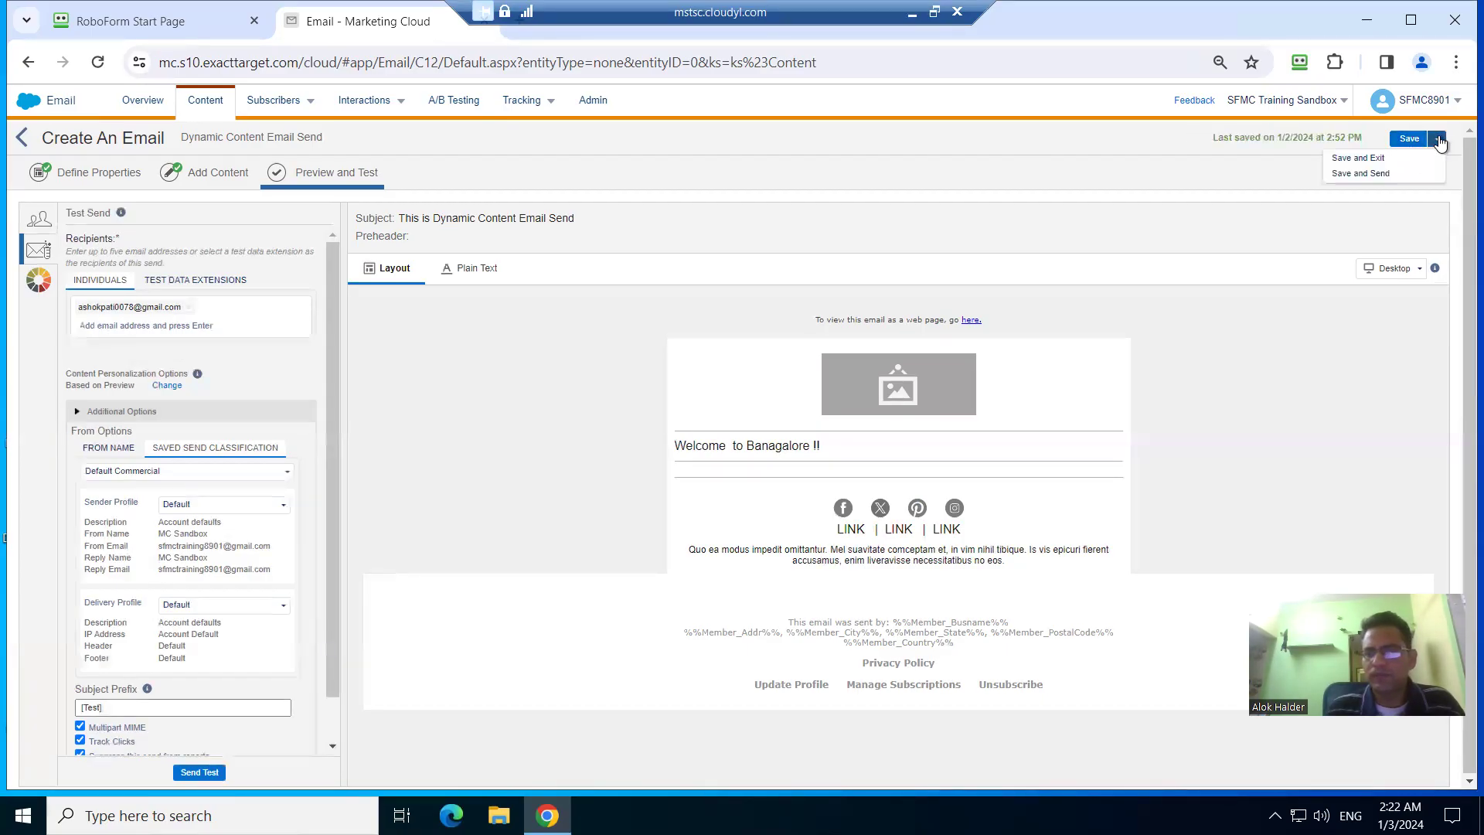
Save and send the email to My Customer Data Extn with All Subscribers as publication list.
click(1381, 173)
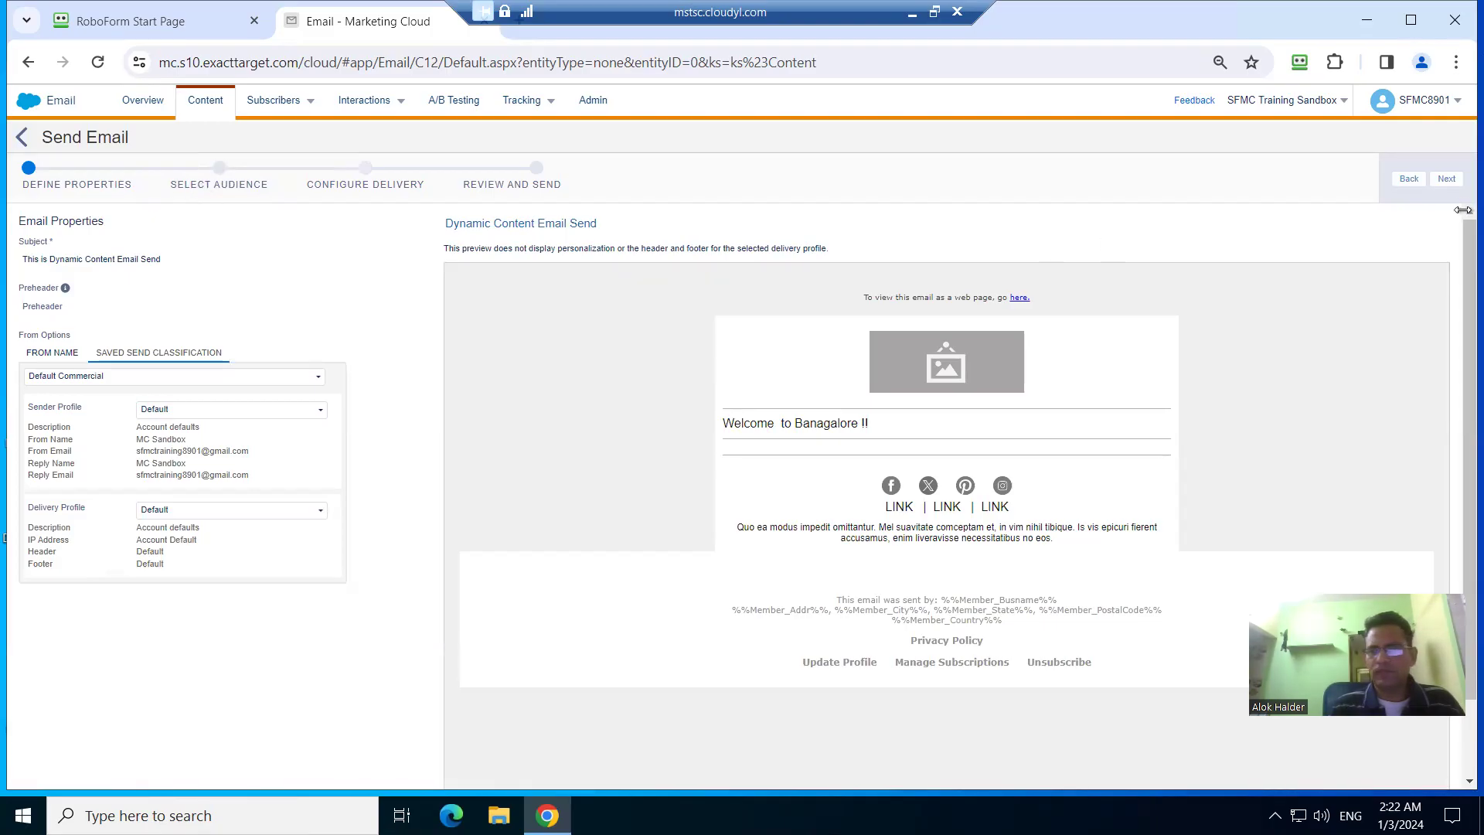
click(1446, 179)
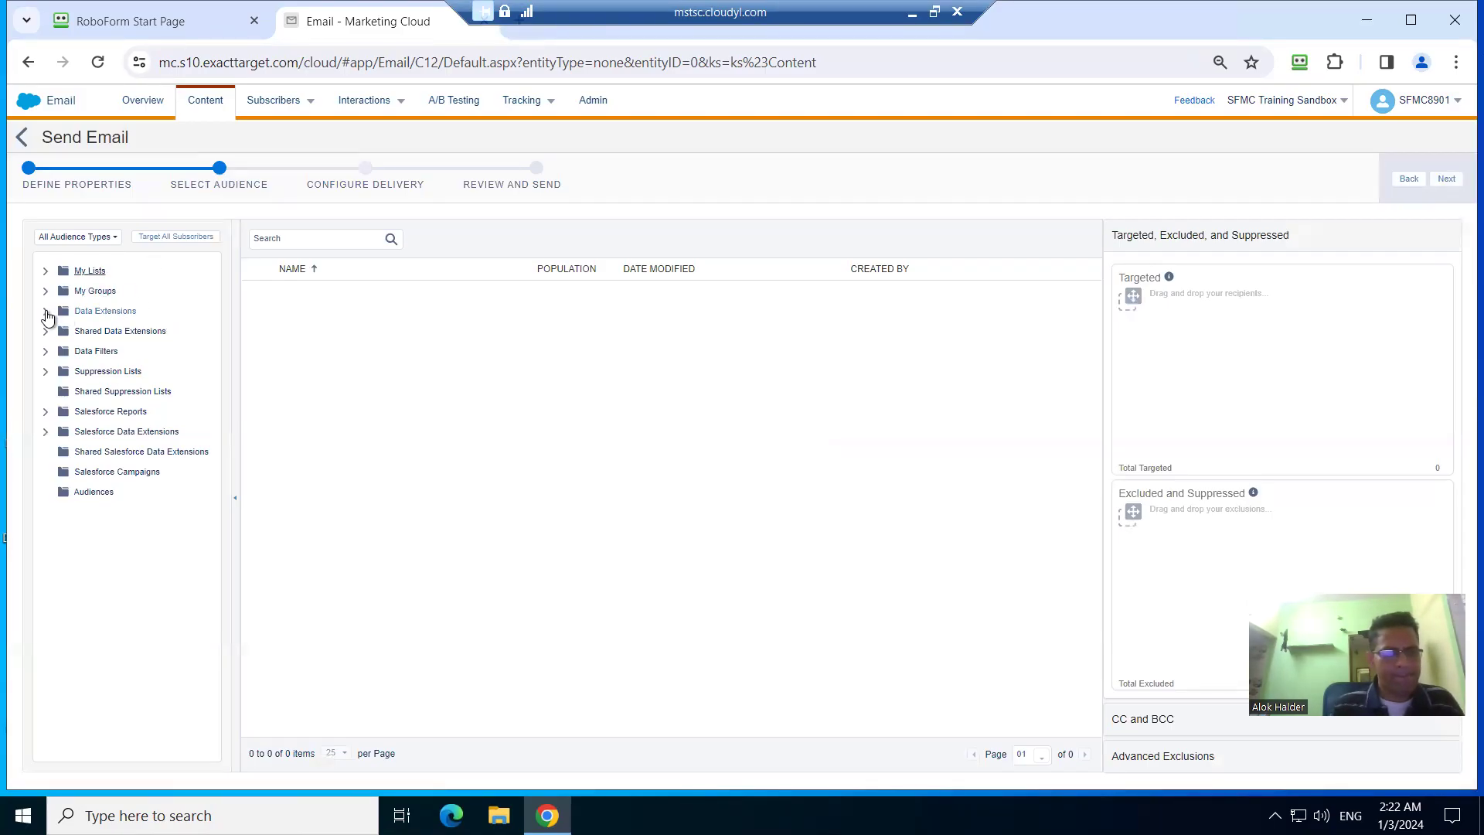
click(46, 312)
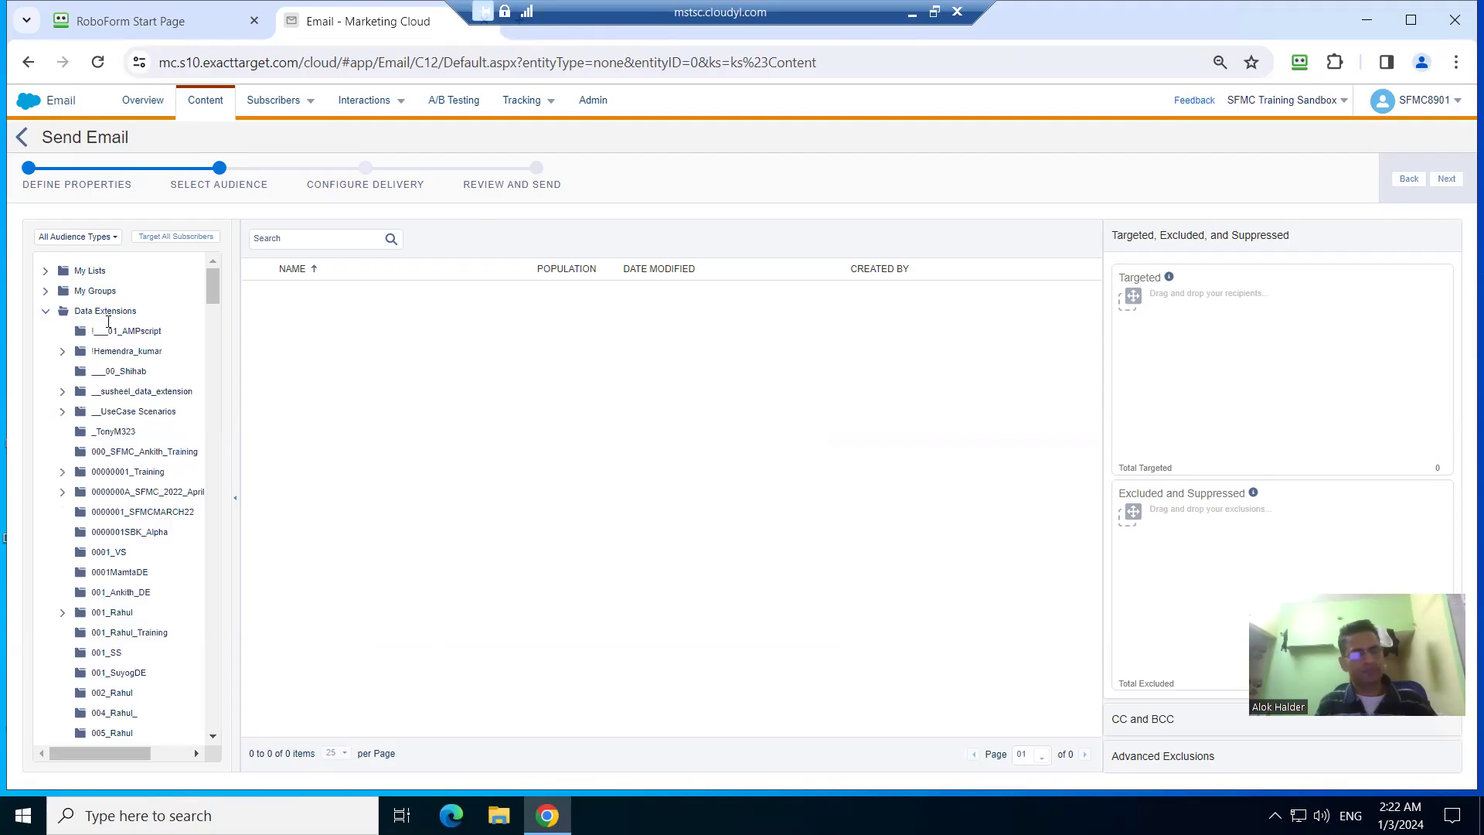
drag(211, 294, 227, 403)
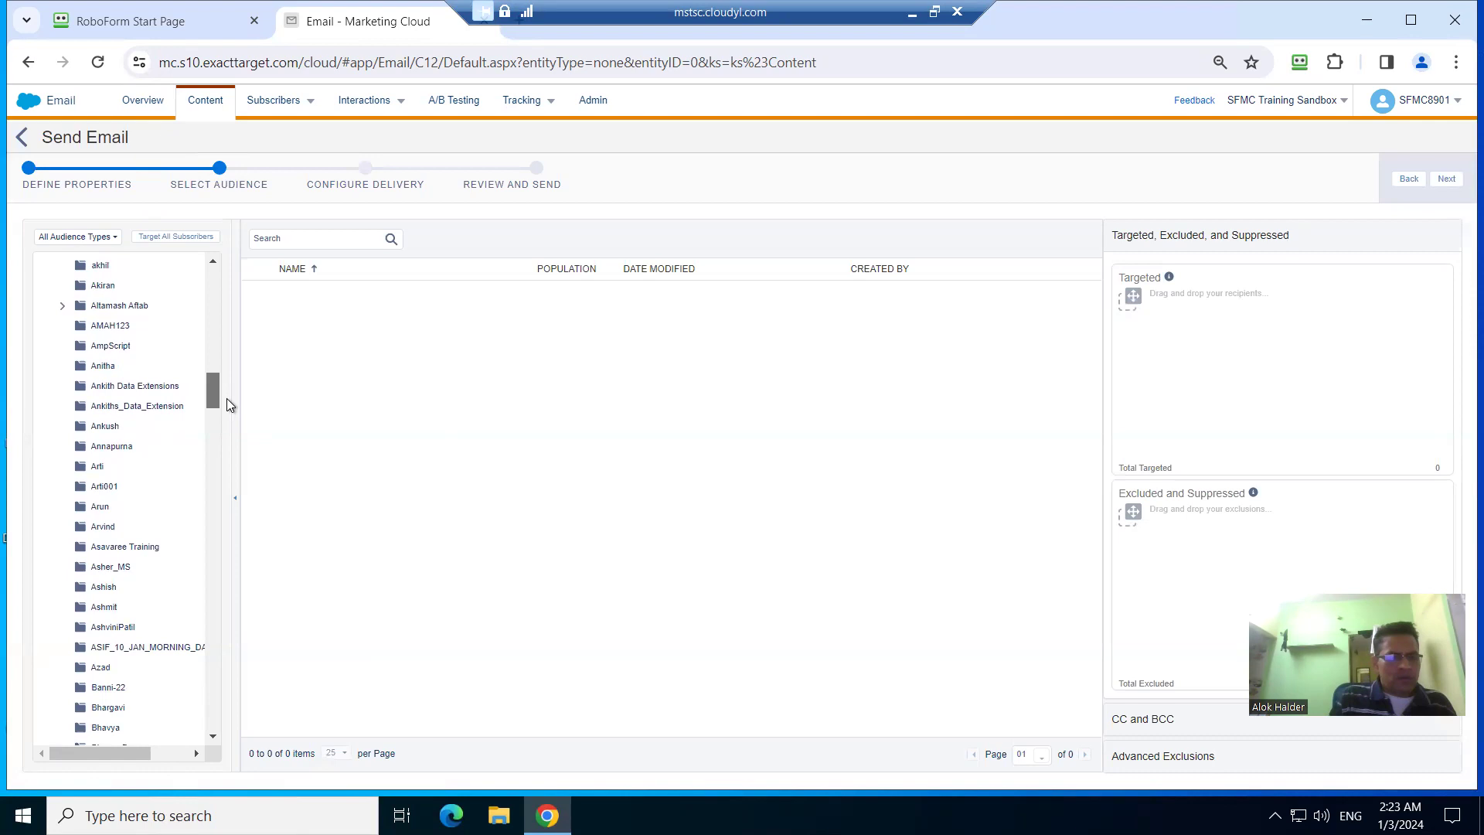
click(156, 388)
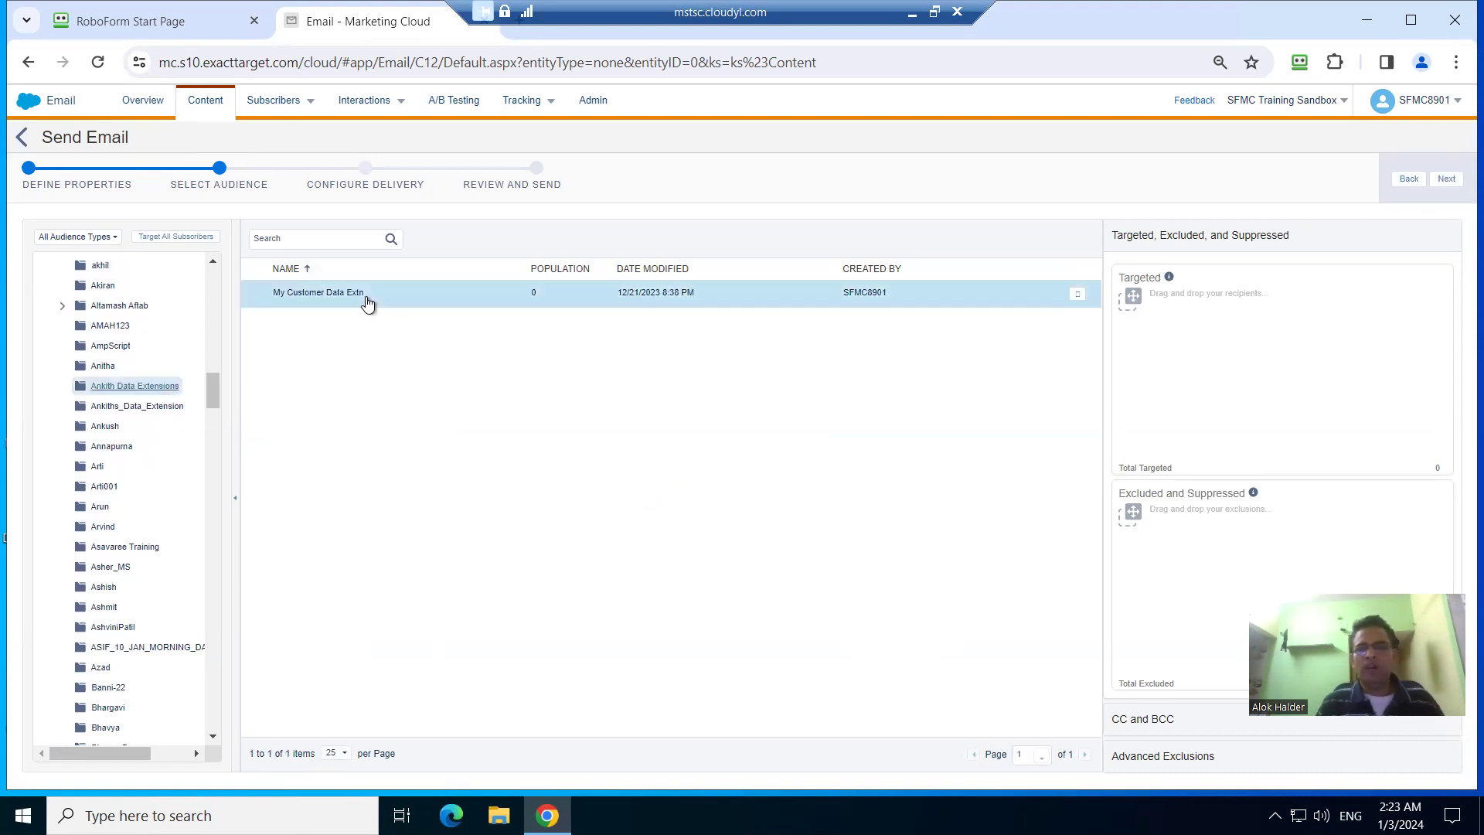
drag(448, 302, 1250, 368)
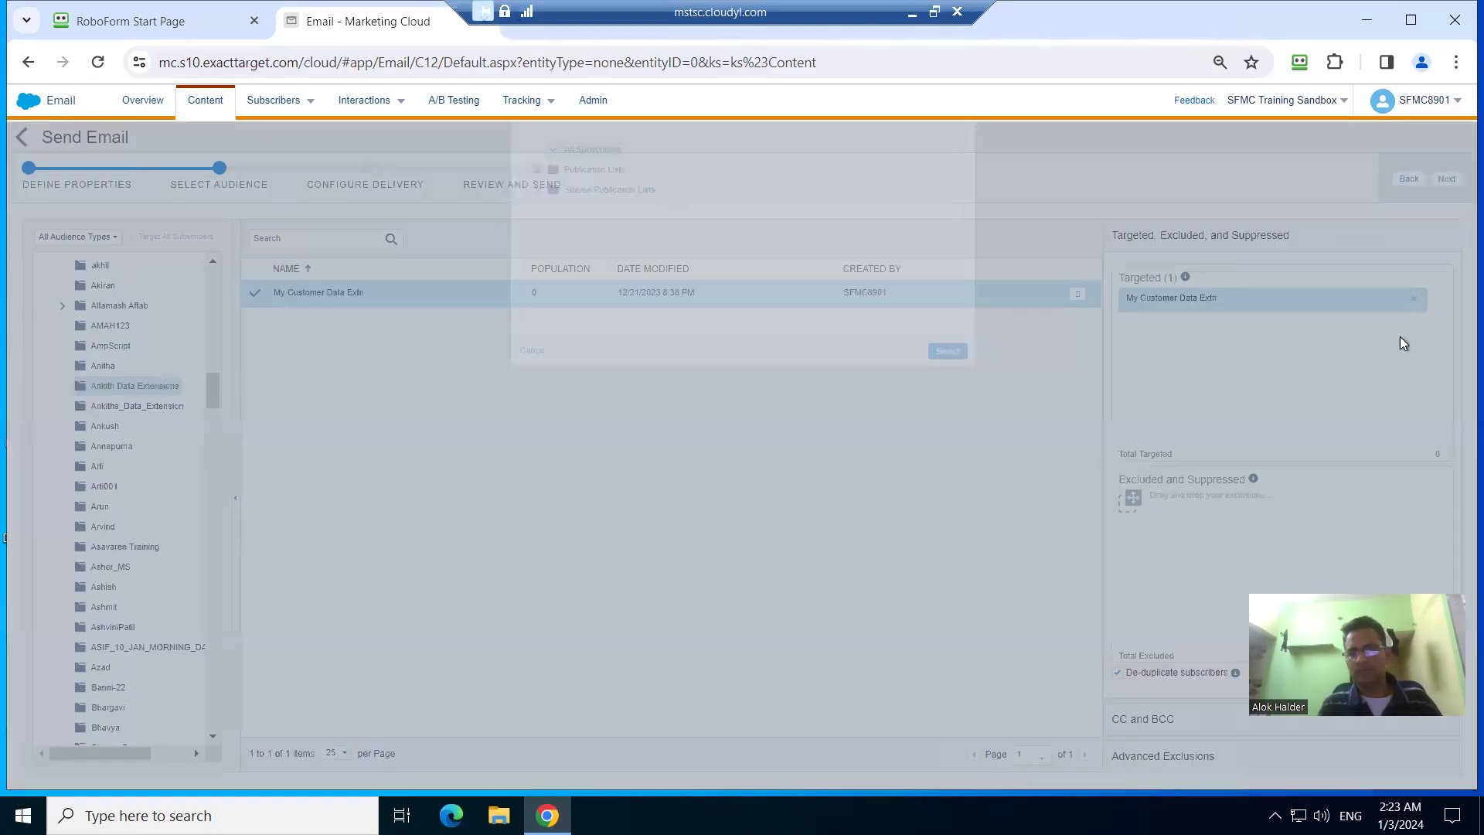
click(935, 411)
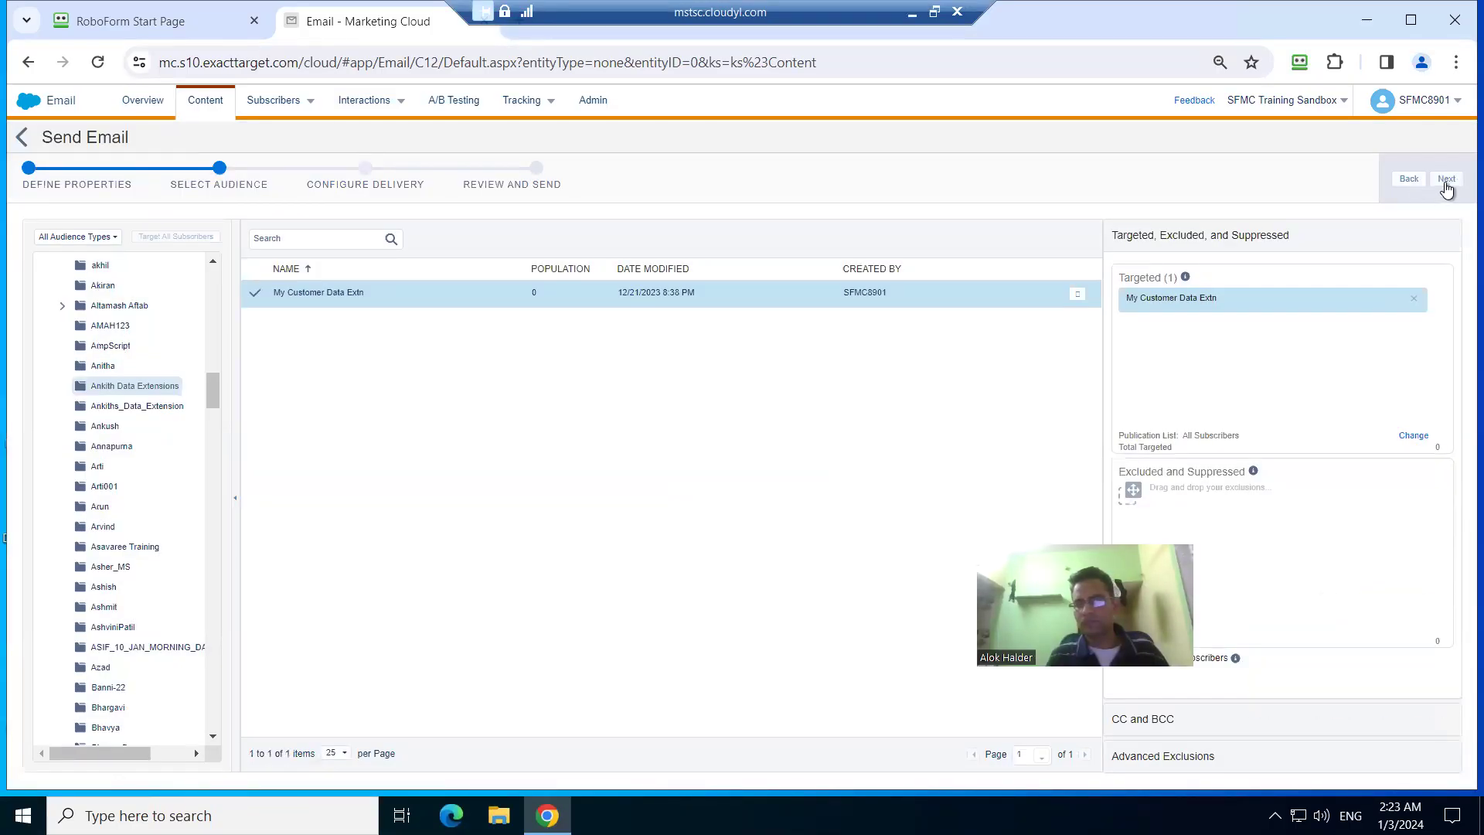
click(1446, 180)
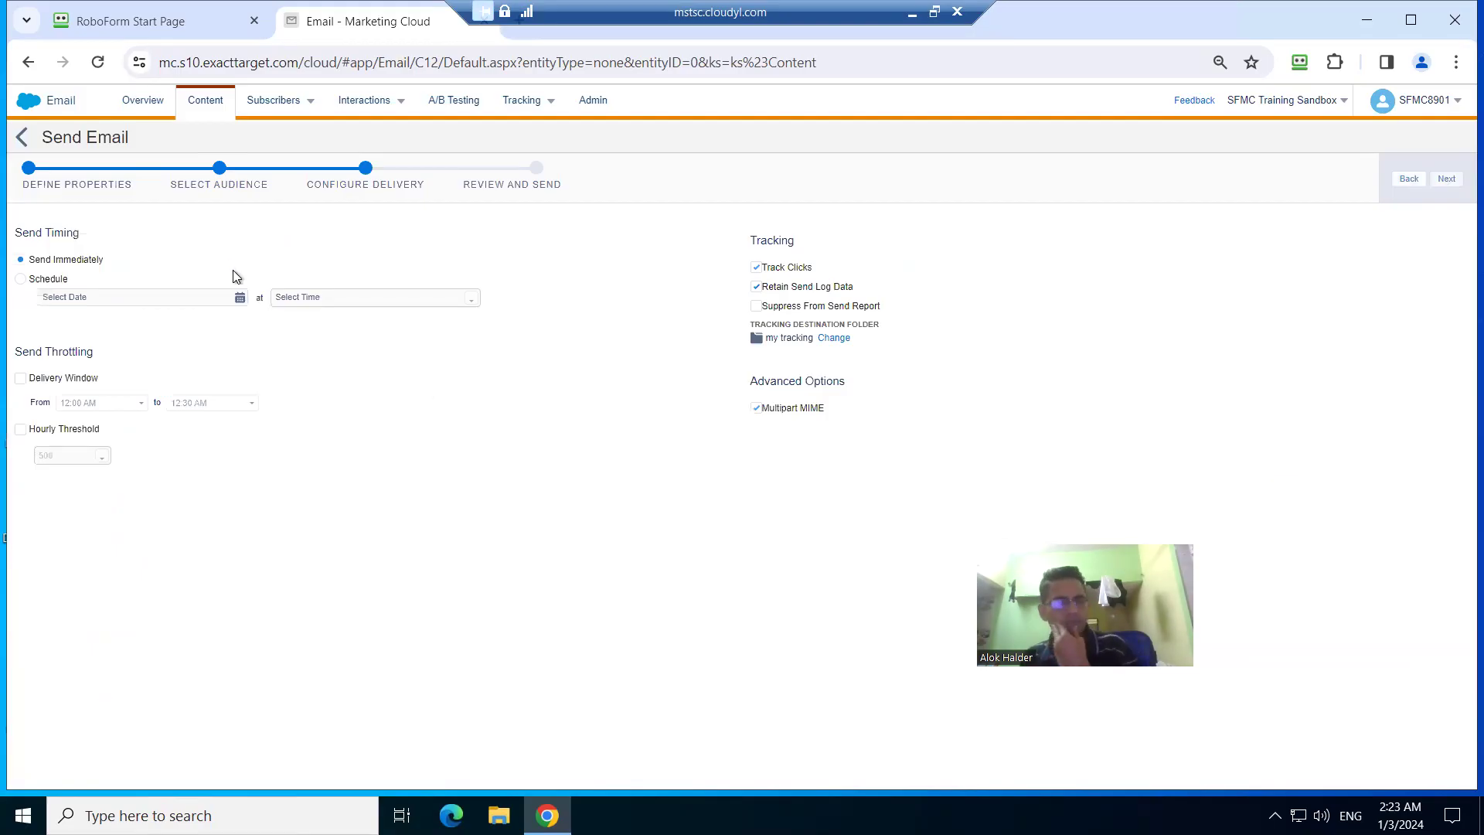
Review the Dynamic Content Email Send, mark it ready to send, and send it.
click(1446, 181)
click(37, 235)
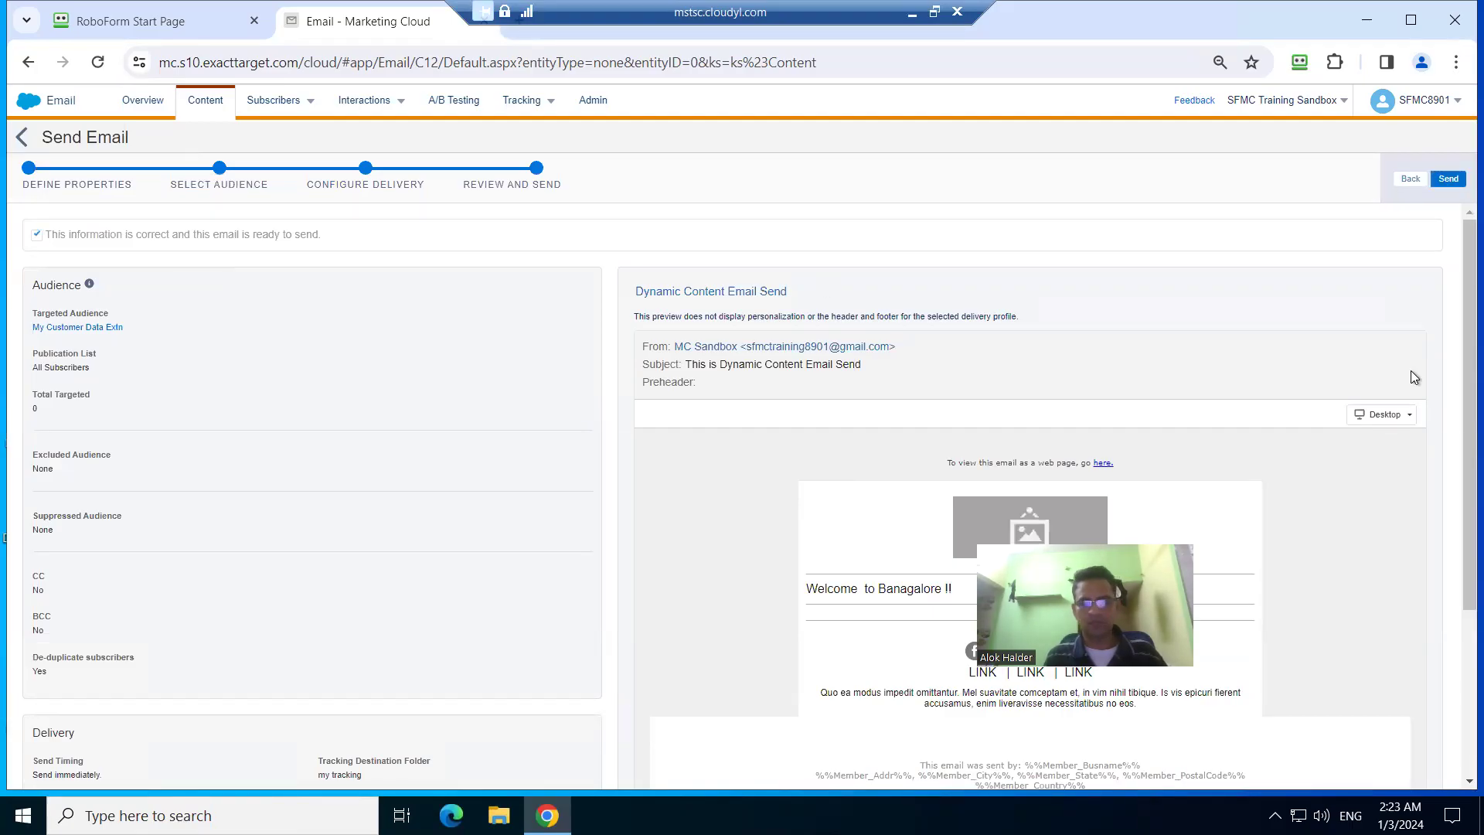
click(1449, 180)
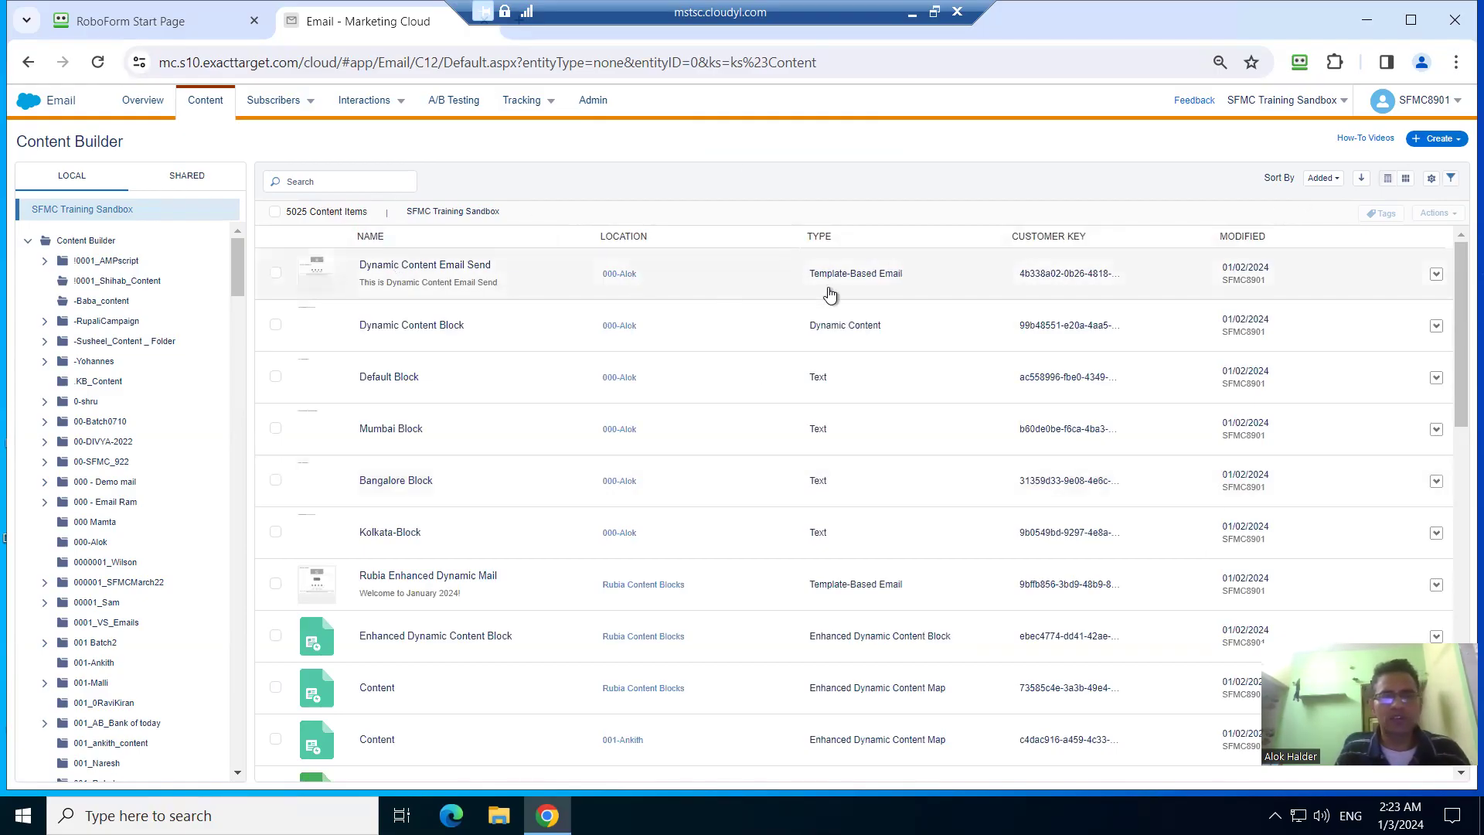
Create a new Enhanced Dynamic Content block and dismiss the existing content picker.
click(1459, 144)
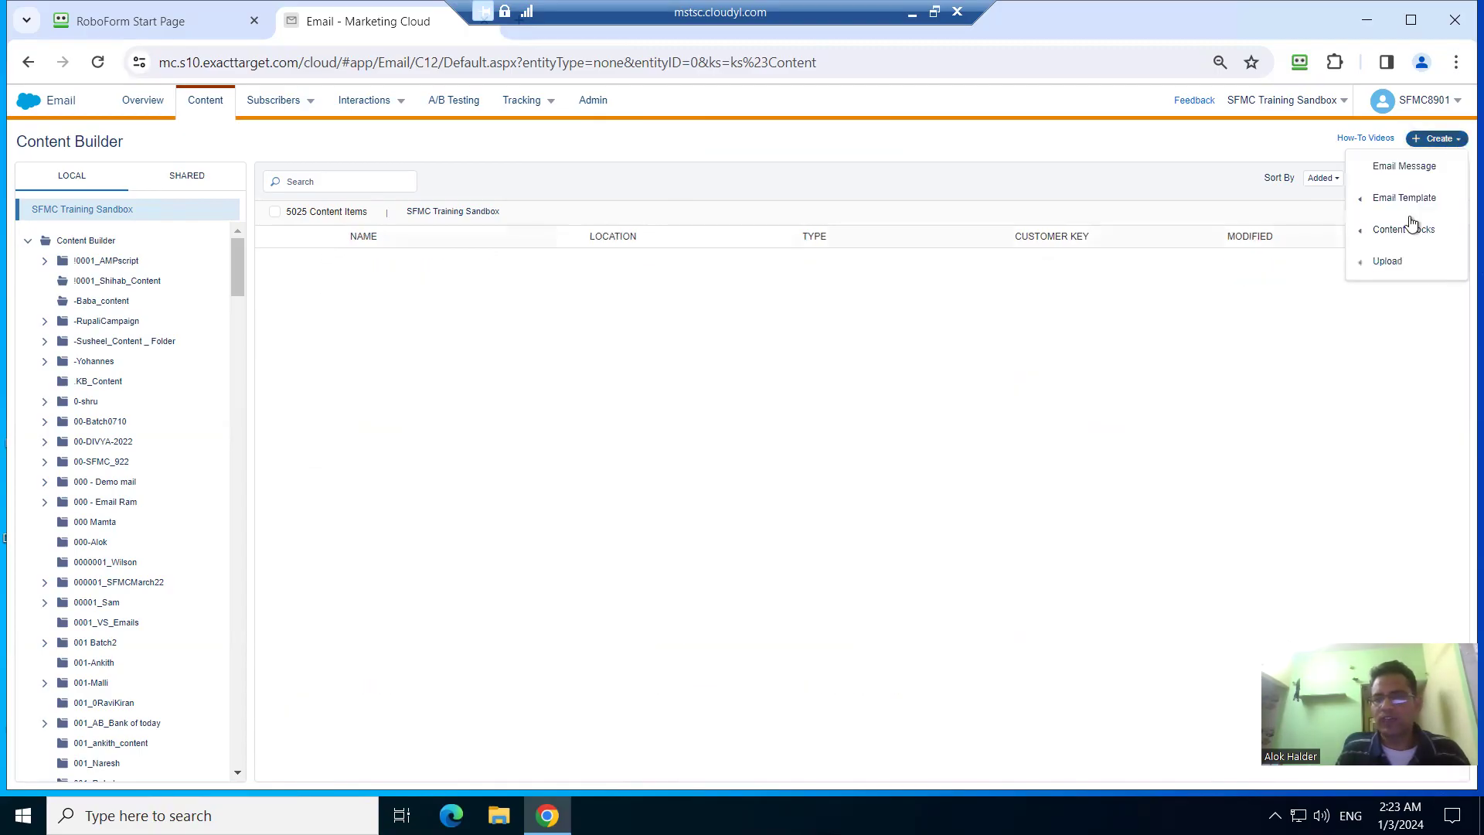
mouse_move(1405, 230)
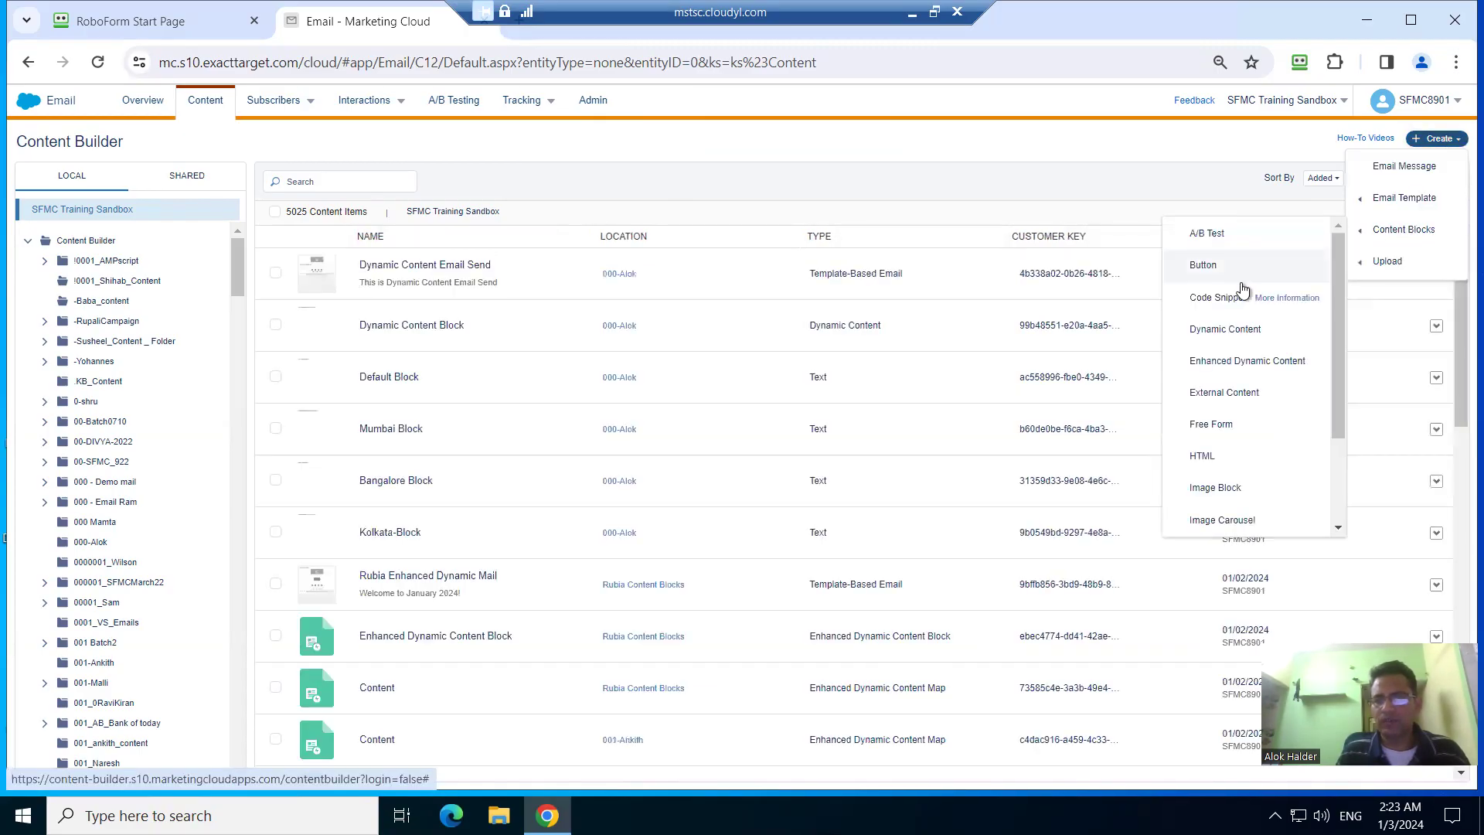
click(1224, 364)
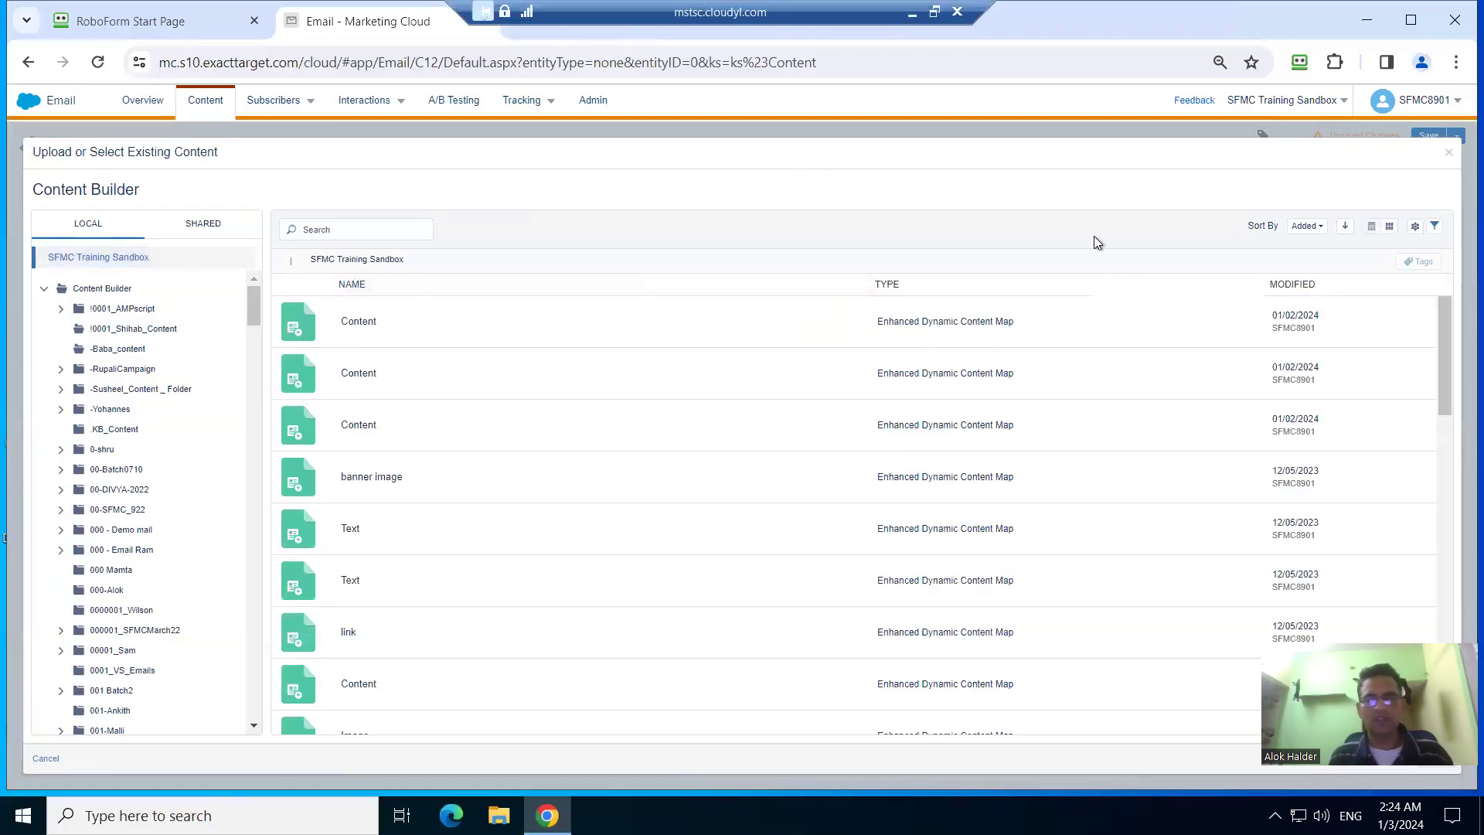
click(1448, 155)
Leave the block editor, choosing Exit to discard the unsaved block.
click(1453, 140)
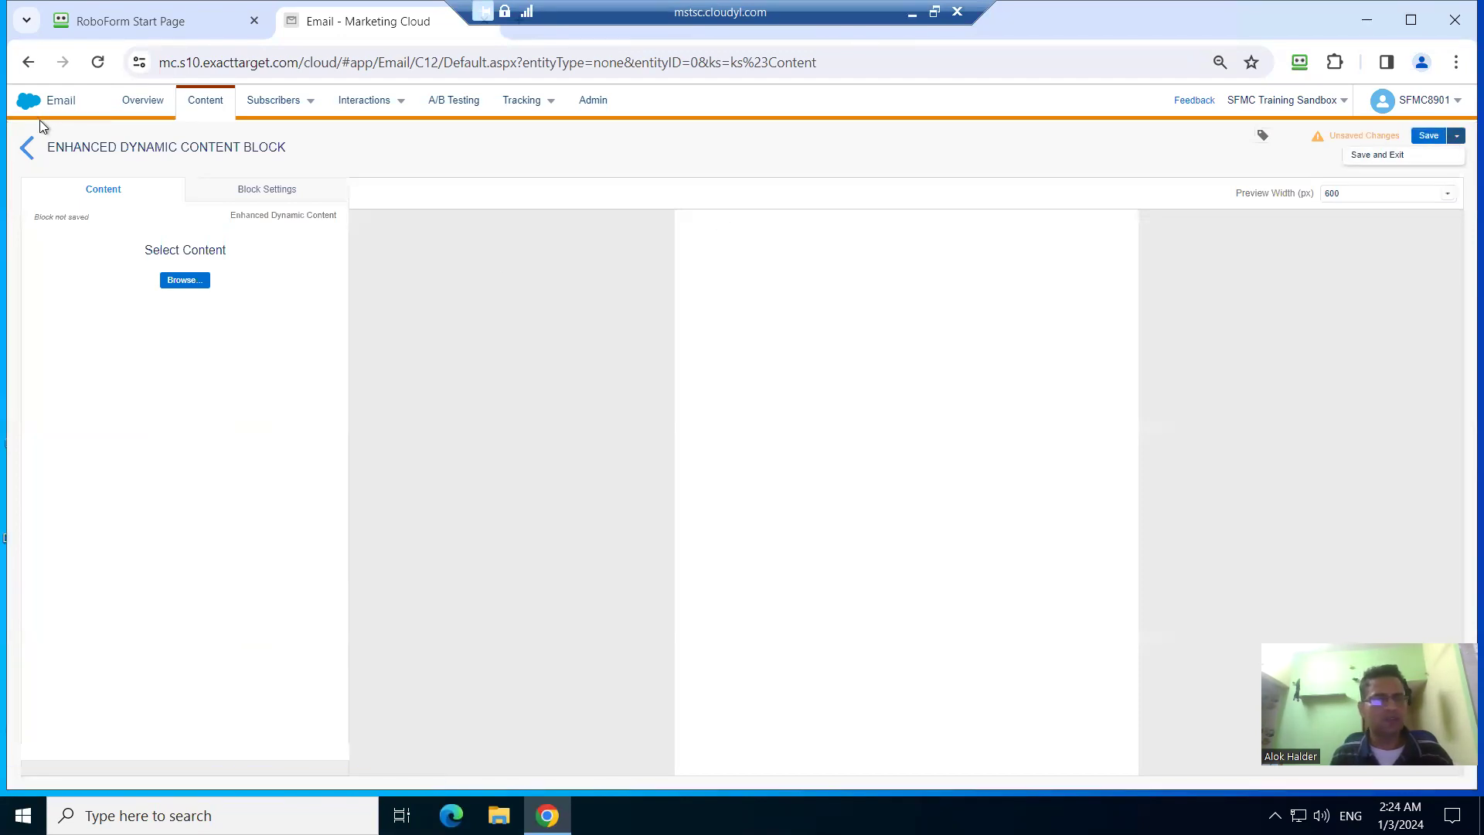
click(37, 151)
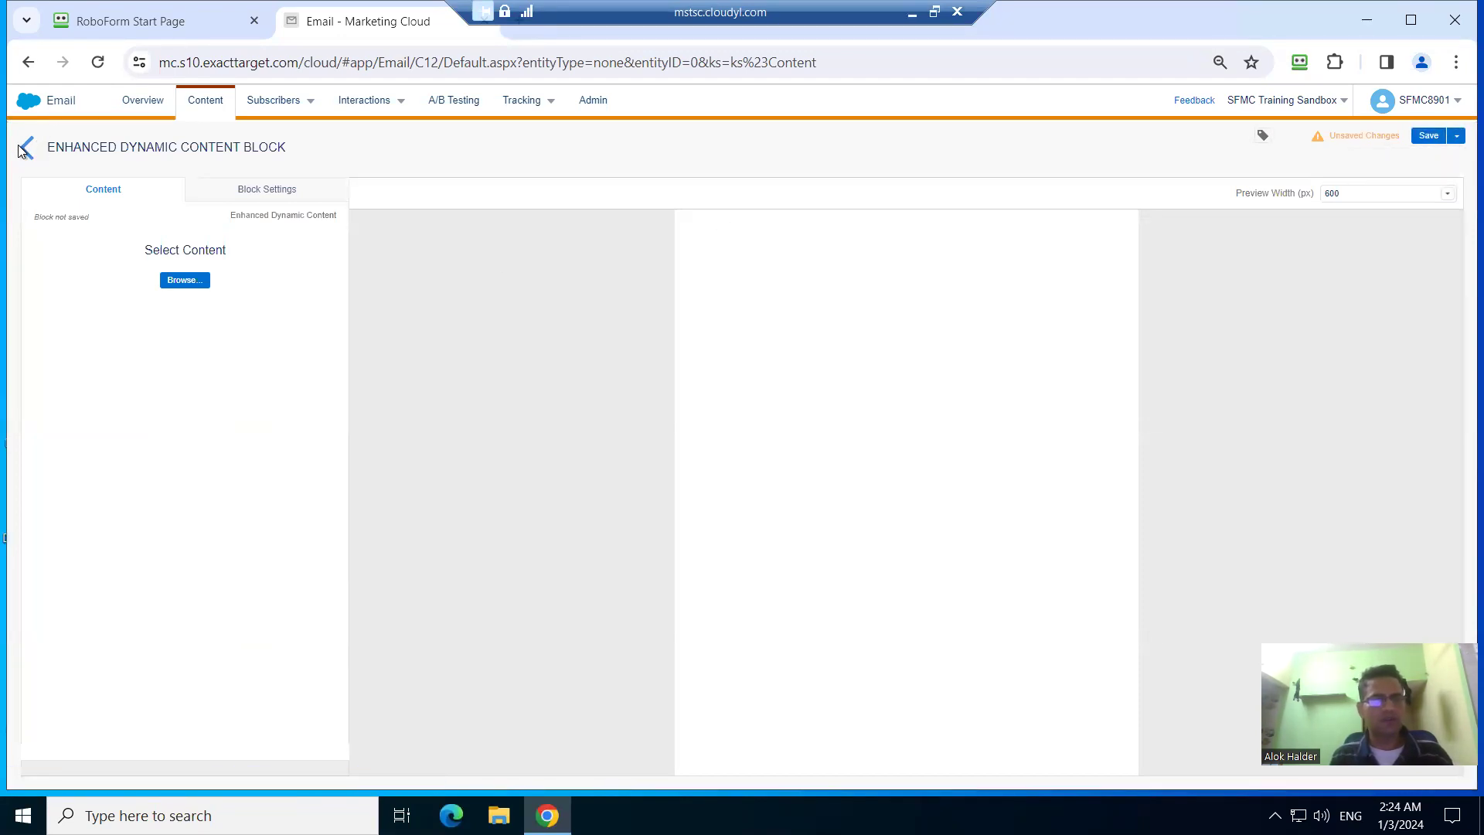
click(32, 146)
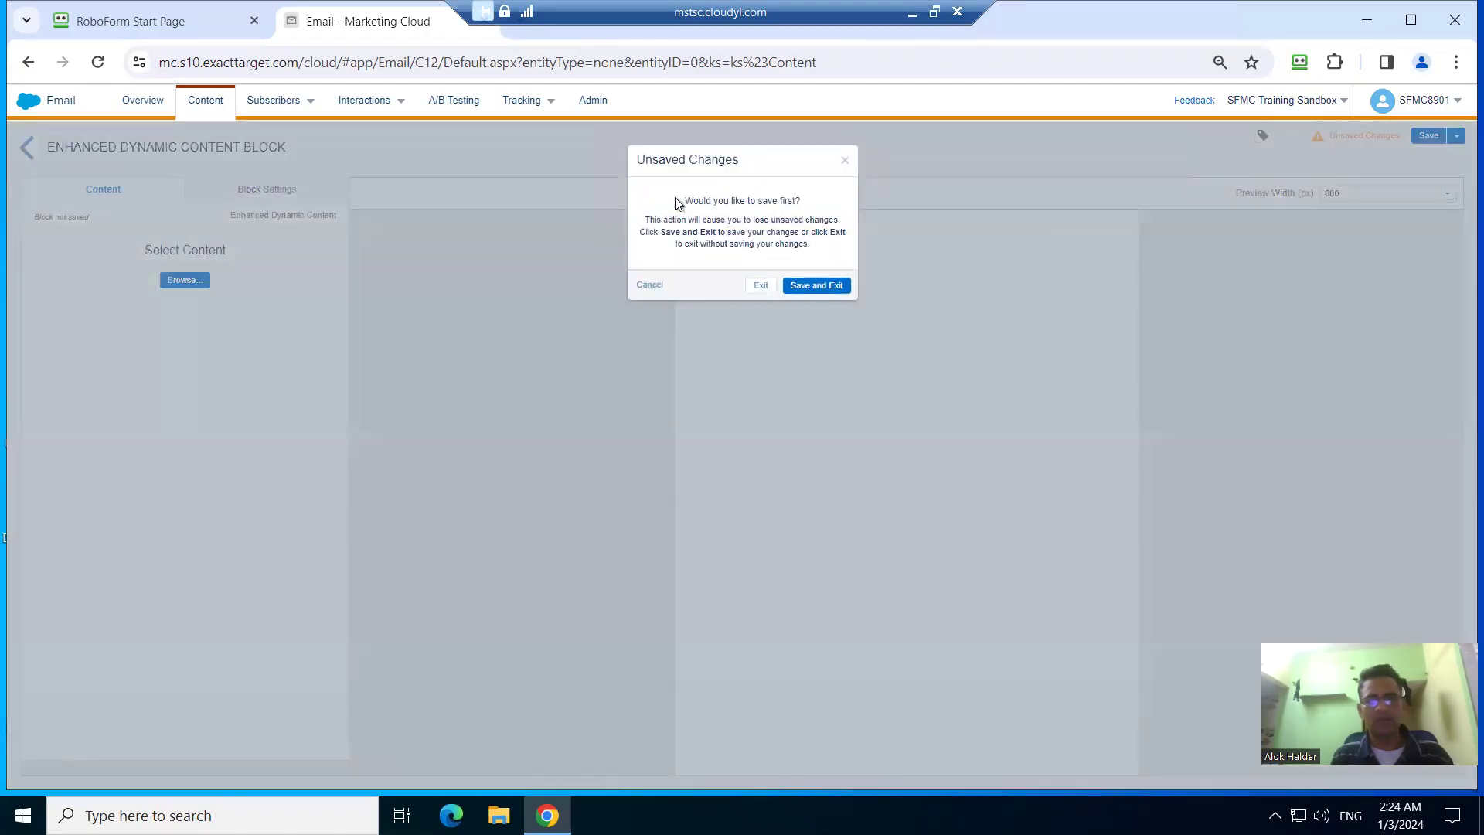
click(799, 286)
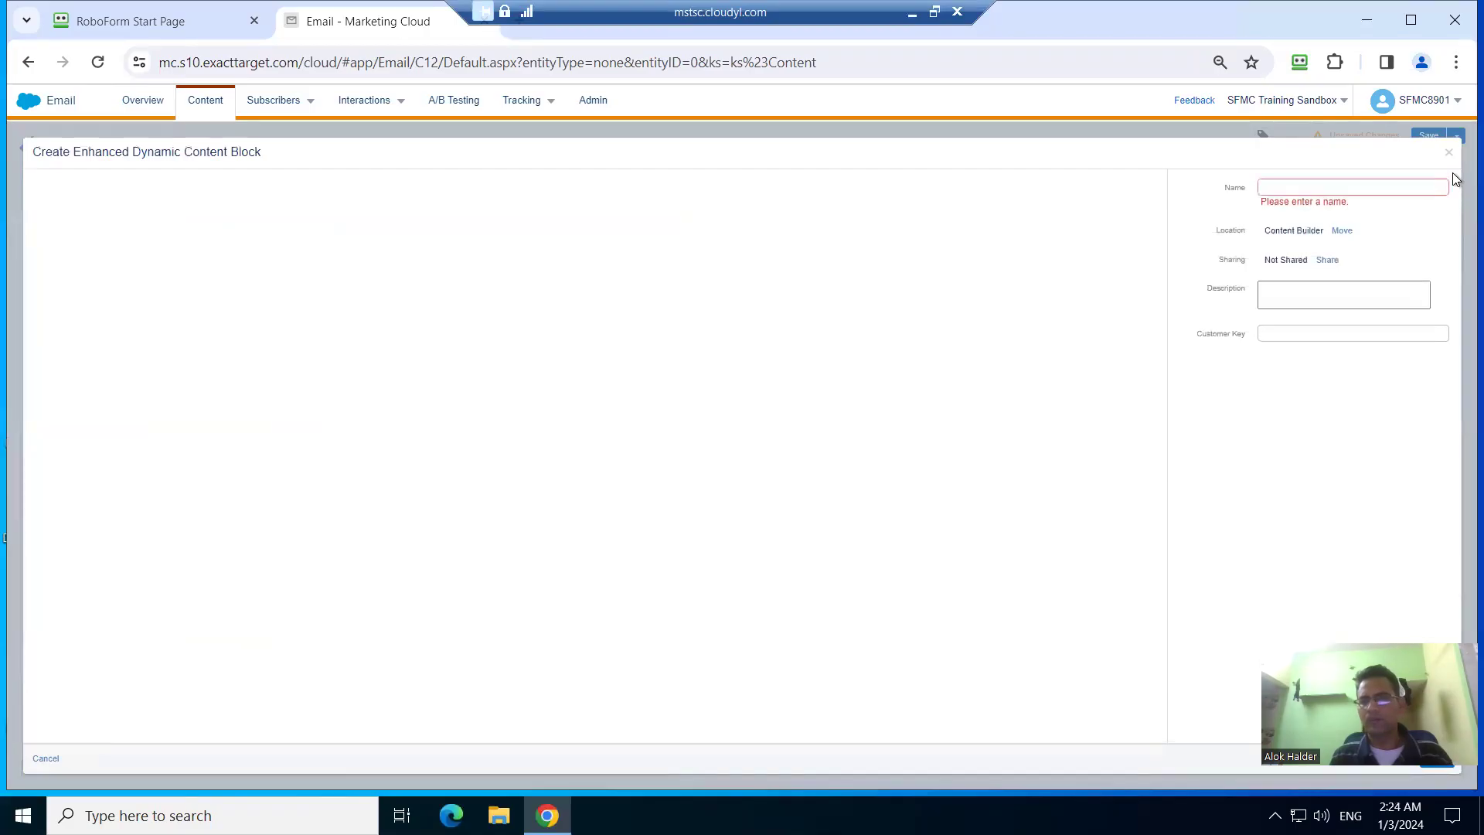
click(1450, 153)
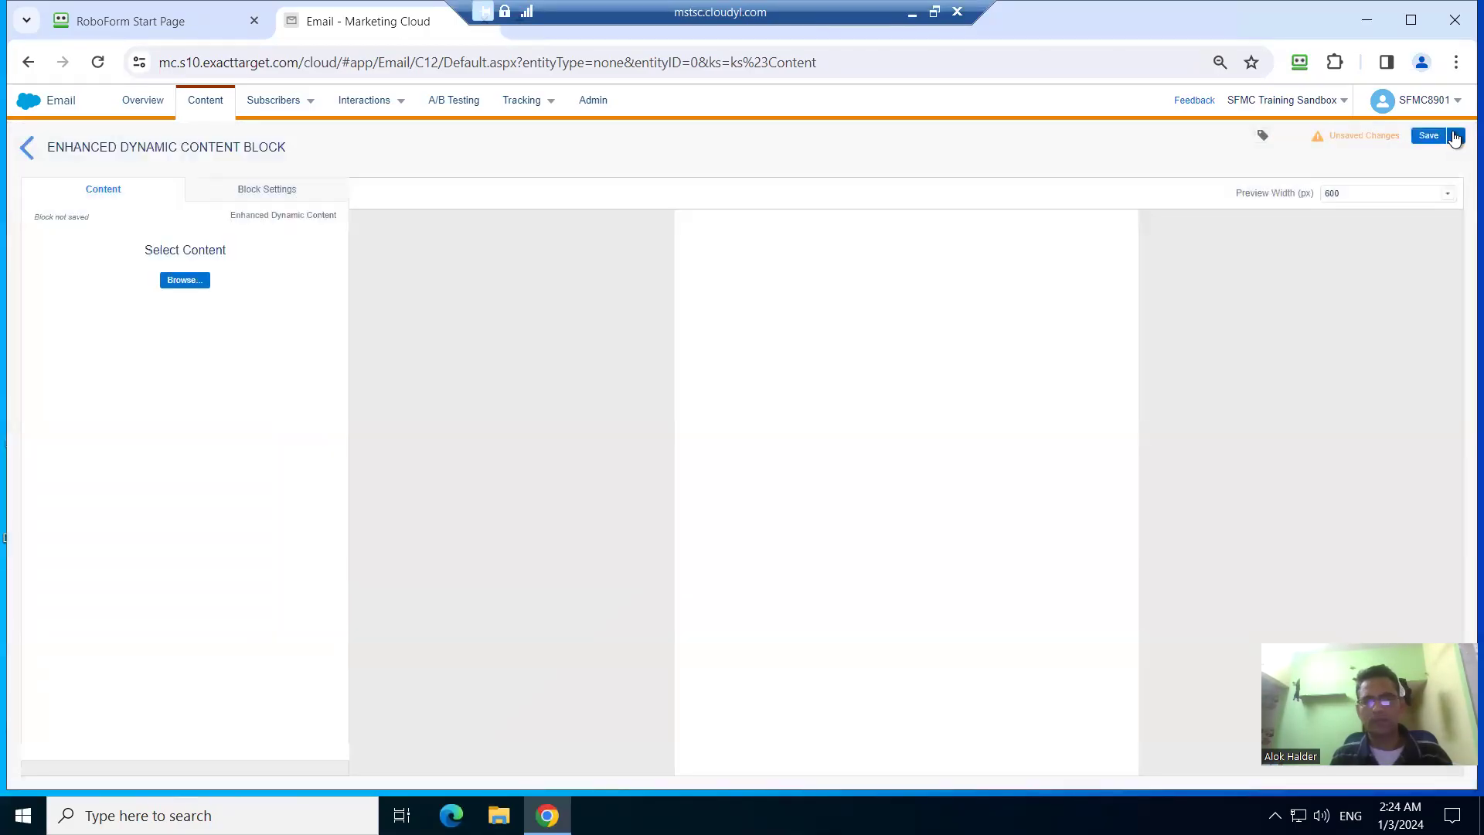
click(1454, 137)
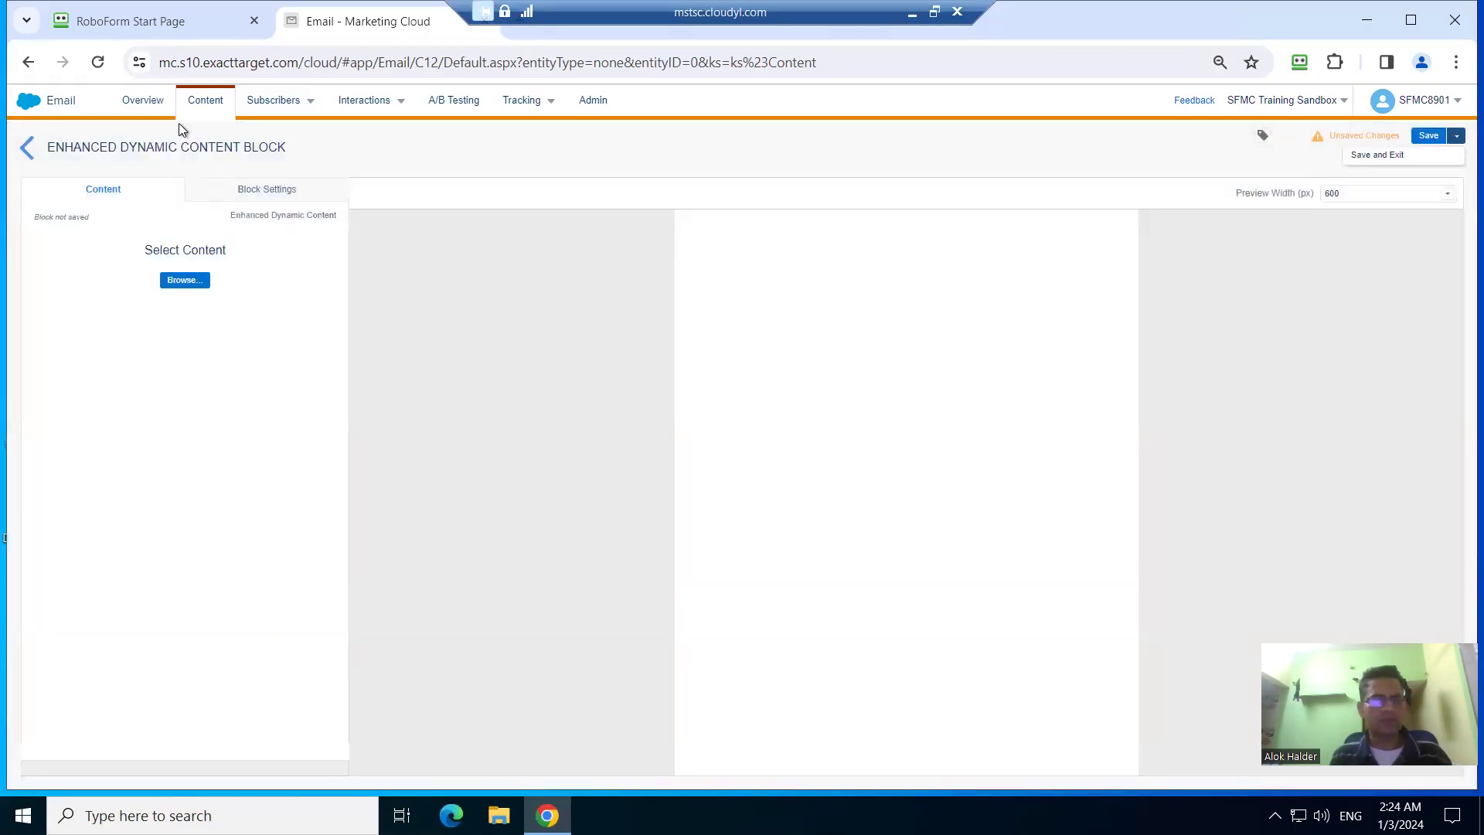
click(21, 147)
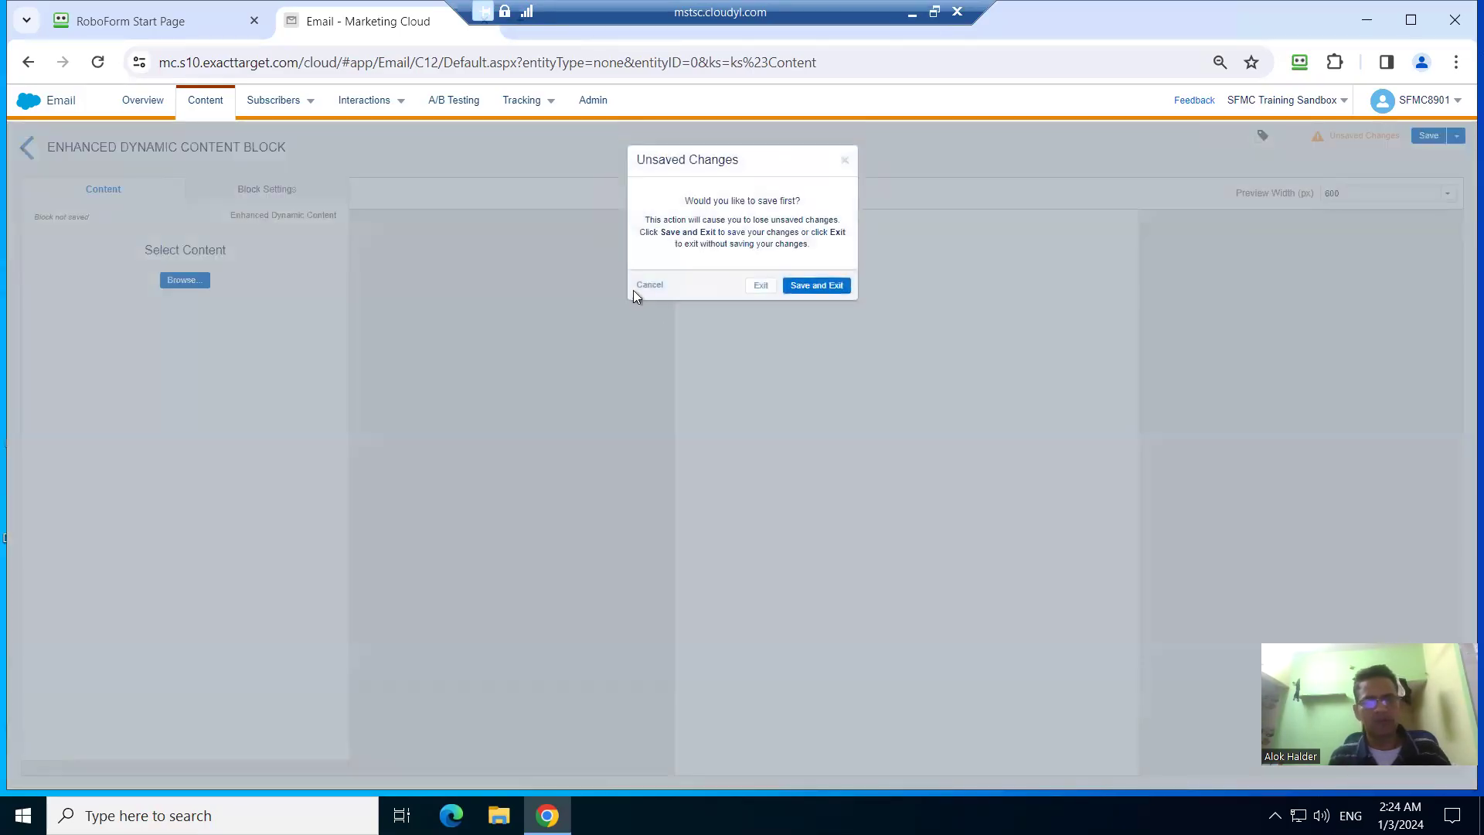
click(760, 286)
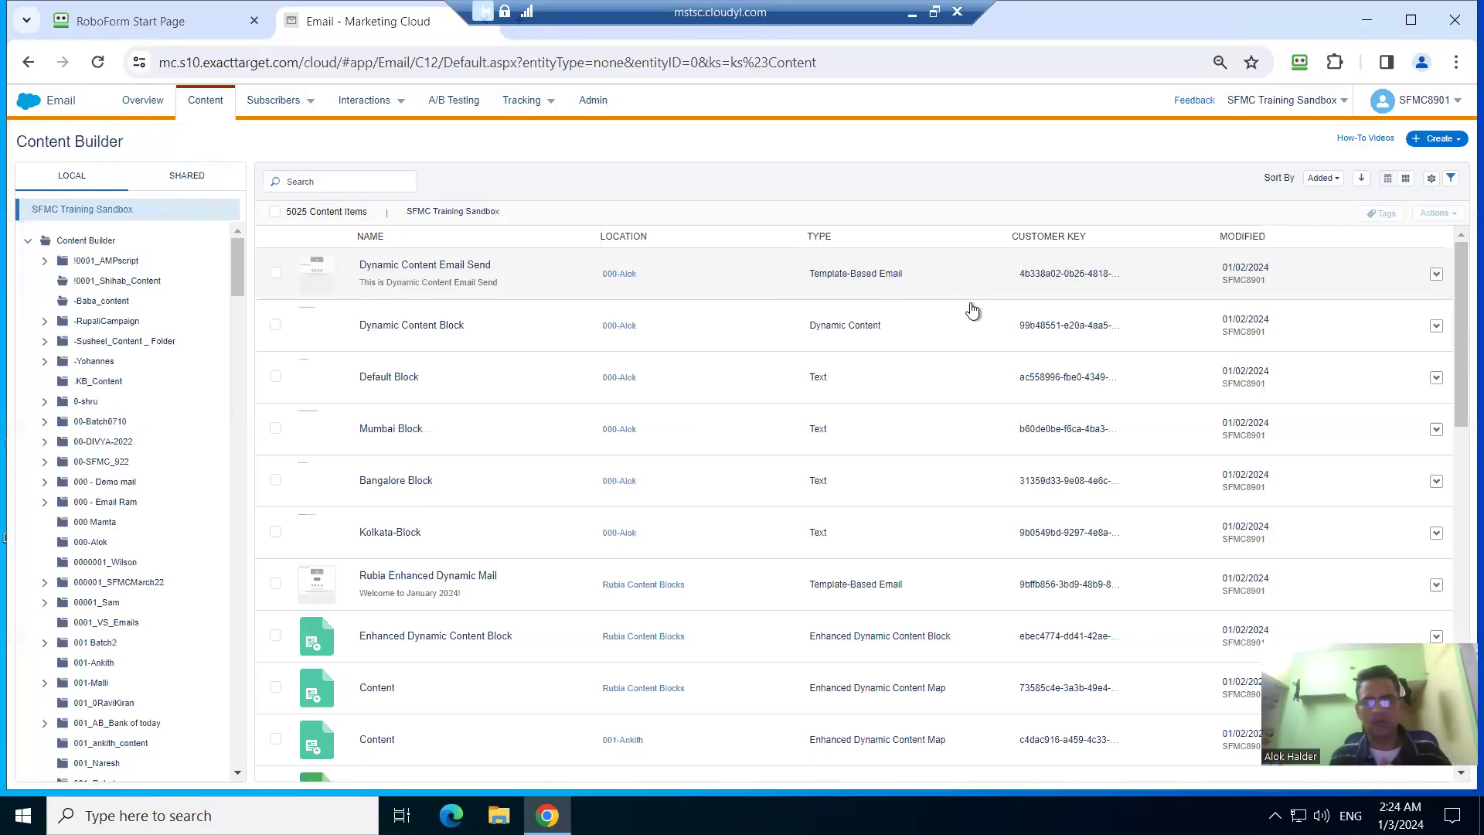
Open your own content folder with its 6 items and bring up Create > Upload.
click(1458, 140)
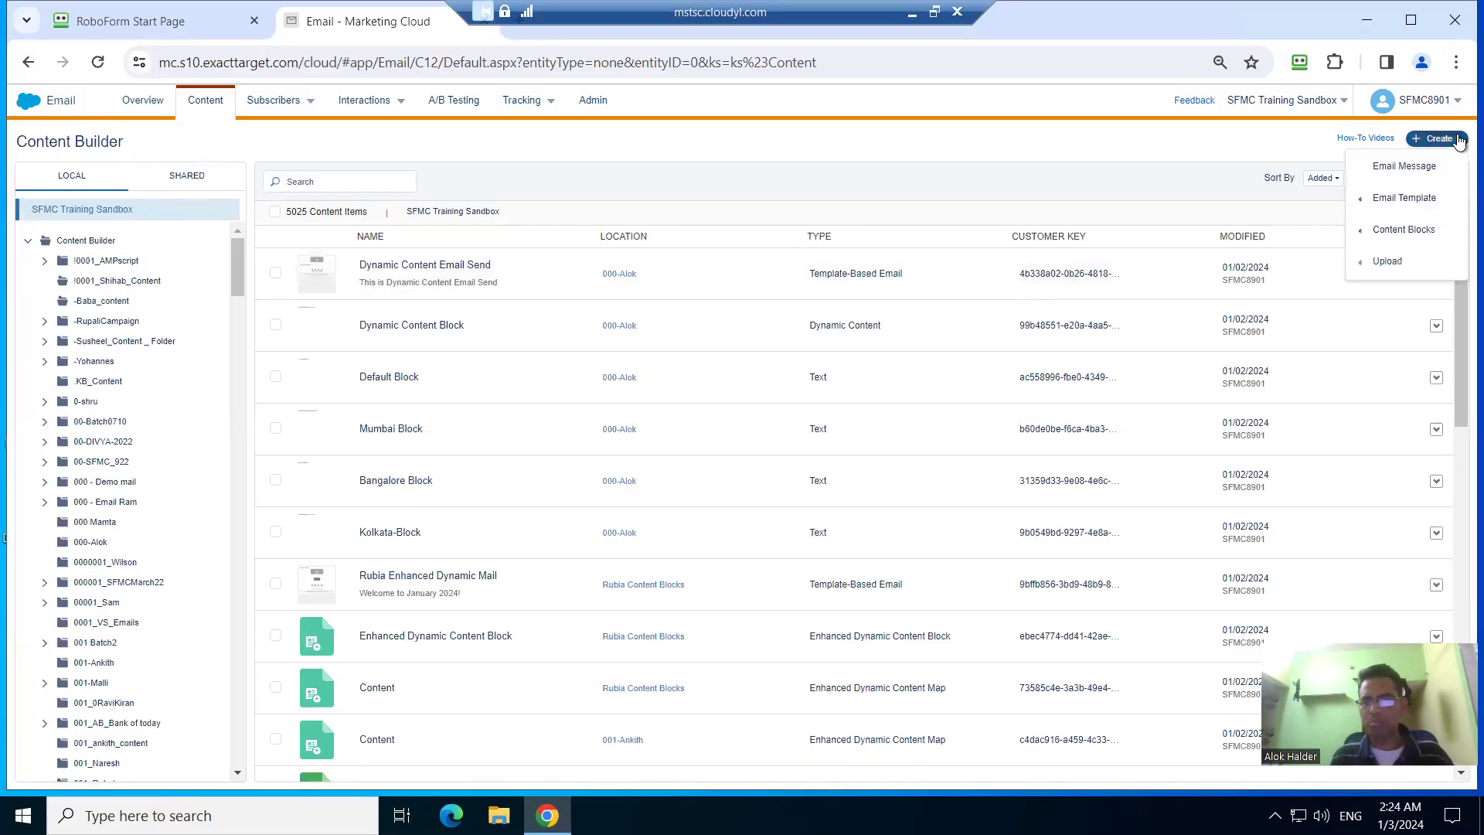
mouse_move(1399, 226)
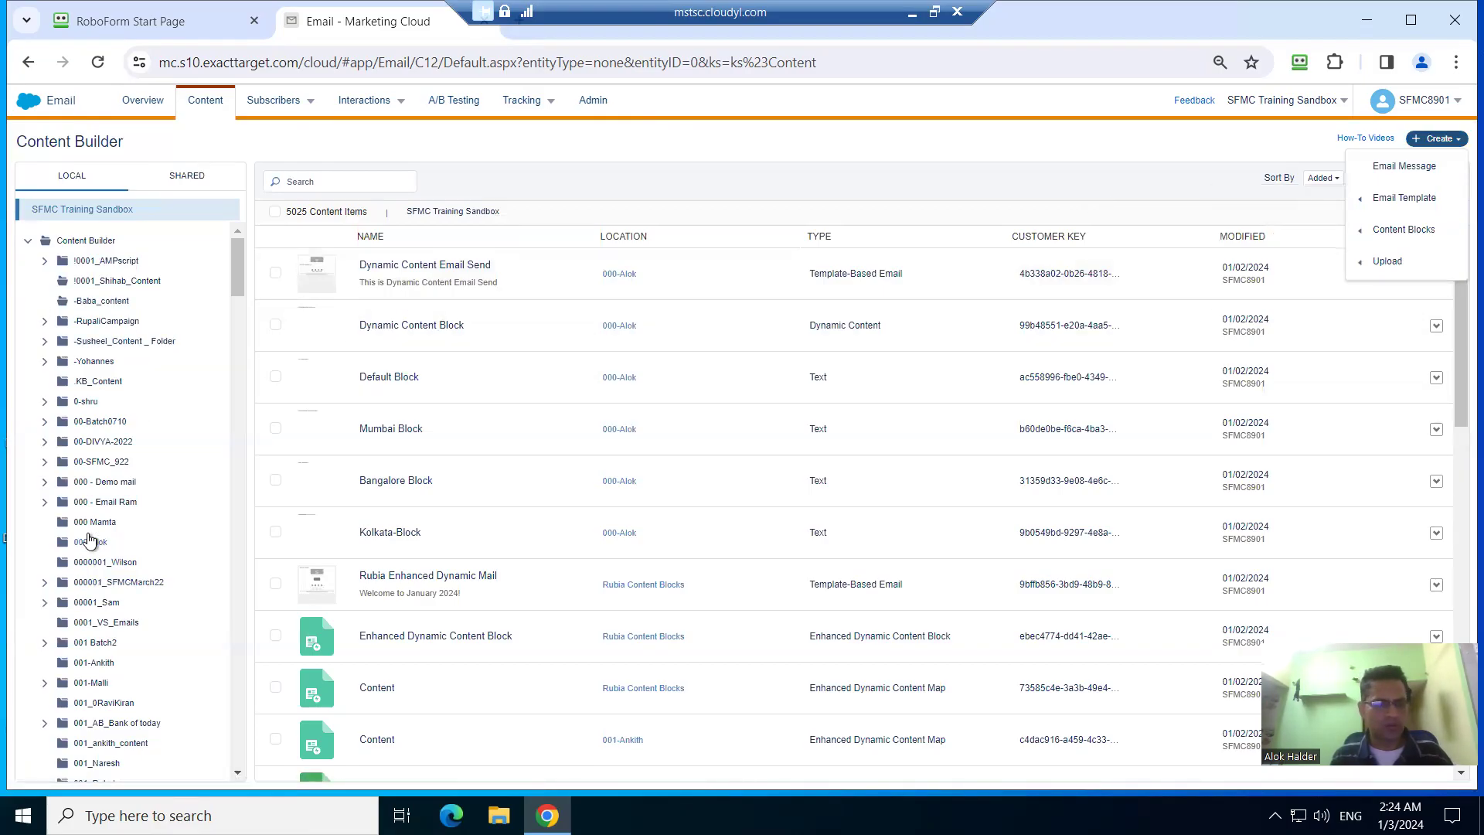
click(91, 542)
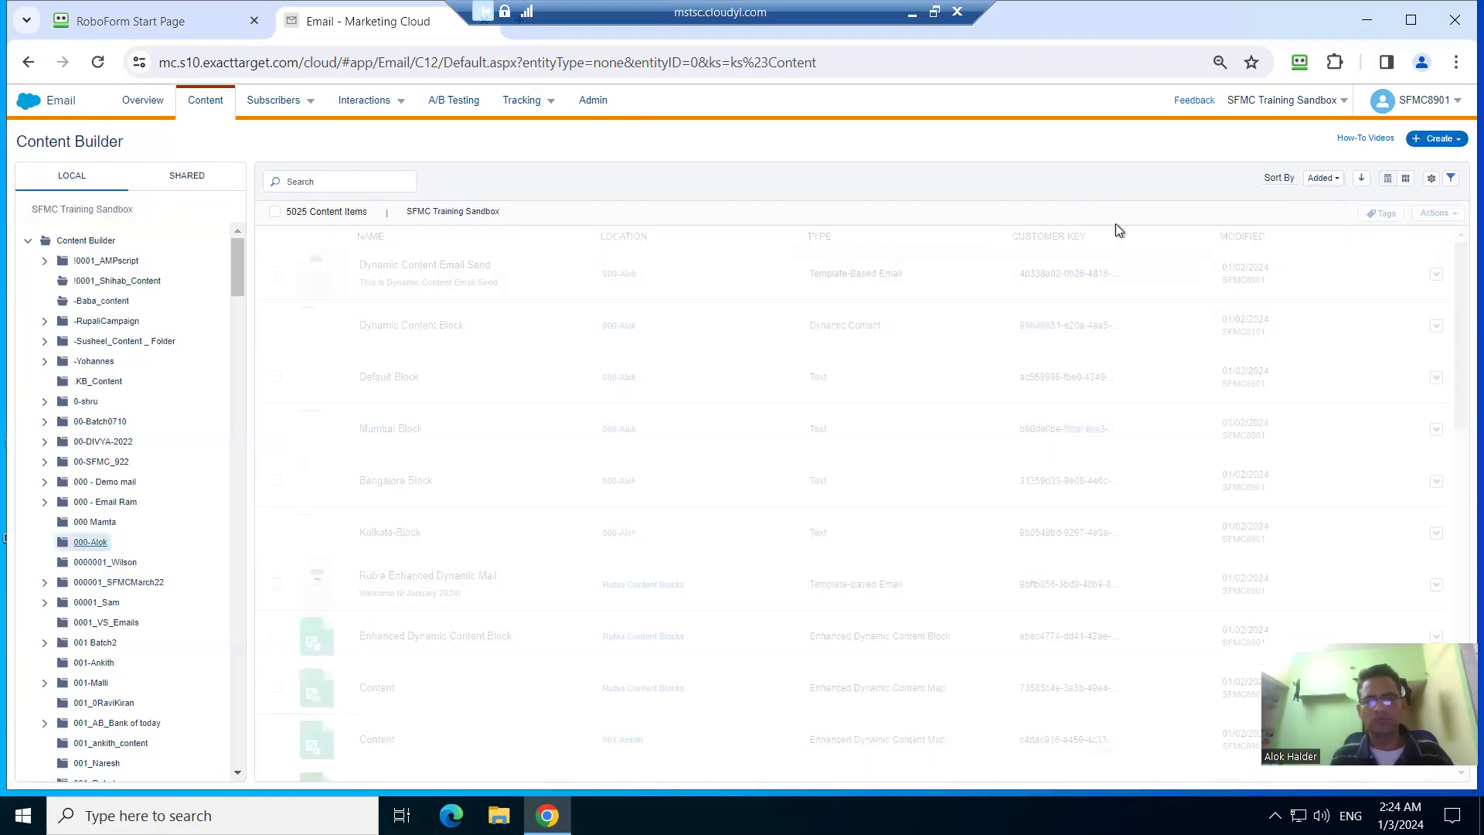
click(1453, 140)
mouse_move(1389, 265)
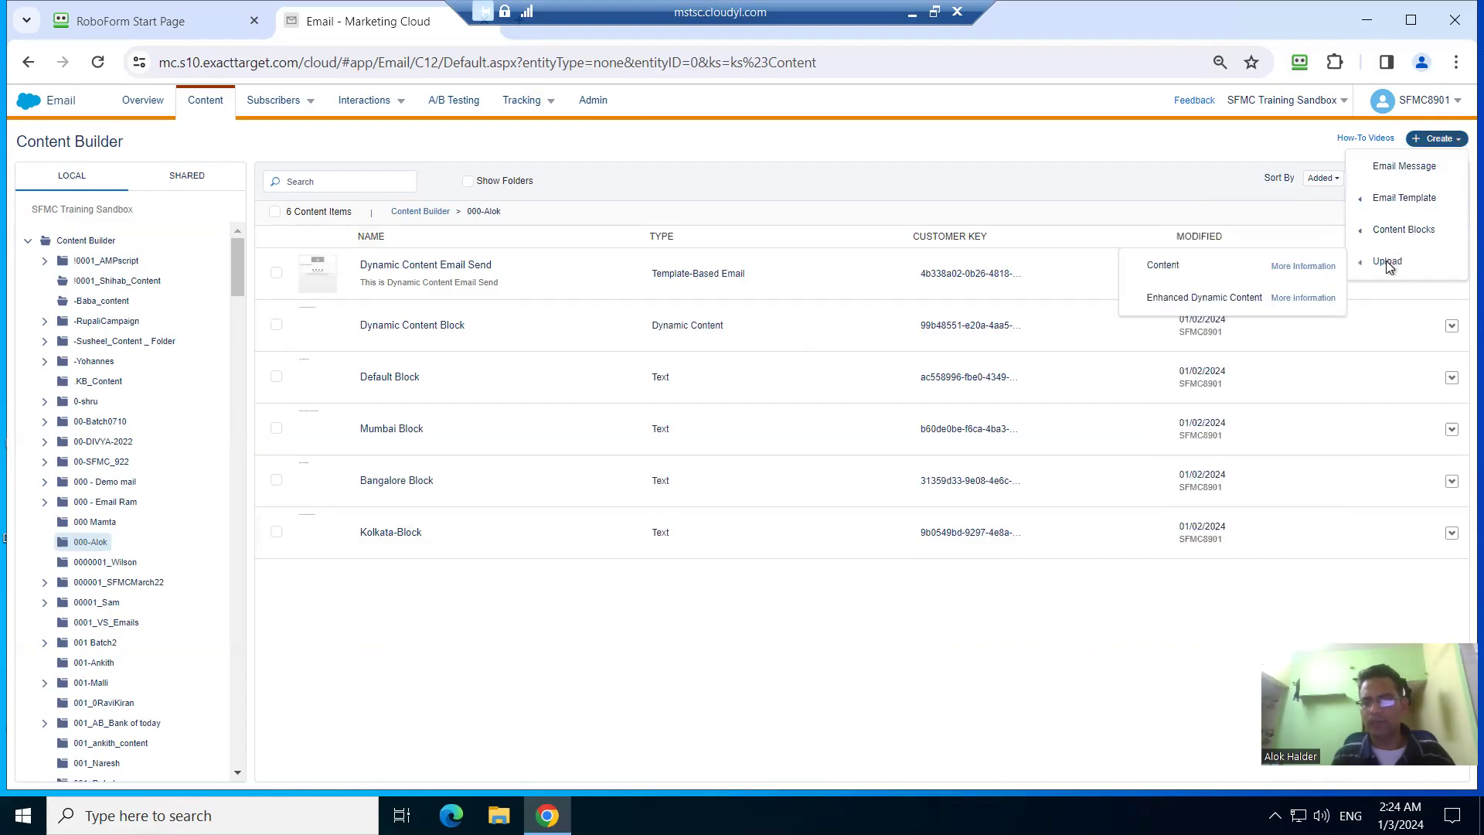
Upload City-Details.csv as Enhanced Dynamic Content and advance to Data Preparation.
click(1219, 298)
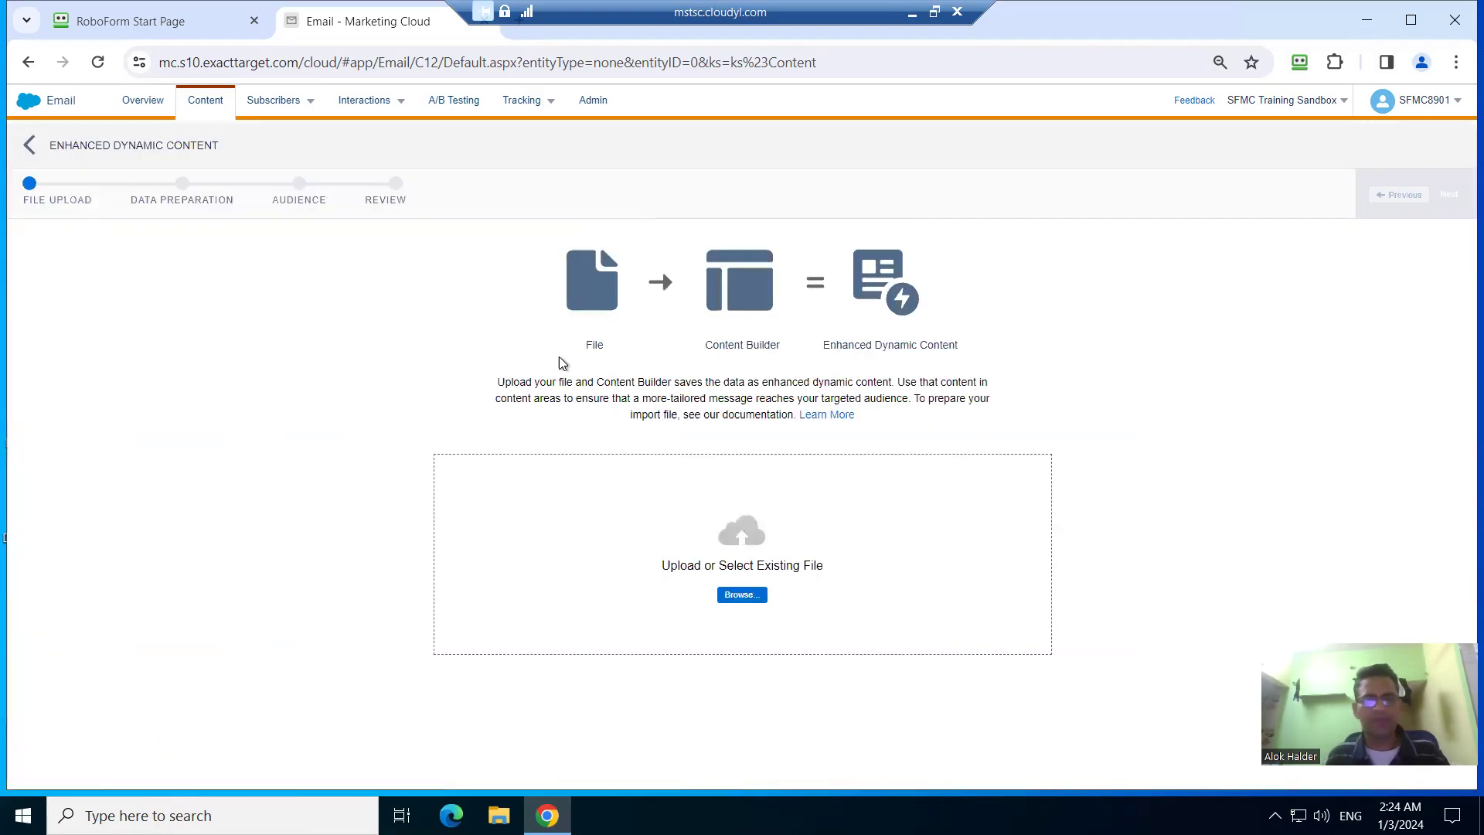
click(747, 595)
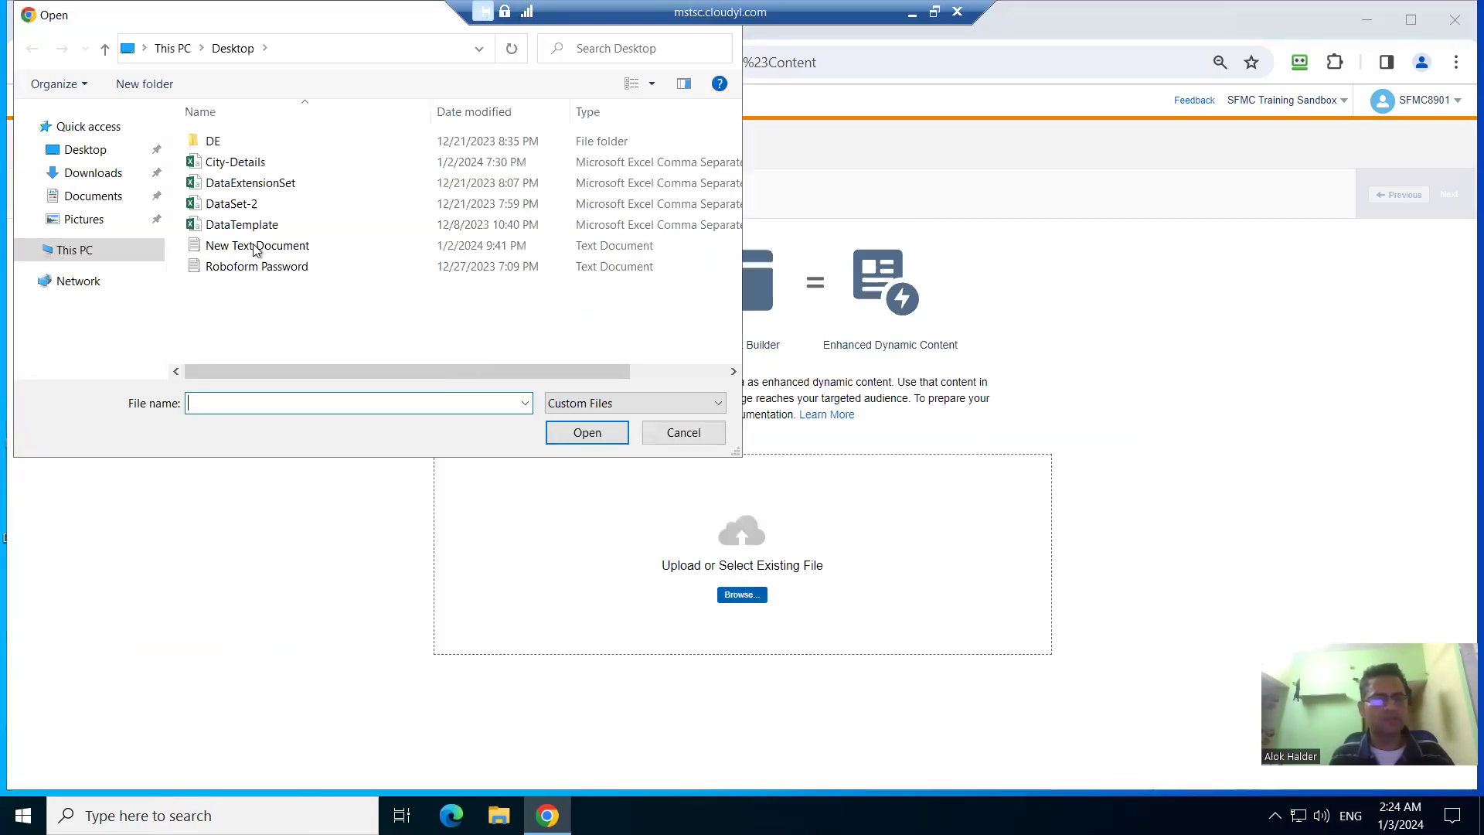
click(227, 164)
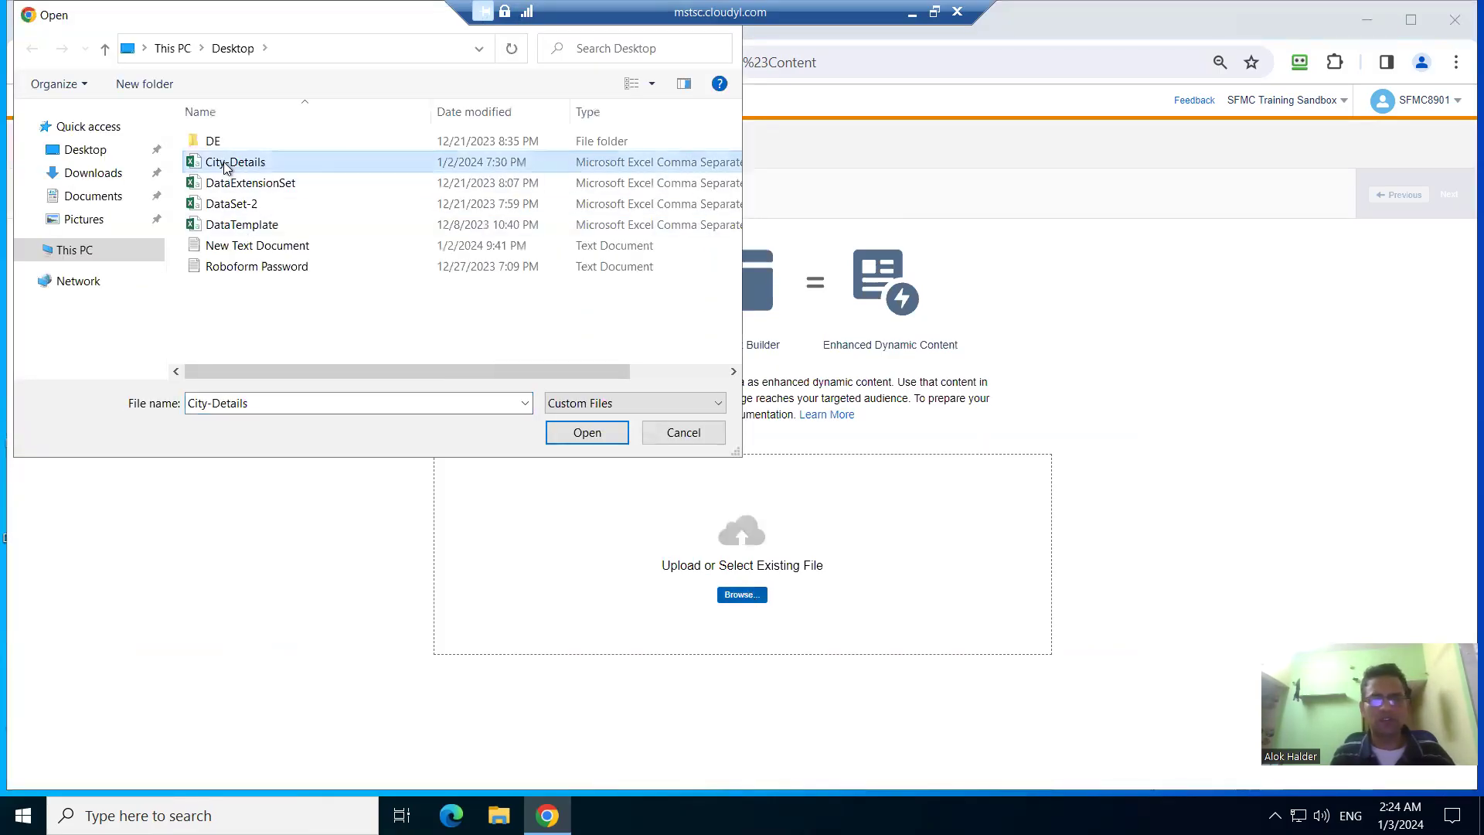
click(591, 431)
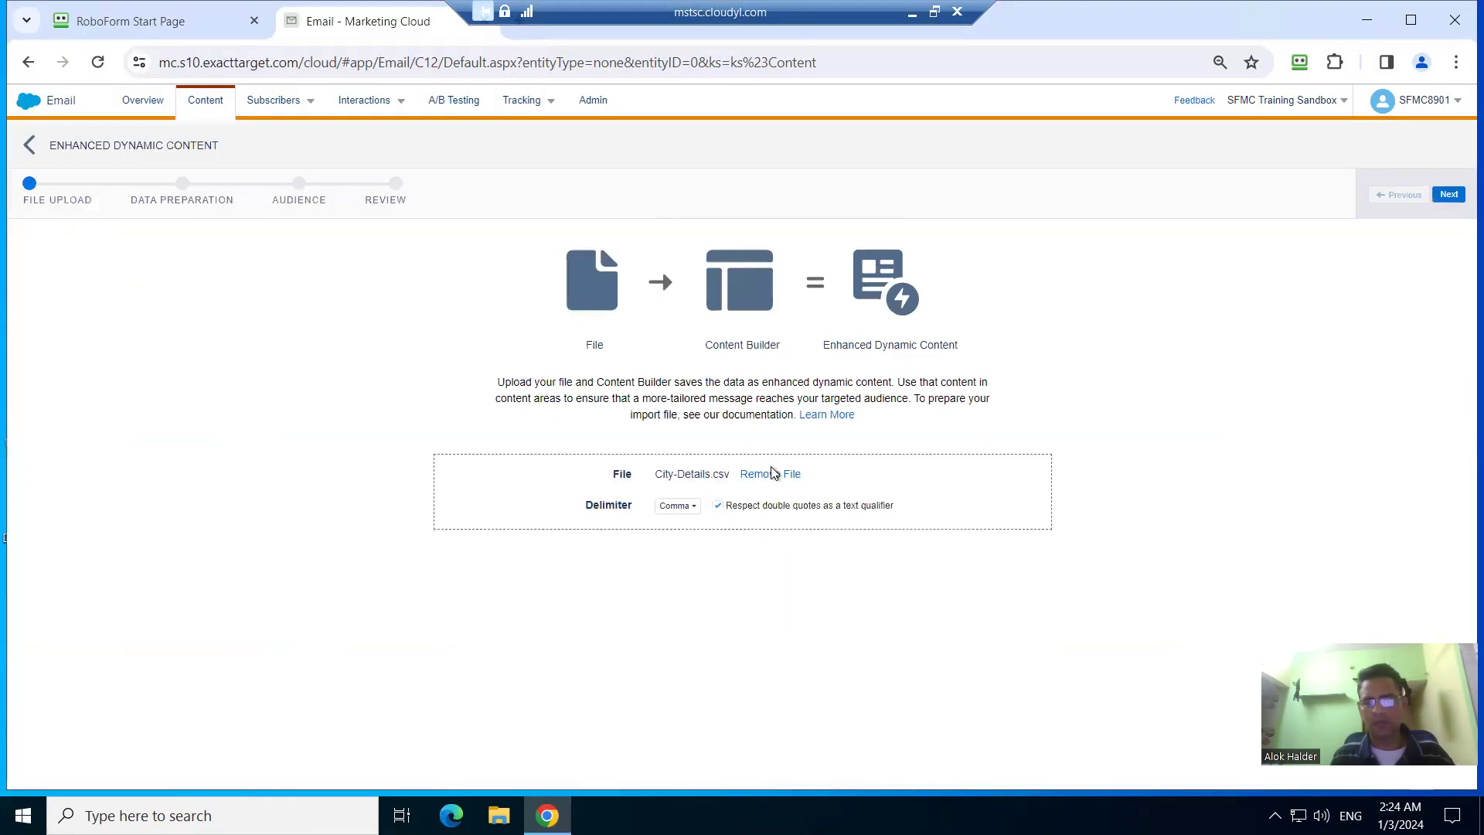
click(1450, 194)
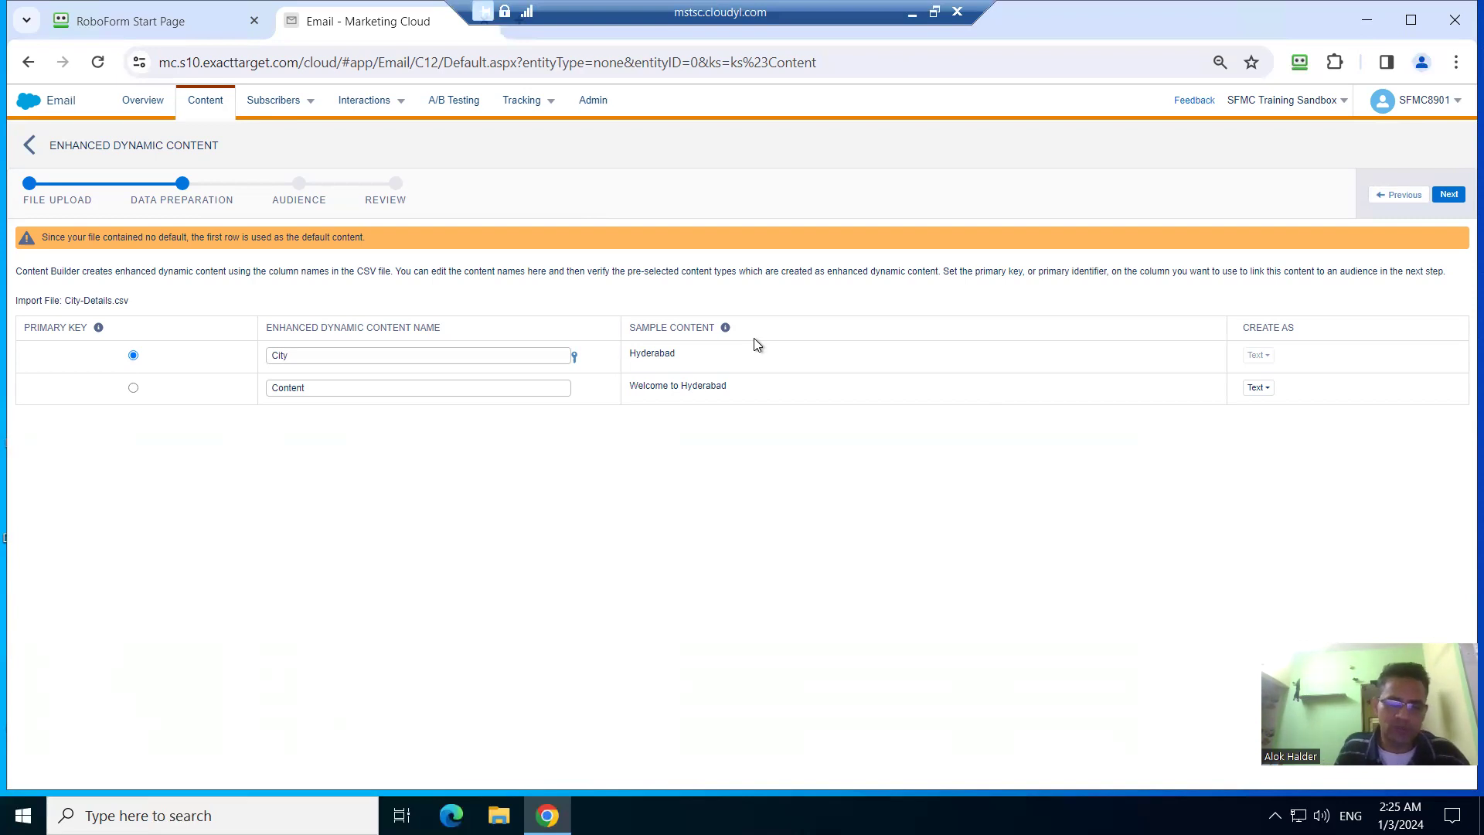
Import City-Details.csv with City as primary key, skipping the audience link after reviewing the summary.
click(1449, 194)
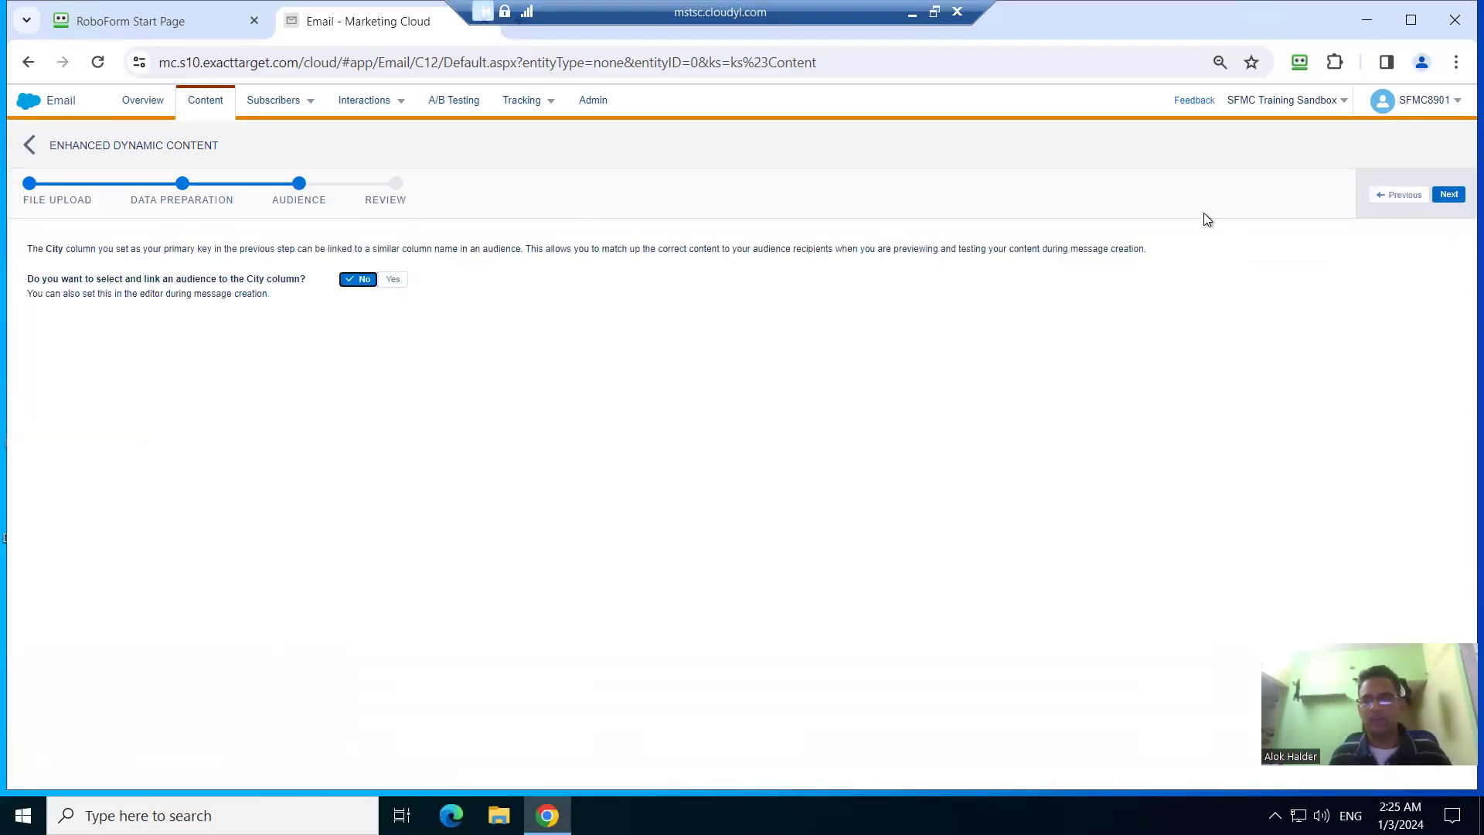
click(1449, 194)
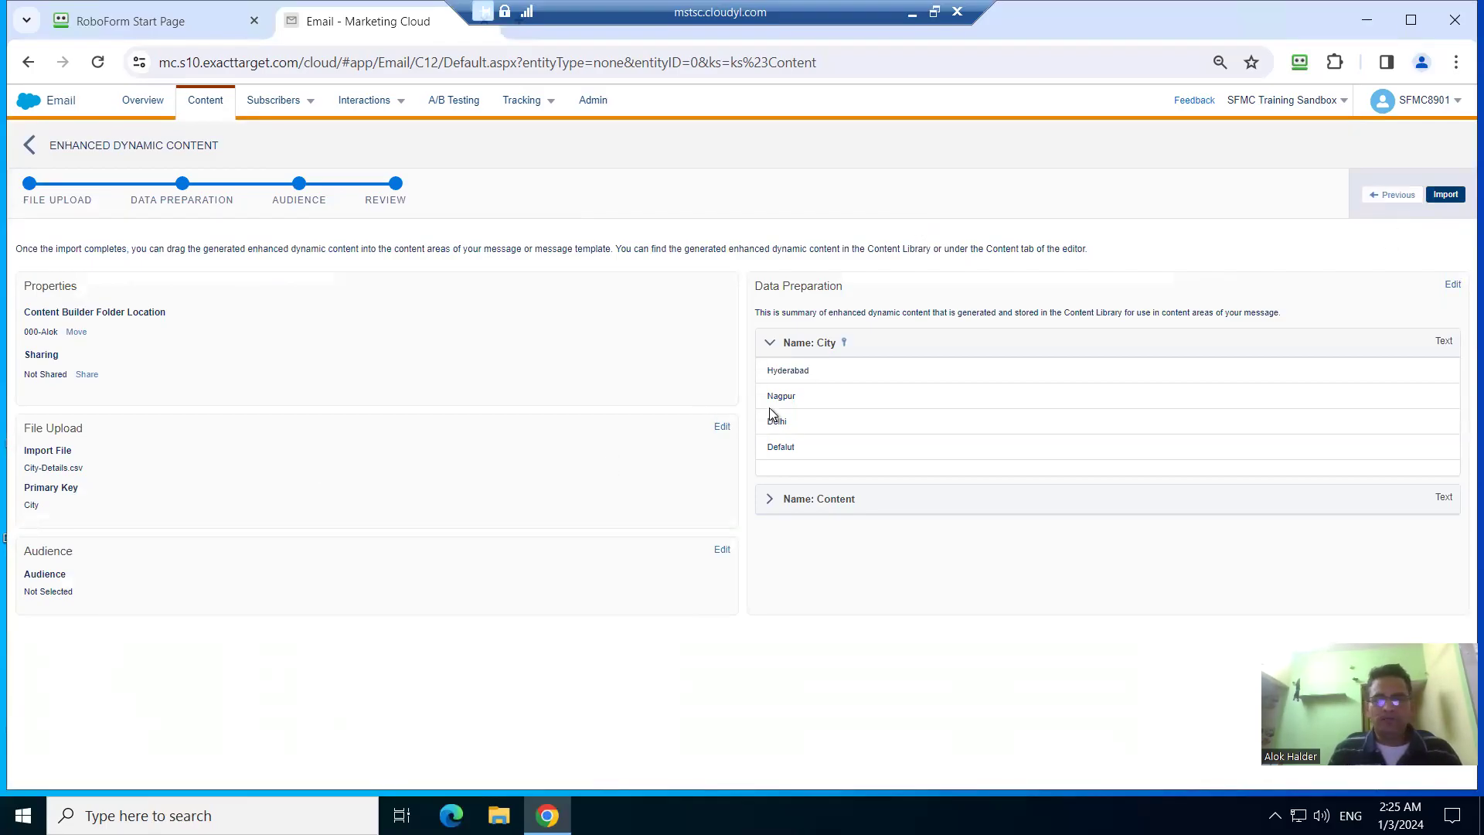
click(770, 499)
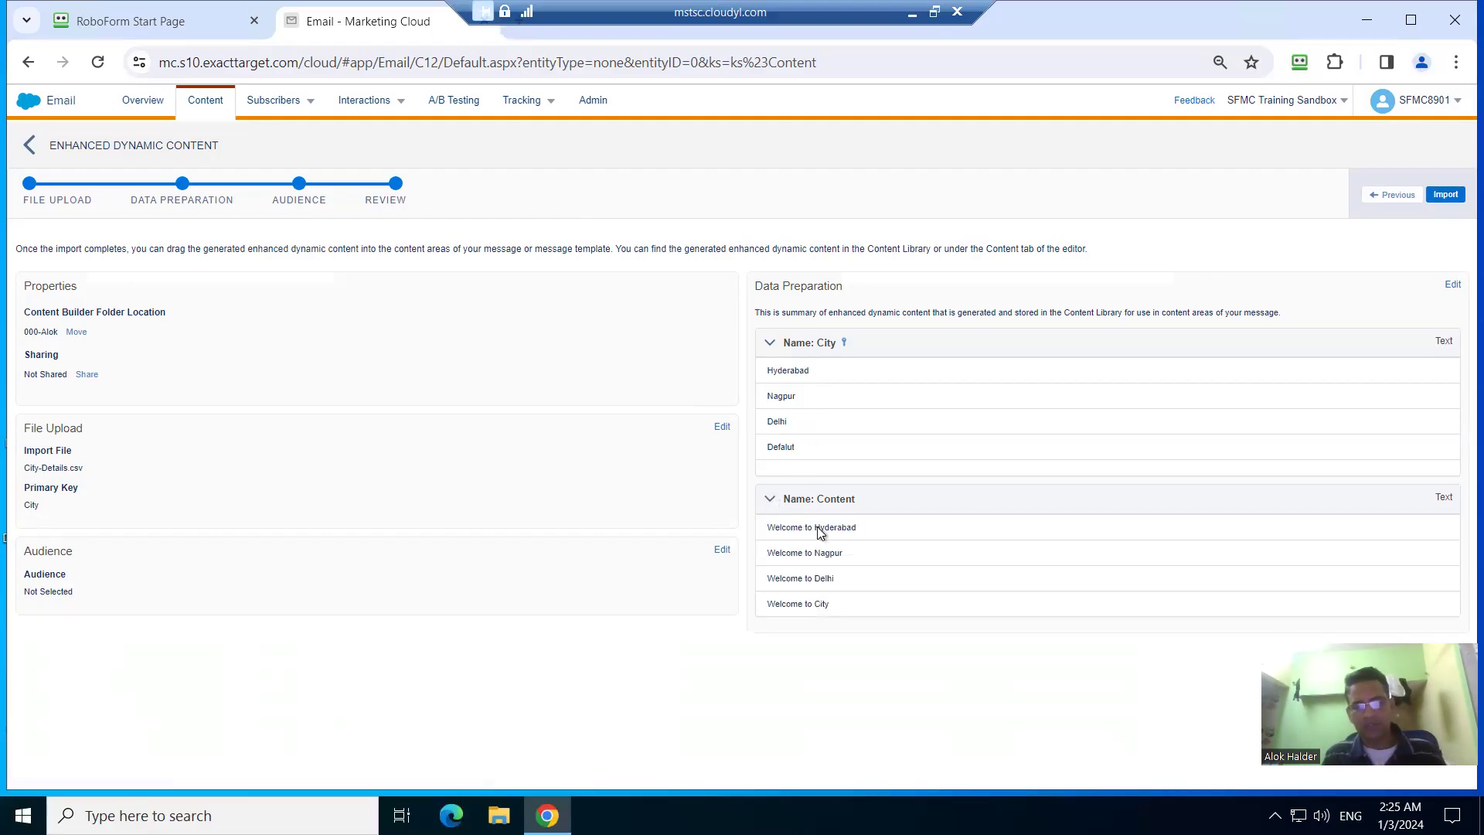
click(1446, 196)
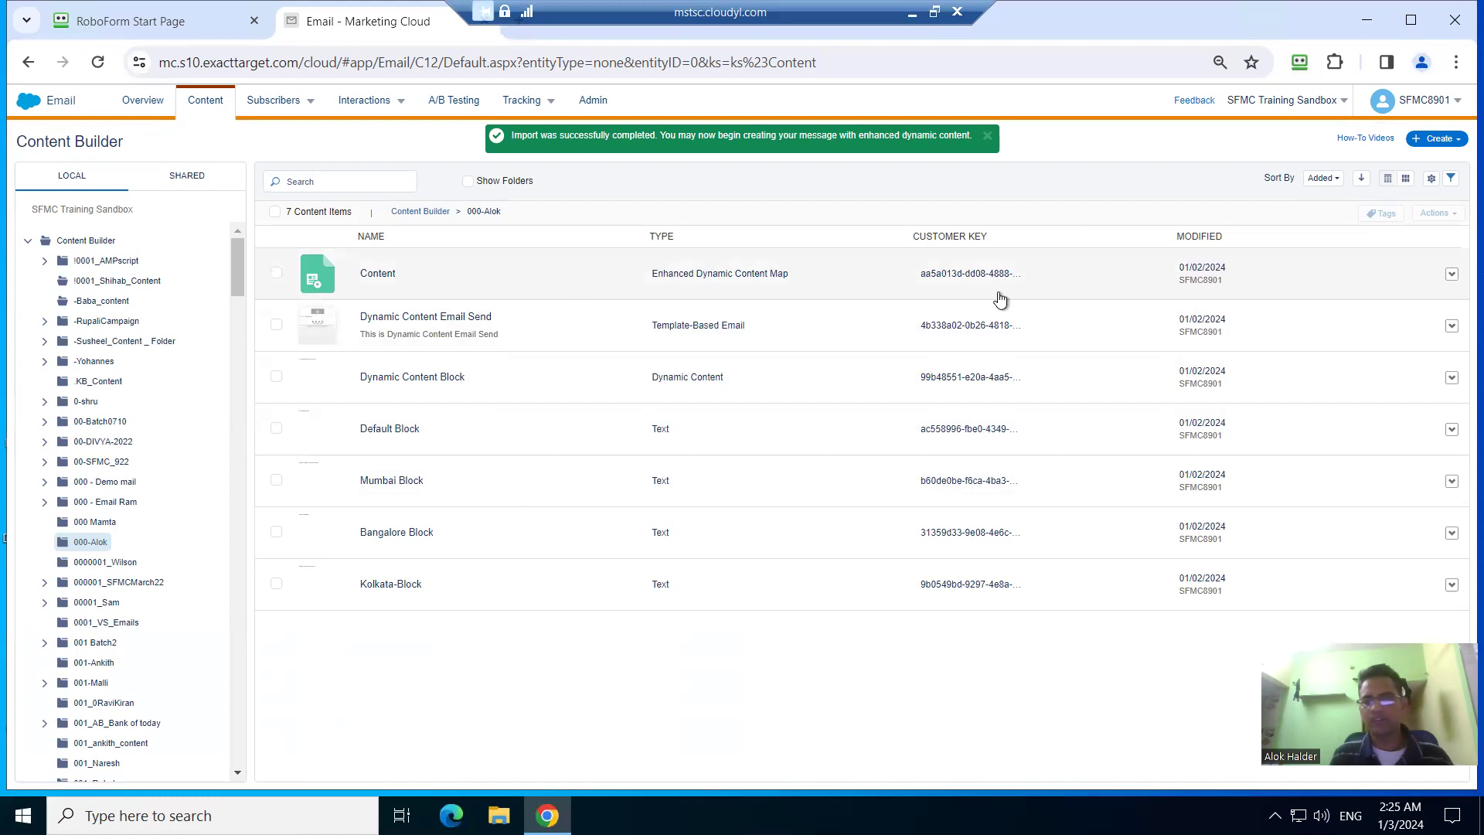
Create an email named 'Enhanced Dynamic Content' from the 1 Column Image template.
click(1439, 138)
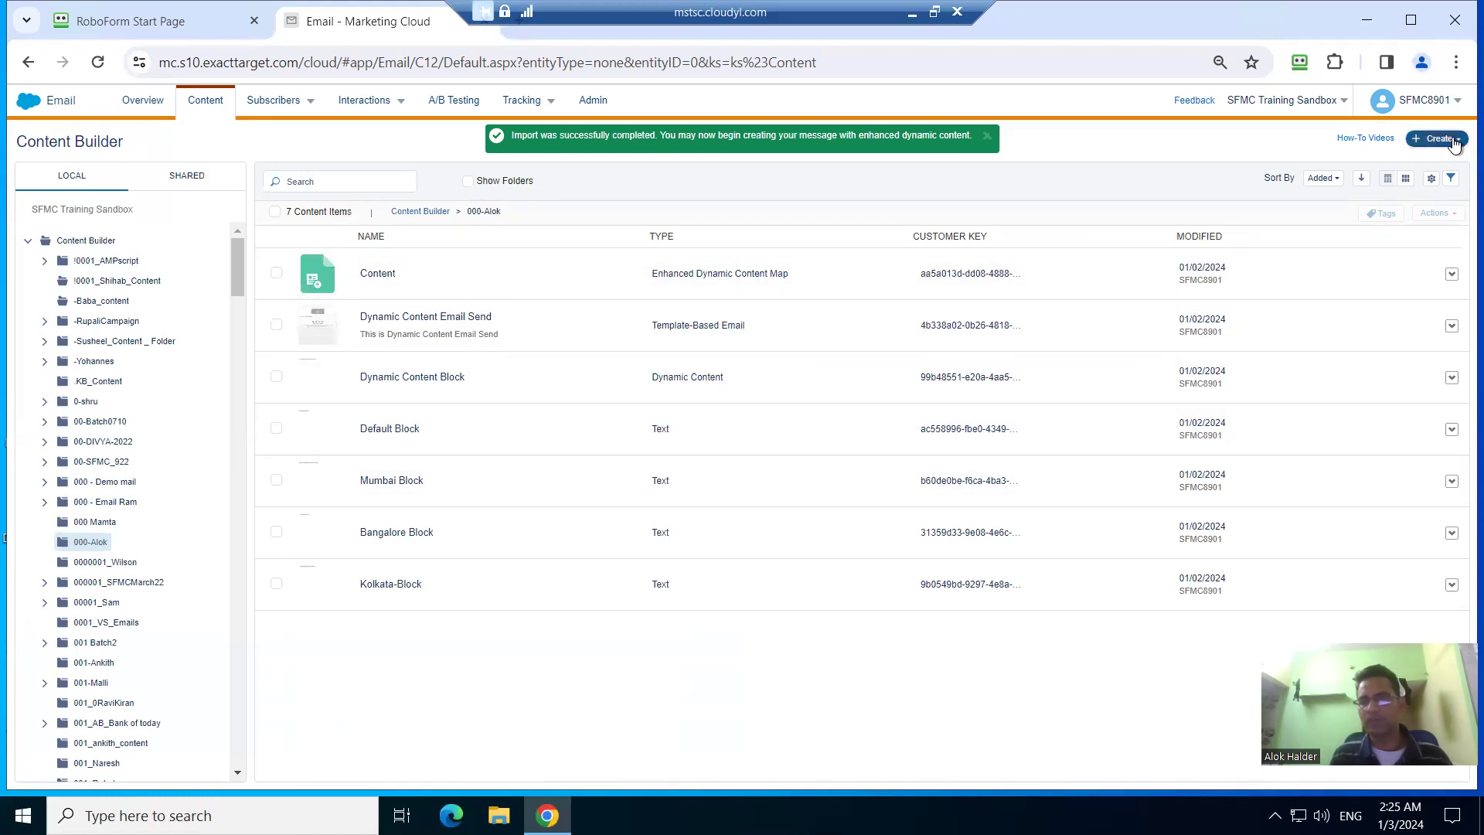
mouse_move(1406, 193)
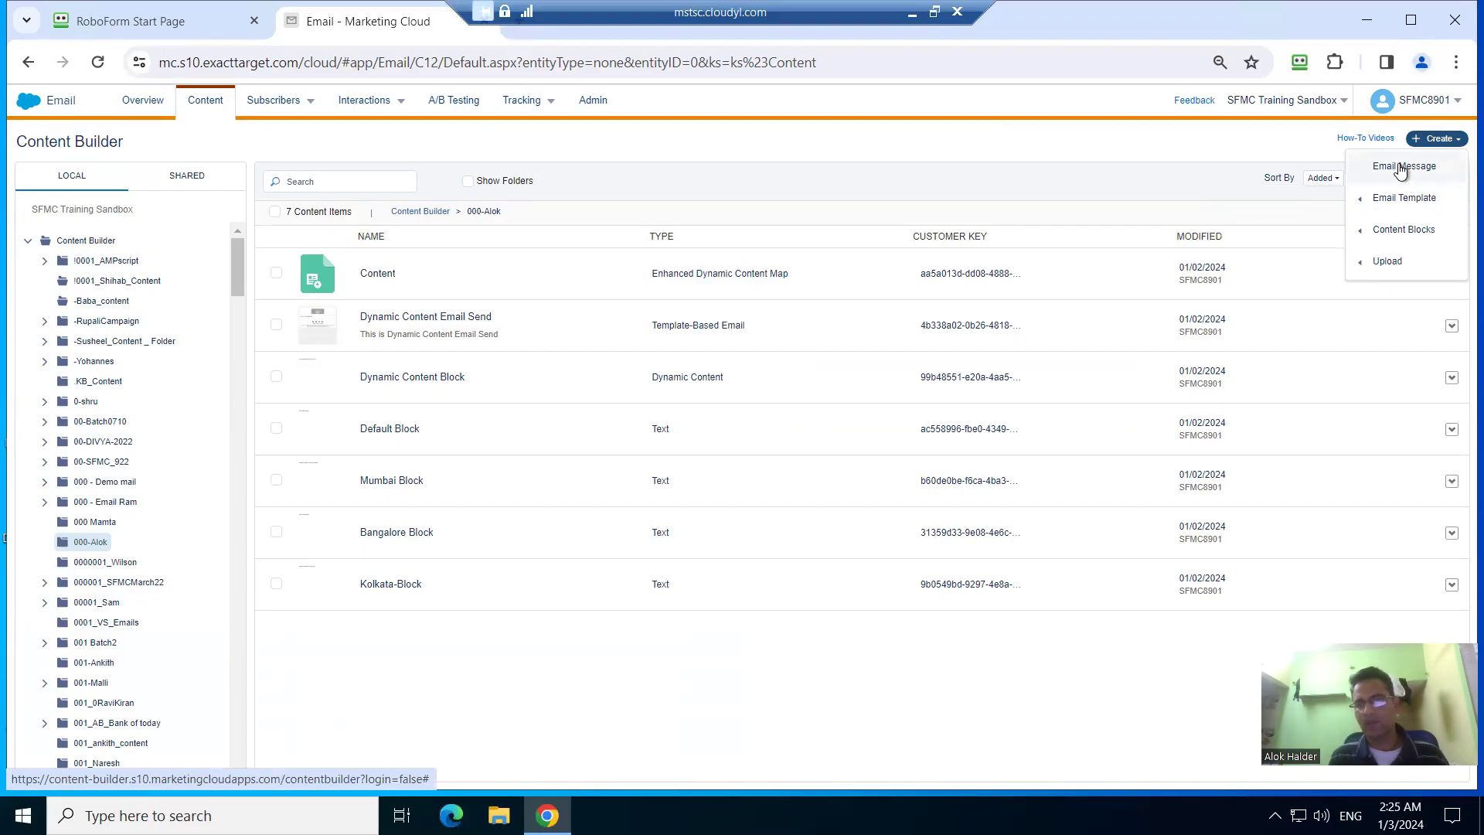
click(1400, 167)
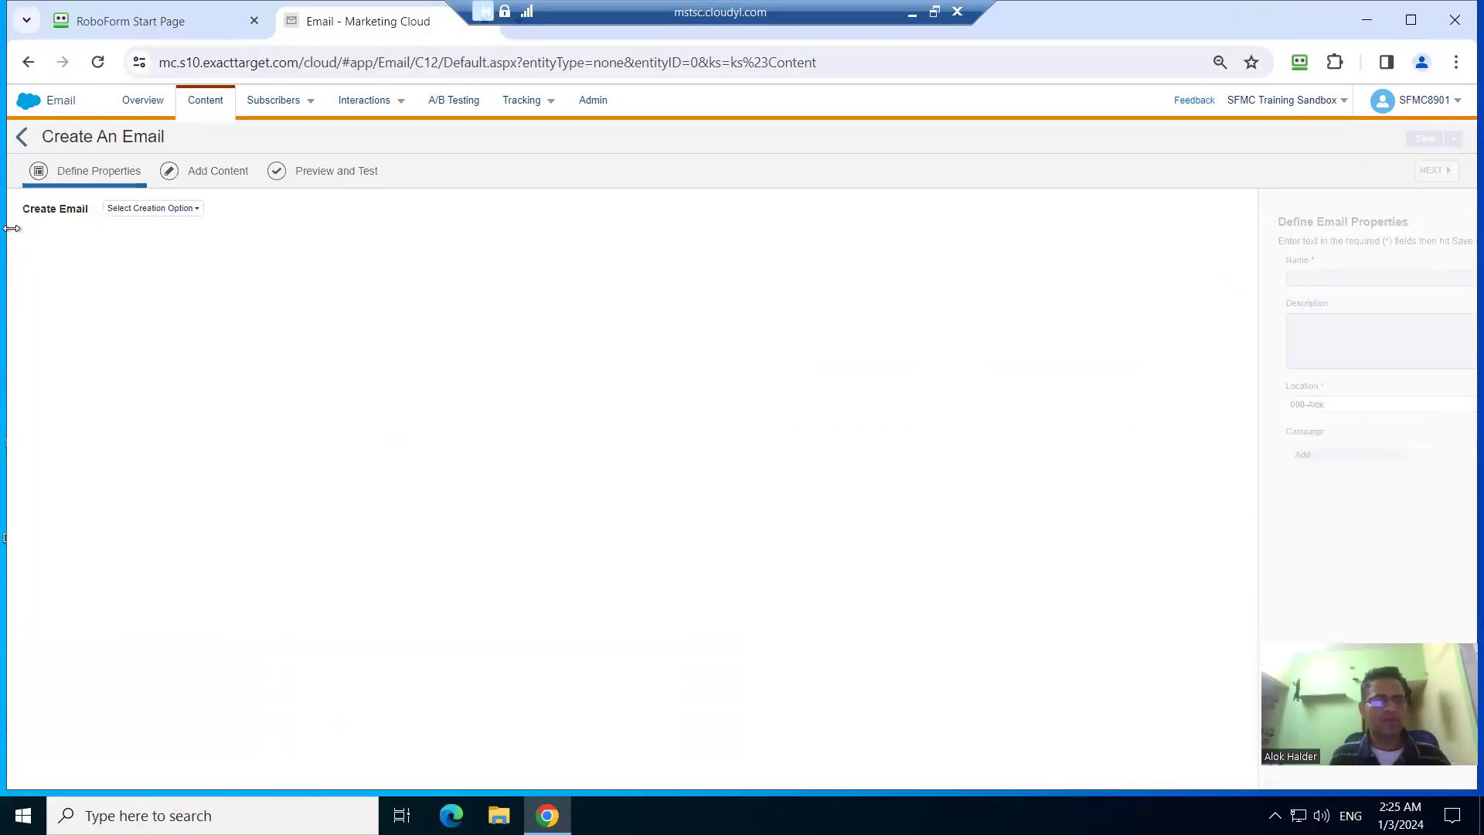
click(168, 212)
click(129, 246)
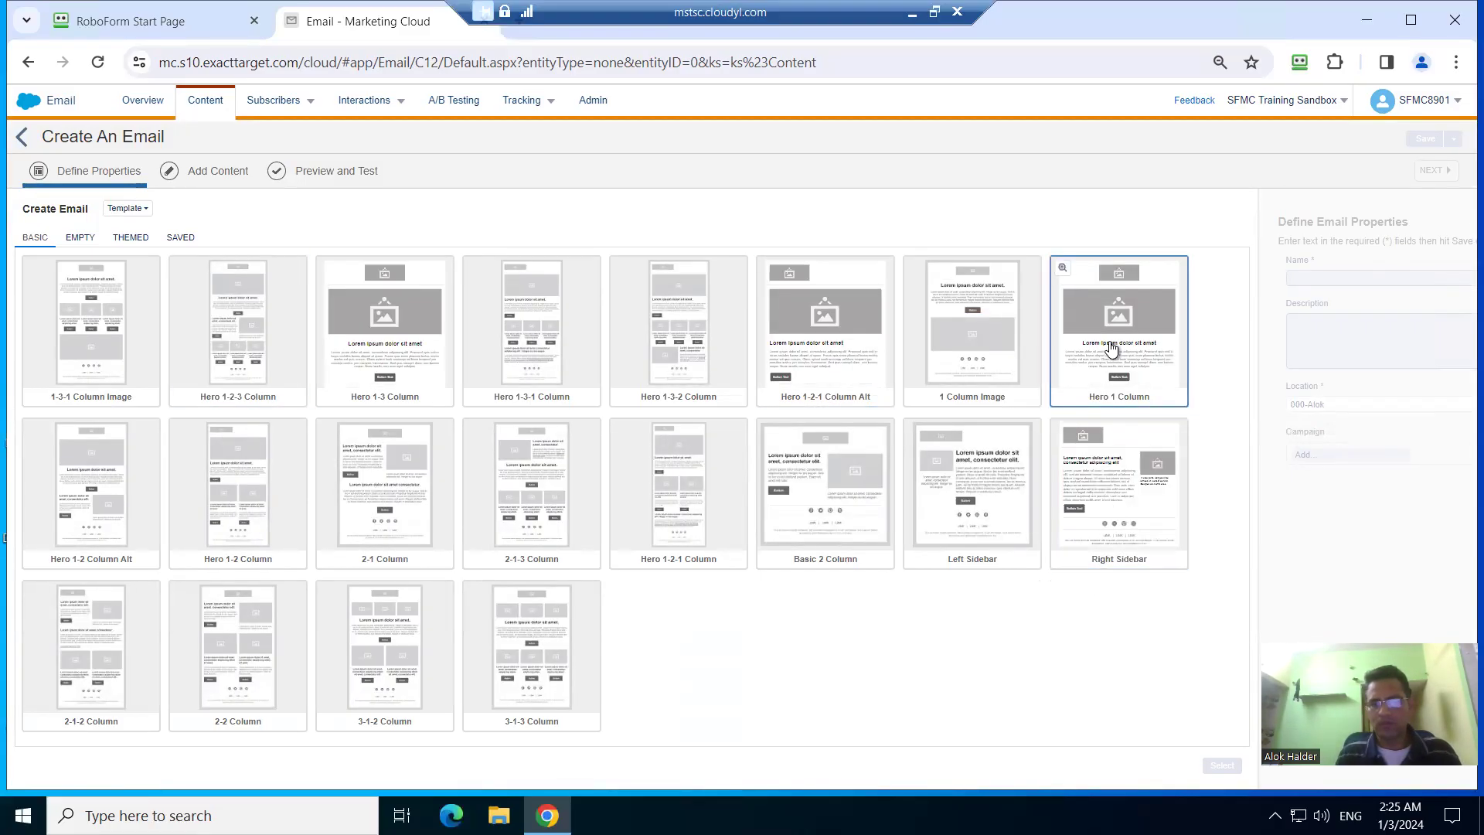
click(1004, 335)
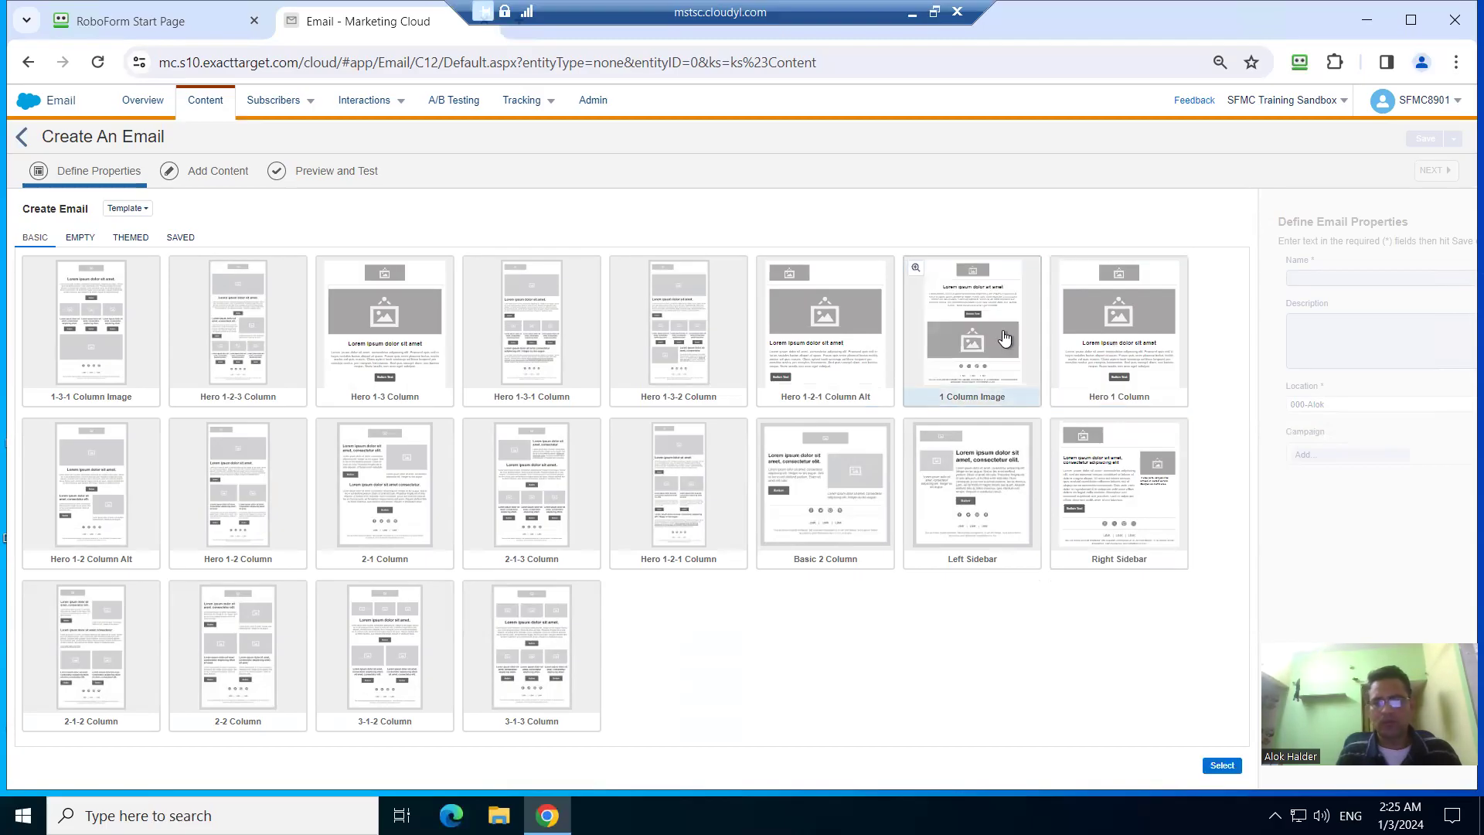
click(1219, 765)
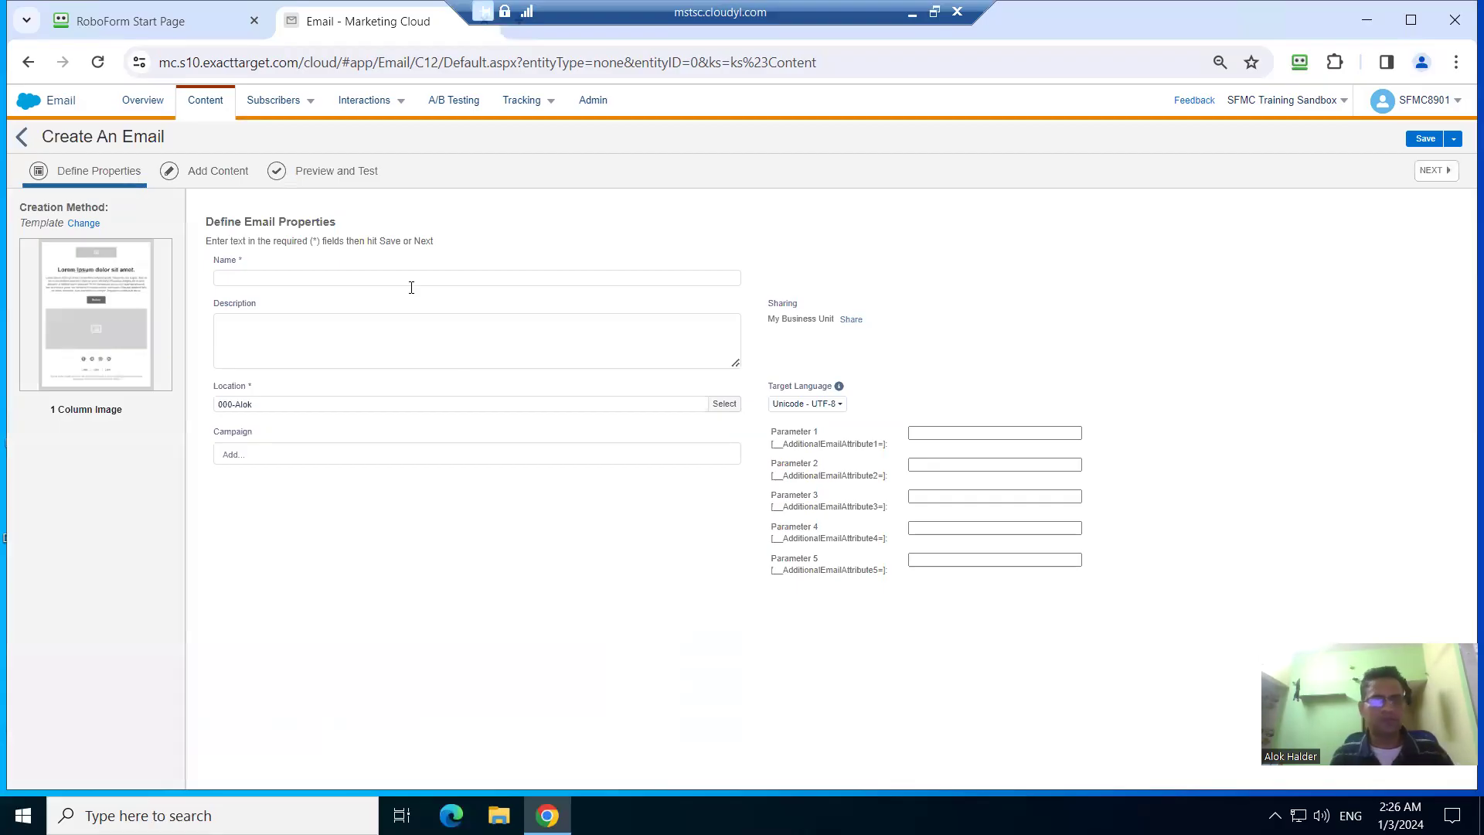
click(399, 280)
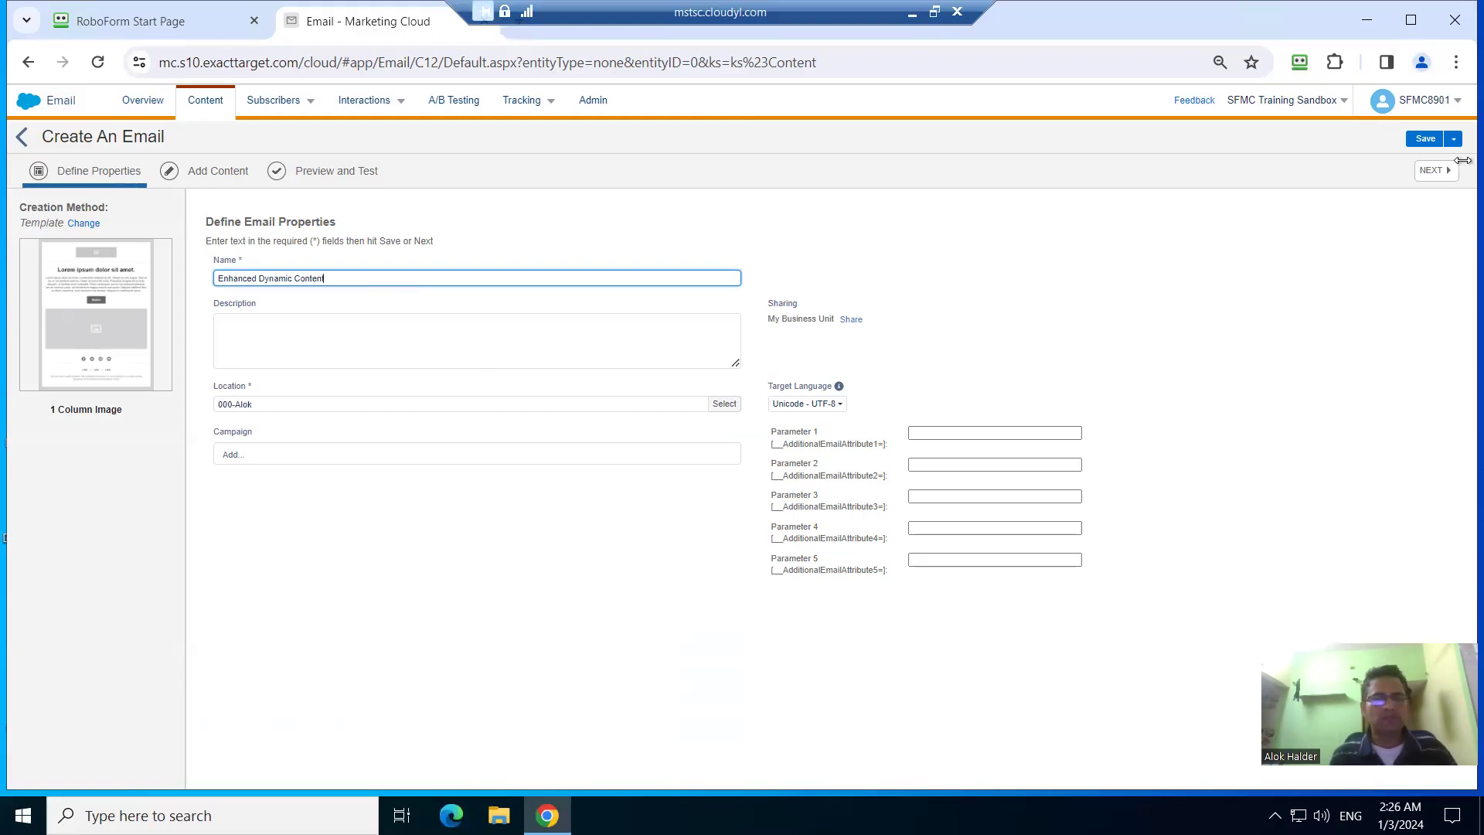
click(1432, 171)
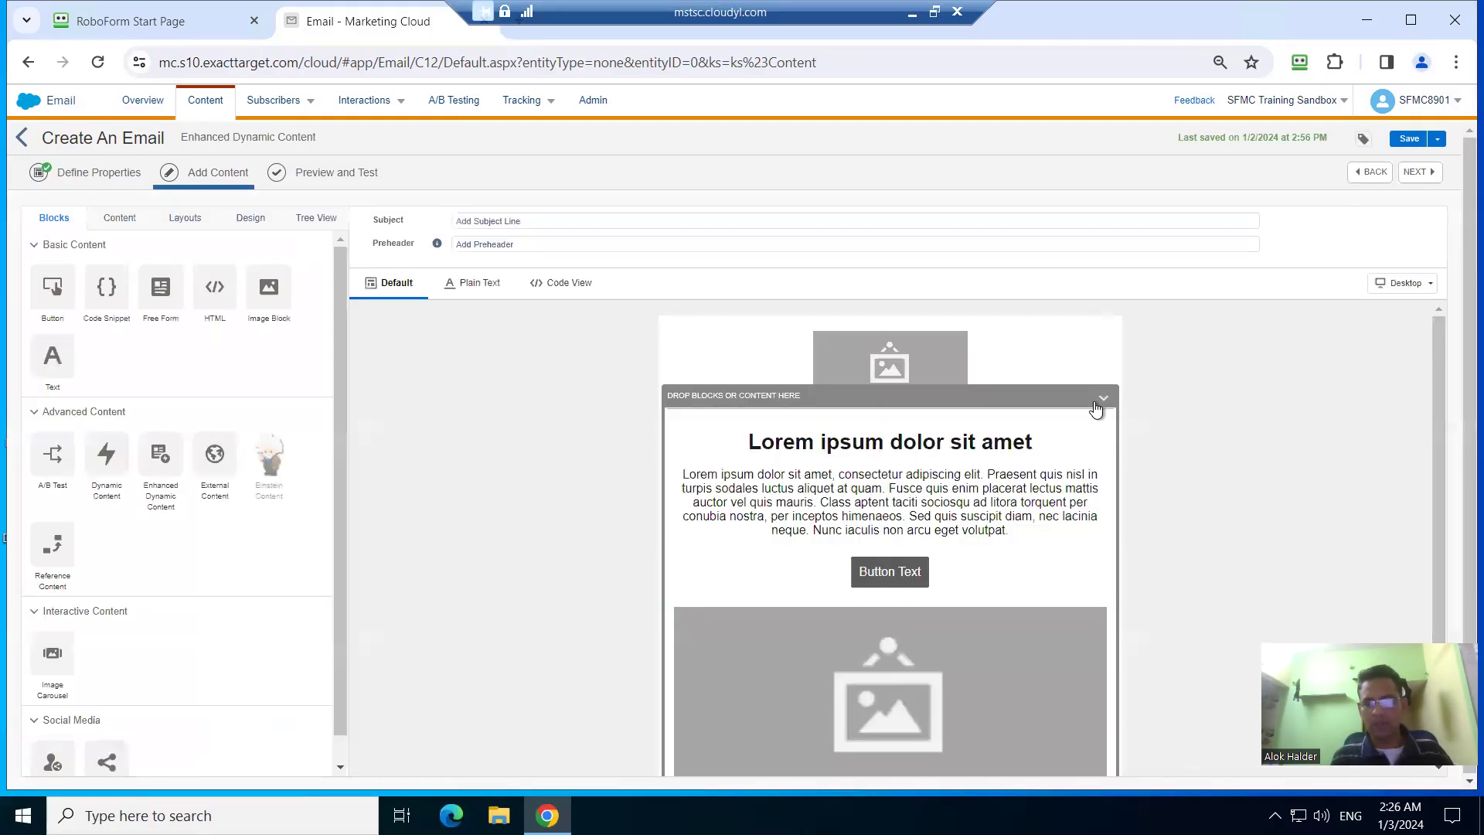
Delete the template's Lorem ipsum text block from the email.
click(1101, 424)
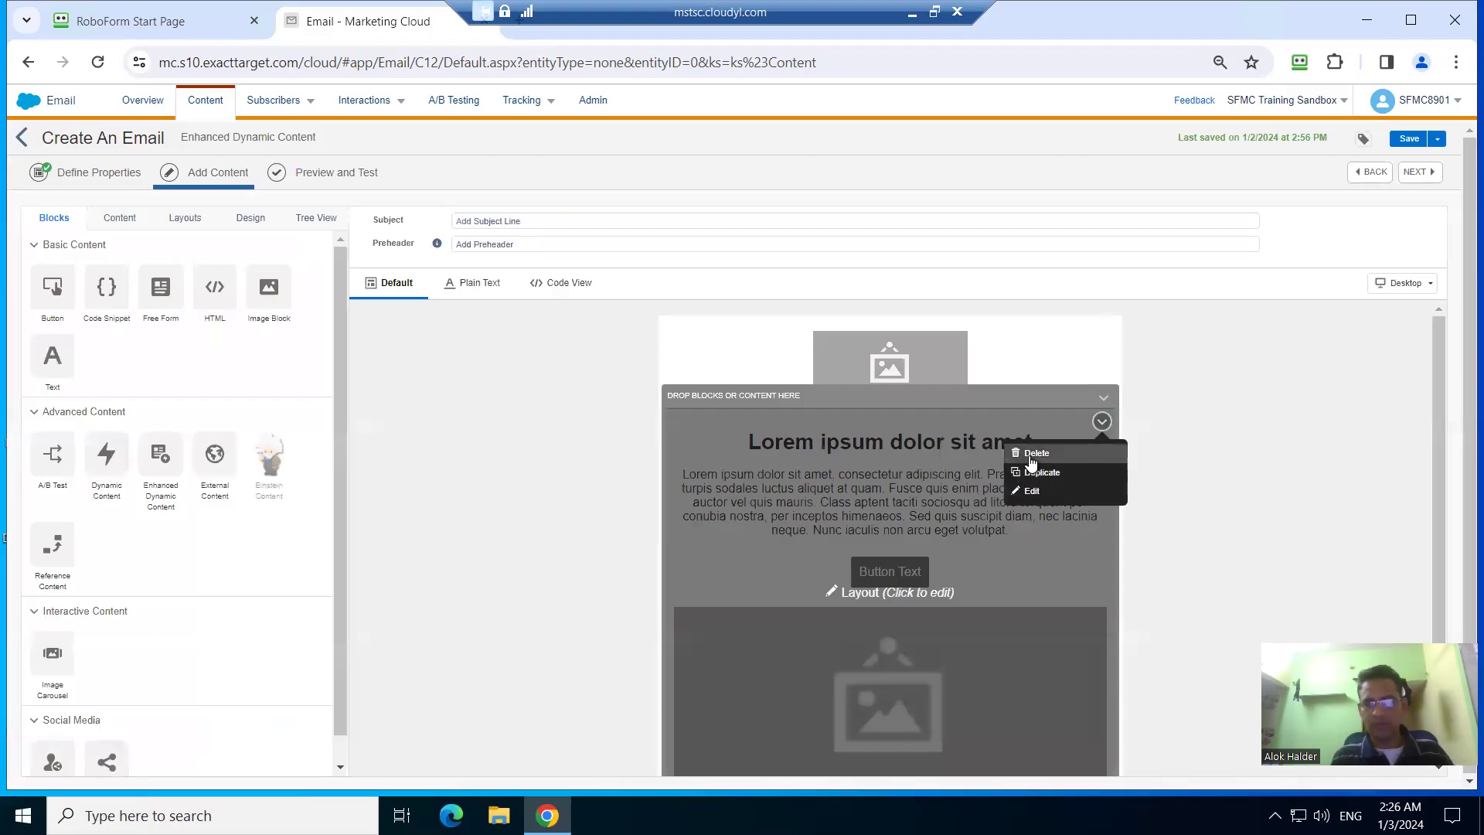
click(1028, 456)
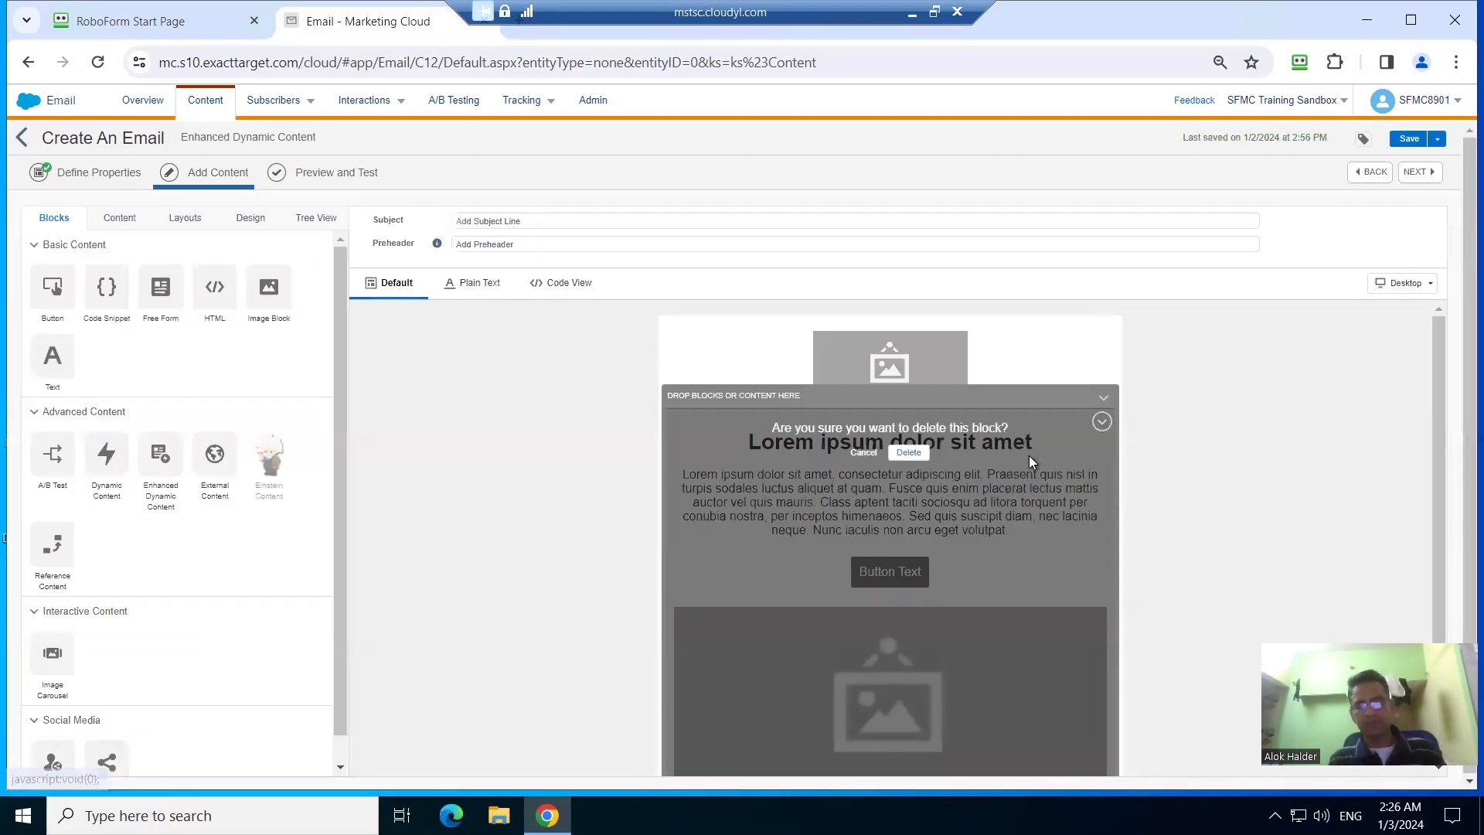
click(909, 454)
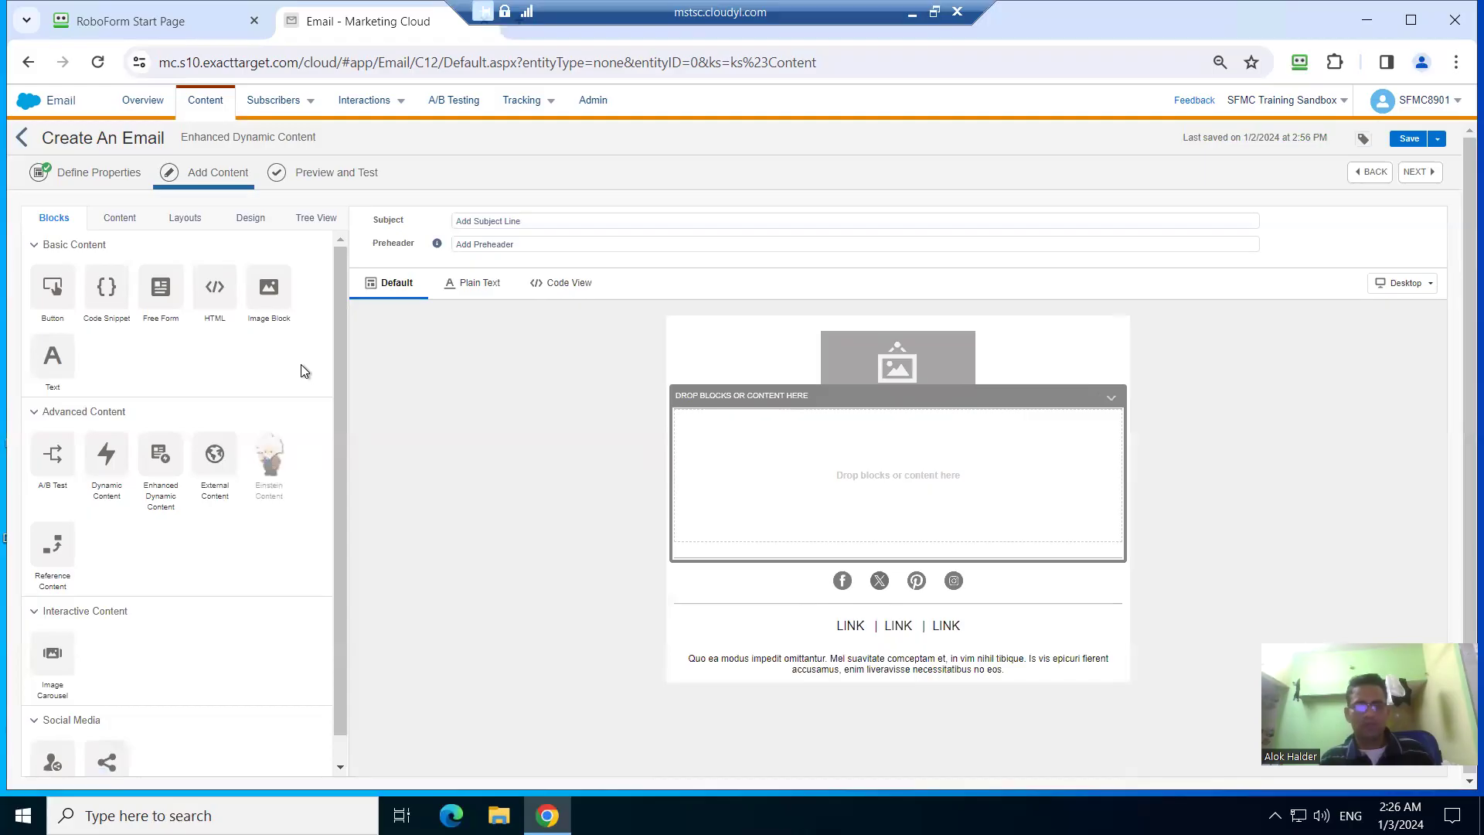
Drag the Enhanced Dynamic Content Block into the empty drop zone, showing 'Welcome to Mumbai'.
click(120, 221)
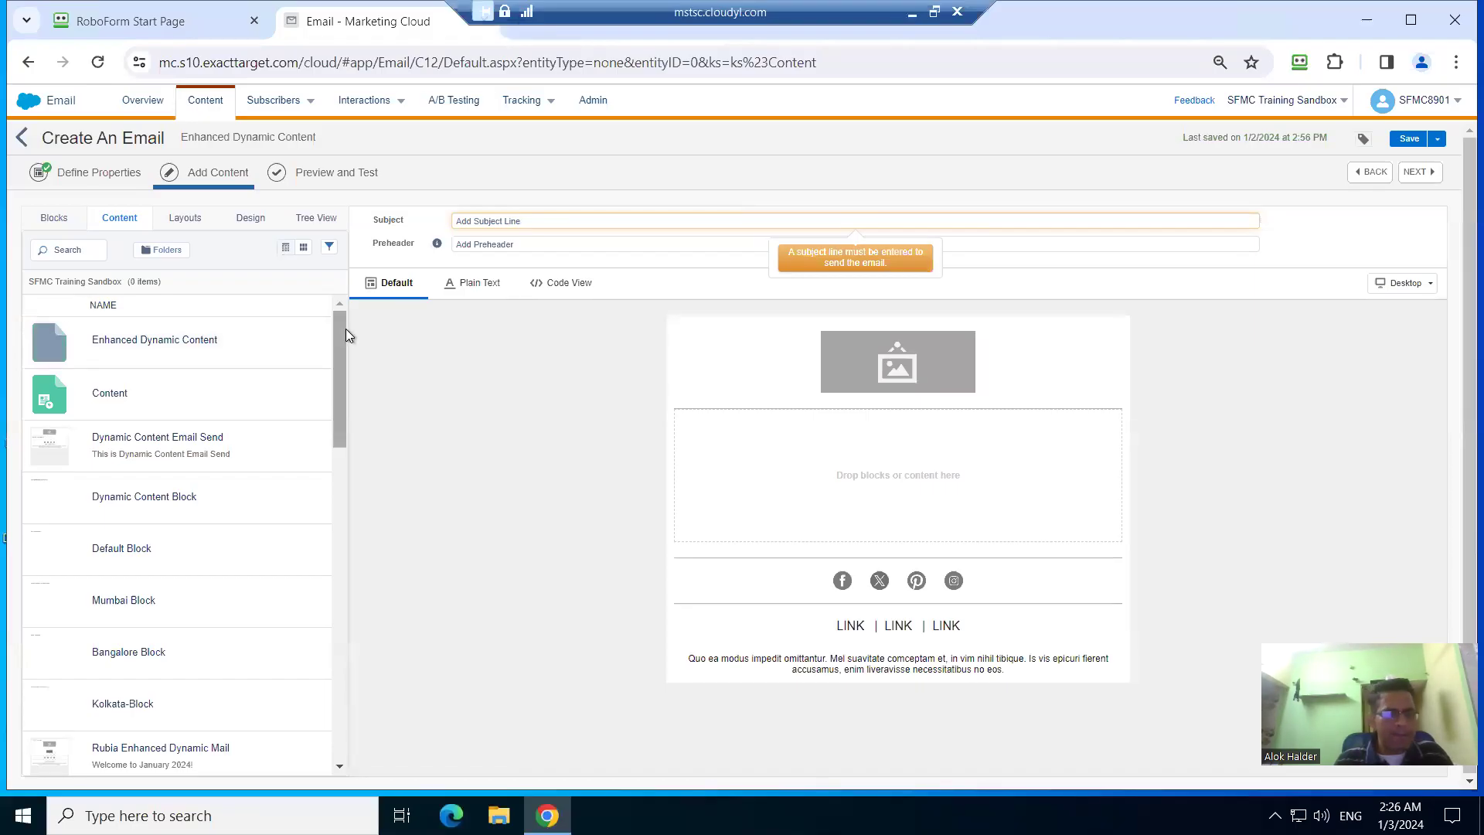
scroll(345, 342, down, 1)
scroll(346, 342, up, 1)
drag(183, 344, 854, 499)
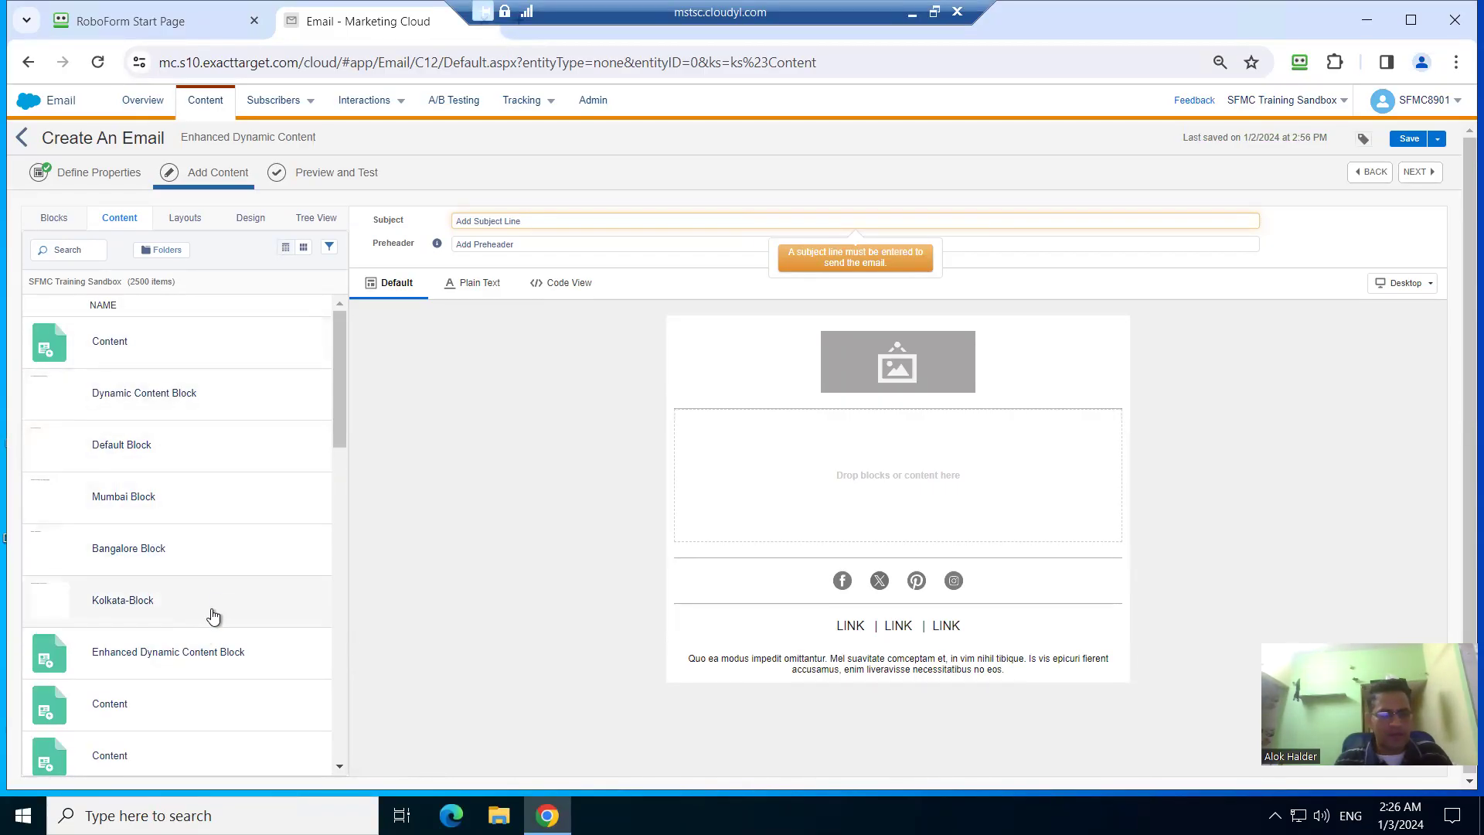
drag(198, 651, 861, 471)
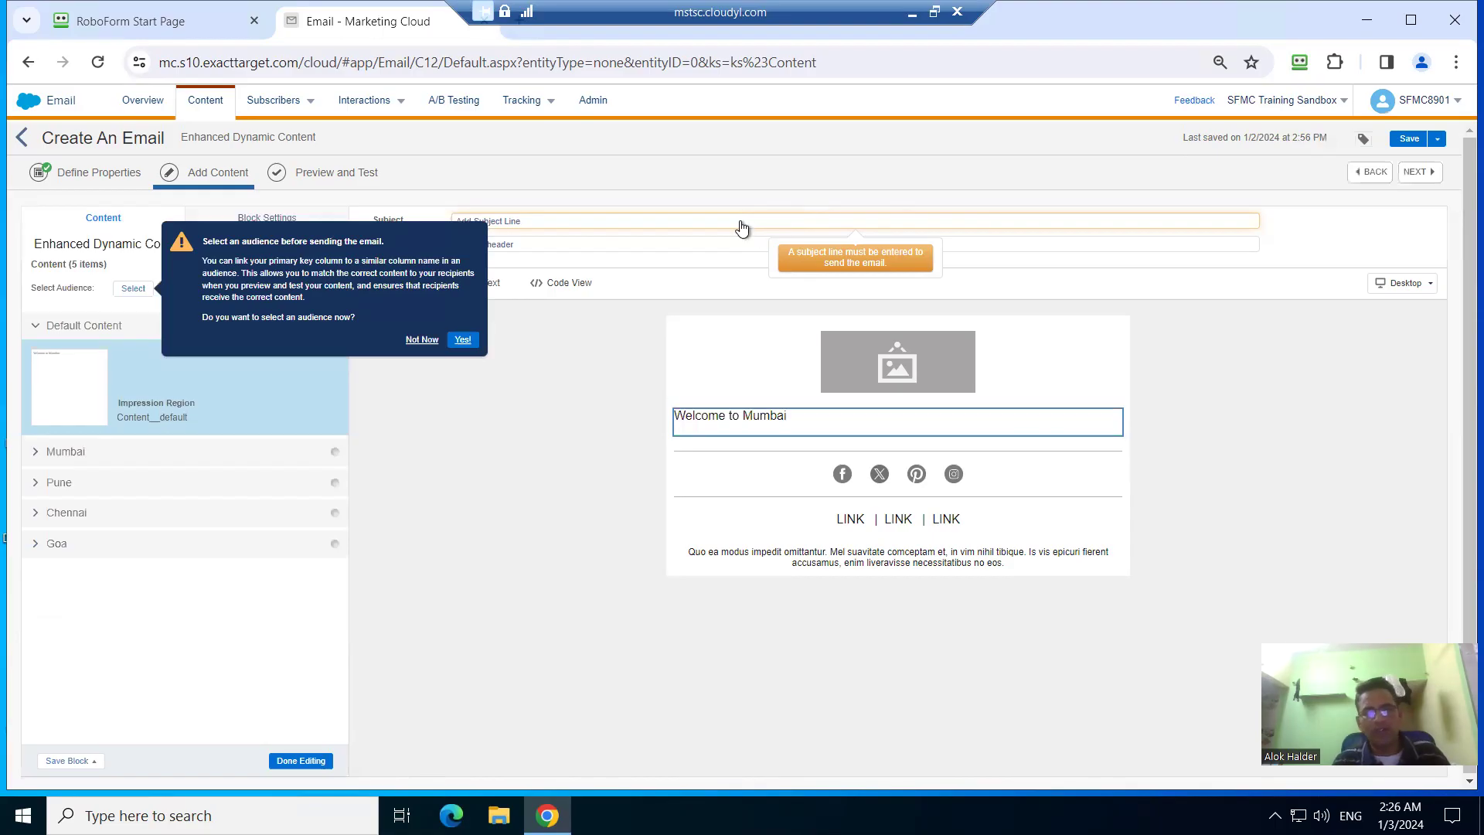
Set the subject to 'Enhanced Dynamic Content', save, and proceed to Preview and Test.
click(421, 340)
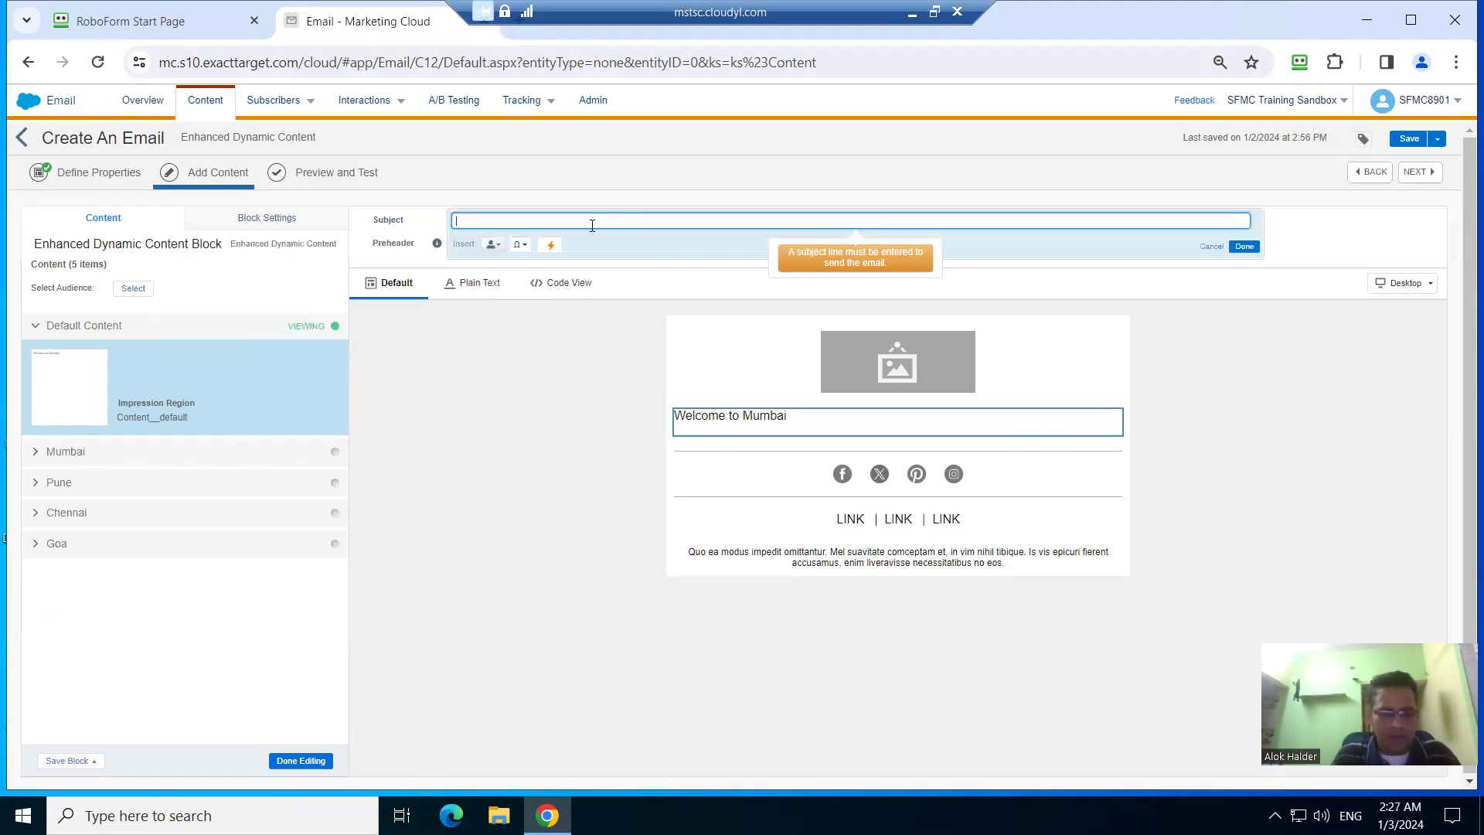
text(Enhanced D)
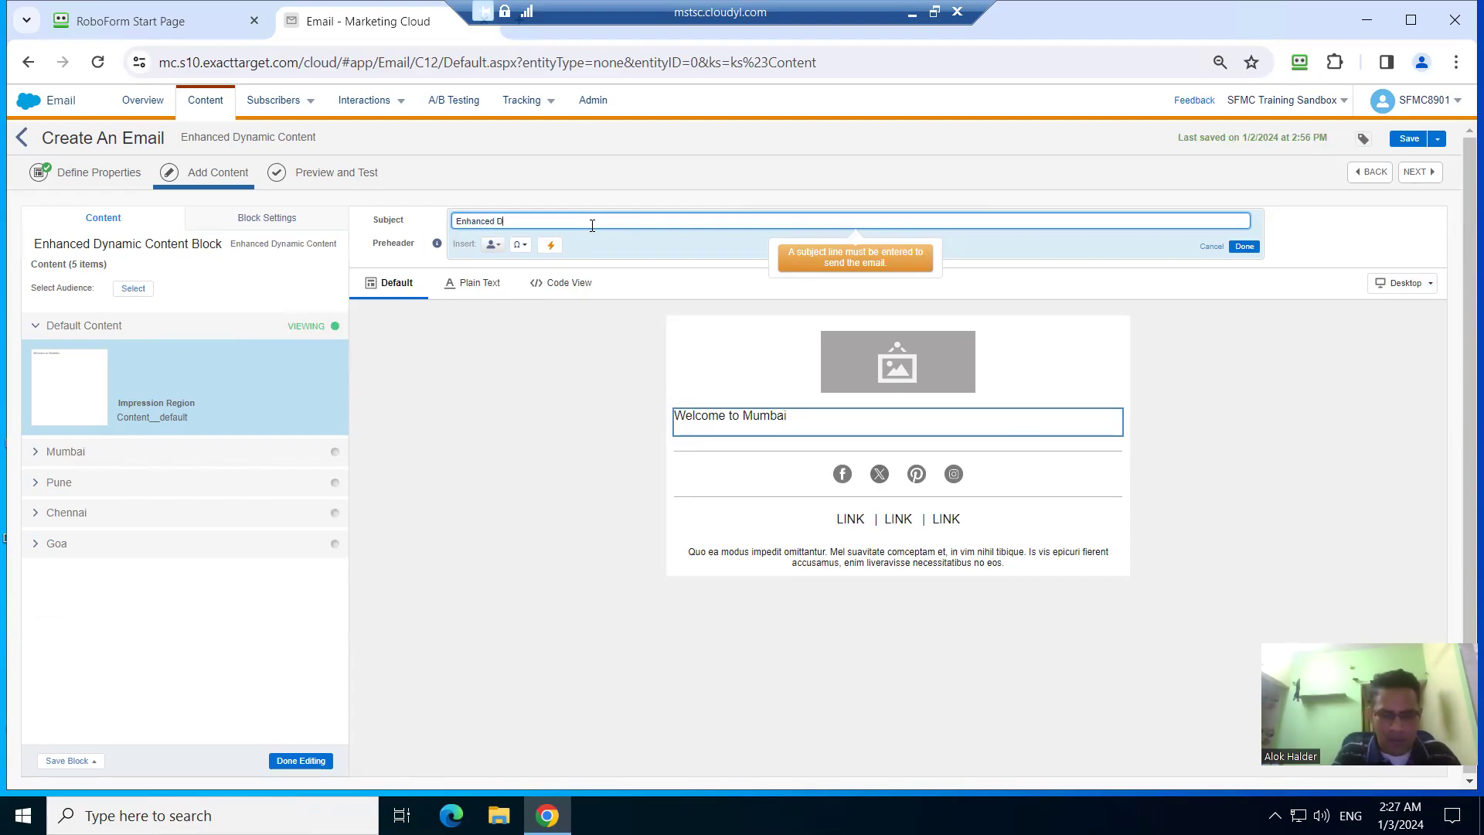
text(ynamic Content)
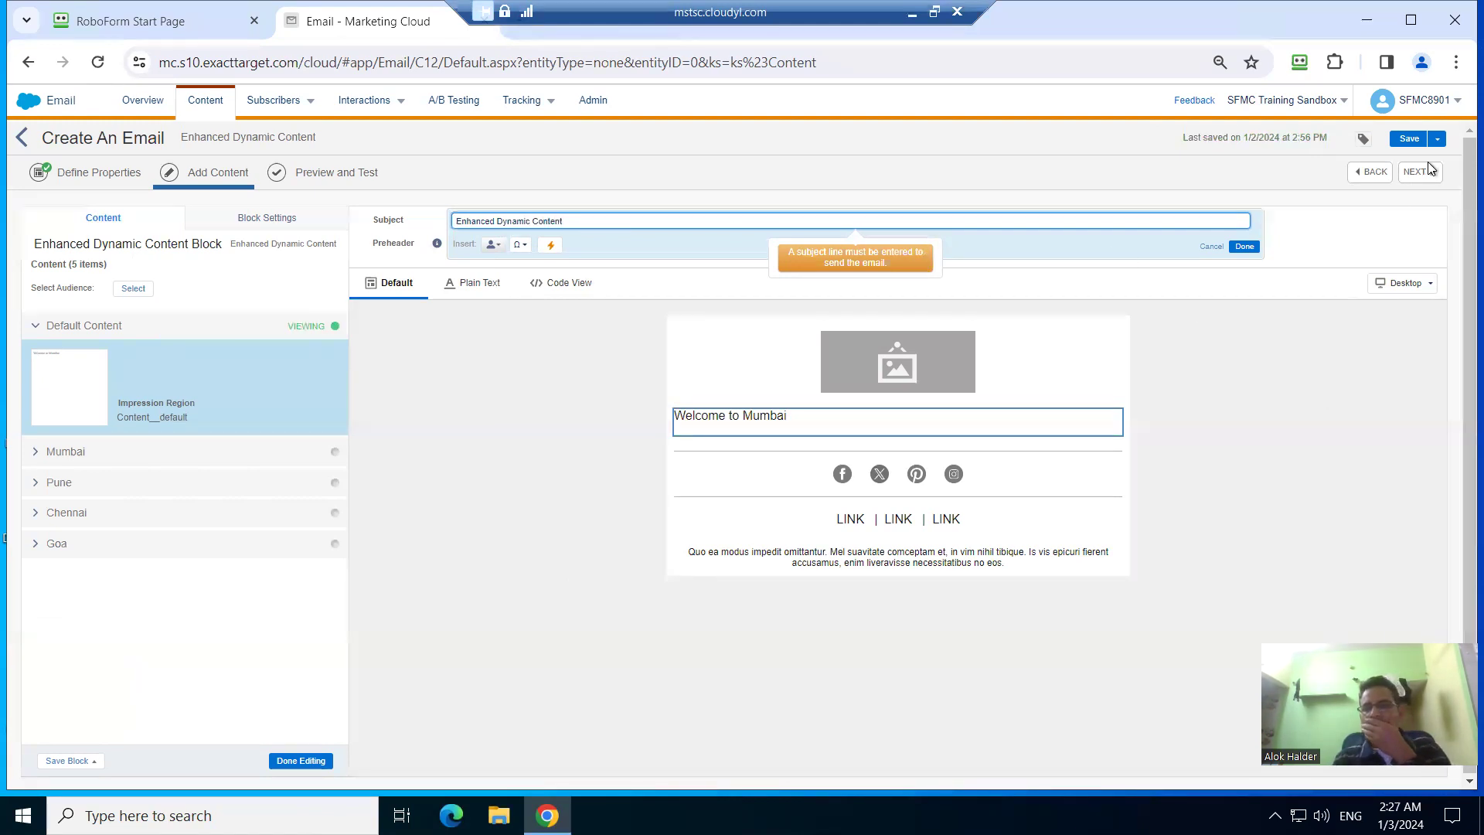
click(1408, 139)
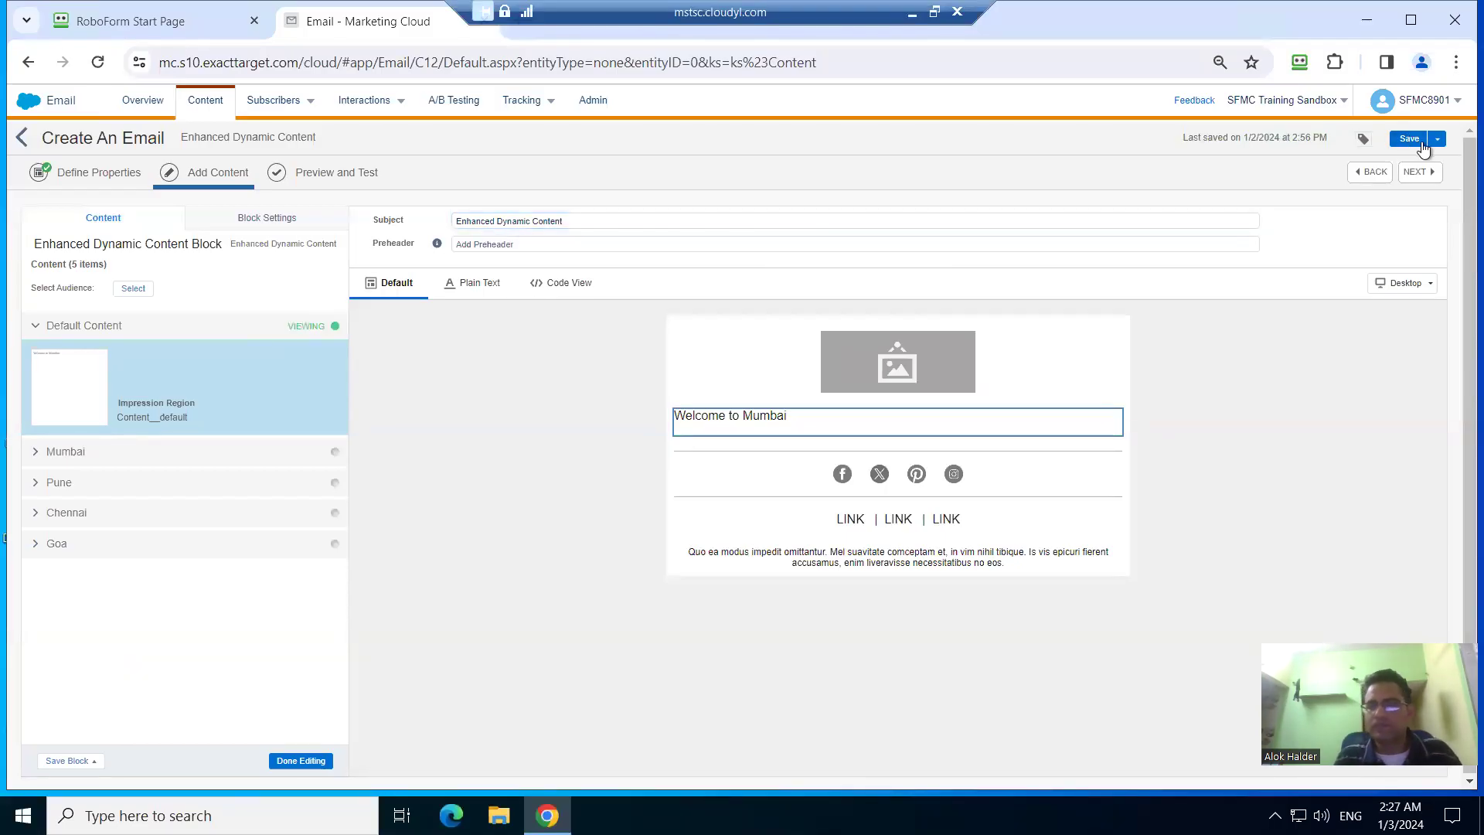
click(1408, 140)
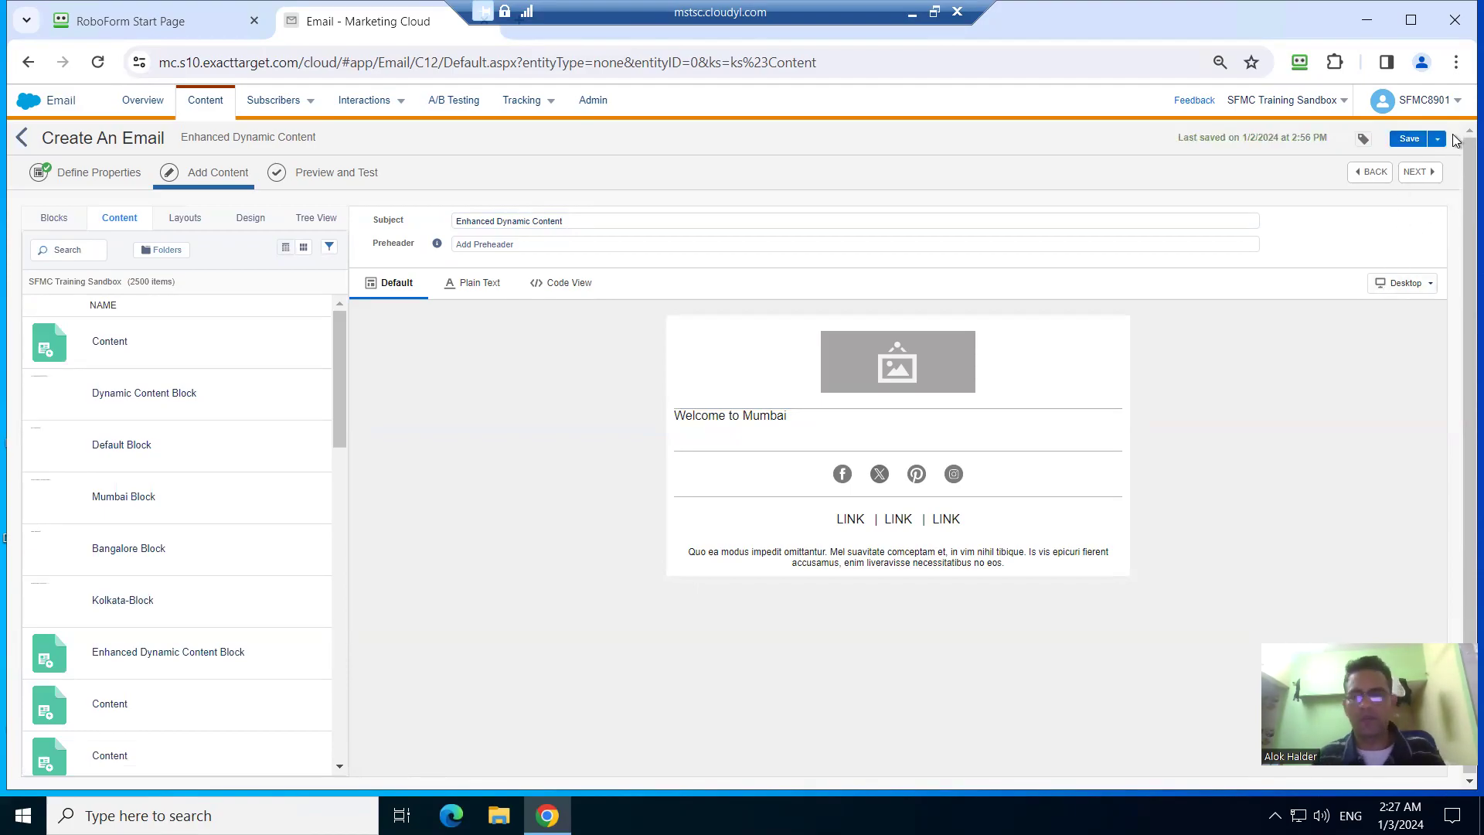
click(1415, 173)
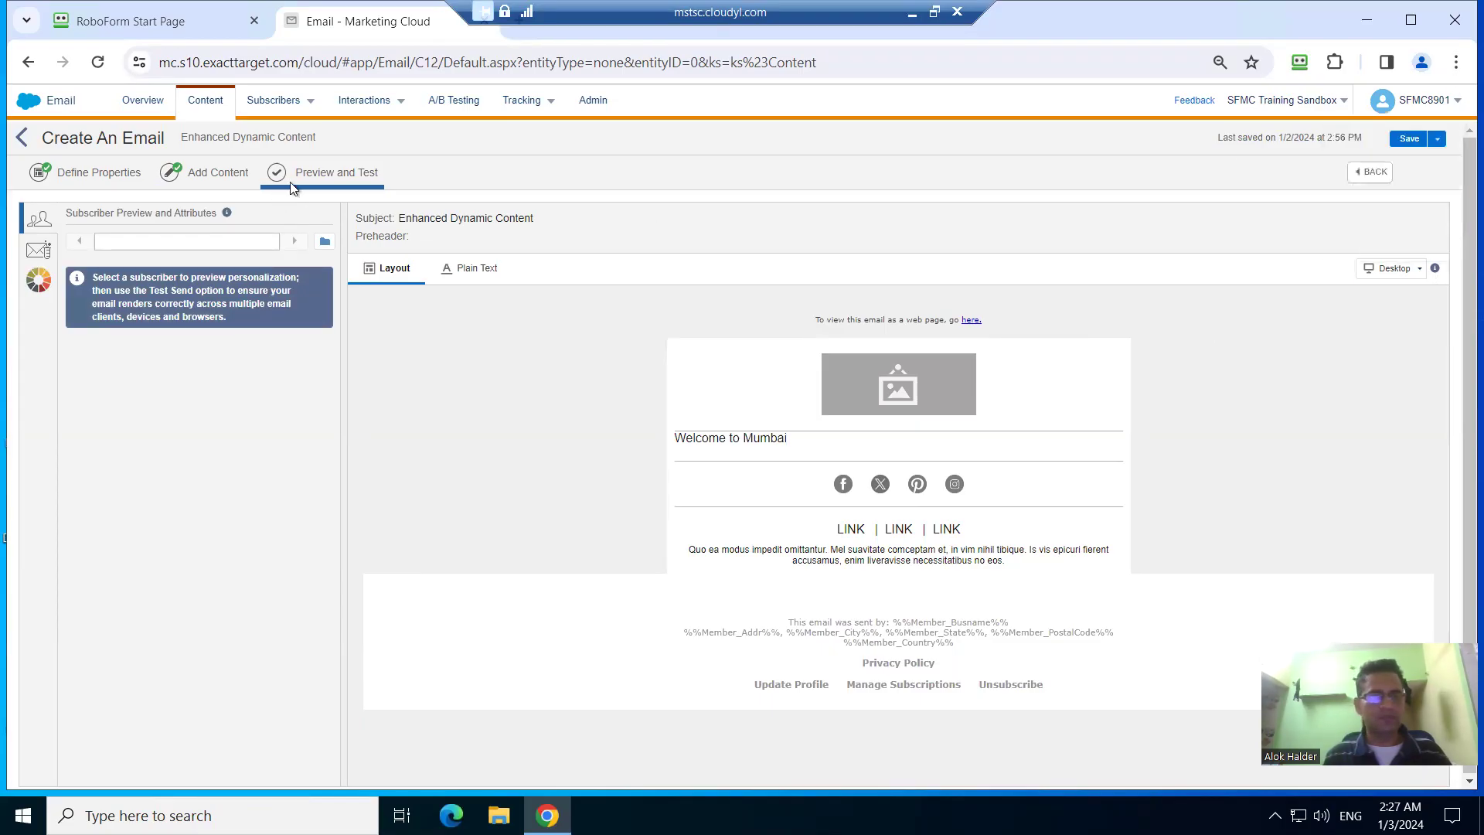
Save the email again, then choose Save and Send.
mouse_move(1451, 101)
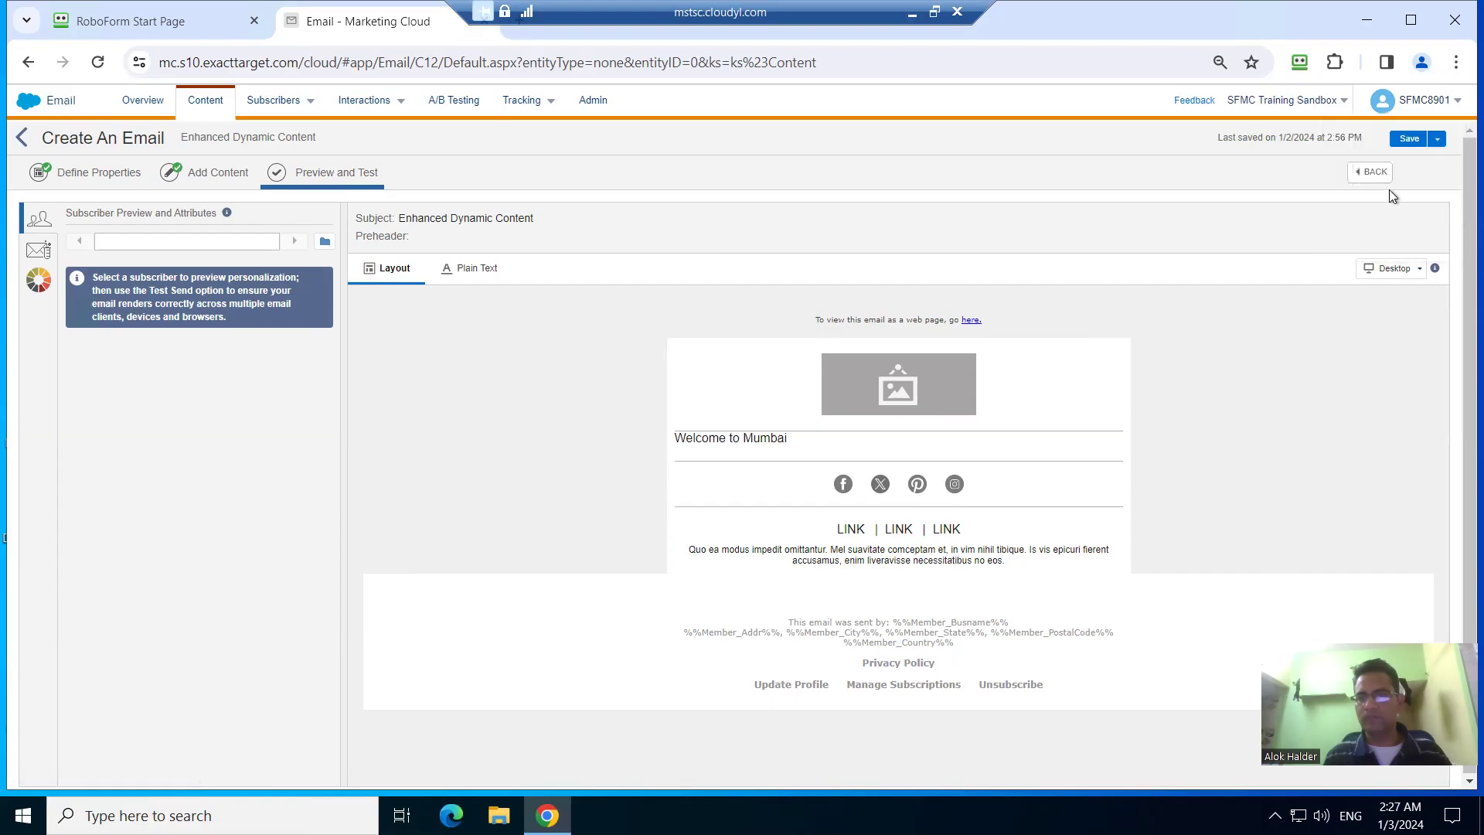
click(1411, 139)
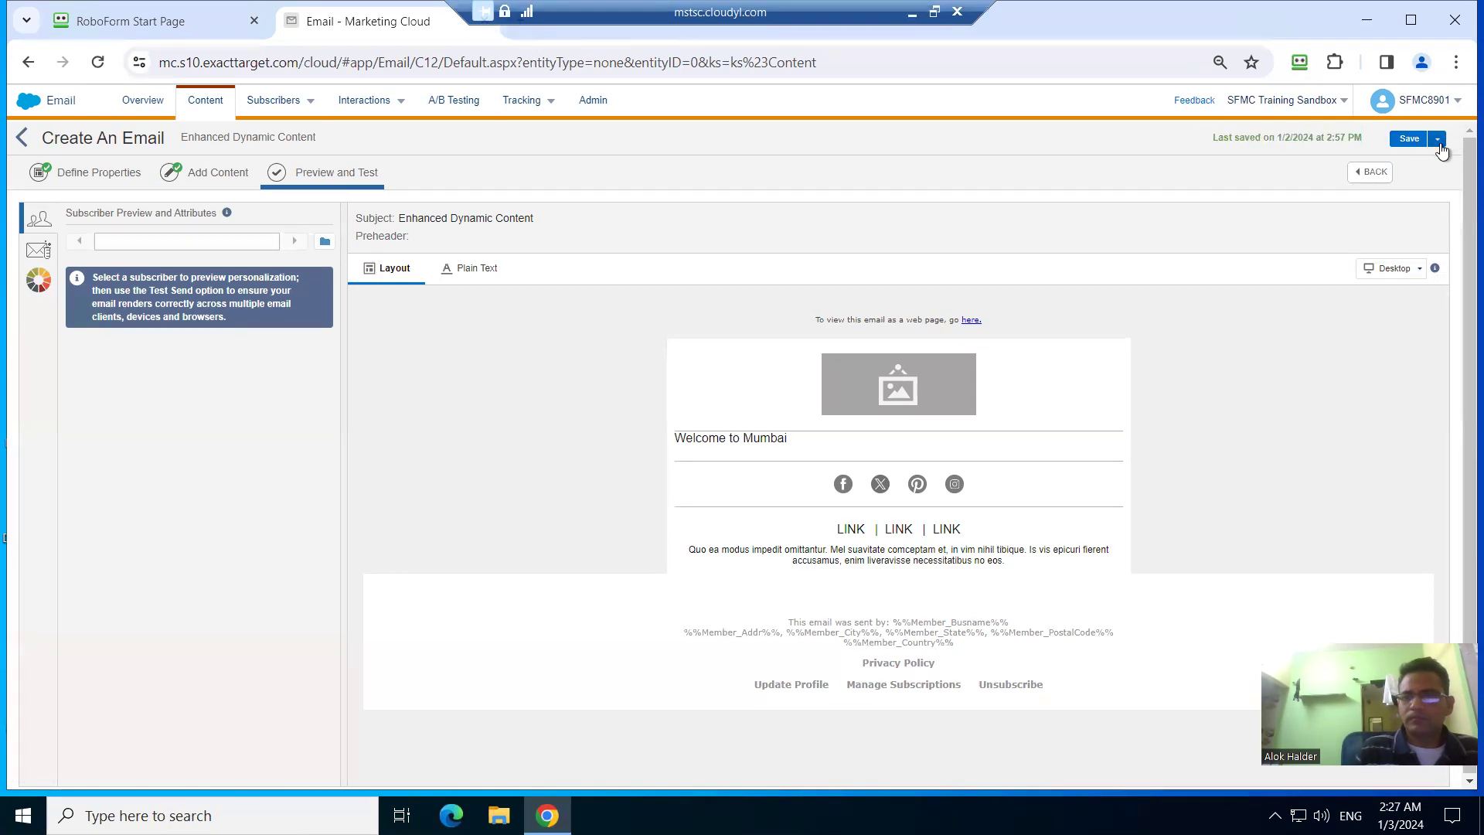
click(1439, 145)
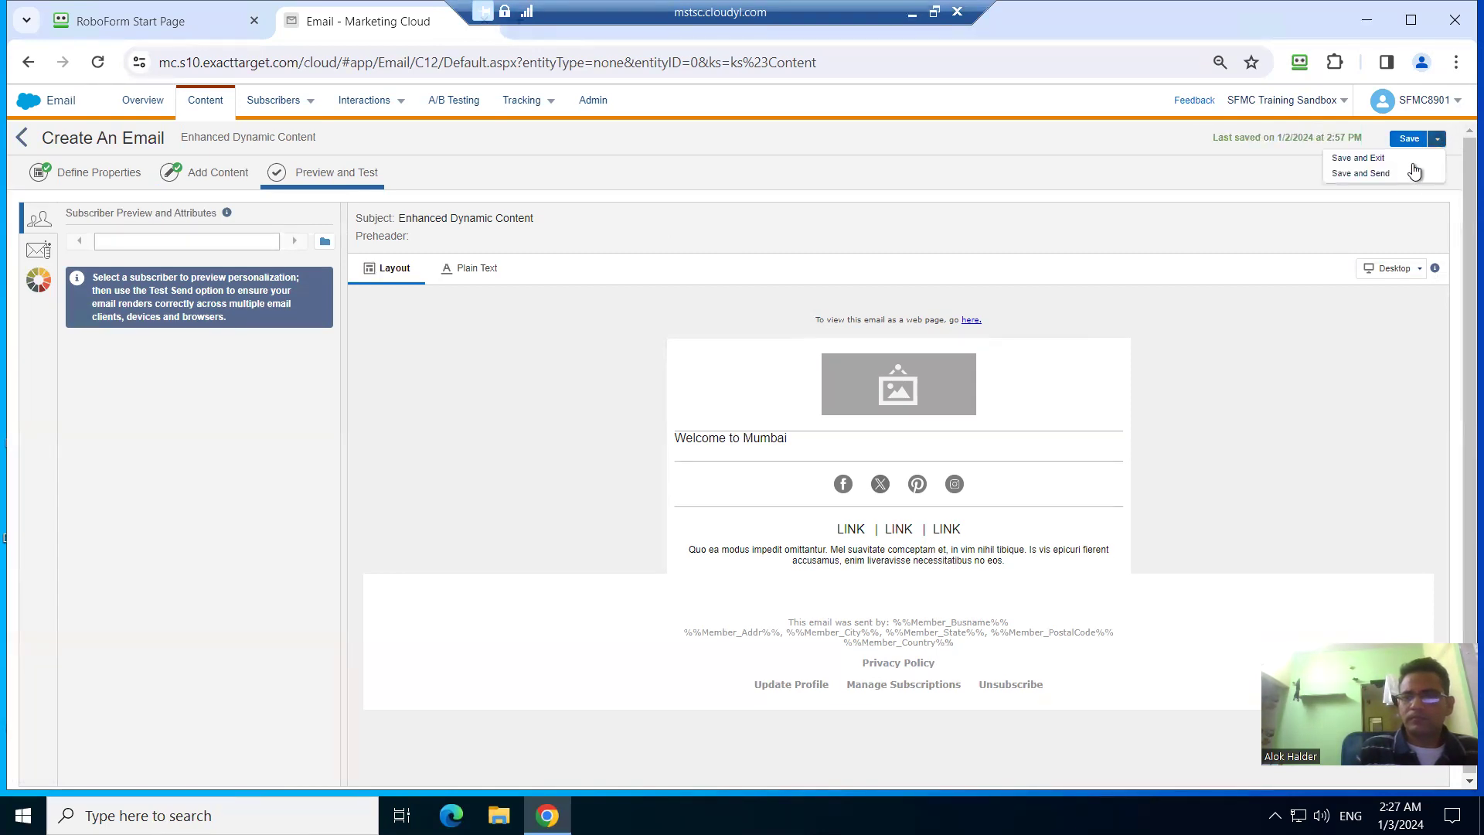
click(1375, 175)
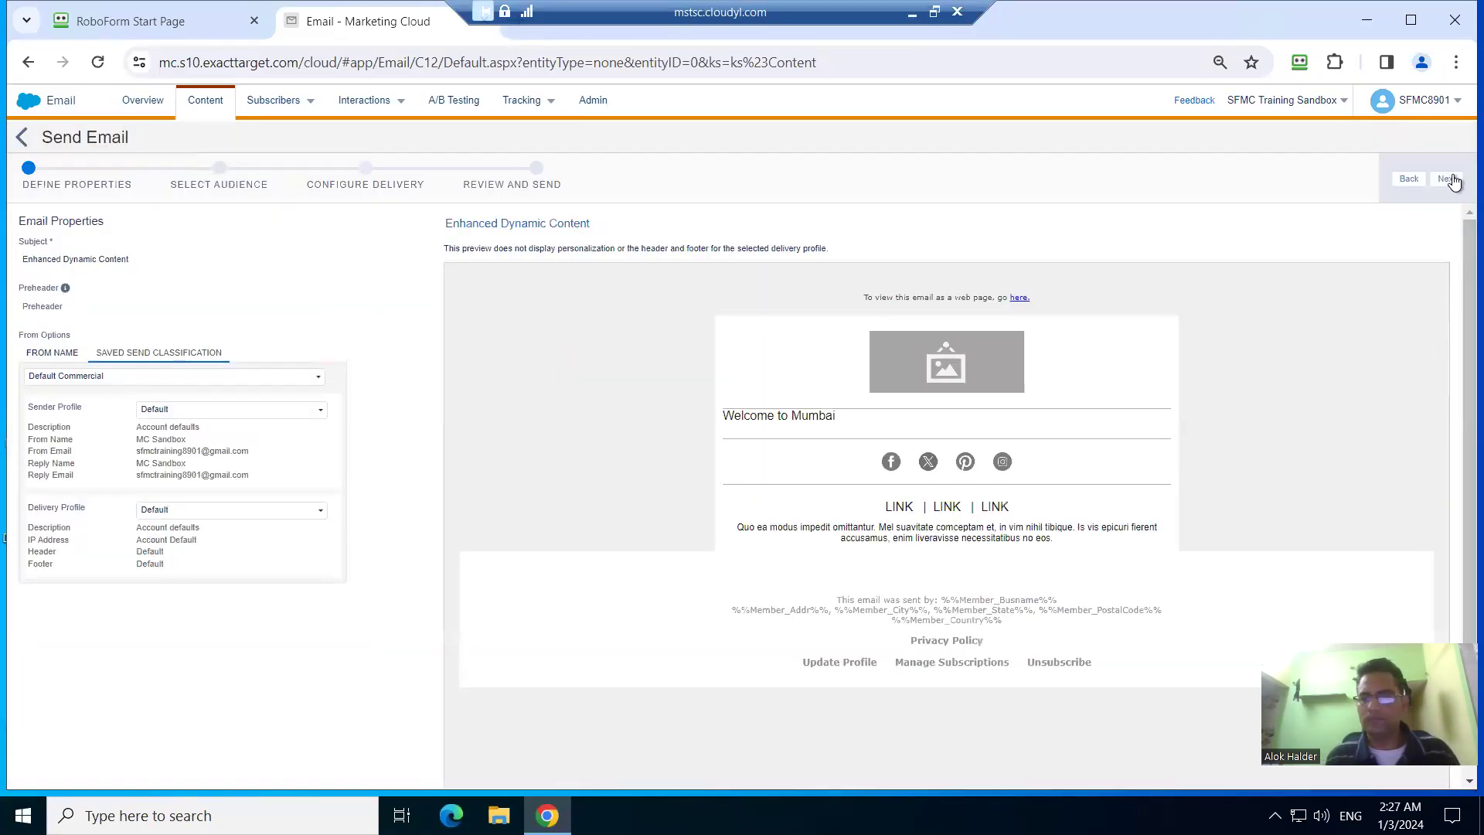
Target My Customer Data Extn with the All Subscribers publication list and continue to delivery.
click(1447, 180)
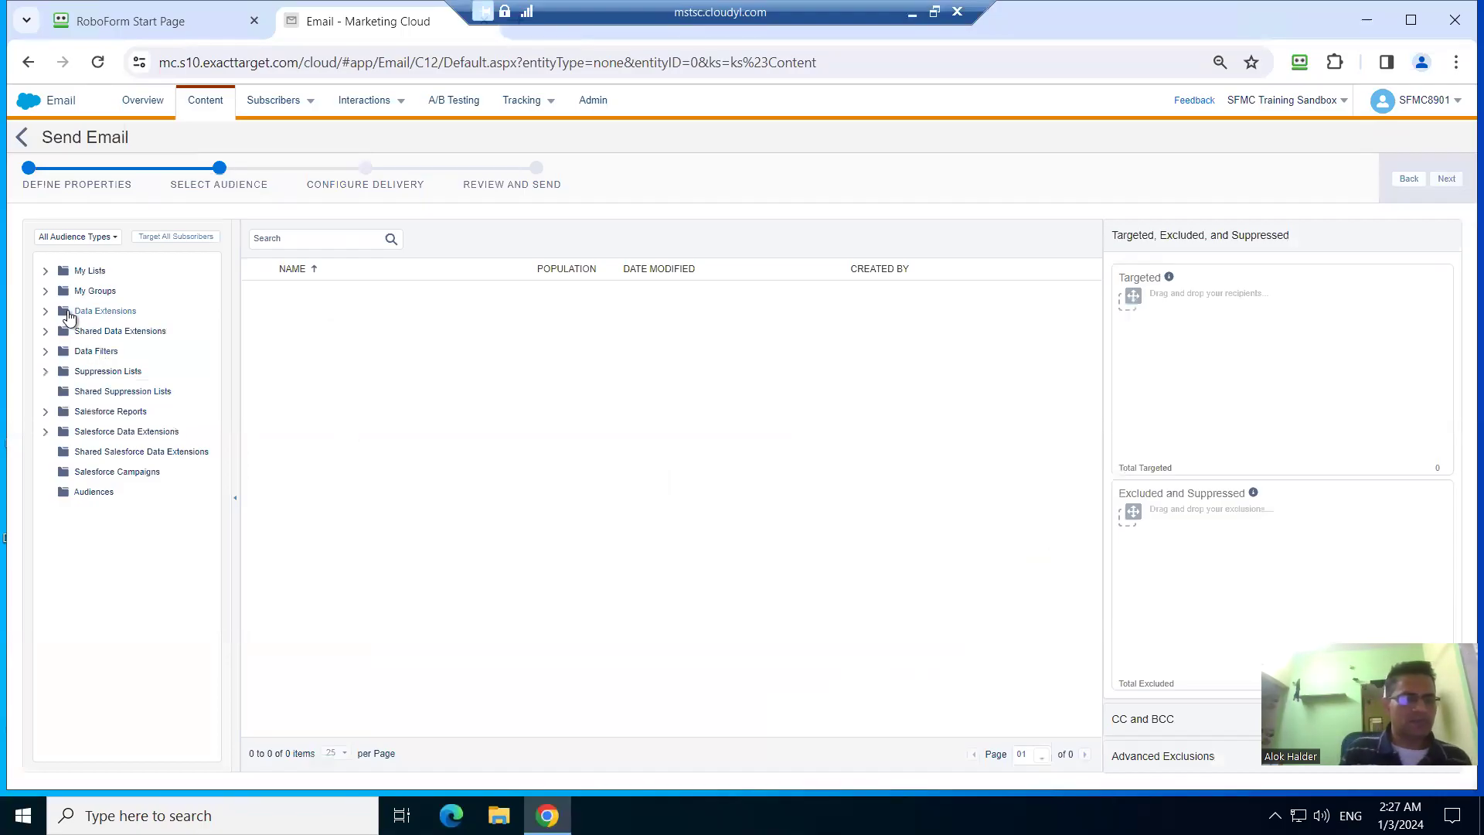
click(46, 312)
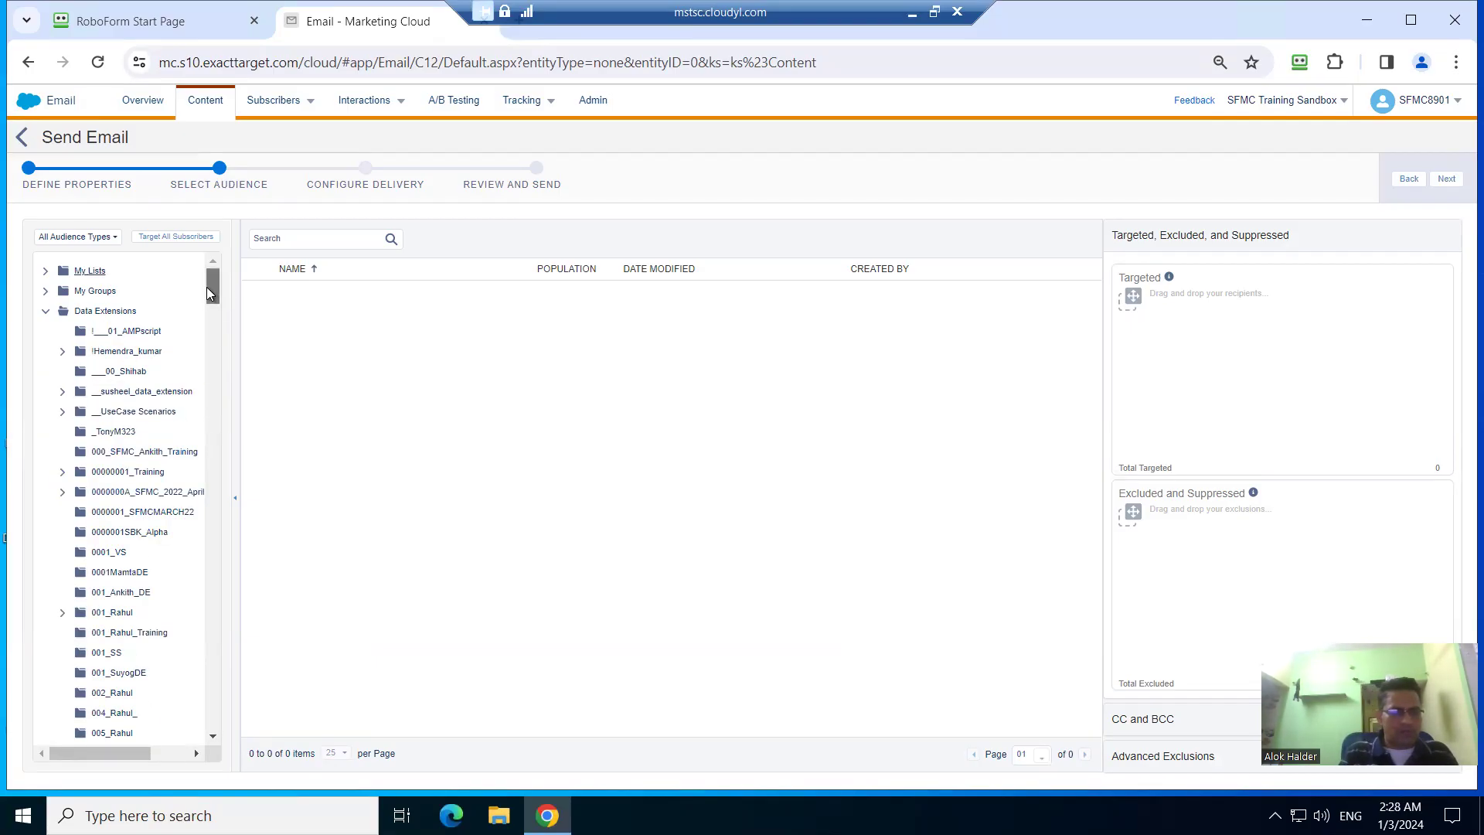
scroll(211, 303, down, 4)
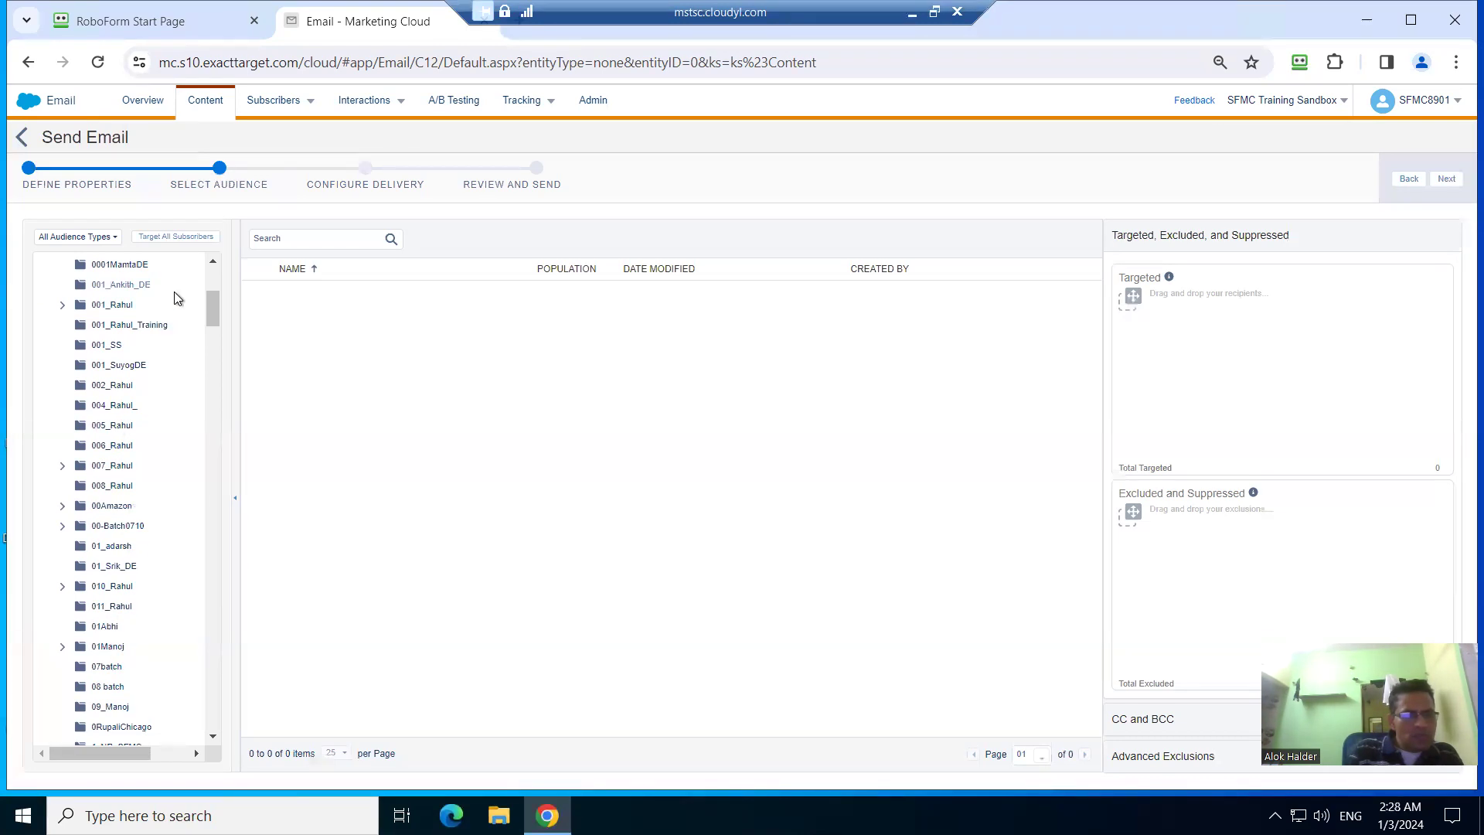
scroll(216, 314, down, 7)
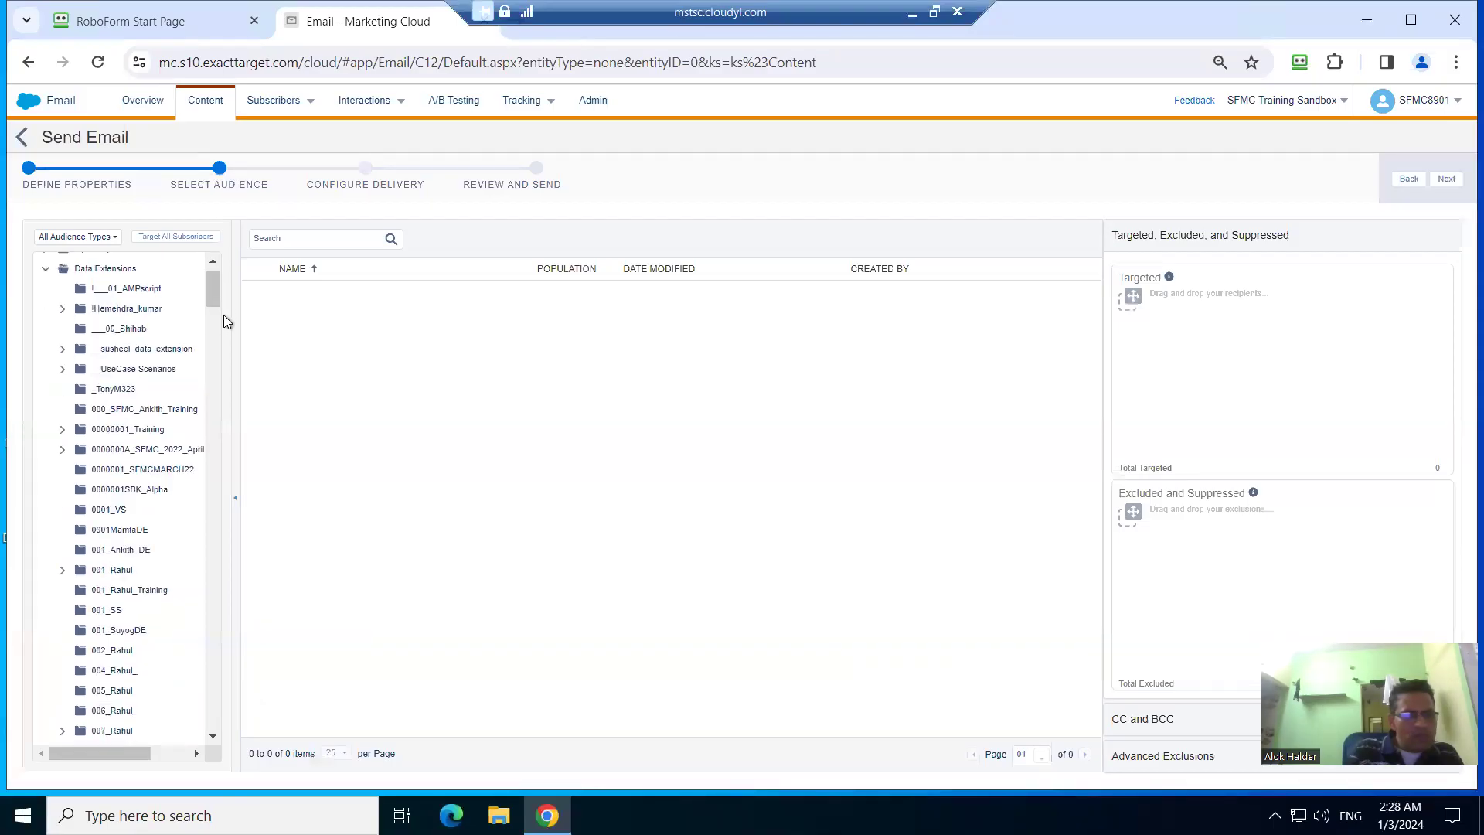
scroll(219, 379, down, 8)
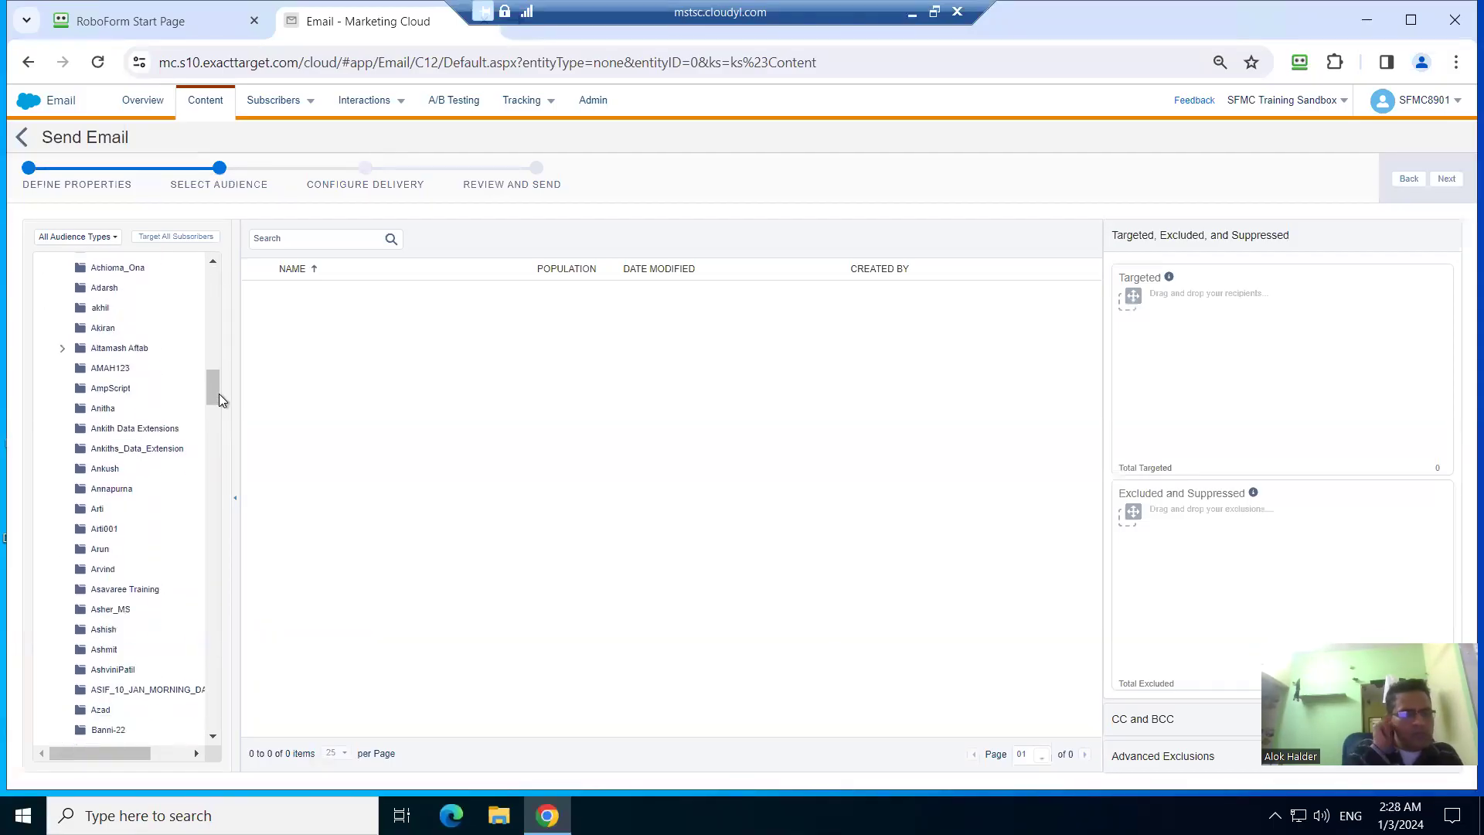
click(143, 429)
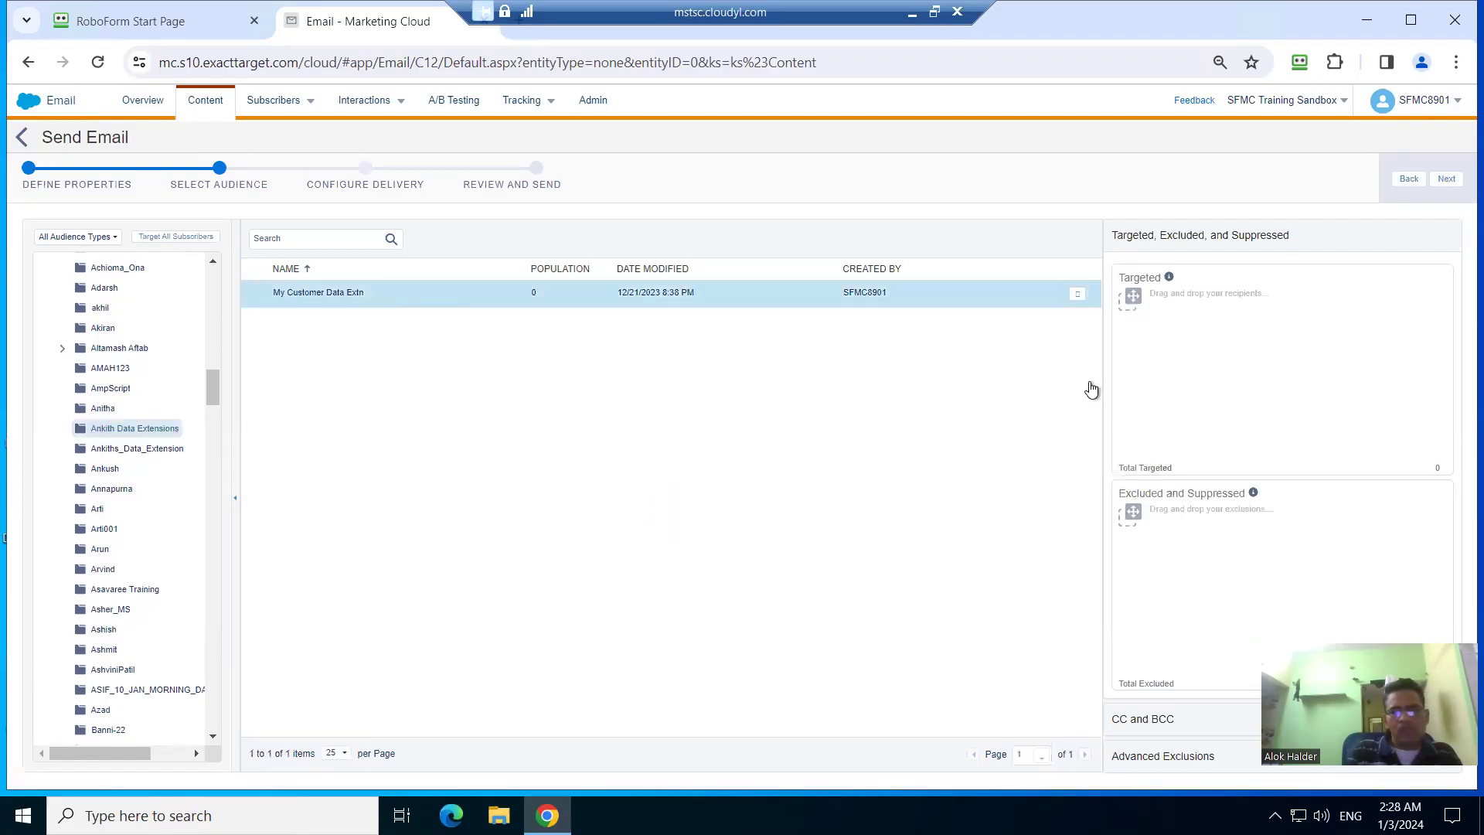
drag(411, 292, 1221, 368)
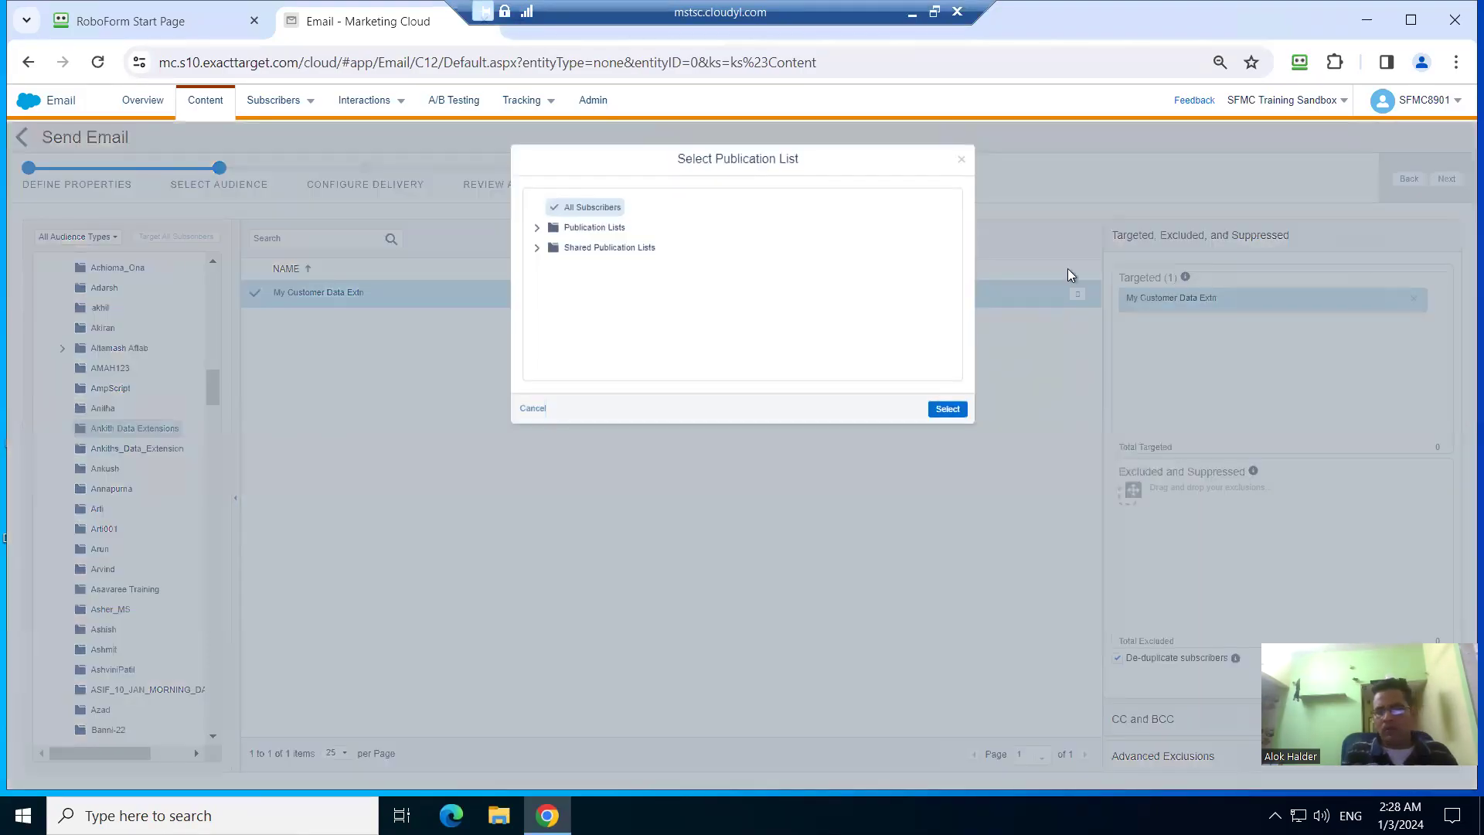
click(947, 410)
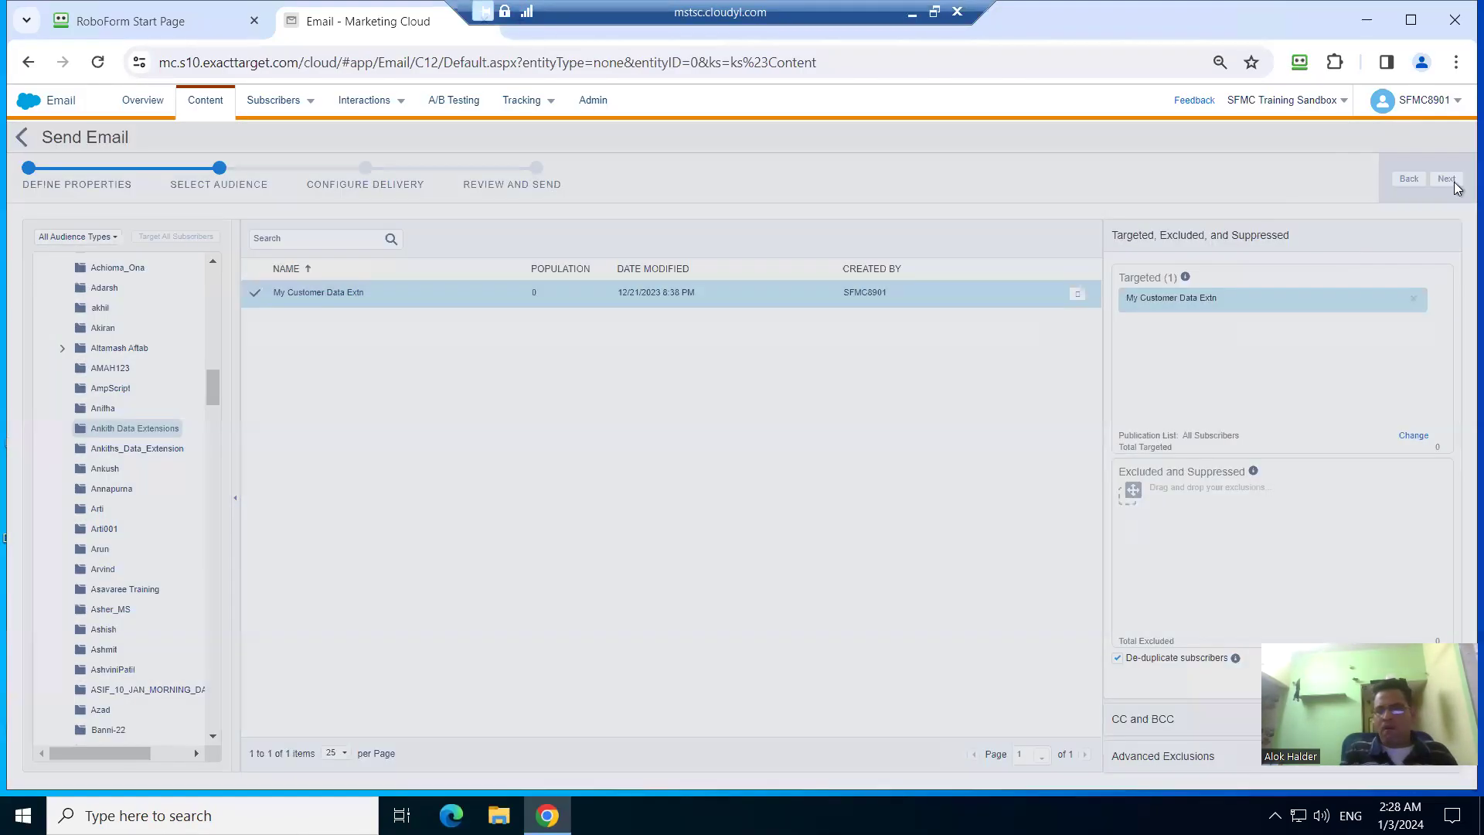
click(1446, 180)
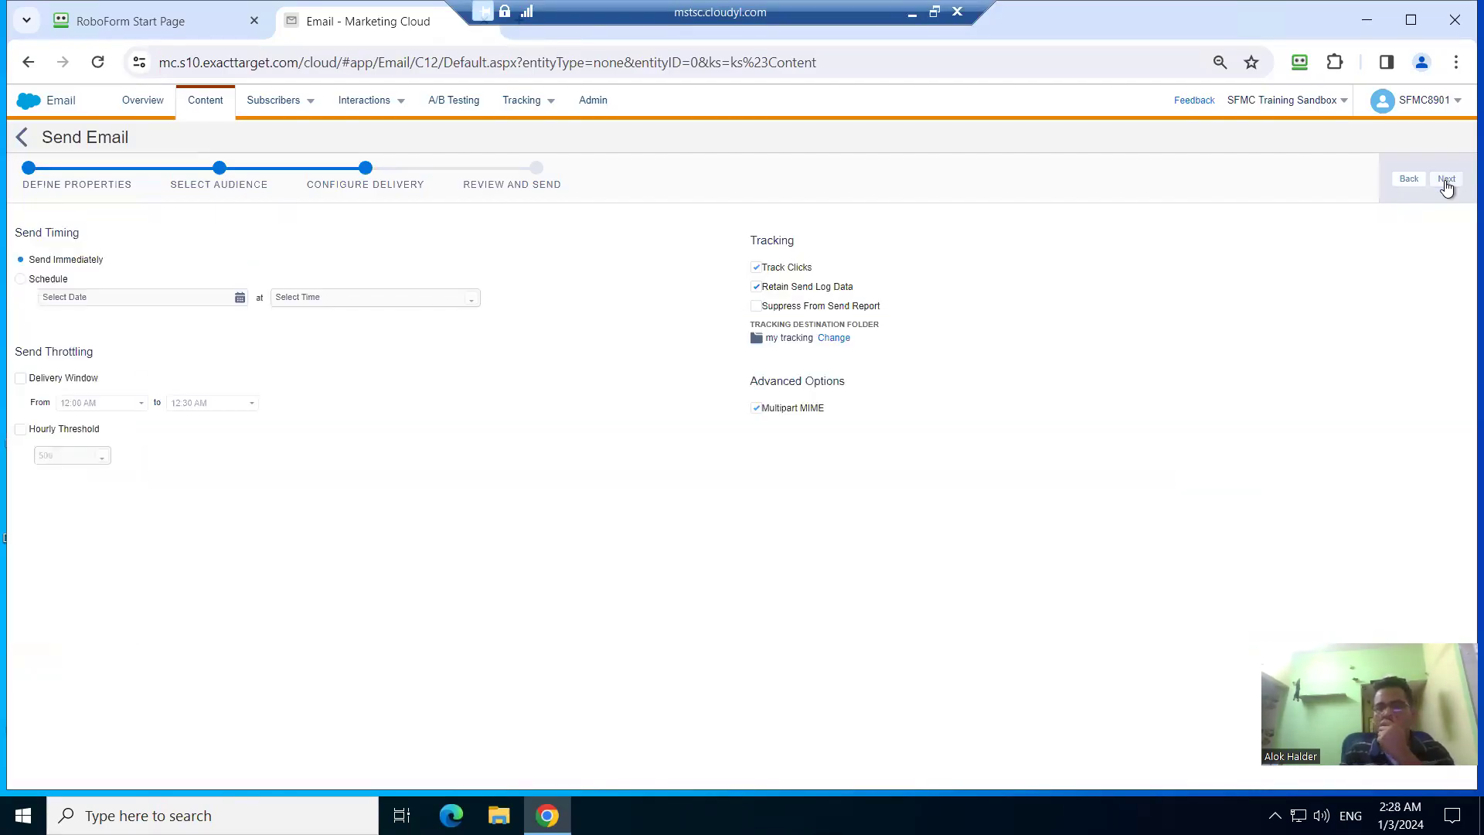
Confirm the send details on Review and Send and send the Enhanced Dynamic Content email.
click(1446, 180)
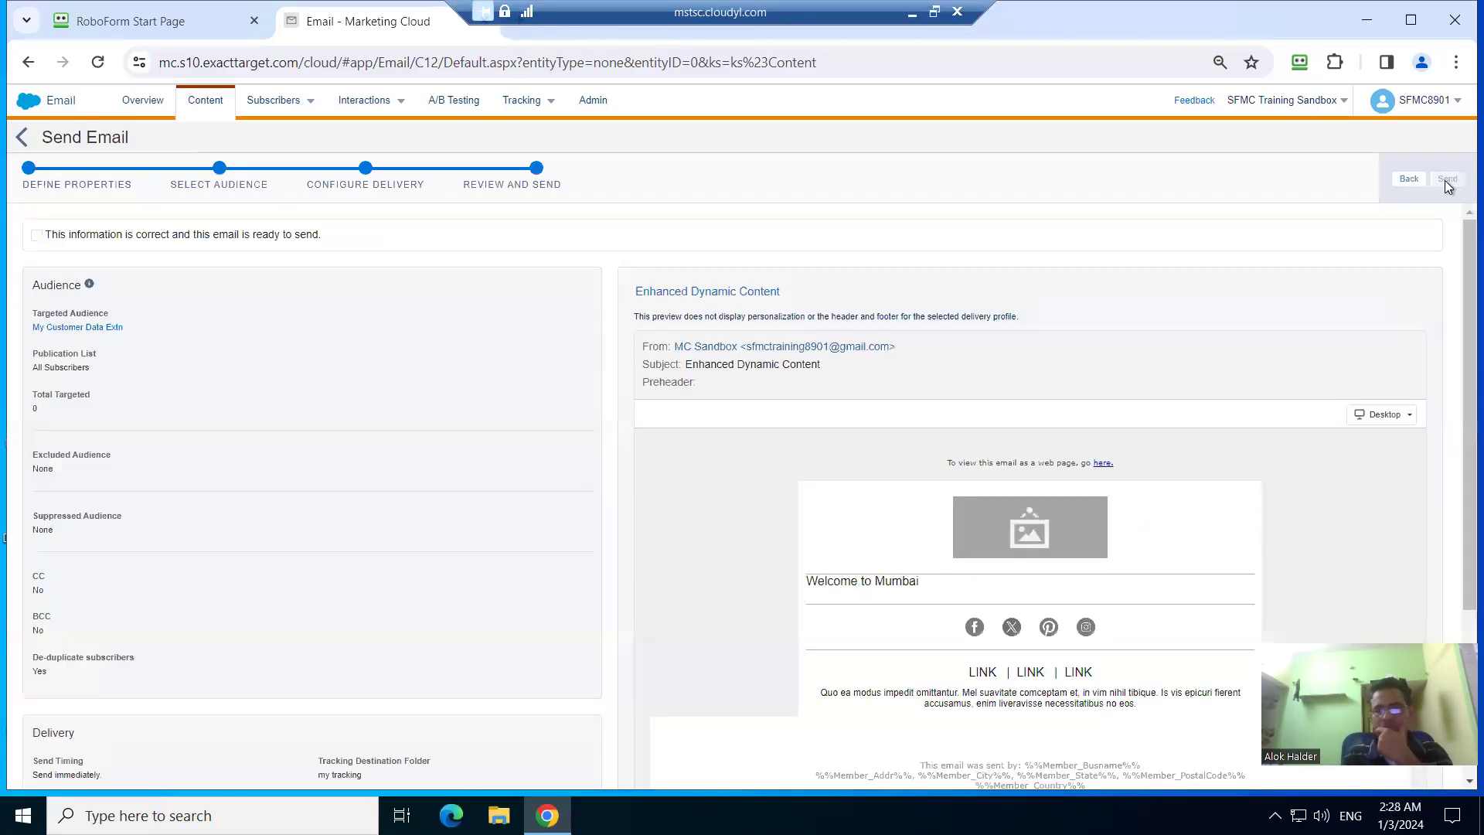
click(37, 235)
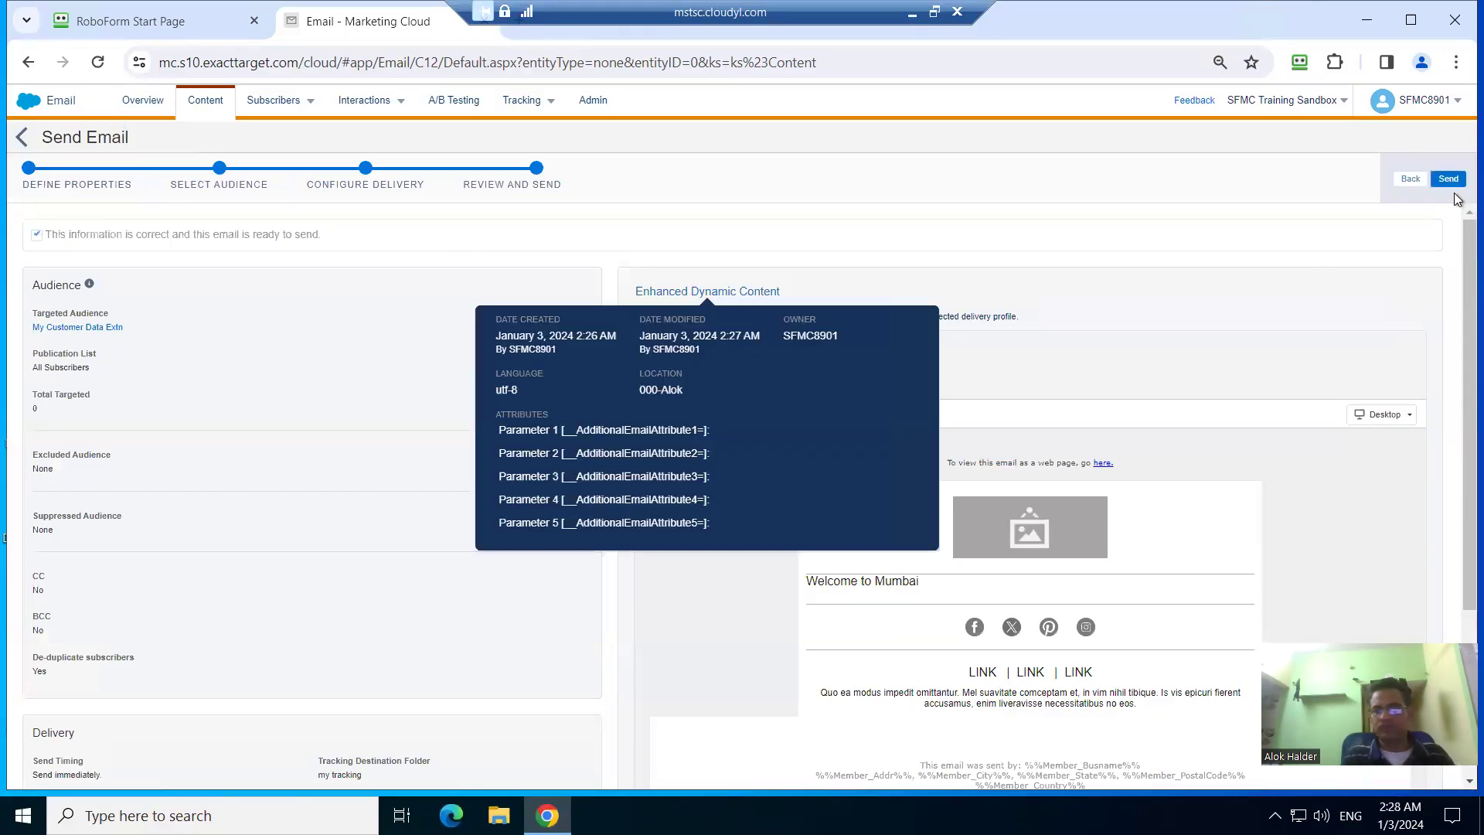
click(1453, 180)
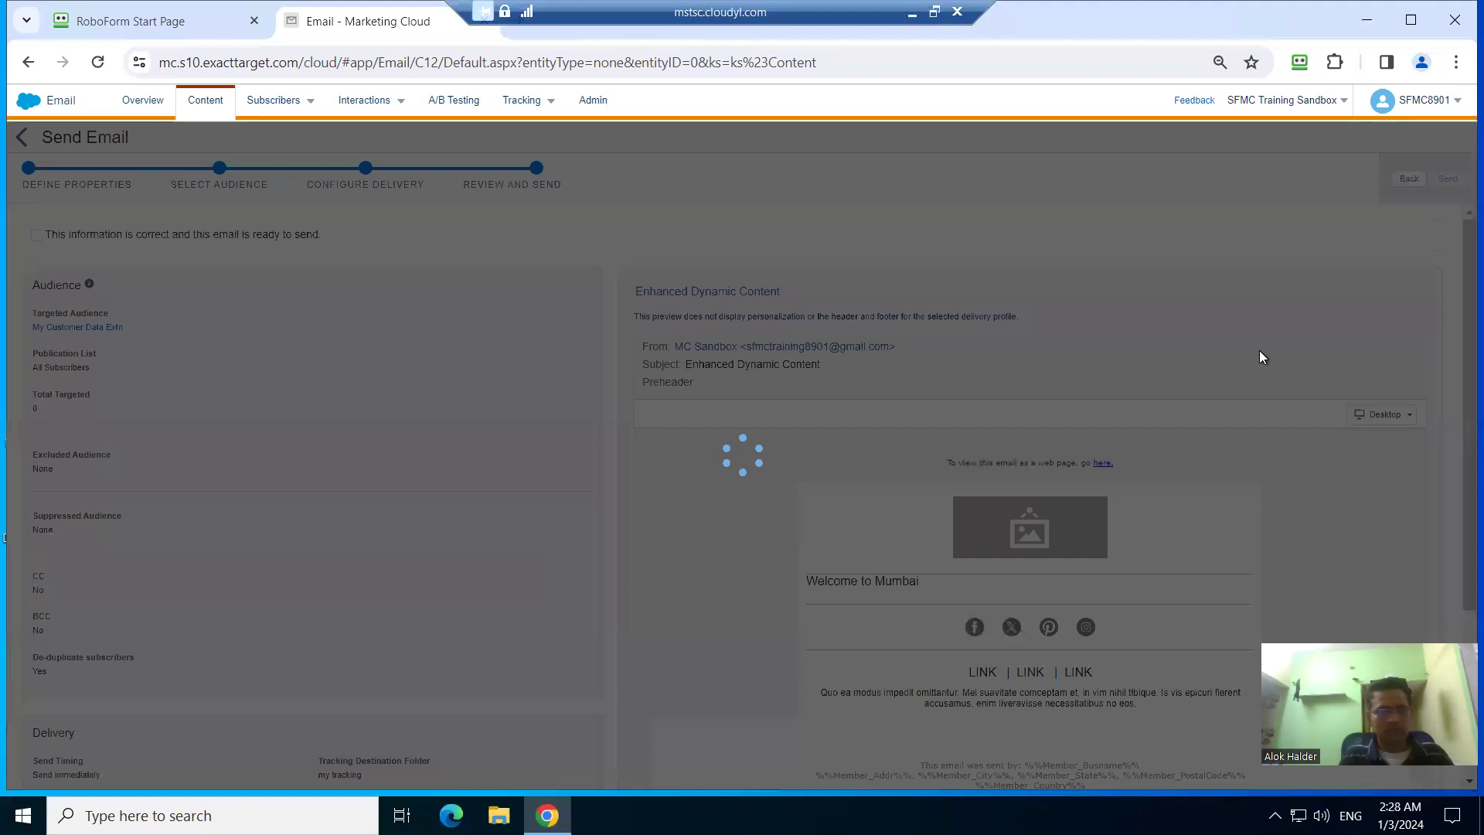